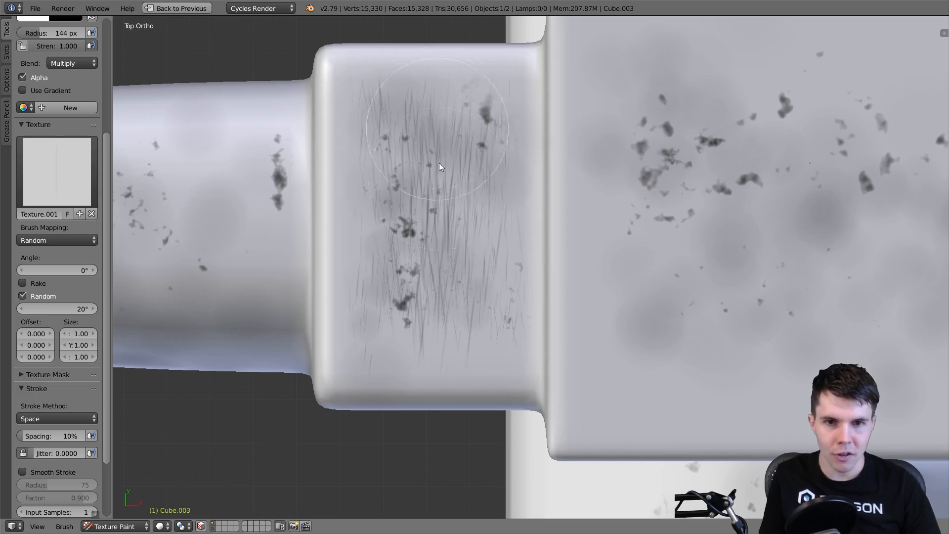
- Examine the rendered anvil's surface from several angles, then return to the multi-editor layout
mouse_move(470, 291)
middle_mouse_down("shift")
mouse_move(577, 142)
mouse_move(531, 147)
mouse_move(541, 101)
middle_mouse_up("shift")
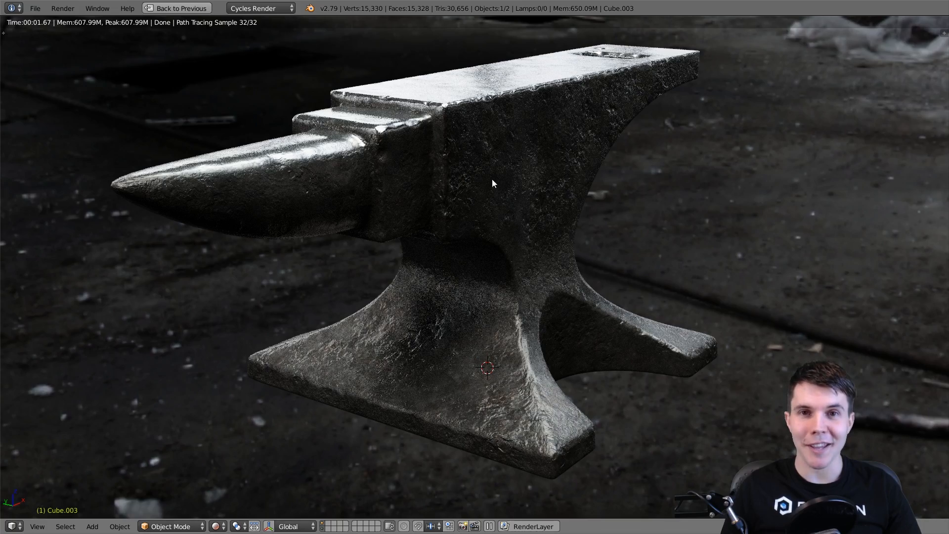
mouse_move(507, 170)
middle_mouse_down()
mouse_move(499, 149)
mouse_move(485, 208)
mouse_move(490, 193)
mouse_move(544, 187)
mouse_move(503, 188)
middle_mouse_up()
scroll(489, 189, "up", 5)
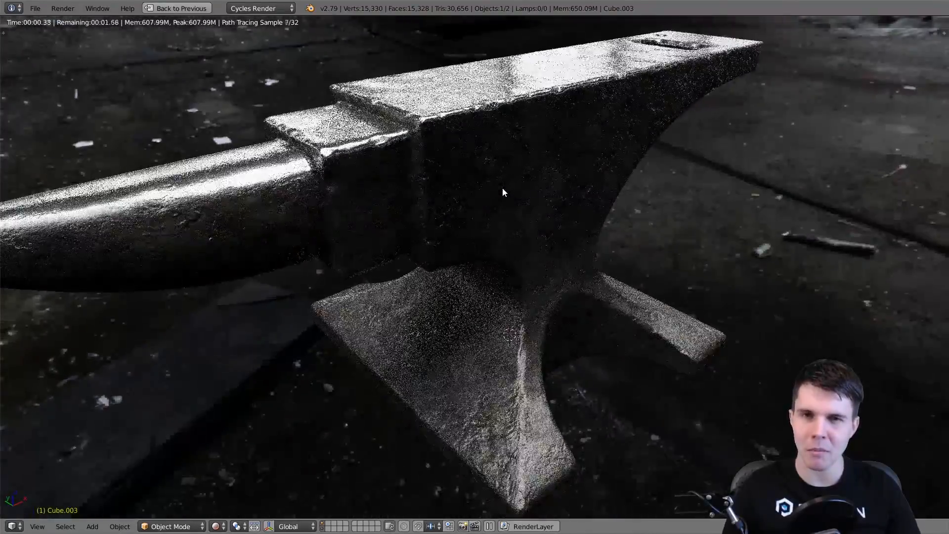
middle_click_drag(459, 147, 425, 176)
middle_click_drag(188, 234, 480, 142)
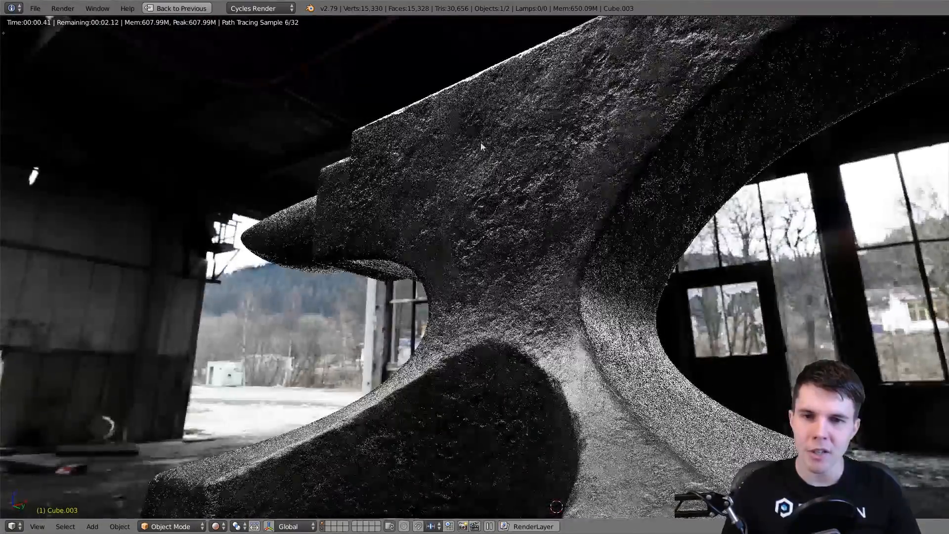
middle_click_drag(552, 185, 651, 242)
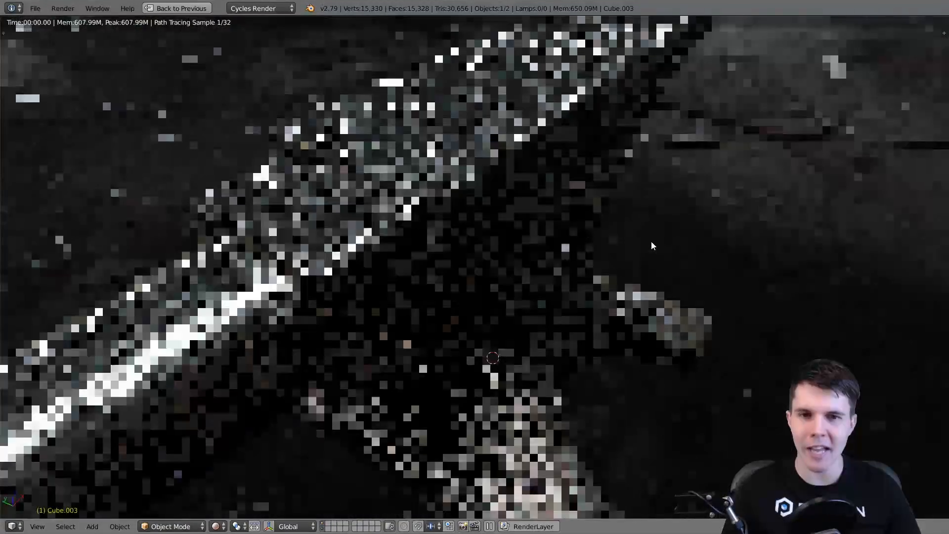
scroll(650, 242, "down", 5)
key("ctrl+Up")
scroll(319, 193, "down", 3)
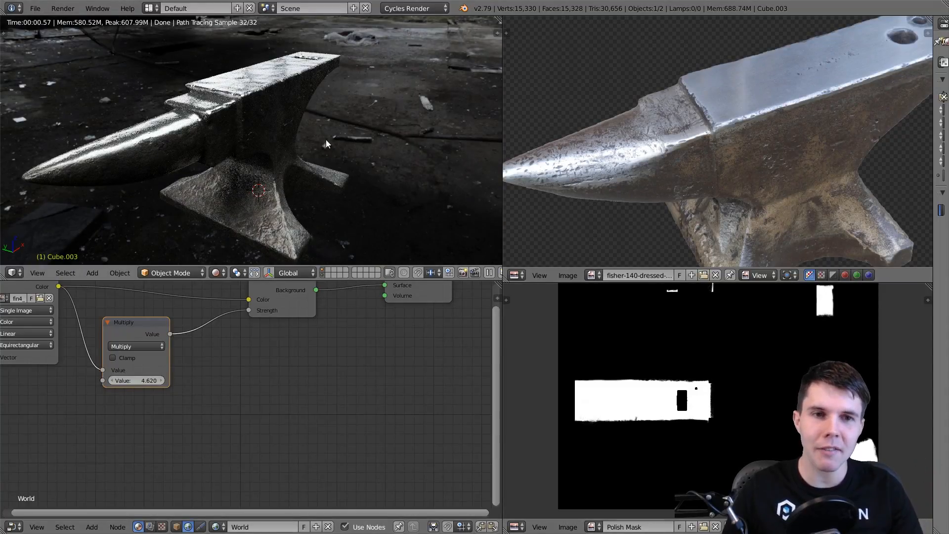
- Compare the worn edges and surface damage in the anvil reference photo with the rendered model's top and side faces
middle_click_drag(325, 140, 329, 117)
scroll(733, 135, "up", 1)
scroll(732, 135, "up", 4)
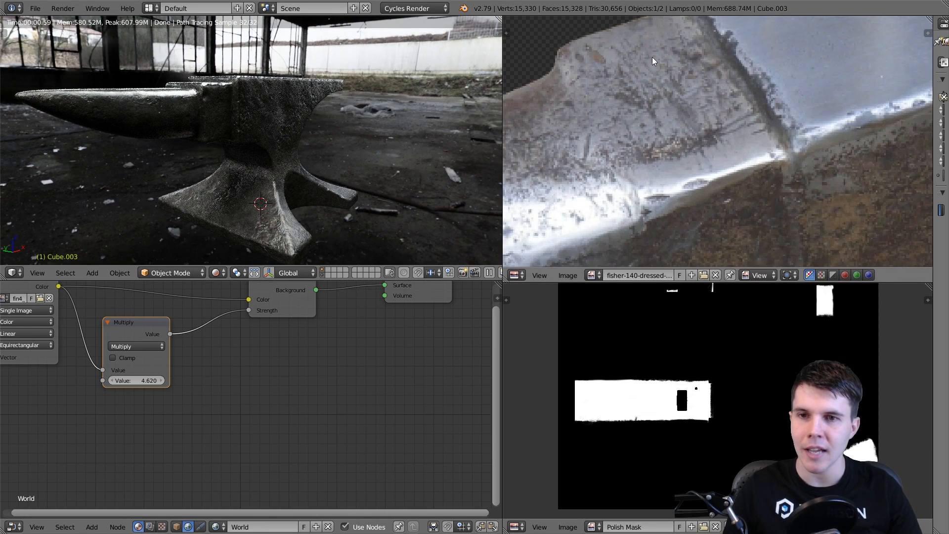
middle_click_drag(651, 121, 636, 211)
scroll(636, 211, "down", 3)
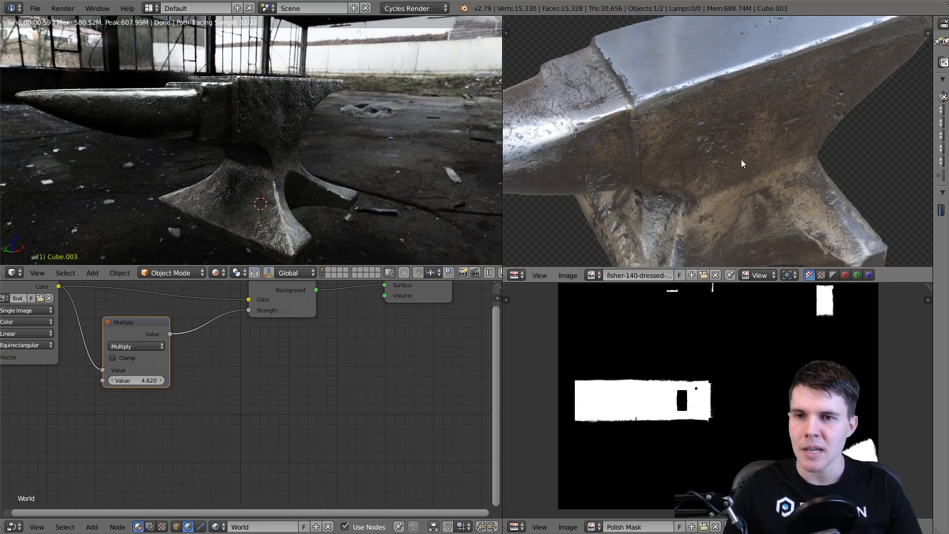
middle_click_drag(752, 167, 780, 143)
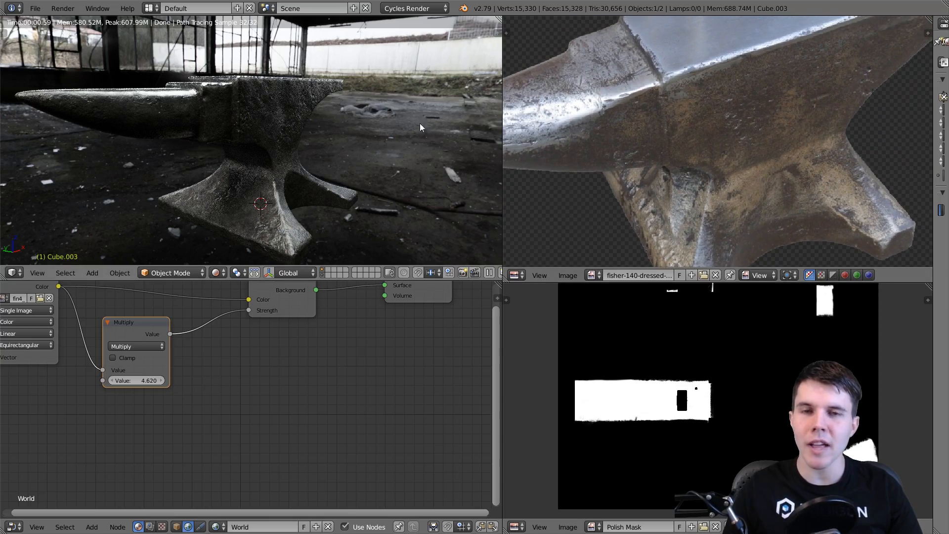
middle_click_drag(419, 123, 329, 147)
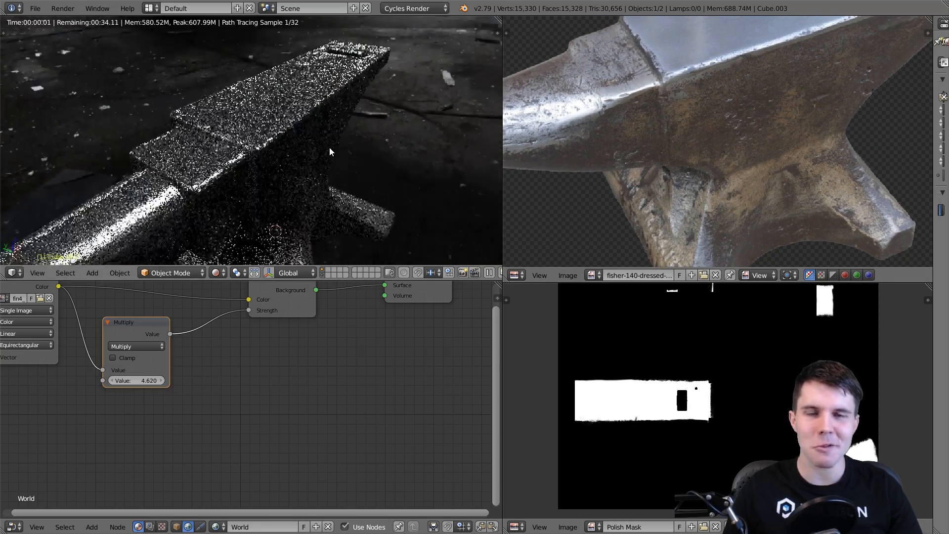
scroll(321, 132, "up", 3)
scroll(321, 132, "down", 1)
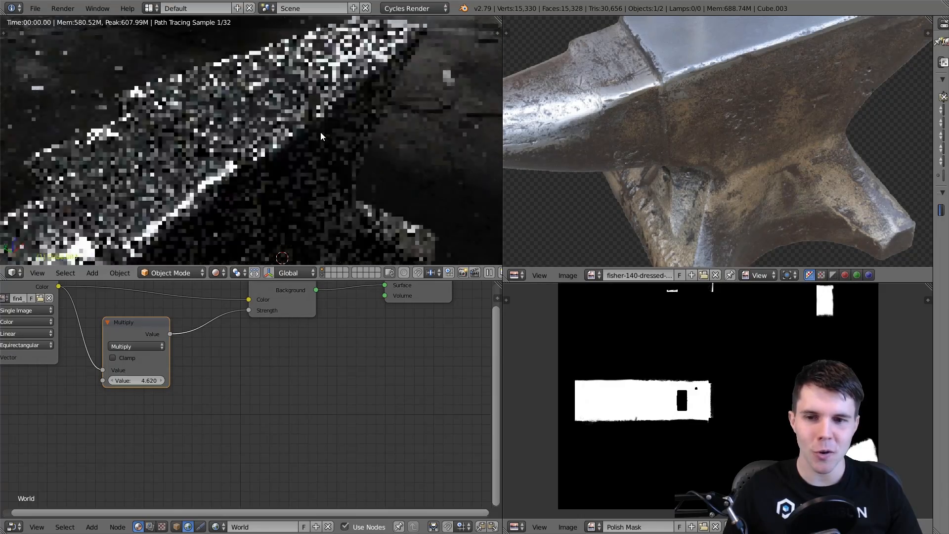
scroll(327, 438, "down", 2)
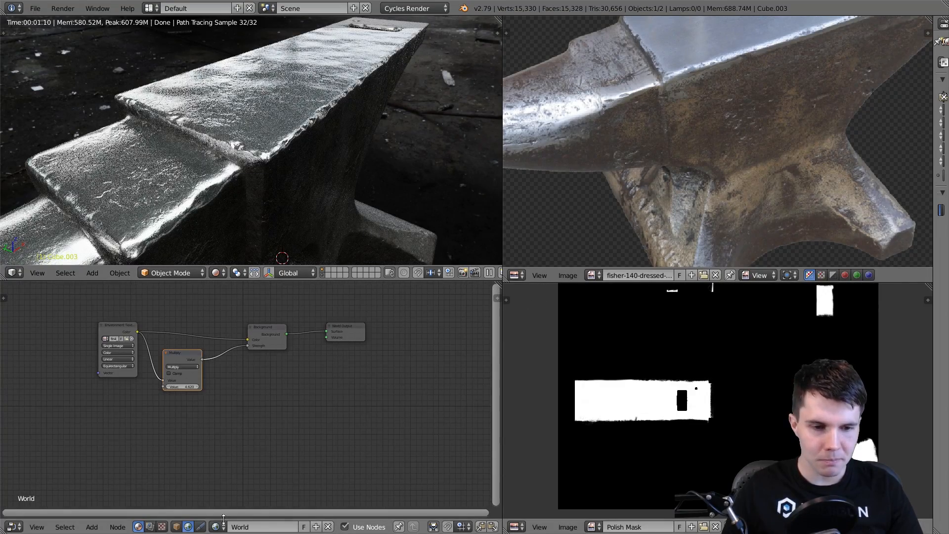
- Display the anvil's material nodes in place of the world nodes and shift the polish mask's Image Texture node slightly
left_click(177, 527)
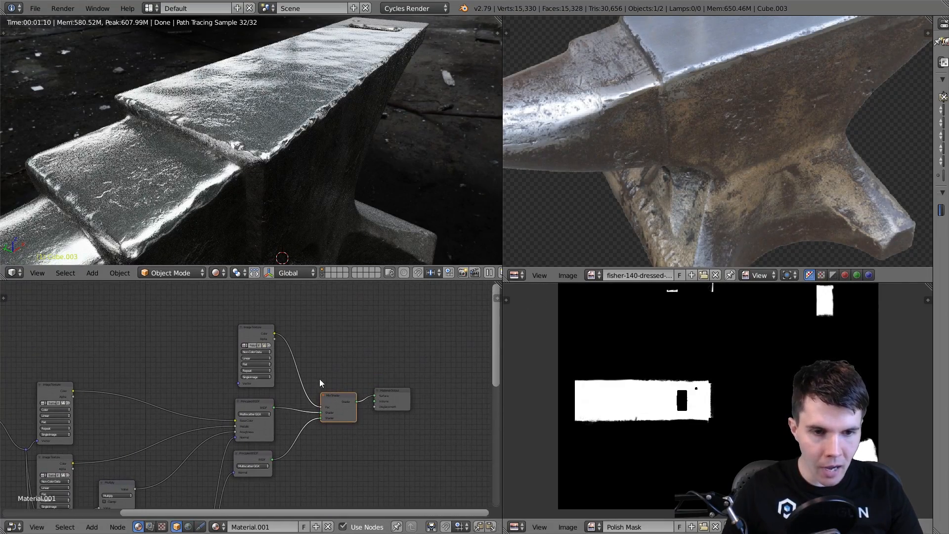
scroll(752, 321, "up", 2)
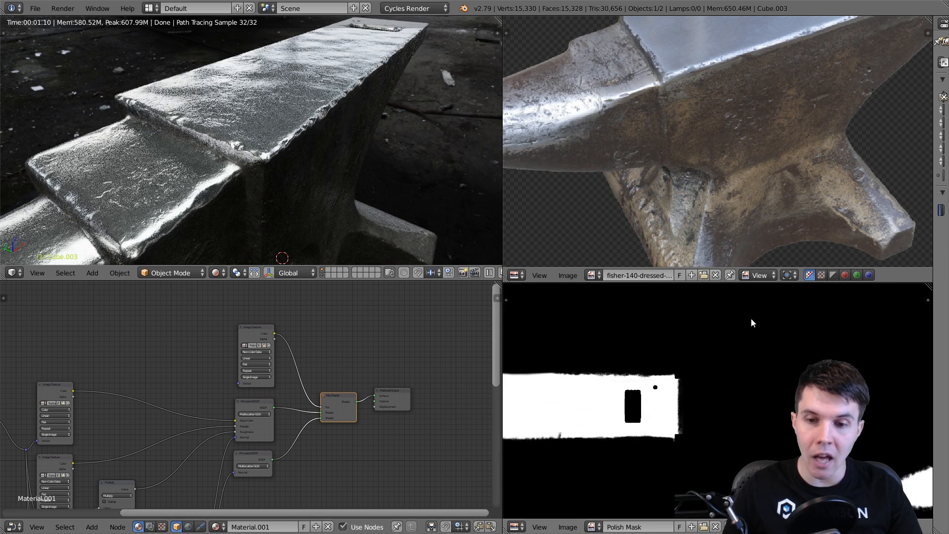
scroll(668, 381, "down", 1)
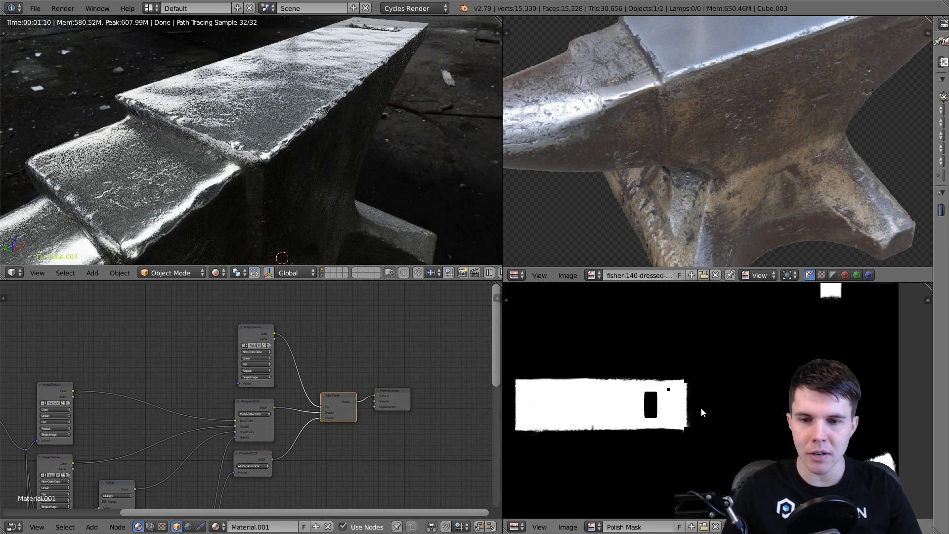
scroll(264, 380, "up", 2)
left_click_drag(253, 372, 249, 373)
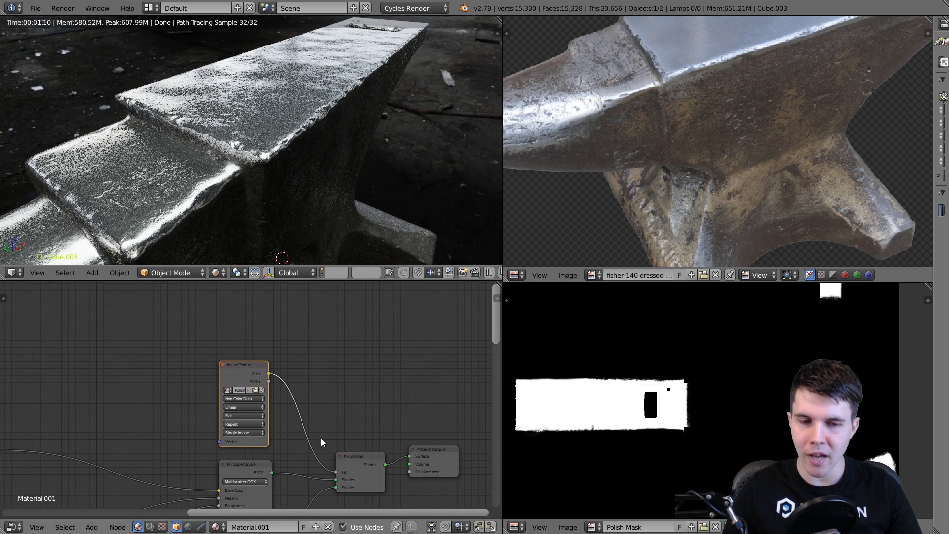
scroll(664, 90, "up", 4)
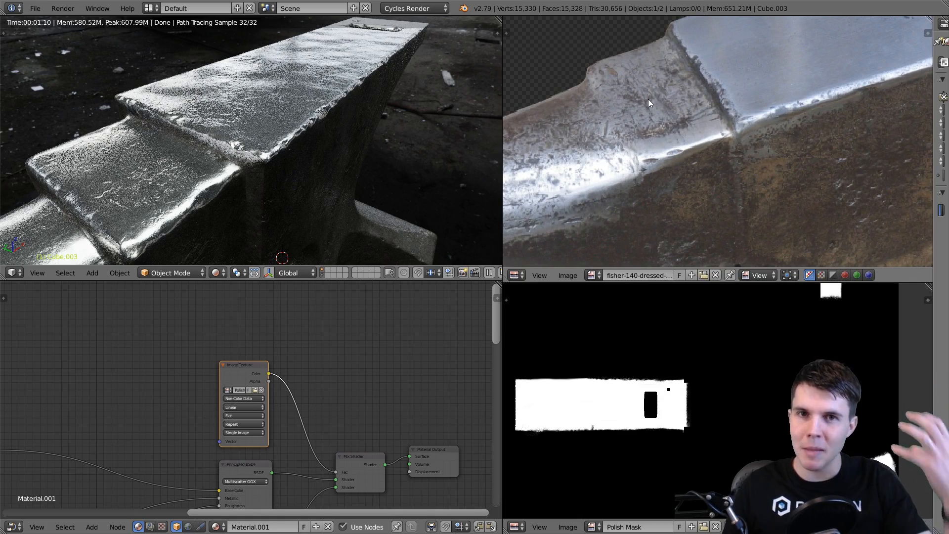
left_click_drag(243, 368, 243, 365)
middle_click_drag(469, 157, 387, 123)
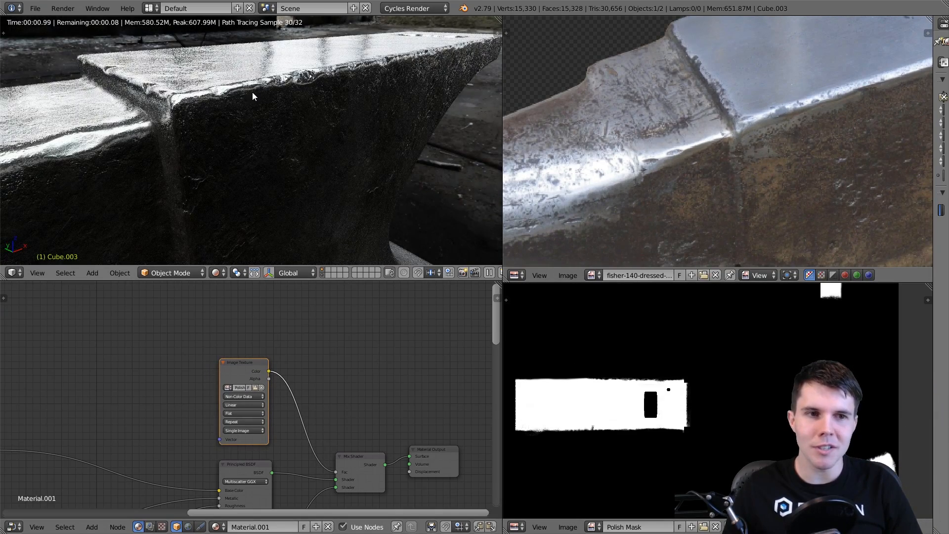
middle_click_drag(252, 92, 269, 152)
middle_click_drag(291, 386, 280, 336)
- Start a new image for painting and name it "Scratches and Damage"
left_click(568, 526)
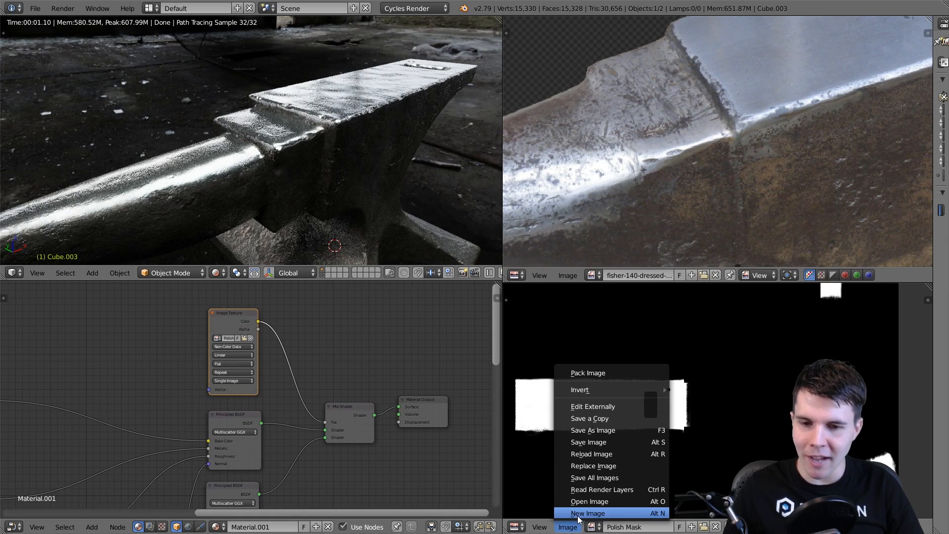
left_click(568, 511)
left_click(607, 425)
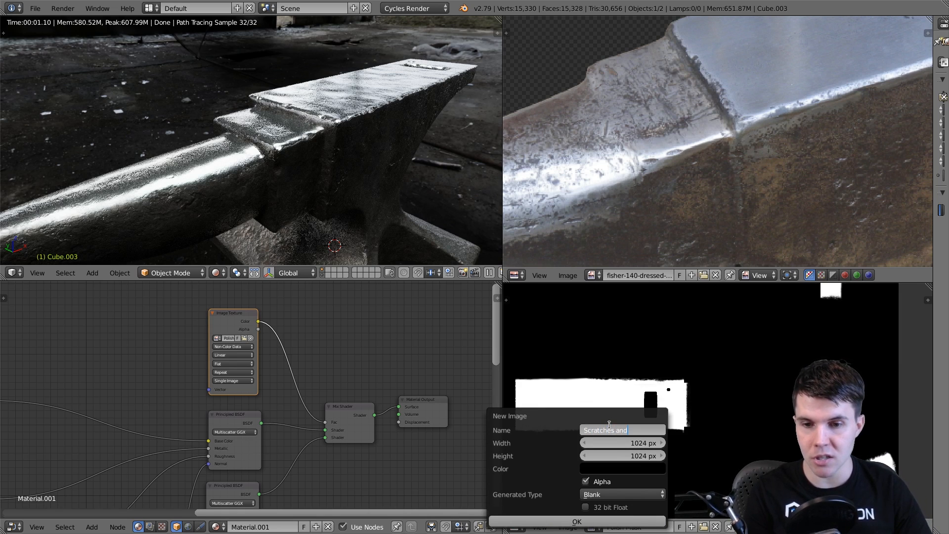
type("Scratches and Damage")
key("Return")
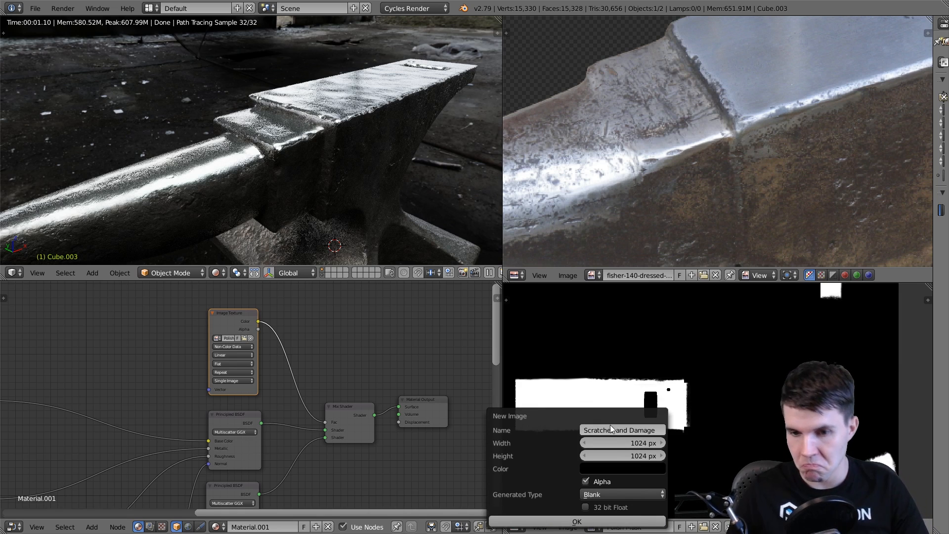
- Set the new image's size to 6144 by 6144 px with a white fill colour, and create it
left_click(618, 443)
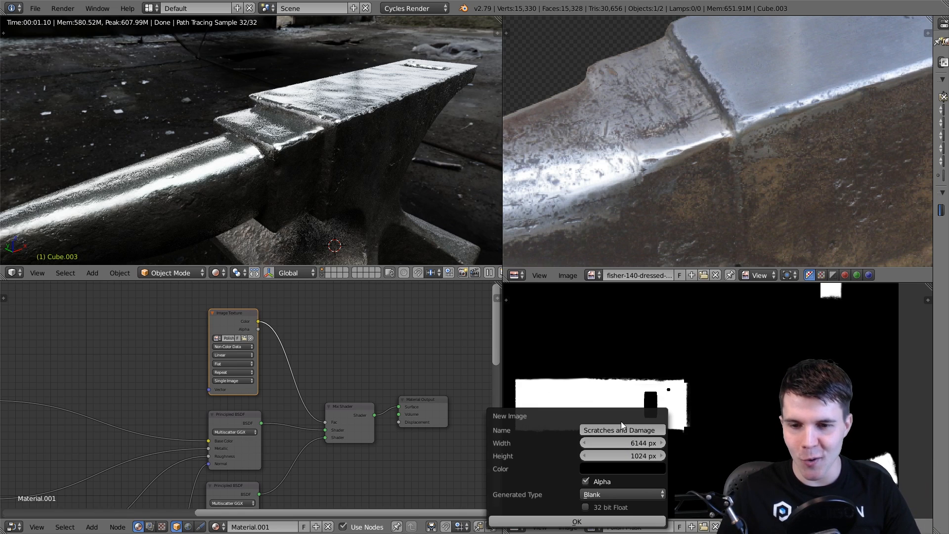
left_click(607, 455)
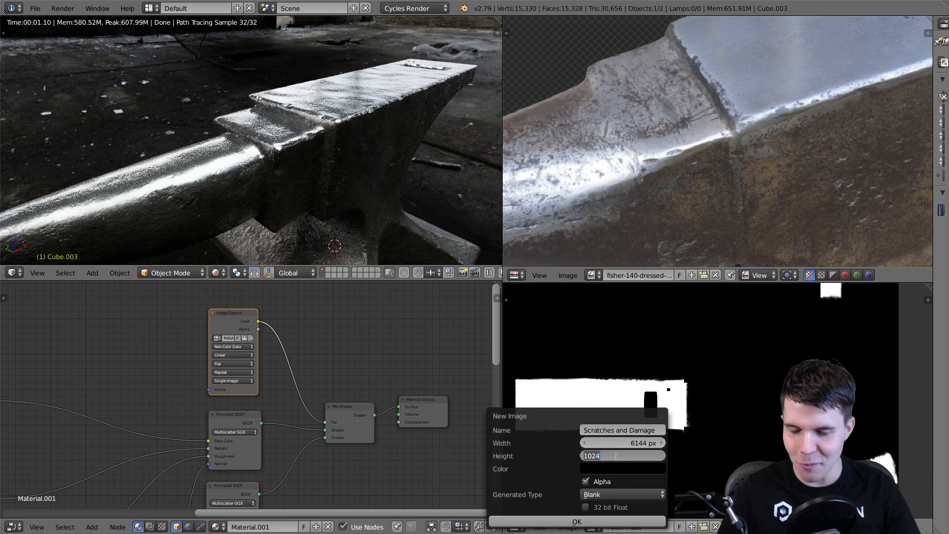
key("Return")
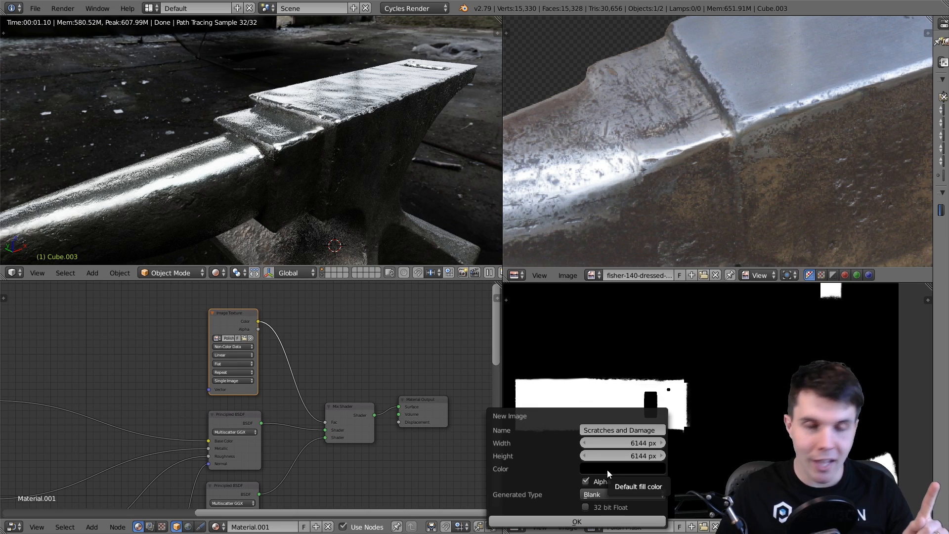
left_click(607, 470)
left_click_drag(682, 382, 682, 298)
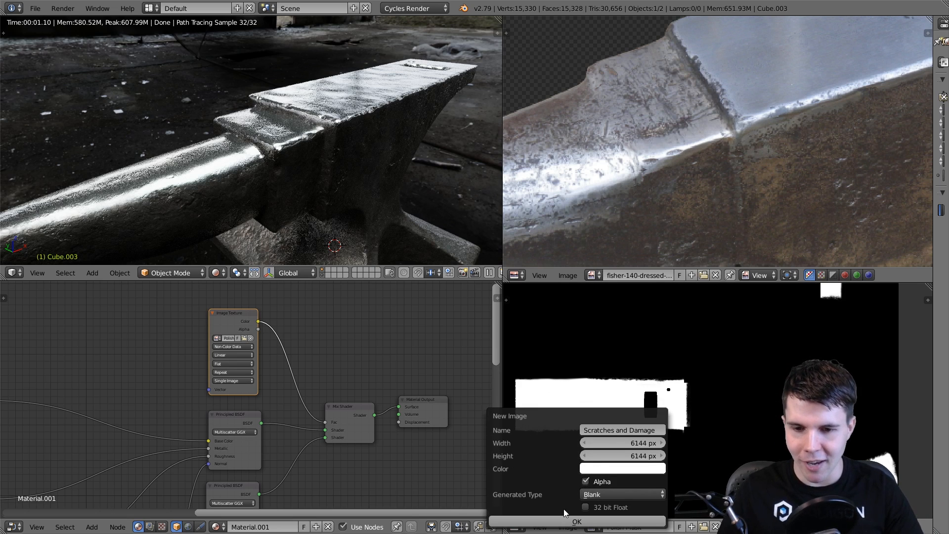
left_click(559, 525)
scroll(669, 445, "down", 10)
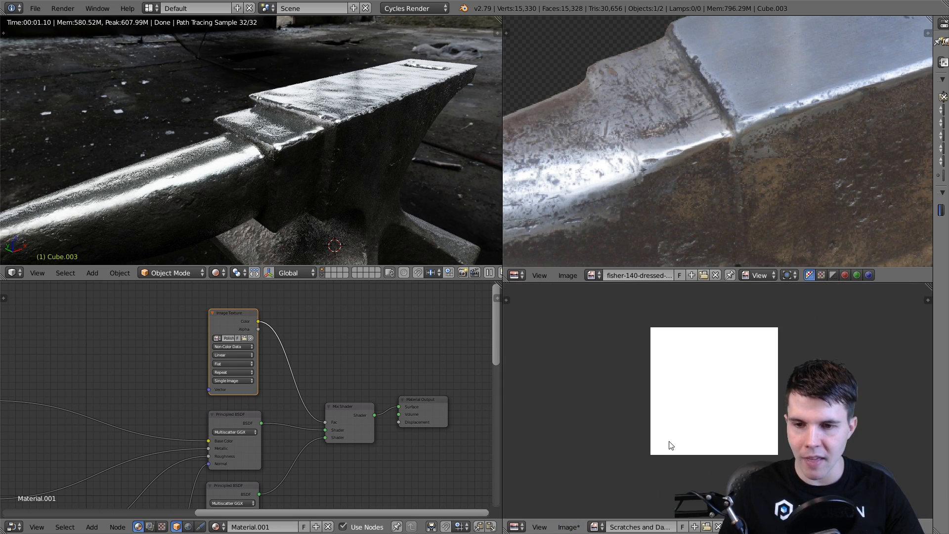
scroll(685, 426, "up", 2)
scroll(684, 430, "up", 1)
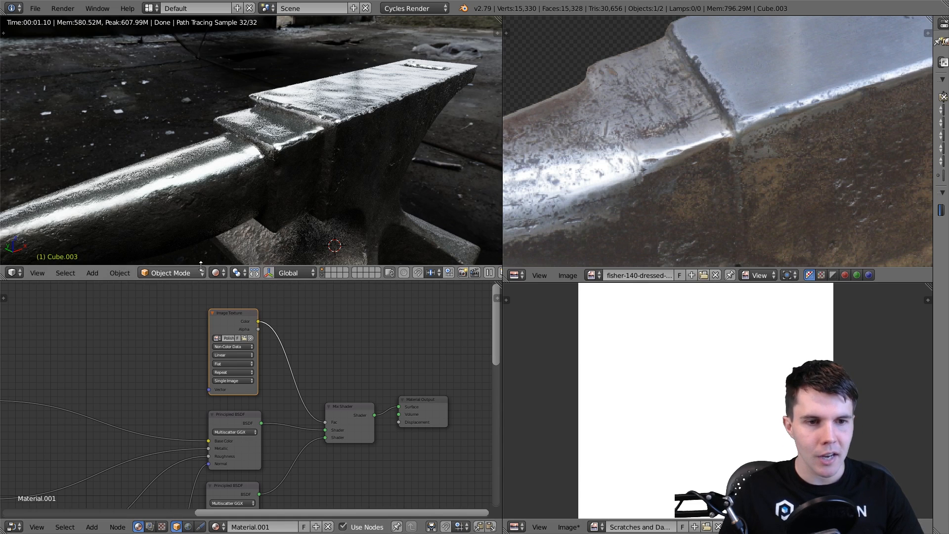
- Switch the anvil to Texture Paint mode and set the 3D view's shading to Solid
left_click(173, 272)
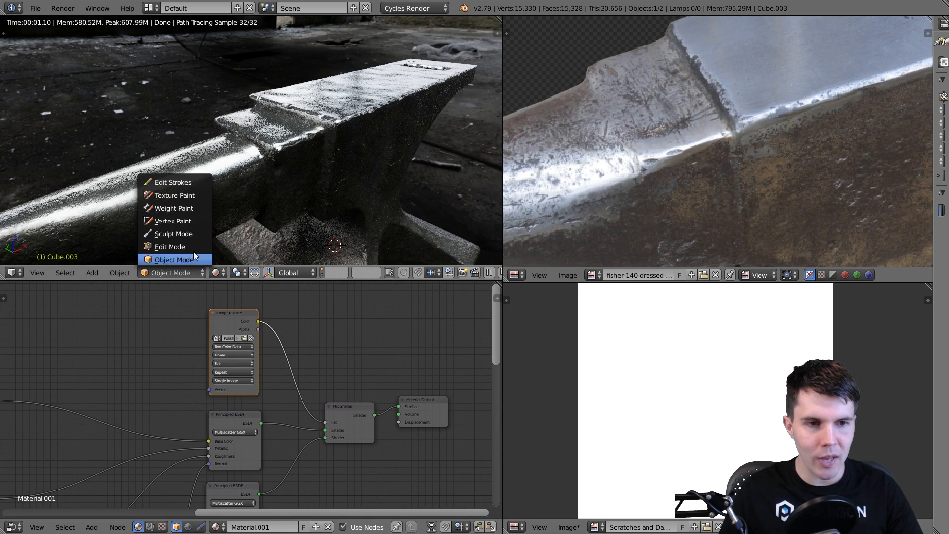
left_click(194, 197)
left_click(162, 273)
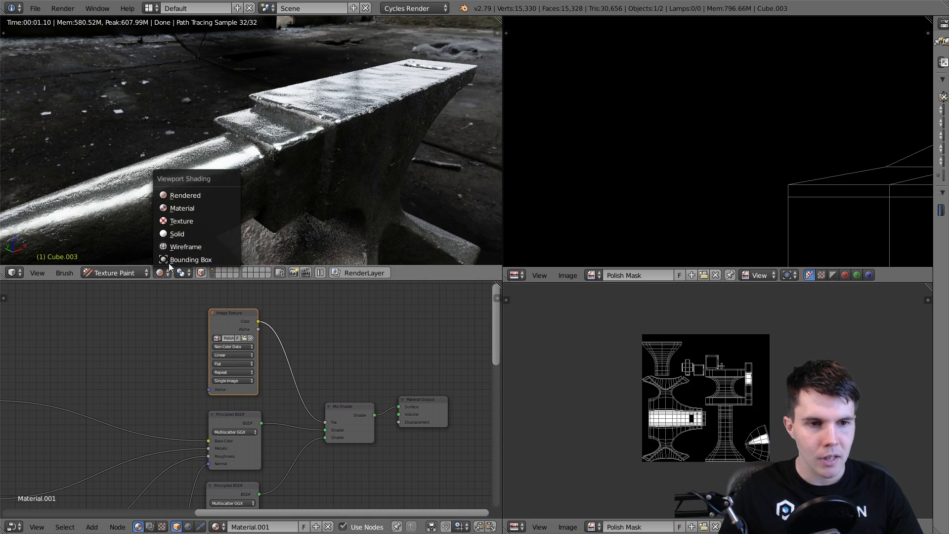
left_click(182, 233)
middle_click_drag(296, 215, 285, 209)
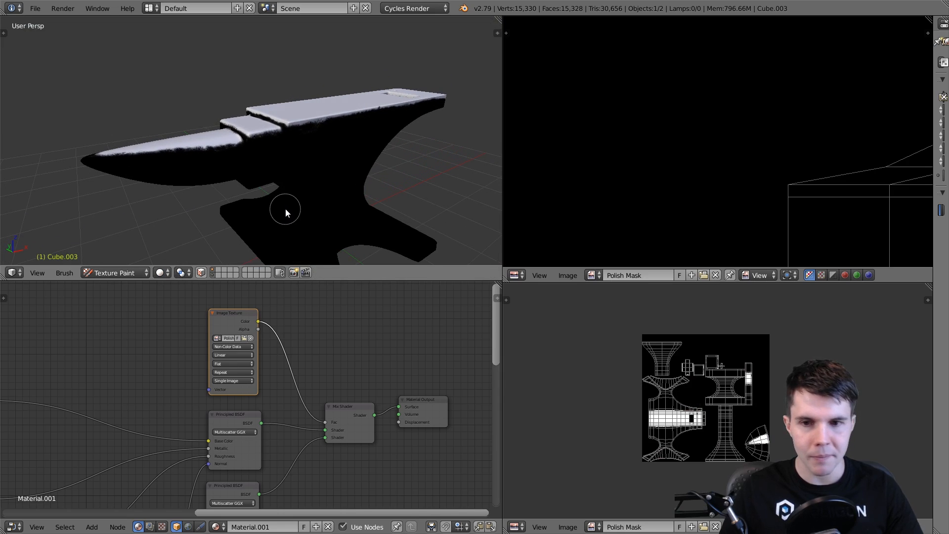
scroll(716, 418, "up", 3)
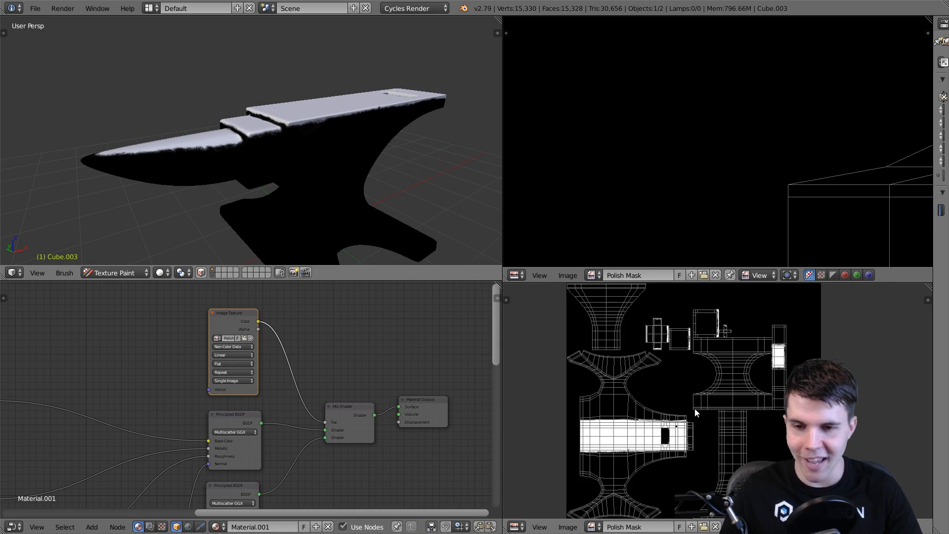
- Restore the reference photo fisher-140-dressed-small.png in the upper image editor, framed on the anvil's top face
scroll(796, 161, "down", 5)
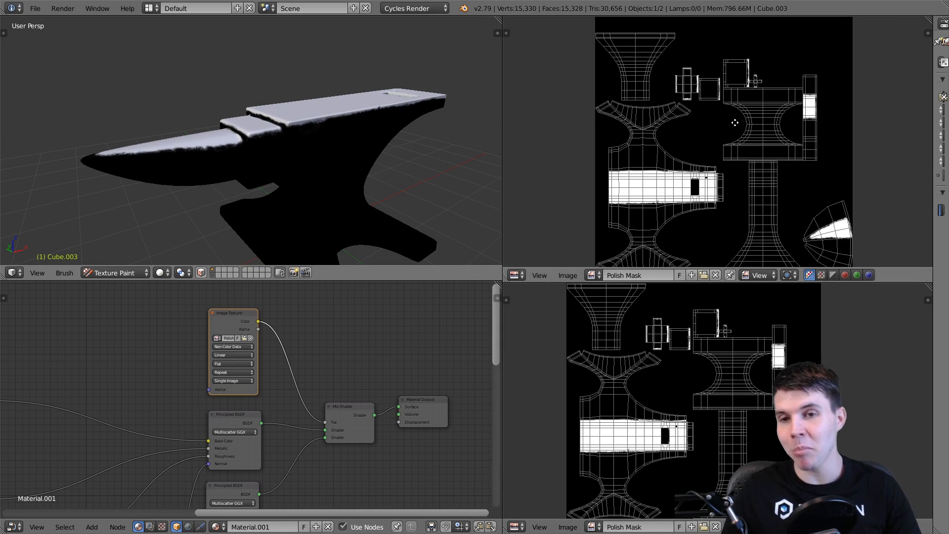
scroll(790, 166, "down", 1)
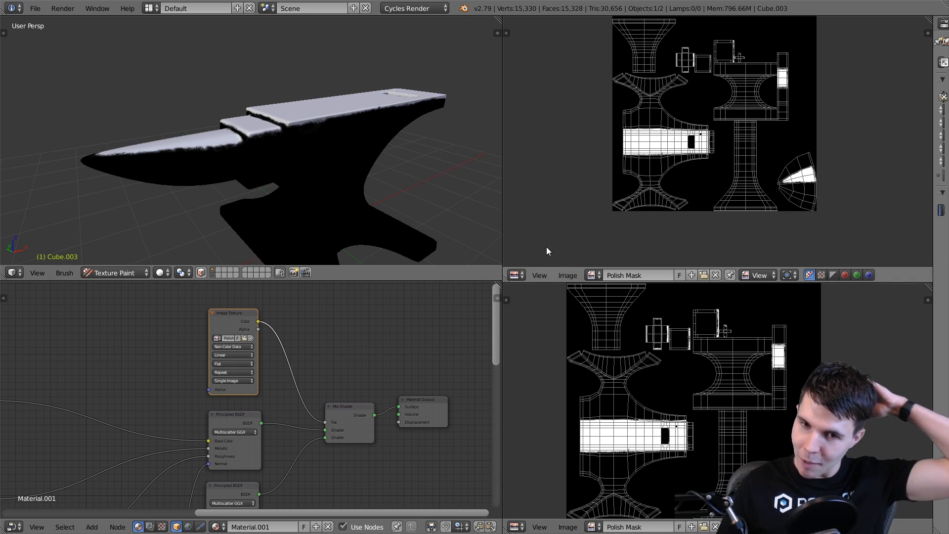
left_click(593, 275)
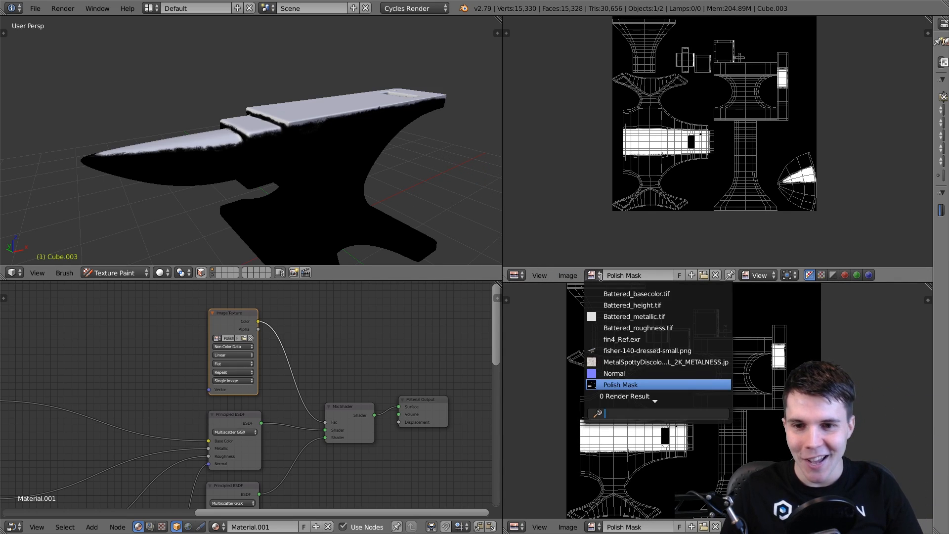
left_click(642, 351)
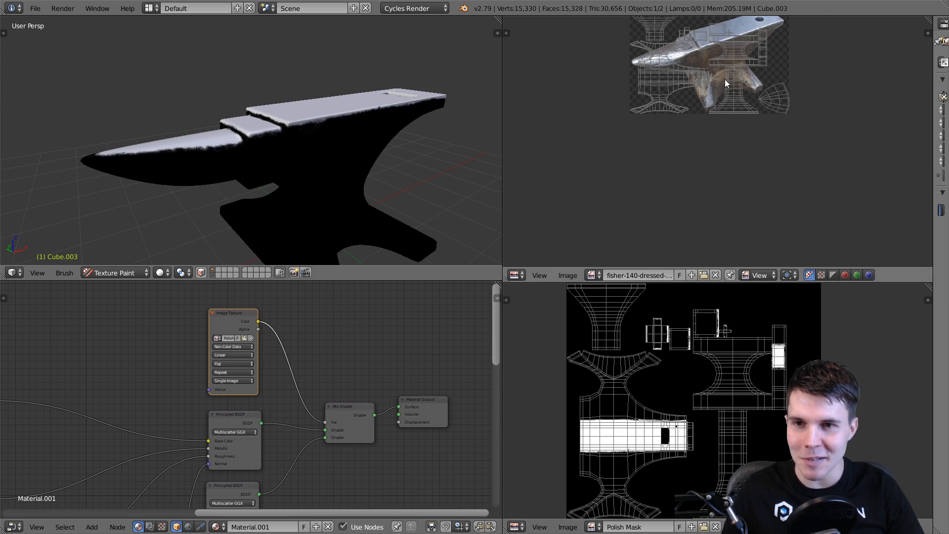
scroll(725, 83, "up", 6)
middle_click_drag(672, 397, 689, 381)
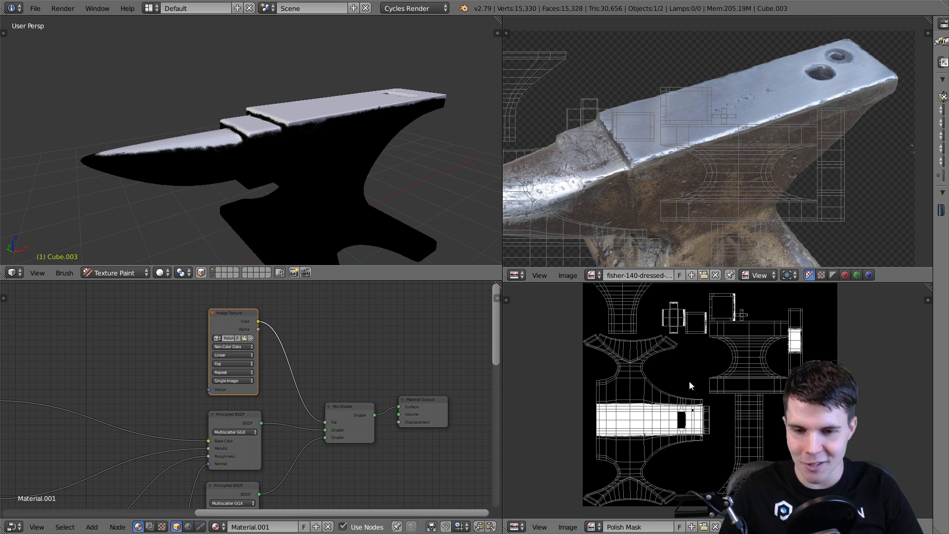
- Display the Scratches and Damage image in the image editor that shows the Polish Mask
left_click(595, 527)
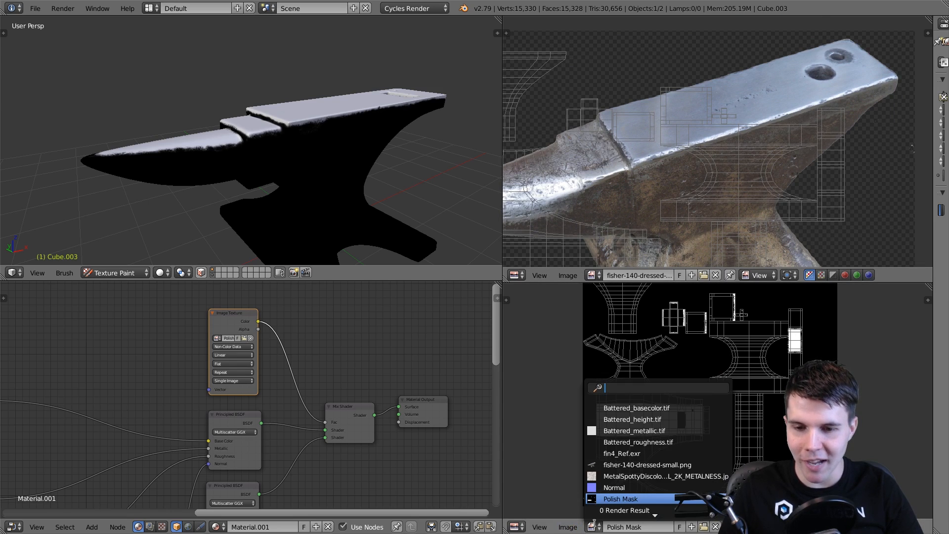
left_click(638, 509)
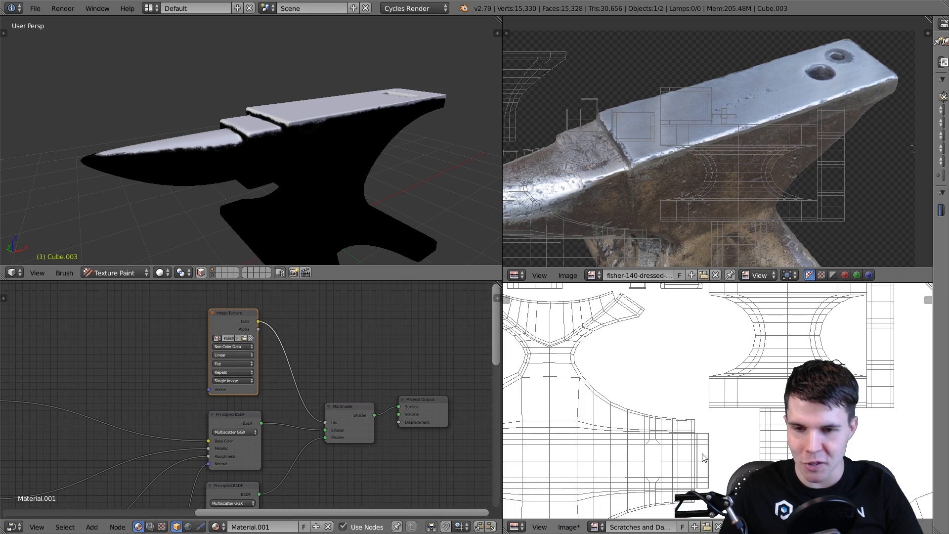
scroll(712, 401, "down", 2)
- Add an Image Texture node in the empty area below the shader nodes of the anvil's material
middle_click_drag(349, 356, 339, 350)
middle_click_drag(364, 199, 281, 135)
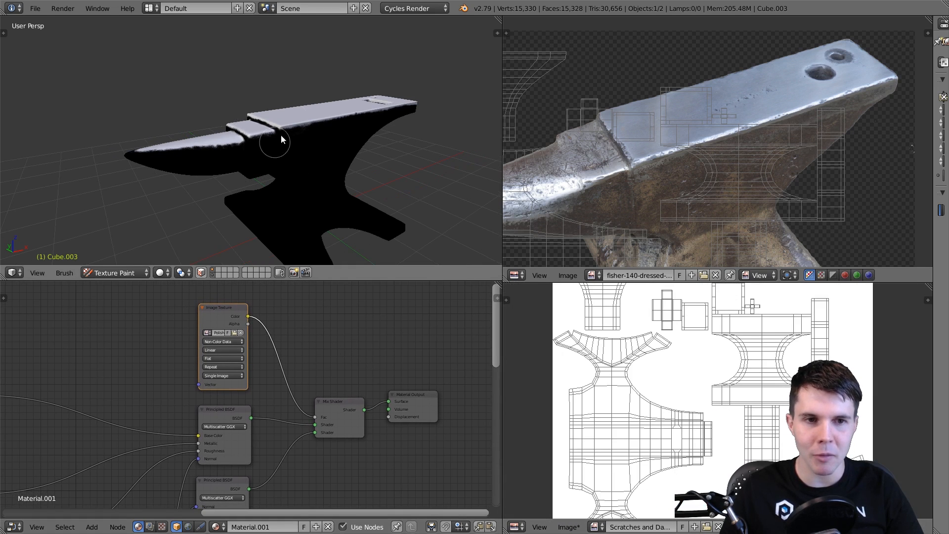
left_click_drag(228, 313, 228, 313)
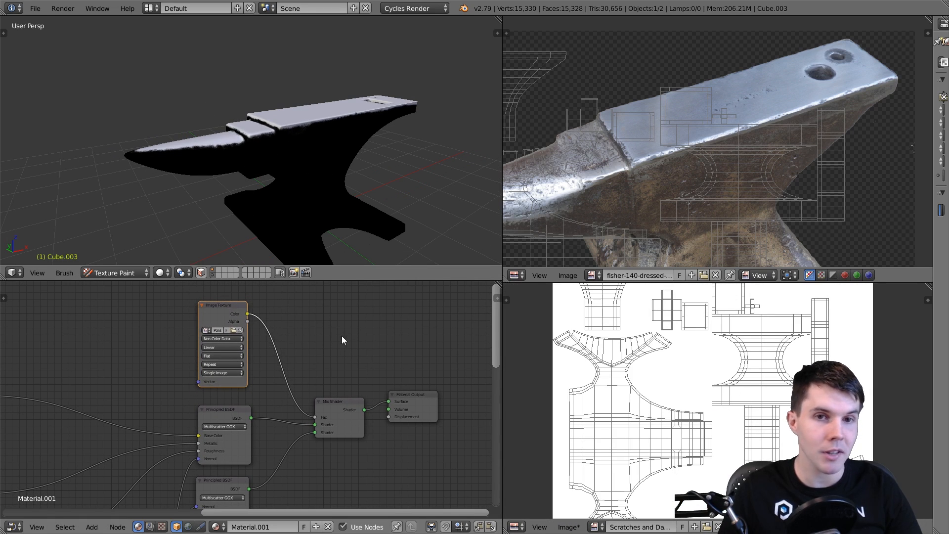
middle_click_drag(342, 337, 318, 279)
middle_click_drag(325, 444, 336, 341)
key("shift+a")
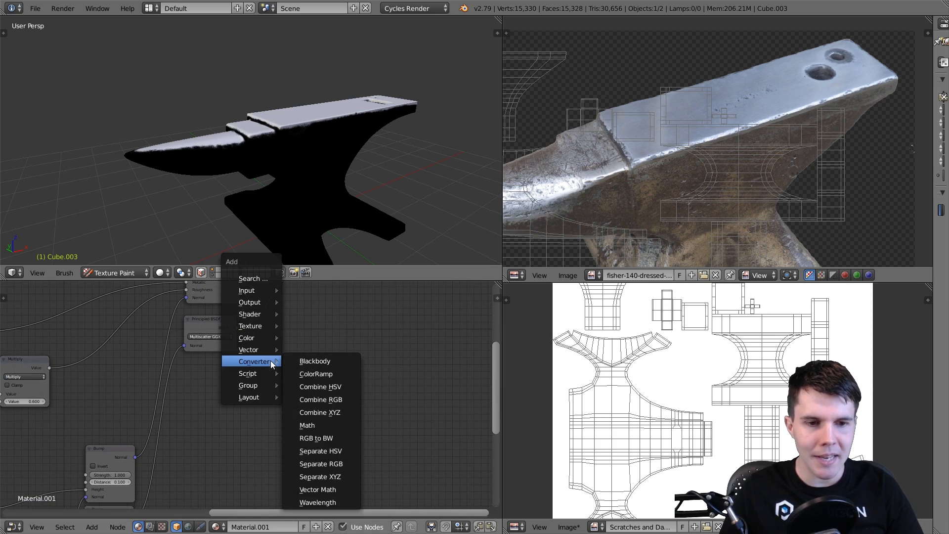
mouse_move(257, 326)
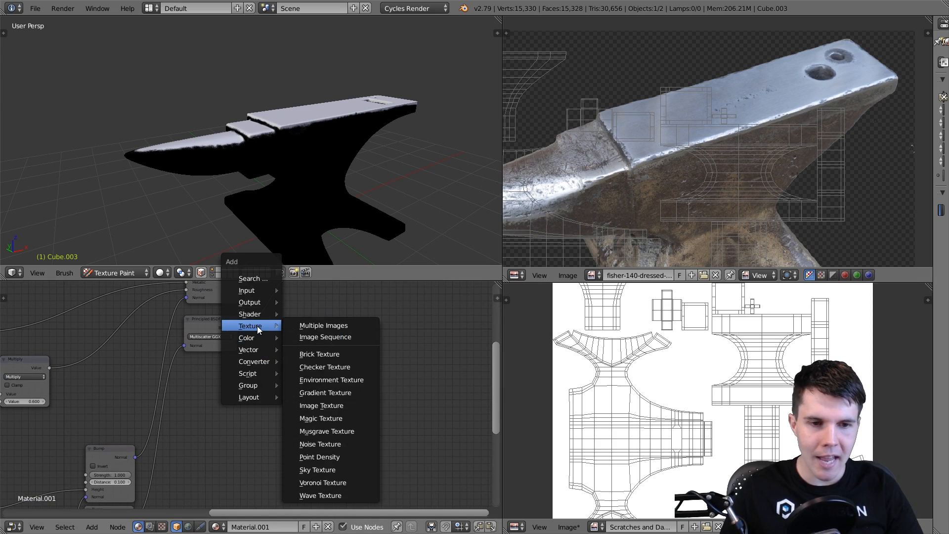
left_click(324, 405)
left_click(324, 351)
scroll(283, 348, "up", 3)
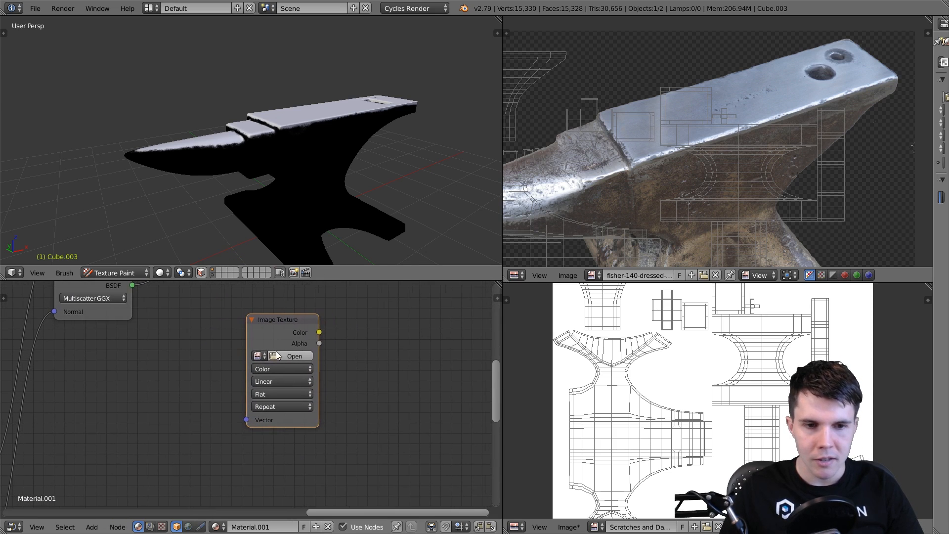
- Assign the Scratches and Damage image to the new Image Texture node and preview it directly through the material output
left_click(259, 356)
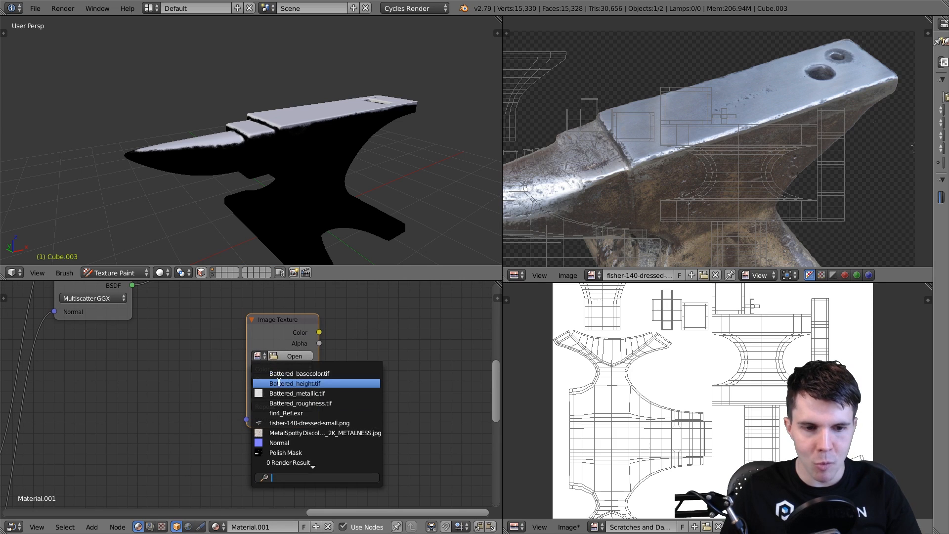
left_click(309, 462)
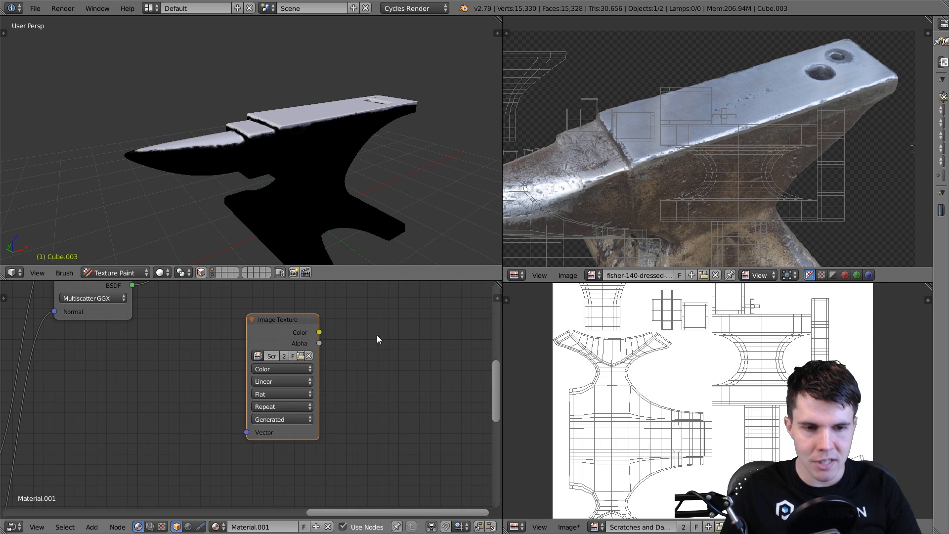
middle_click_drag(376, 334, 350, 366)
left_click(266, 358, "ctrl+shift")
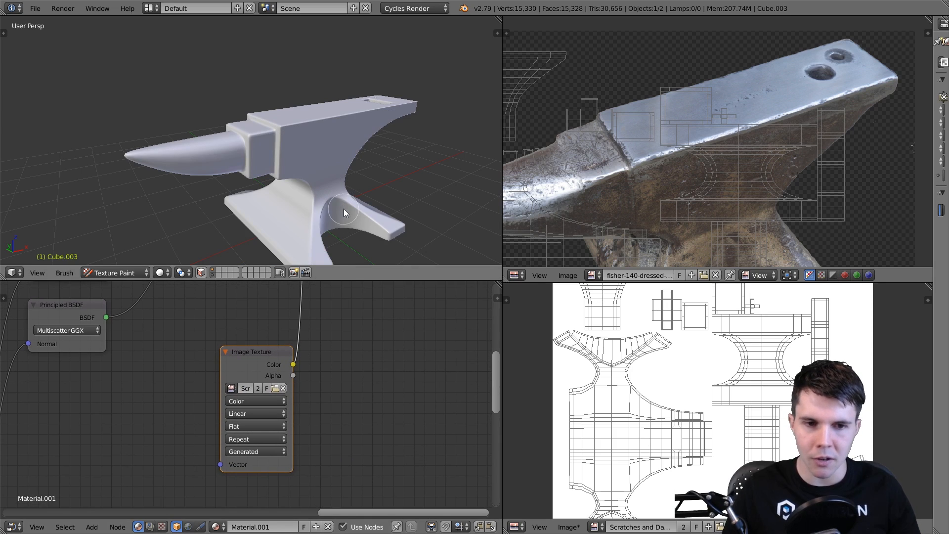
- Choose the Splatter brush for painting on the anvil and set its radius to 51 px
mouse_move(350, 145)
middle_mouse_down()
mouse_move(342, 144)
mouse_move(371, 149)
mouse_move(339, 148)
mouse_move(336, 157)
mouse_move(355, 158)
middle_mouse_up()
scroll(339, 144, "up", 4)
key("t")
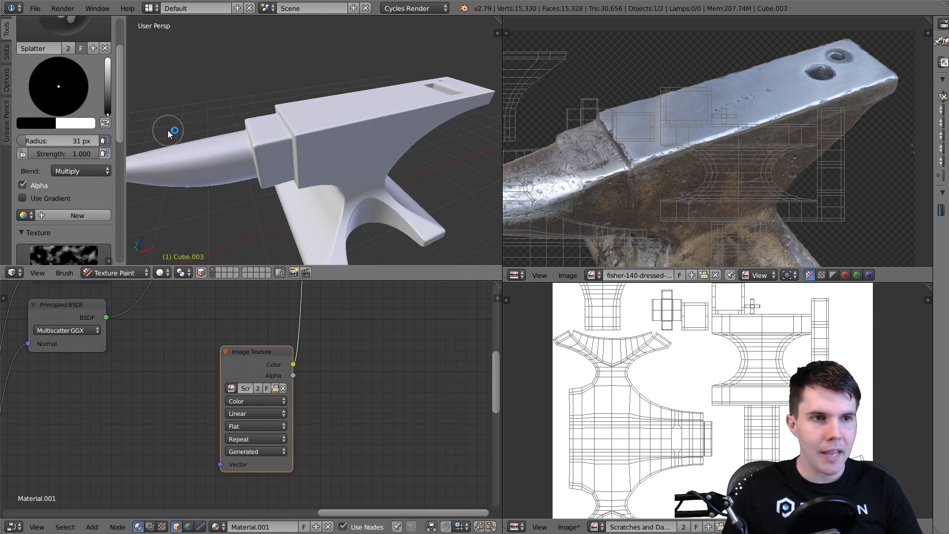
scroll(114, 48, "up", 4)
left_click(68, 67)
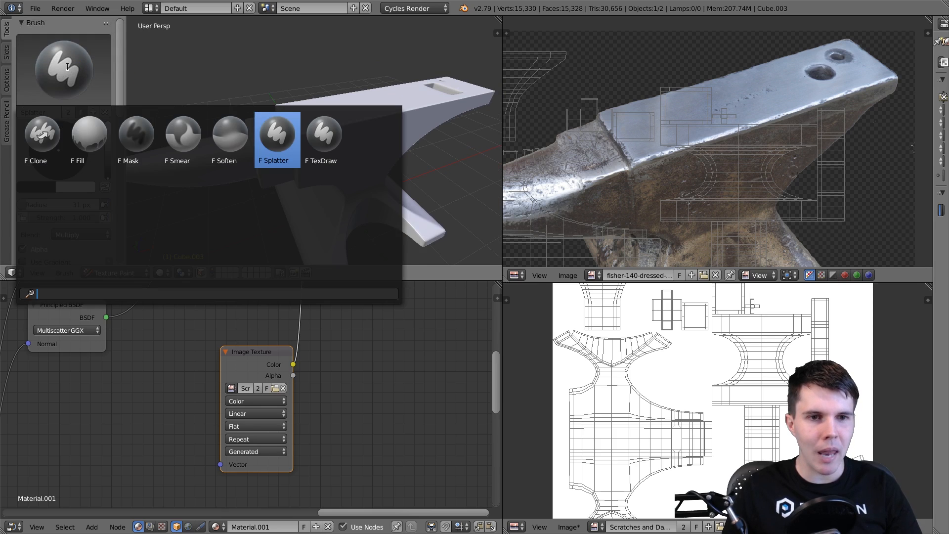
left_click(283, 140)
mouse_move(283, 139)
middle_mouse_down()
mouse_move(333, 142)
mouse_move(289, 146)
middle_mouse_up()
key("f")
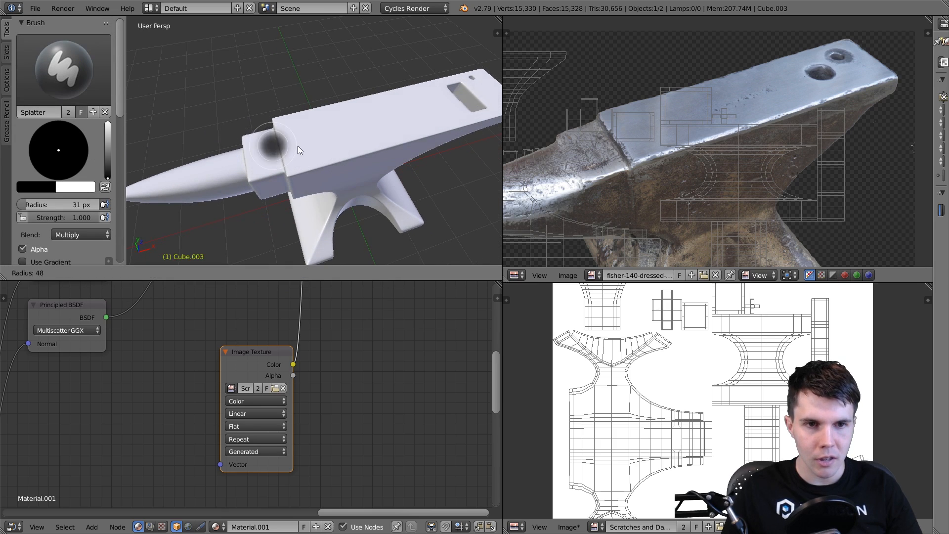
left_click(297, 146)
- Try black Splatter strokes on the anvil's face near the horn-side step, and undo them
left_click(296, 145)
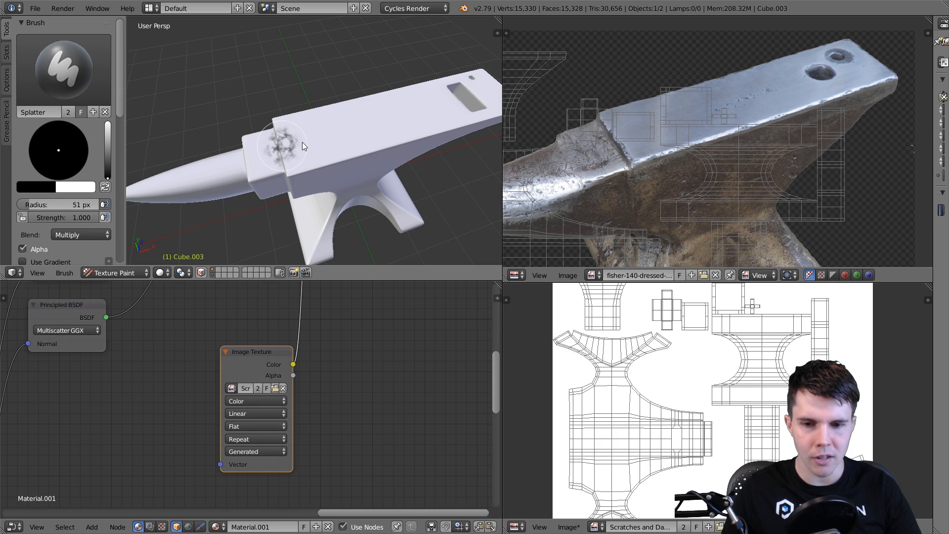
left_click_drag(302, 141, 309, 142)
mouse_move(309, 141)
middle_mouse_down()
mouse_move(346, 136)
mouse_move(312, 146)
middle_mouse_up()
scroll(341, 138, "up", 3)
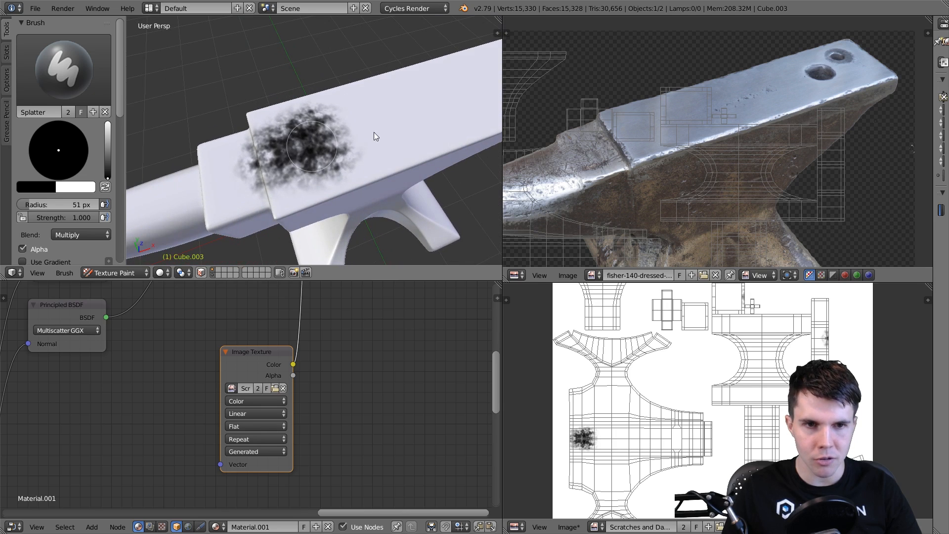
left_click(325, 150)
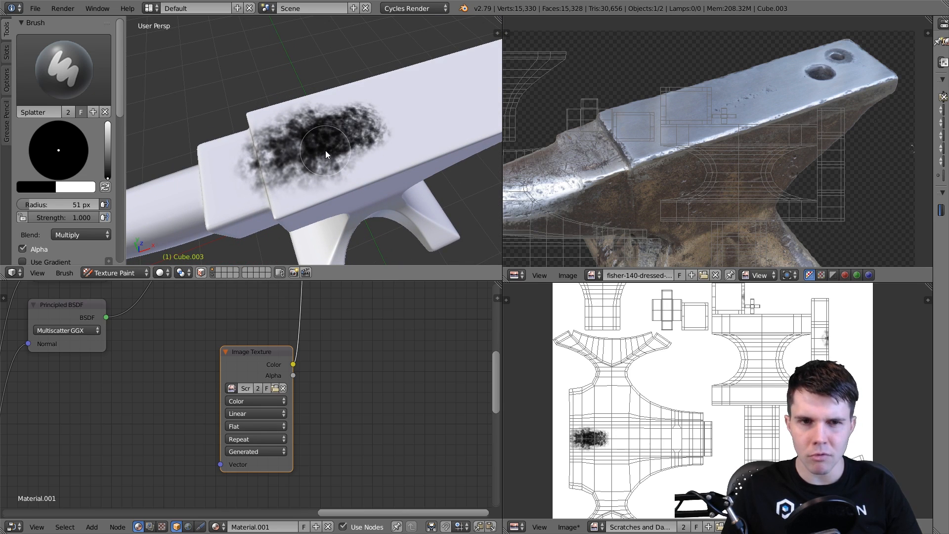
scroll(325, 152, "down", 3)
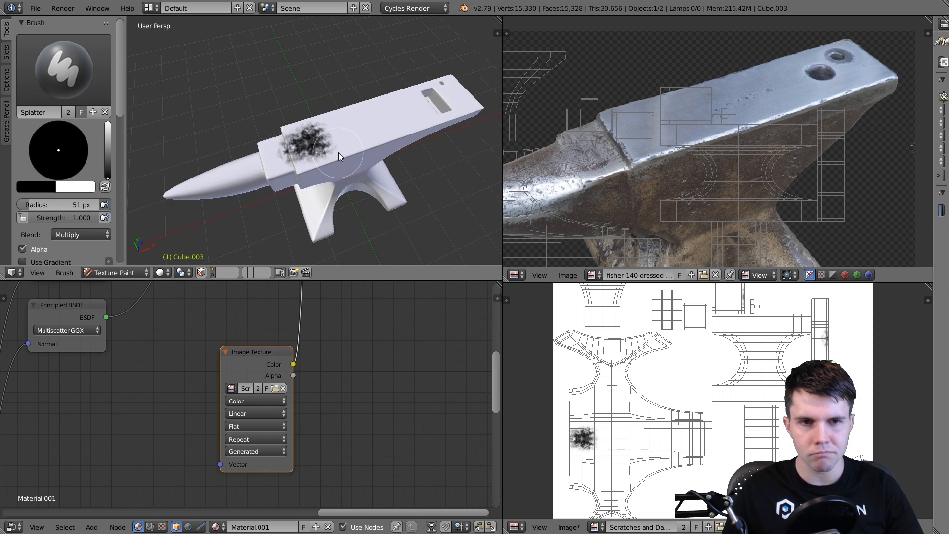
key("ctrl+z")
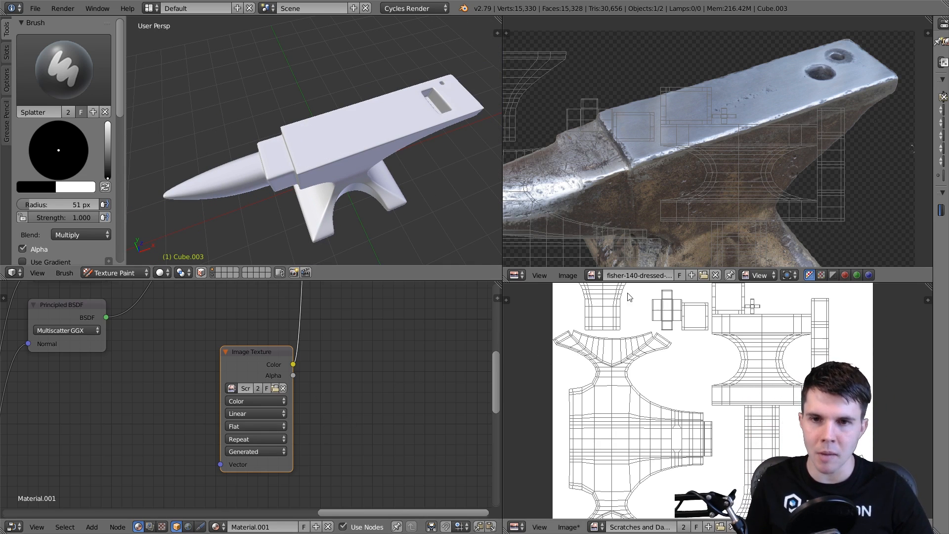
- Examine the pits, worn edges and holes along the anvil's top face in the reference photo
mouse_move(581, 247)
middle_mouse_down()
mouse_move(633, 233)
mouse_move(683, 242)
mouse_move(632, 168)
mouse_move(683, 156)
mouse_move(662, 142)
middle_mouse_up()
middle_click_drag(786, 101, 683, 149)
middle_click_drag(841, 106, 725, 145)
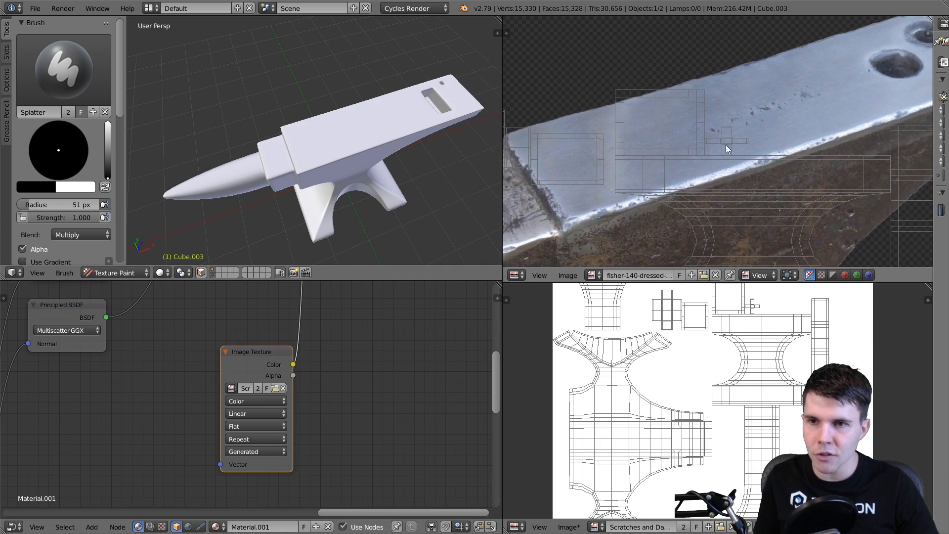
mouse_move(776, 121)
middle_mouse_down()
mouse_move(740, 147)
mouse_move(776, 117)
middle_mouse_up()
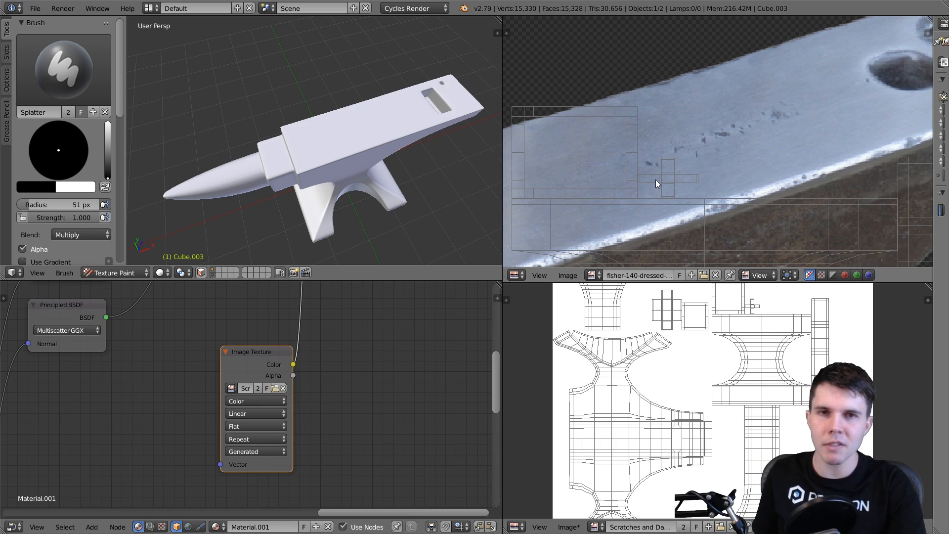
middle_click_drag(867, 96, 715, 142)
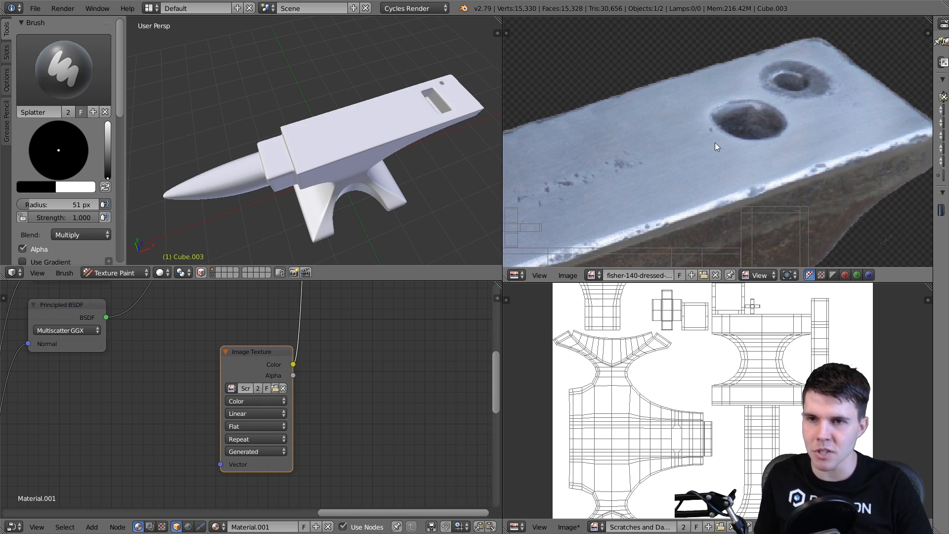
middle_click_drag(804, 126, 725, 102)
middle_click_drag(684, 179, 854, 132)
middle_click_drag(557, 217, 805, 156)
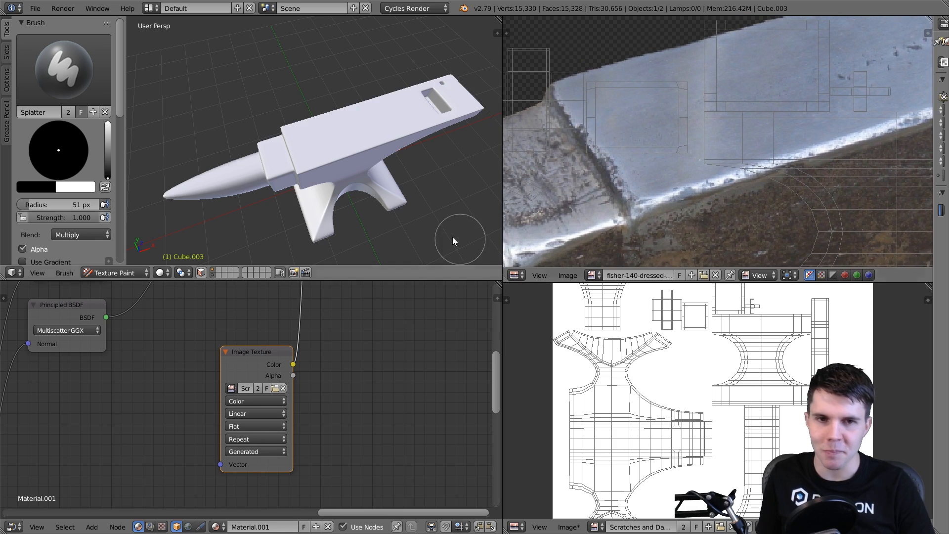
- Maximize the 3D view and show the anvil's face from directly above in orthographic projection
middle_click_drag(452, 236, 372, 218)
key("KP_7")
key("KP_5")
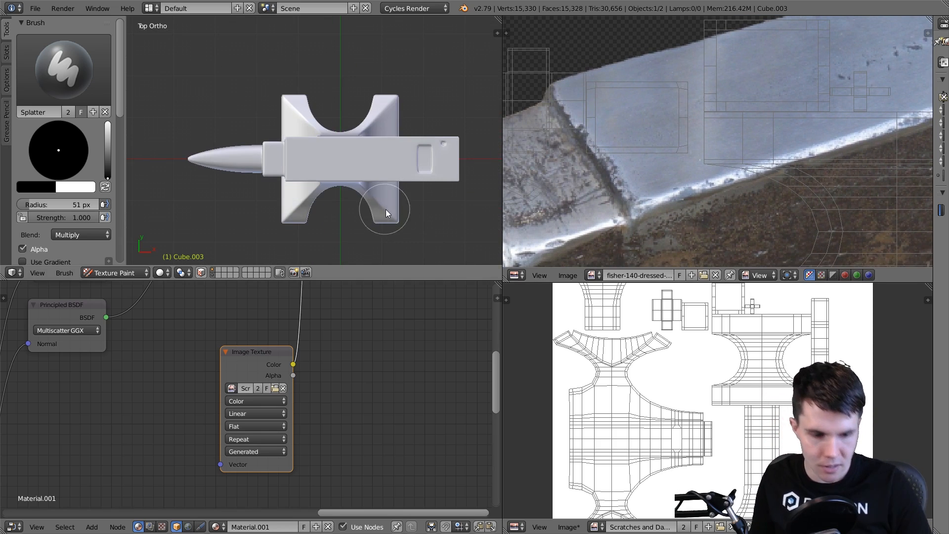
key("shift+space")
middle_click_drag(496, 218, 512, 221)
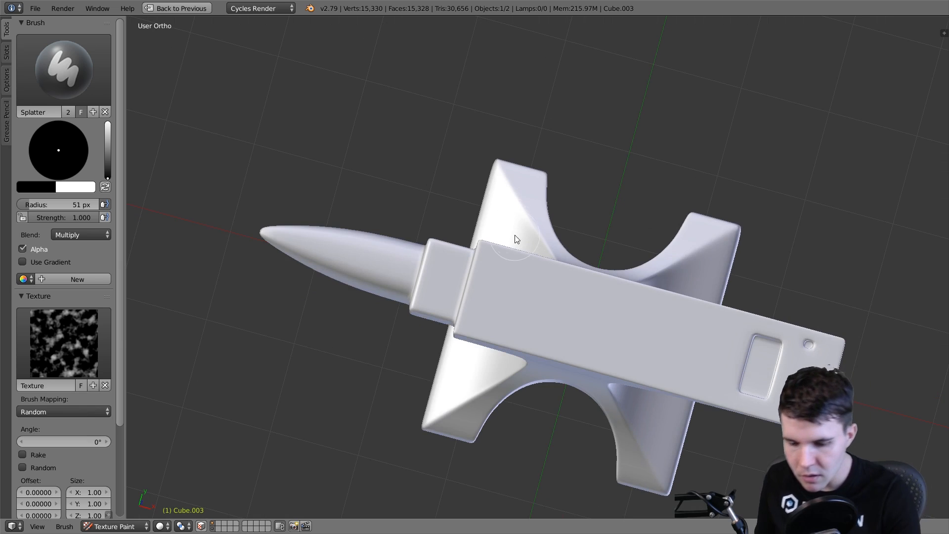
key("KP_7")
scroll(523, 213, "up", 8)
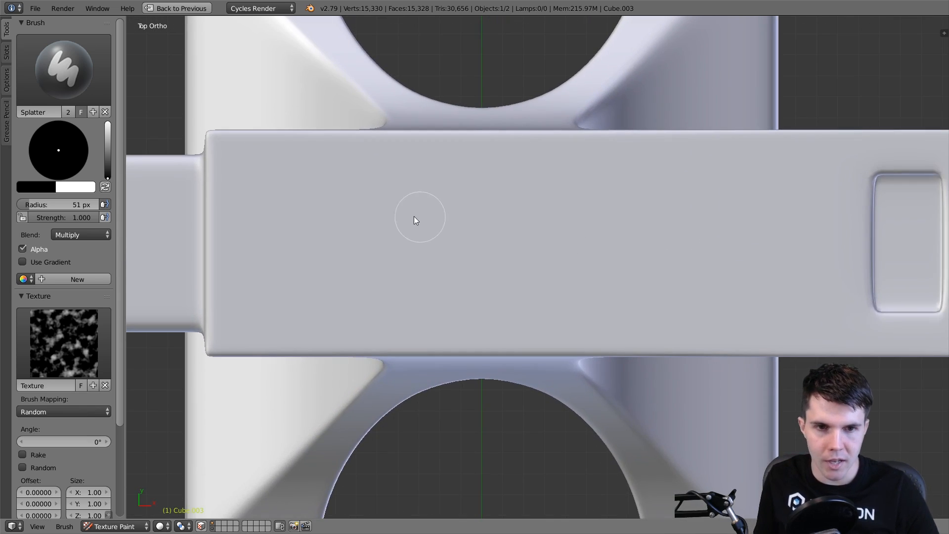
- Paint black splatter on the horn end of the anvil's face, enlarging the brush radius to 130 px
key("f")
left_click(397, 220)
mouse_move(270, 222)
left_mouse_down()
mouse_move(313, 177)
mouse_move(407, 275)
left_mouse_up()
key("f")
left_click(447, 248)
mouse_move(262, 218)
left_mouse_down()
mouse_move(256, 208)
mouse_move(334, 280)
left_mouse_up()
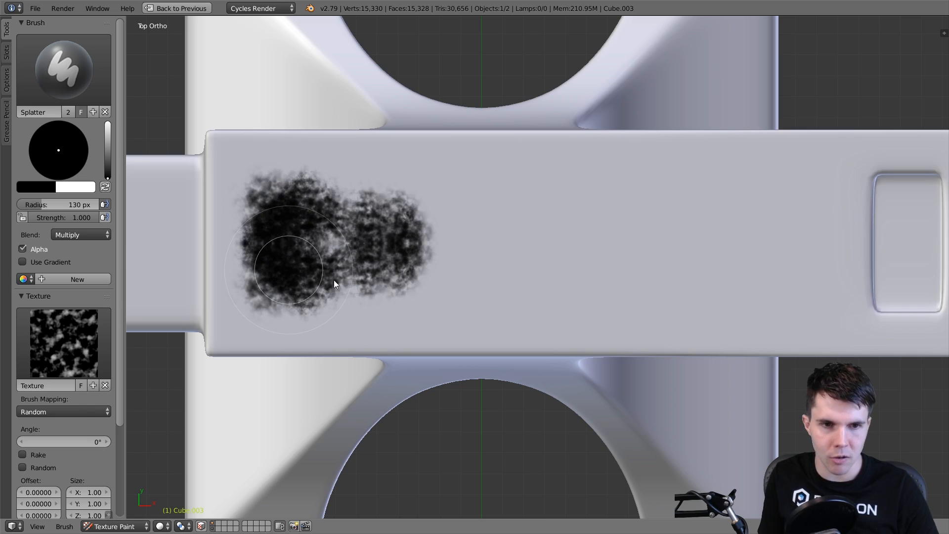
- Turn off the brush's Y symmetry and extend the black splatter along the face toward the square hole
middle_click_drag(288, 281, 418, 244, "shift")
left_click_drag(119, 296, 122, 425)
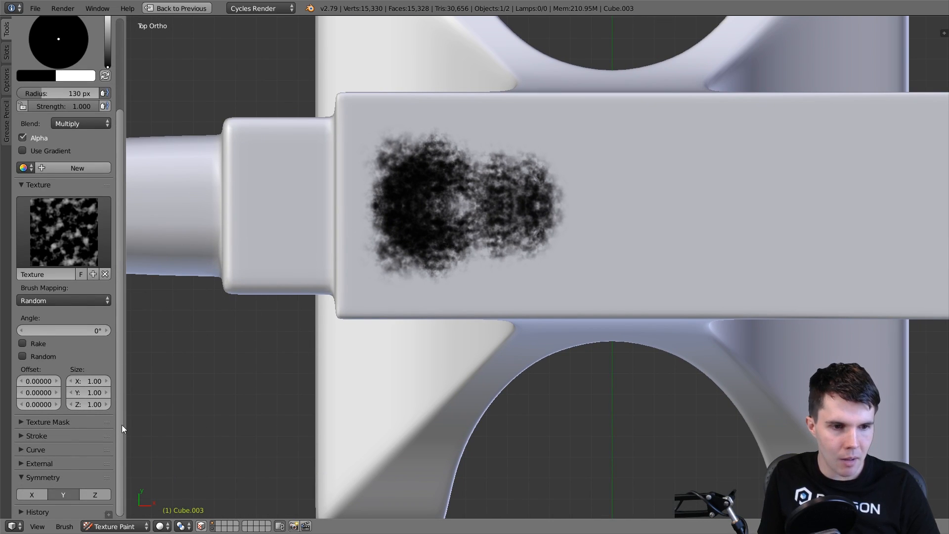
middle_click_drag(491, 234, 384, 268, "shift")
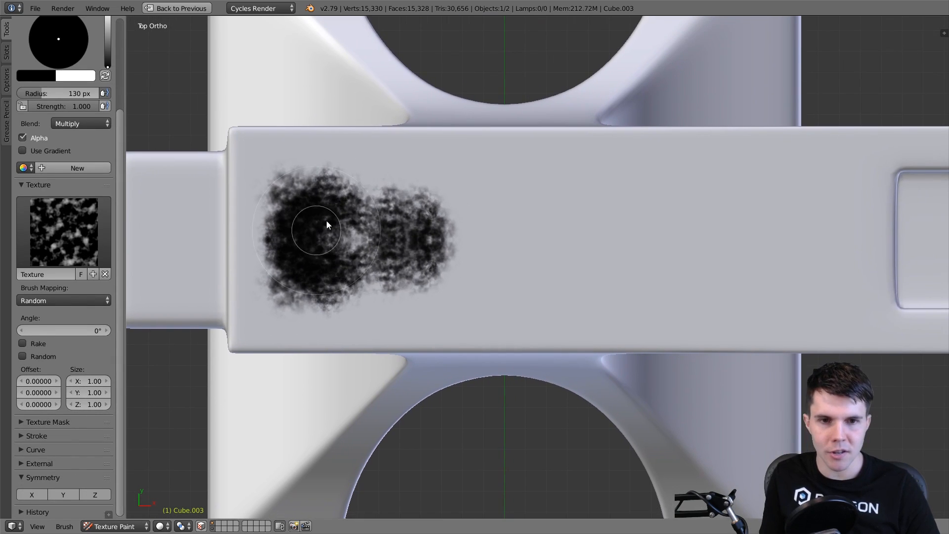
mouse_move(326, 221)
left_mouse_down()
mouse_move(327, 278)
mouse_move(446, 233)
mouse_move(485, 282)
mouse_move(461, 195)
mouse_move(508, 250)
mouse_move(501, 247)
left_mouse_up()
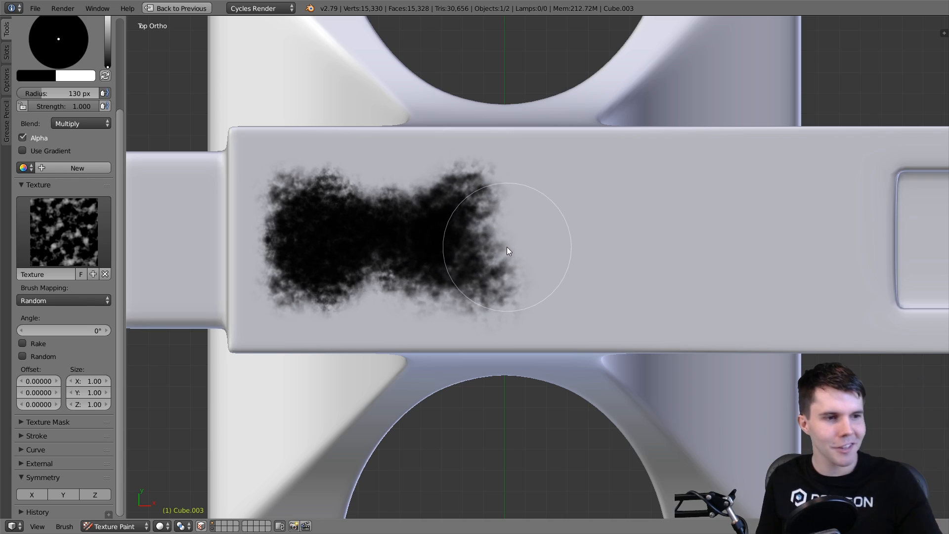
middle_click_drag(510, 269, 464, 232, "shift")
mouse_move(464, 232)
left_mouse_down()
mouse_move(443, 213)
mouse_move(475, 230)
left_mouse_up()
- Reduce the brush radius to 104 px and fill the gaps along the middle of the black splatter patch
key("f")
left_click(418, 205)
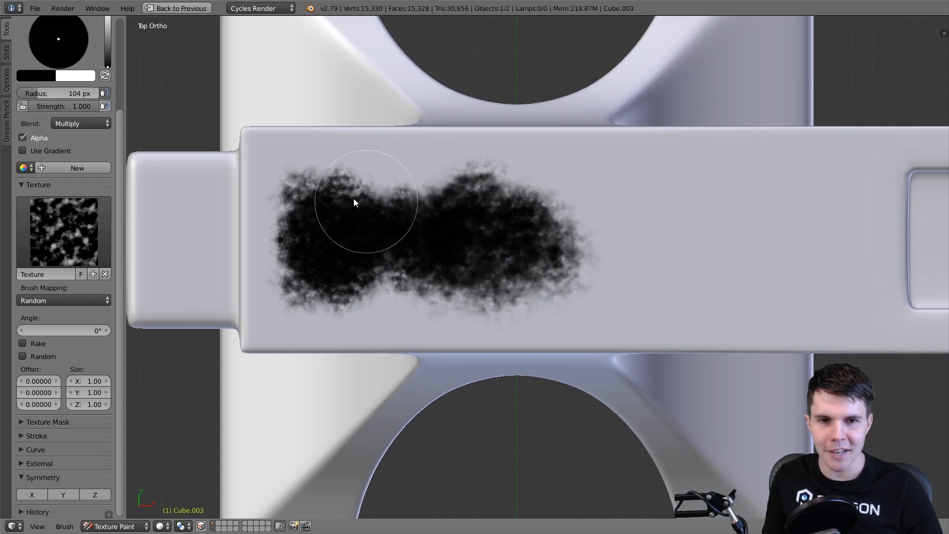
left_click_drag(354, 197, 405, 215)
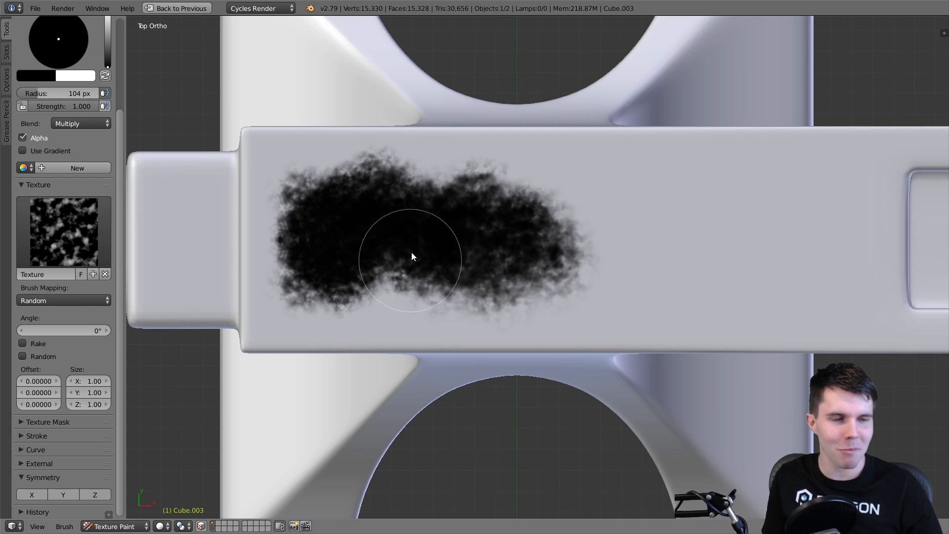
middle_click_drag(413, 254, 430, 262, "shift")
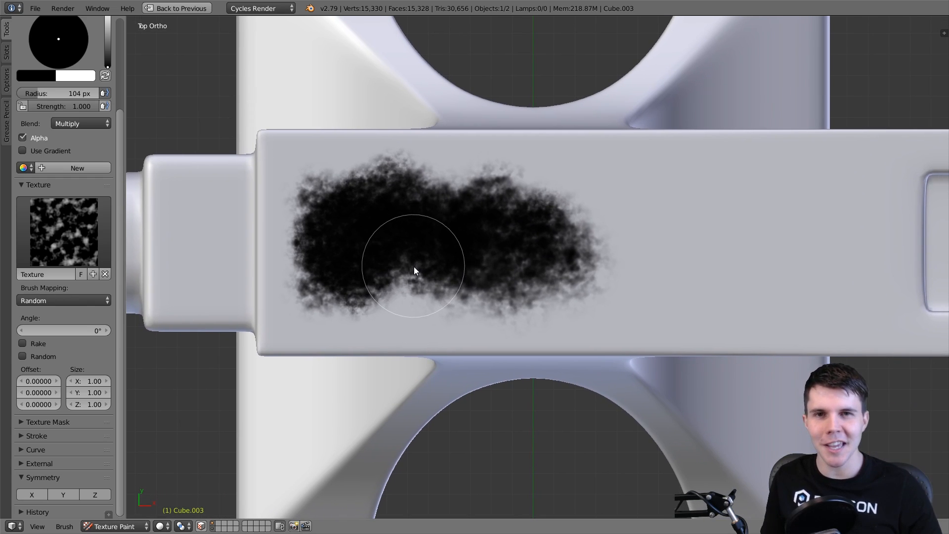
mouse_move(426, 254)
left_mouse_down()
mouse_move(427, 238)
mouse_move(296, 277)
left_mouse_up()
- Set the Splatter brush's blend mode to Add and swap its paint colour to white
scroll(105, 196, "up", 5)
scroll(106, 194, "up", 1)
left_click(79, 229)
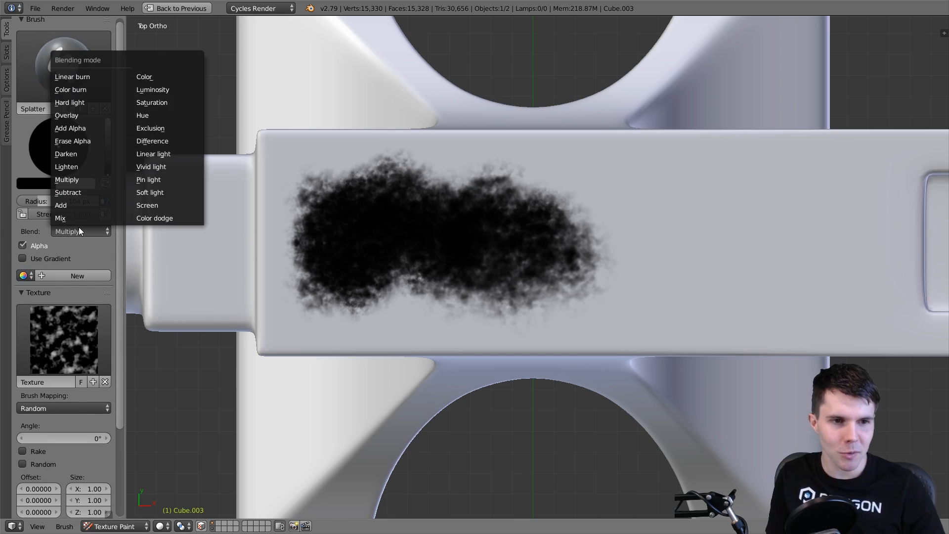
left_click(82, 214)
left_click(79, 227)
left_click(87, 203)
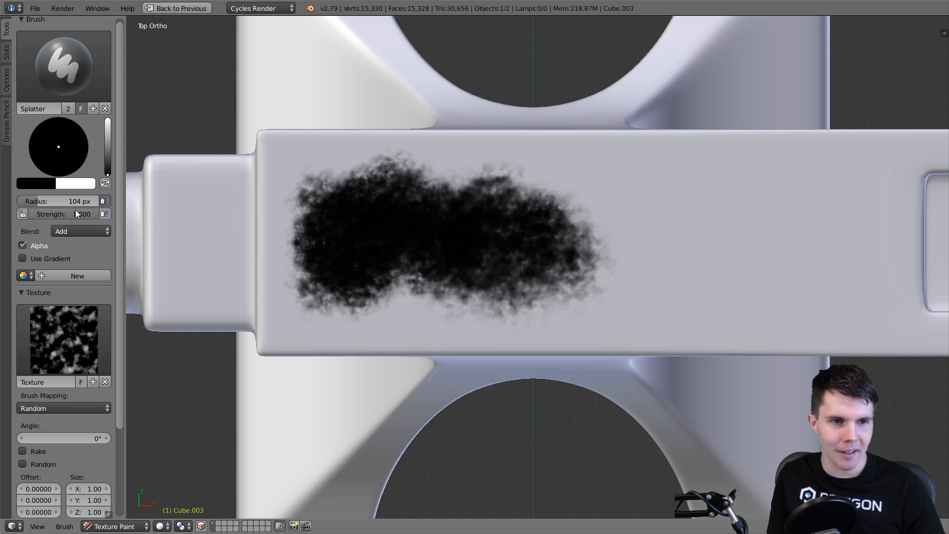
key("x")
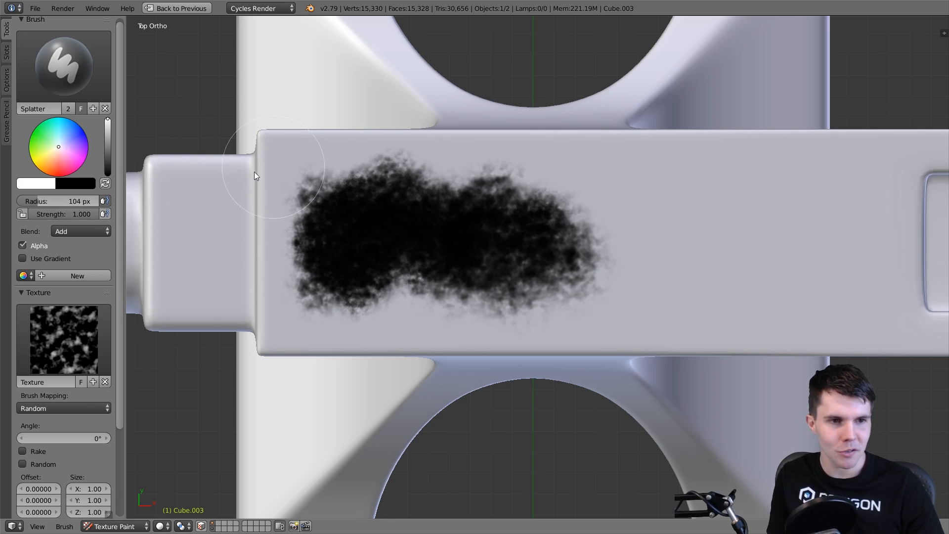
- With Add blending and white, paint over the black patch on the anvil's face, breaking it into scattered specks
left_click(72, 232)
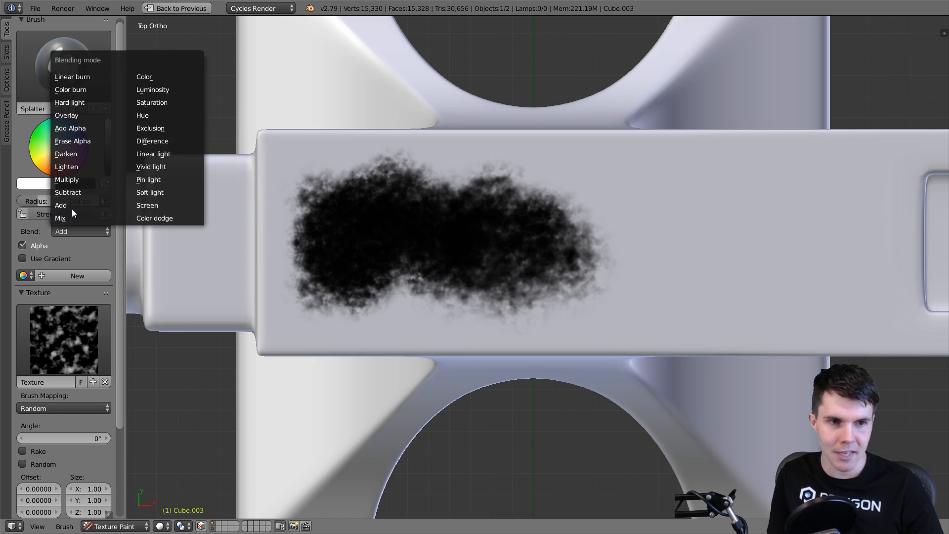
left_click(72, 207)
mouse_move(309, 218)
left_mouse_down()
mouse_move(318, 207)
mouse_move(451, 199)
mouse_move(461, 238)
mouse_move(549, 269)
mouse_move(598, 273)
mouse_move(515, 185)
mouse_move(460, 302)
mouse_move(313, 287)
mouse_move(334, 244)
mouse_move(420, 268)
mouse_move(284, 266)
mouse_move(245, 241)
mouse_move(244, 261)
mouse_move(394, 168)
mouse_move(375, 170)
mouse_move(471, 173)
mouse_move(455, 277)
mouse_move(550, 283)
mouse_move(370, 315)
mouse_move(354, 300)
left_mouse_up()
middle_click_drag(522, 270, 316, 241, "shift")
mouse_move(476, 215)
middle_mouse_down("shift")
mouse_move(555, 238)
mouse_move(647, 155)
mouse_move(543, 205)
middle_mouse_up("shift")
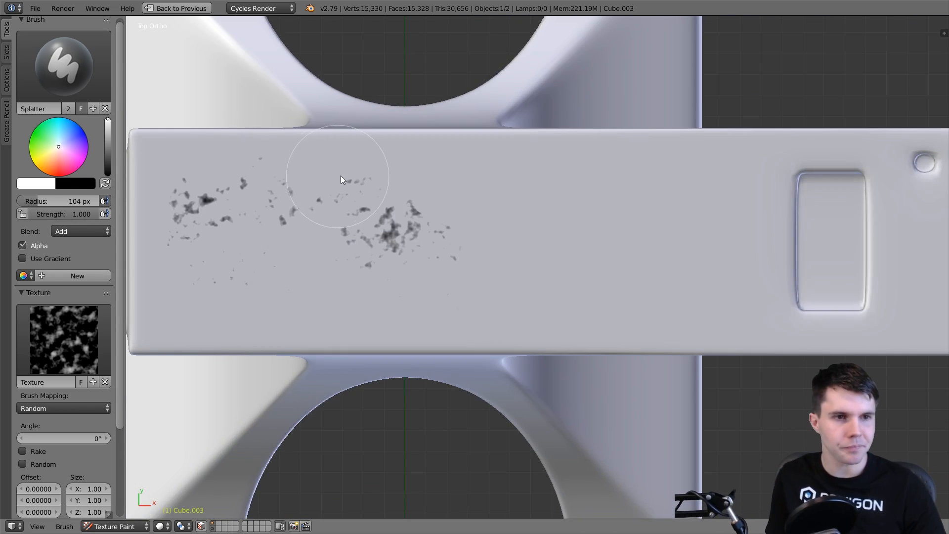
- Switch the brush to black with Multiply blending and paint splatter patches on the face before and behind the square hole
key("x")
left_click(69, 232)
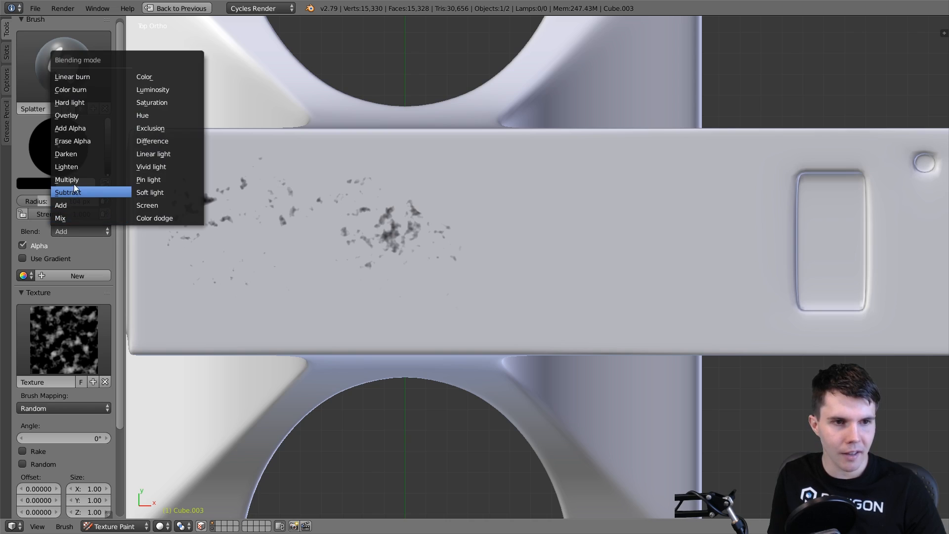
left_click(73, 181)
middle_click_drag(518, 169, 371, 193, "shift")
mouse_move(364, 244)
left_mouse_down()
mouse_move(511, 271)
mouse_move(594, 265)
mouse_move(357, 308)
mouse_move(577, 271)
left_mouse_up()
middle_click_drag(691, 220, 556, 205, "shift")
mouse_move(634, 246)
left_mouse_down()
mouse_move(639, 262)
mouse_move(671, 273)
left_mouse_up()
- Reduce the brush radius to 84 px and paint black splatter on the step and along the top of the horn
mouse_move(320, 264)
middle_mouse_down("shift")
mouse_move(559, 184)
mouse_move(877, 183)
middle_mouse_up("shift")
middle_click_drag(353, 179, 500, 218, "shift")
key("f")
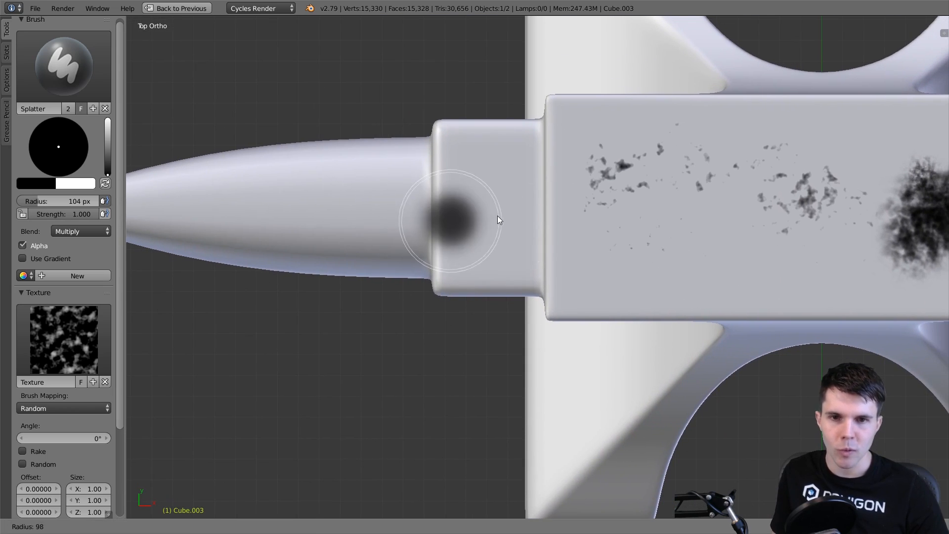
left_click(490, 216)
mouse_move(467, 173)
left_mouse_down()
mouse_move(478, 237)
mouse_move(511, 227)
left_mouse_up()
middle_click_drag(385, 218, 473, 218, "shift")
mouse_move(461, 216)
left_mouse_down()
mouse_move(425, 225)
mouse_move(293, 219)
mouse_move(447, 190)
mouse_move(375, 208)
mouse_move(423, 234)
mouse_move(485, 228)
left_mouse_up()
- Keep the brush mapping on Random and add more black splatter at the base of the horn
scroll(99, 321, "down", 5)
left_click(81, 327)
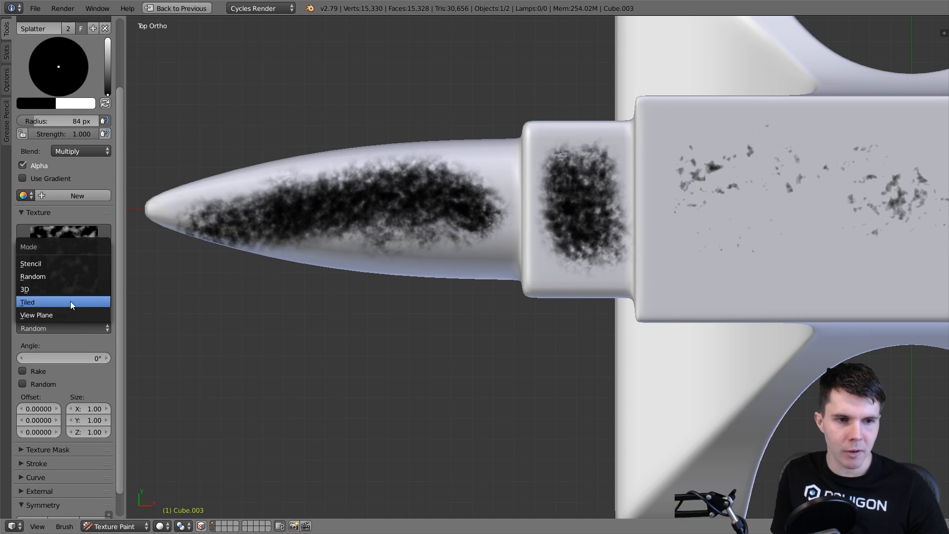
left_click(76, 278)
left_click_drag(493, 198, 490, 207)
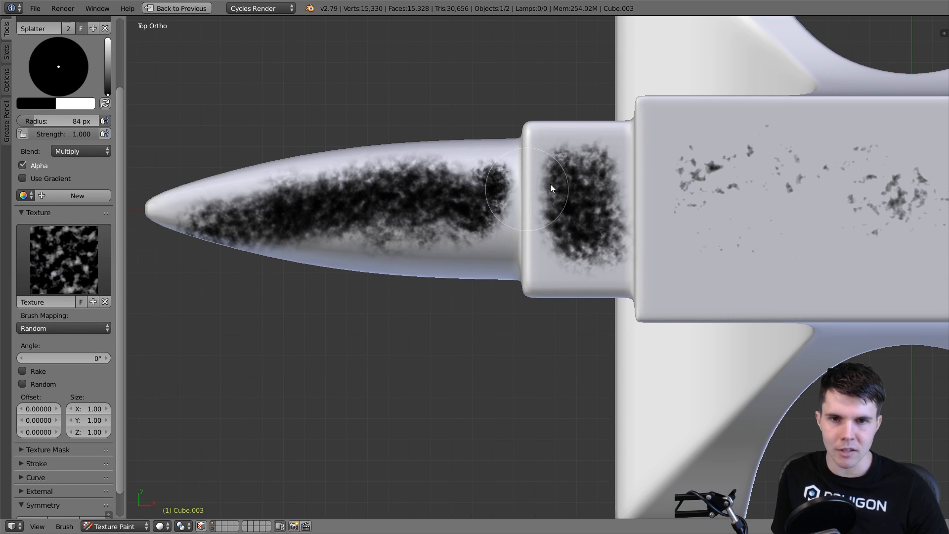
- Switch the brush to white with Add blending and break the horn's black splatter into scattered specks
middle_click_drag(719, 181, 511, 215, "shift")
middle_click_drag(285, 265, 451, 291, "shift")
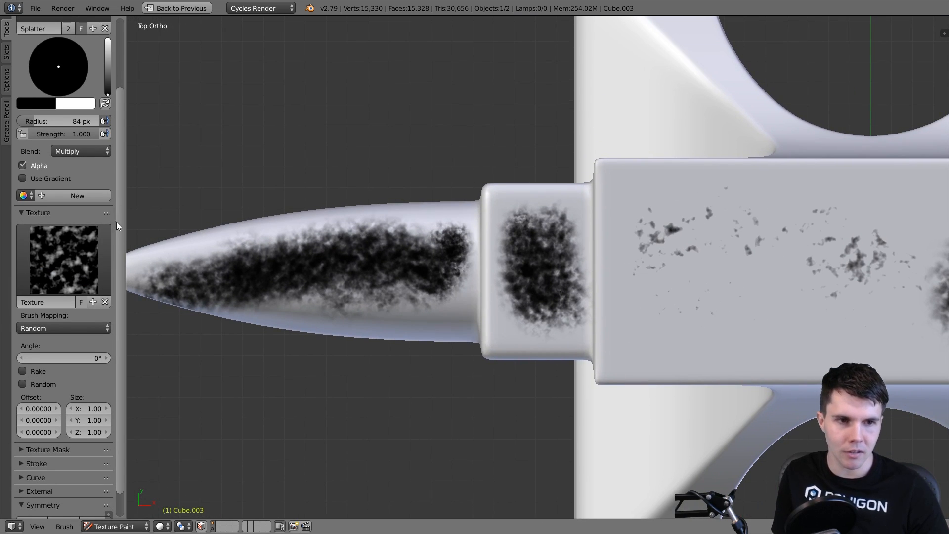
scroll(117, 221, "up", 4)
key("x")
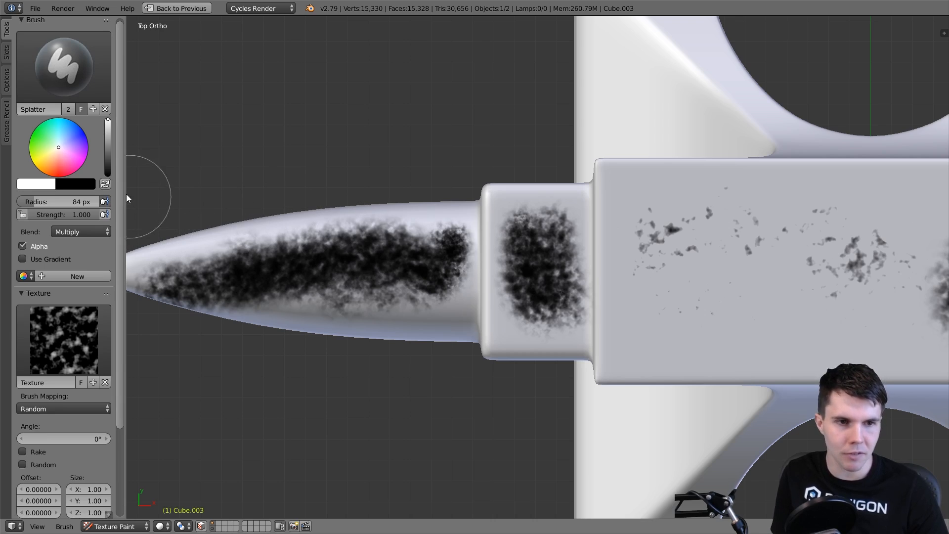
left_click(94, 231)
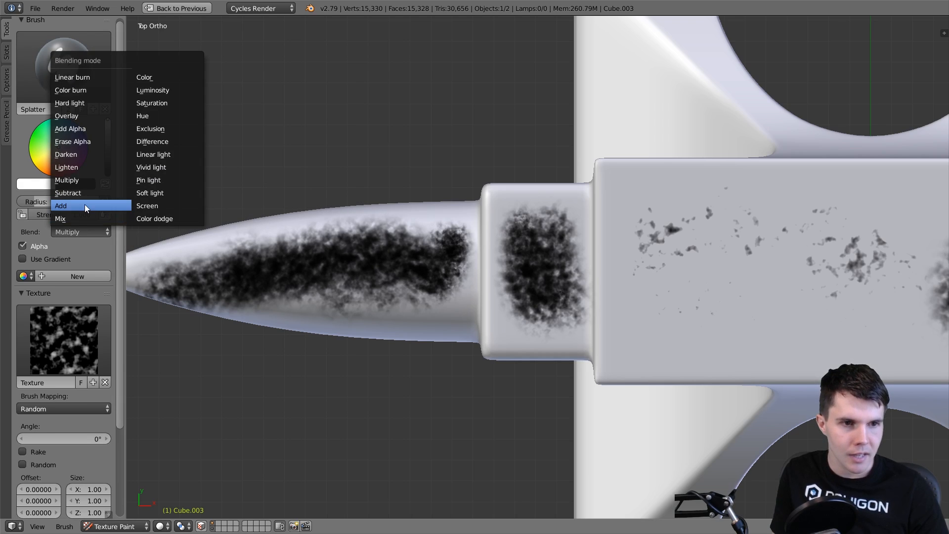
left_click(84, 204)
mouse_move(434, 284)
left_mouse_down()
mouse_move(438, 236)
mouse_move(386, 282)
mouse_move(351, 222)
mouse_move(180, 290)
mouse_move(213, 292)
left_mouse_up()
mouse_move(365, 232)
middle_mouse_down()
mouse_move(389, 222)
mouse_move(243, 200)
middle_mouse_up()
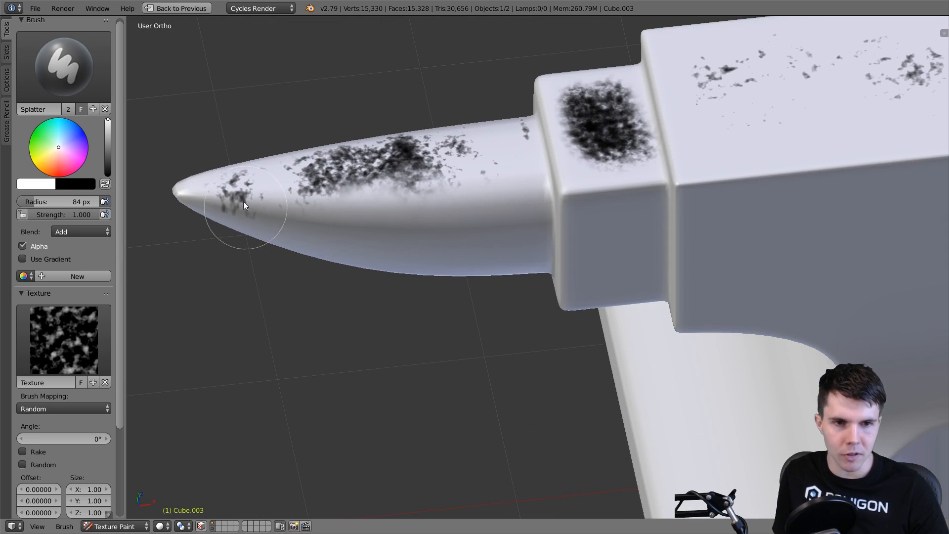
middle_click_drag(375, 196, 360, 240)
mouse_move(360, 240)
left_mouse_down()
mouse_move(330, 186)
mouse_move(341, 200)
mouse_move(366, 175)
mouse_move(404, 206)
mouse_move(396, 152)
mouse_move(413, 159)
mouse_move(435, 127)
mouse_move(470, 222)
left_mouse_up()
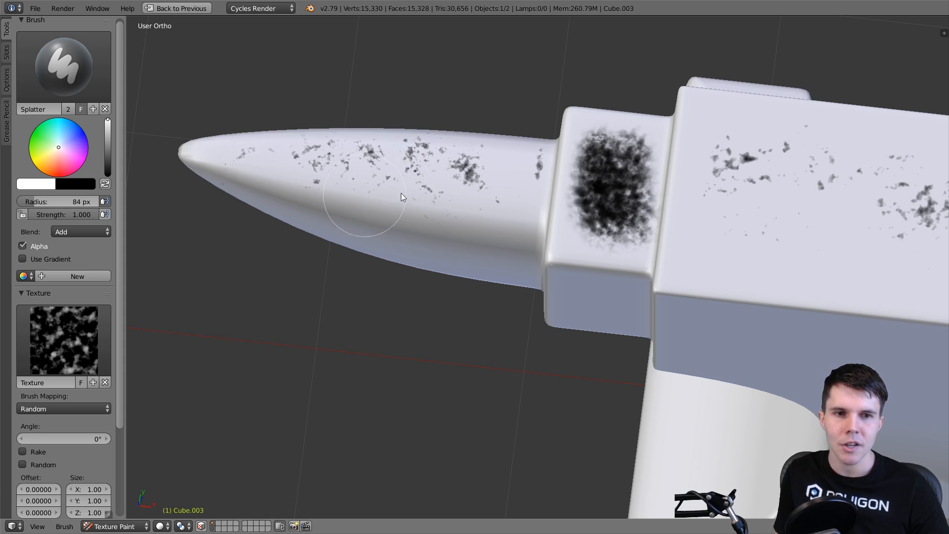
- Paint white over the black patch on the step between horn and face, leaving only sparse specks
mouse_move(402, 193)
middle_mouse_down()
mouse_move(413, 209)
mouse_move(449, 205)
middle_mouse_up()
mouse_move(449, 205)
left_mouse_down()
mouse_move(500, 274)
mouse_move(506, 230)
mouse_move(454, 264)
mouse_move(480, 274)
left_mouse_up()
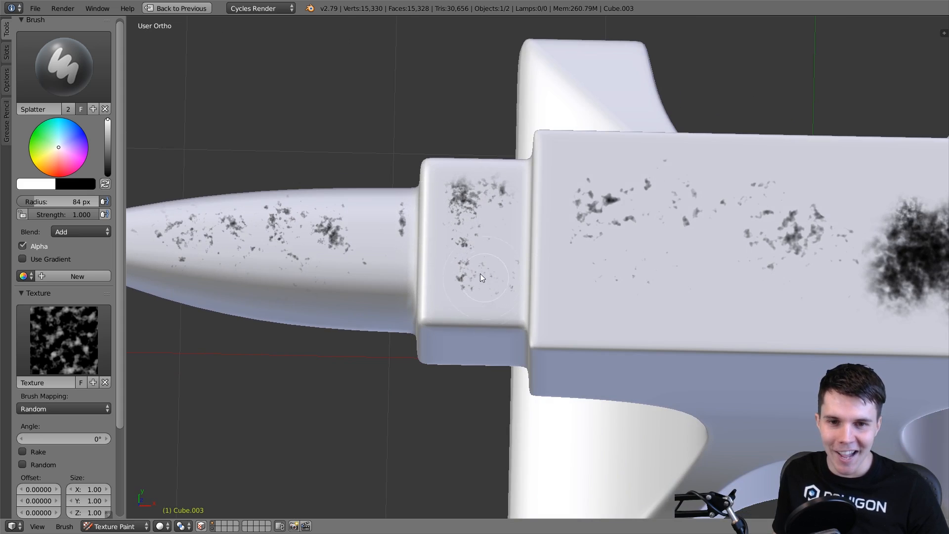
left_click_drag(444, 185, 488, 183)
- Break up the black splatter on the face before the square hole with white strokes, leaving scattered specks
mouse_move(556, 203)
middle_mouse_down()
mouse_move(563, 236)
mouse_move(456, 212)
mouse_move(536, 181)
middle_mouse_up()
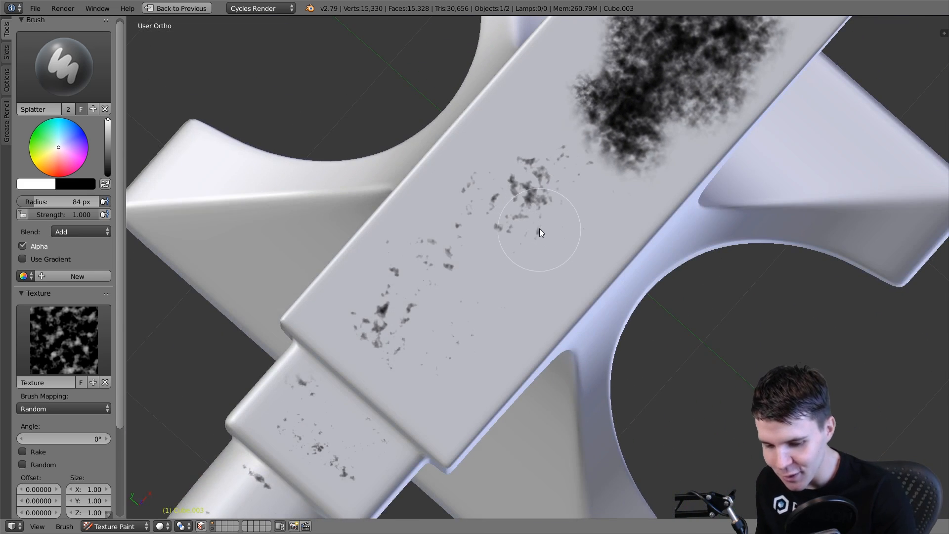
key("KP_7")
middle_click_drag(627, 247, 469, 194, "shift")
mouse_move(468, 194)
left_mouse_down()
mouse_move(521, 261)
mouse_move(554, 171)
mouse_move(552, 220)
mouse_move(565, 248)
mouse_move(606, 245)
mouse_move(559, 216)
mouse_move(594, 131)
mouse_move(611, 245)
mouse_move(638, 182)
mouse_move(639, 262)
mouse_move(586, 183)
mouse_move(590, 202)
left_mouse_up()
mouse_move(671, 193)
middle_mouse_down("shift")
mouse_move(575, 208)
mouse_move(560, 172)
middle_mouse_up("shift")
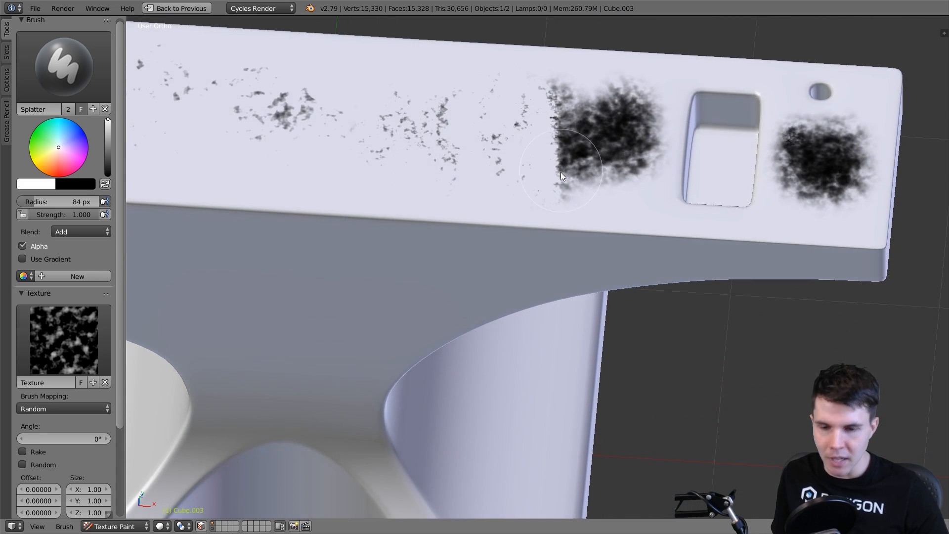
key("KP_7")
mouse_move(549, 179)
left_mouse_down()
mouse_move(553, 214)
mouse_move(589, 254)
mouse_move(576, 251)
mouse_move(615, 257)
mouse_move(597, 151)
mouse_move(627, 174)
mouse_move(659, 242)
left_mouse_up()
- Enlarge the brush radius to 102 px and break up the black patch behind the square hole with white
key("f")
left_click(627, 211)
middle_click_drag(586, 243, 437, 253, "shift")
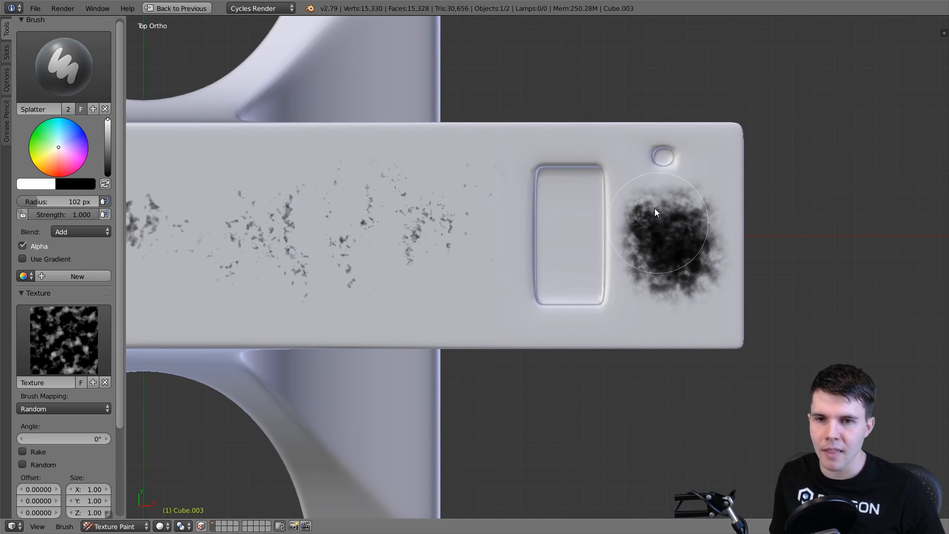
mouse_move(655, 208)
left_mouse_down()
mouse_move(678, 276)
mouse_move(668, 201)
mouse_move(659, 196)
mouse_move(686, 238)
mouse_move(717, 252)
mouse_move(706, 280)
left_mouse_up()
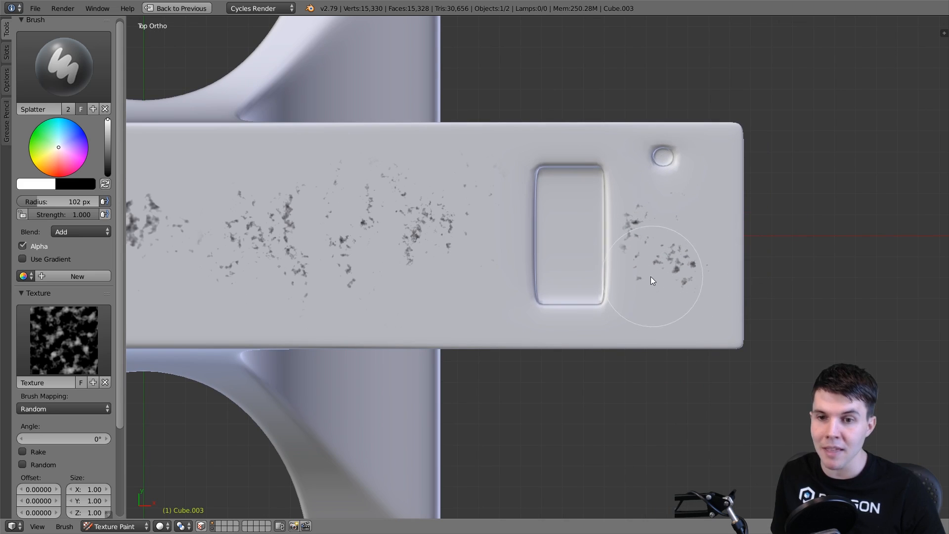
- Thin out the darkest specks on the horn and the face's horn end with white splatter, checking the anvil's top
middle_click_drag(437, 275, 517, 261, "shift")
middle_click_drag(359, 278, 496, 262, "shift")
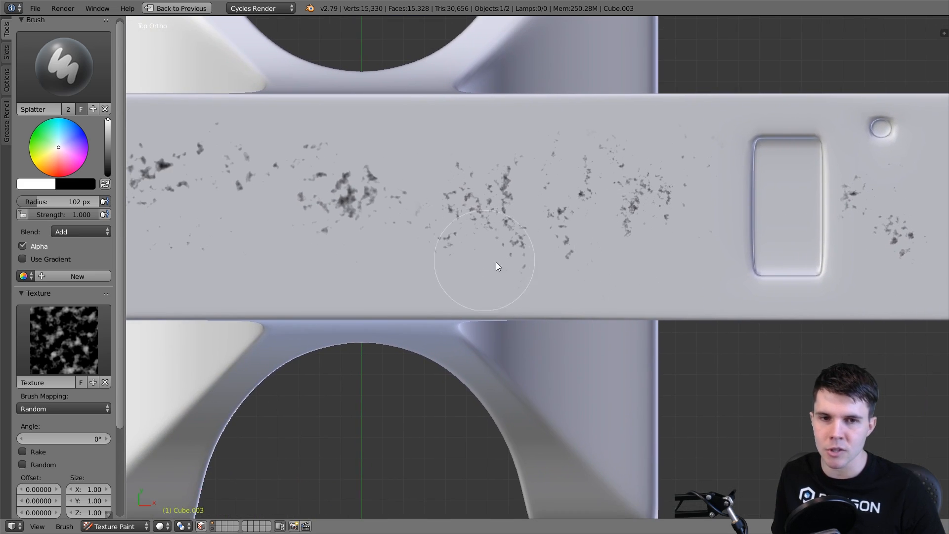
middle_click_drag(359, 213, 503, 230, "shift")
left_click(499, 217)
middle_click_drag(370, 233, 477, 233, "shift")
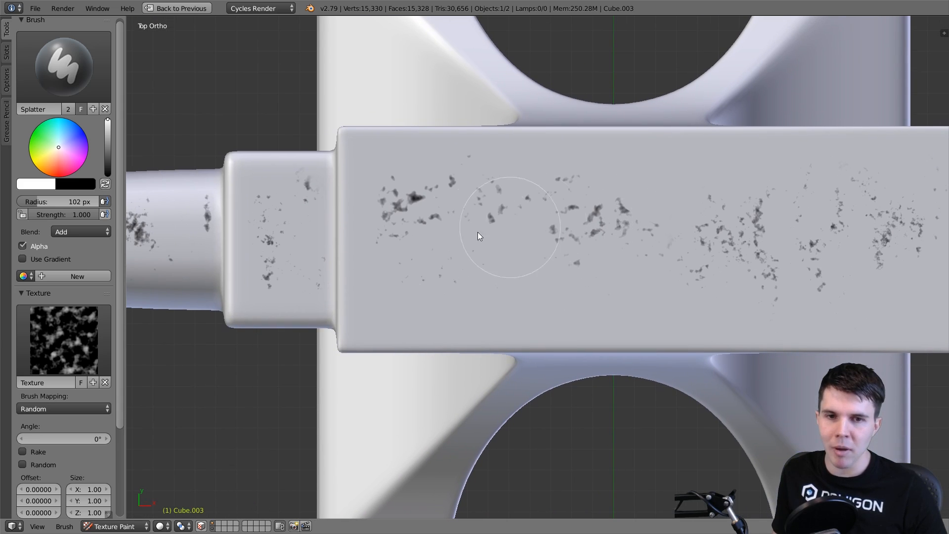
mouse_move(259, 277)
middle_mouse_down("shift")
mouse_move(352, 279)
mouse_move(422, 242)
mouse_move(457, 179)
mouse_move(450, 240)
middle_mouse_up("shift")
key("KP_7")
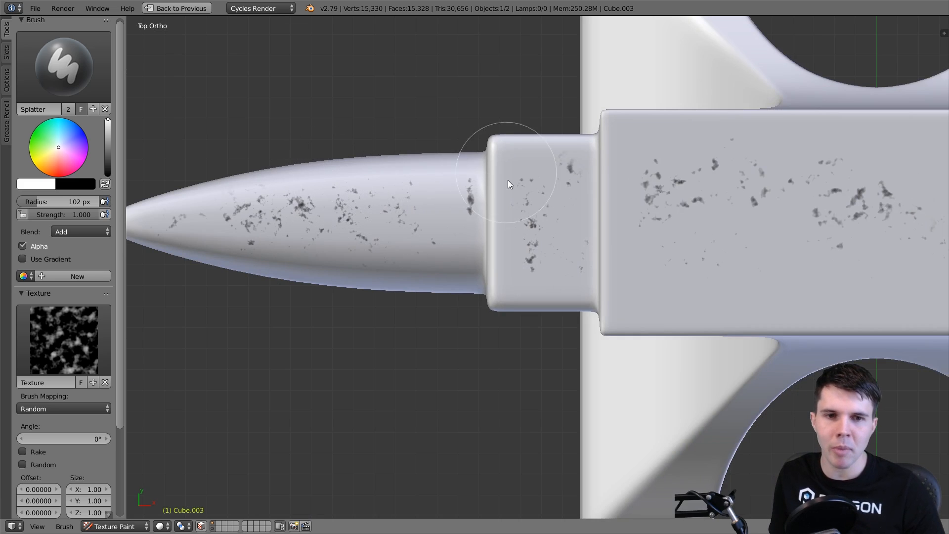
mouse_move(508, 180)
middle_mouse_down()
mouse_move(515, 147)
mouse_move(572, 206)
mouse_move(411, 307)
mouse_move(488, 232)
mouse_move(372, 264)
mouse_move(535, 232)
mouse_move(496, 216)
middle_mouse_up()
scroll(411, 307, "up", 3)
scroll(496, 216, "down", 3)
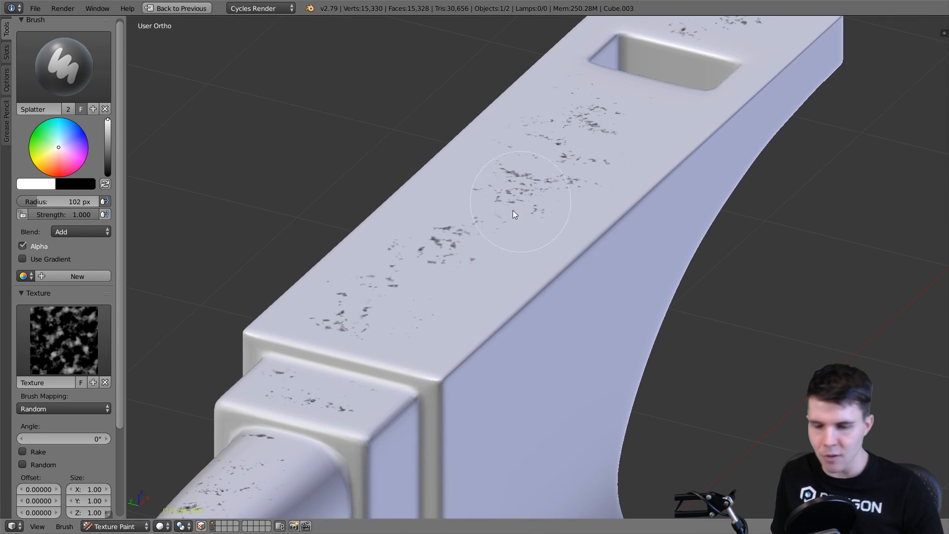
key("KP_7")
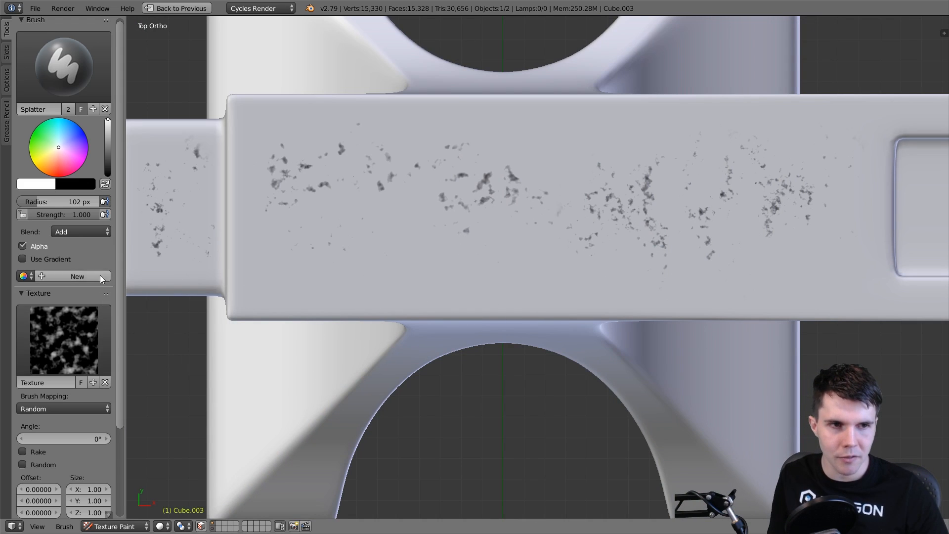
- Collapse the brush's Texture settings
scroll(119, 256, "up", 2)
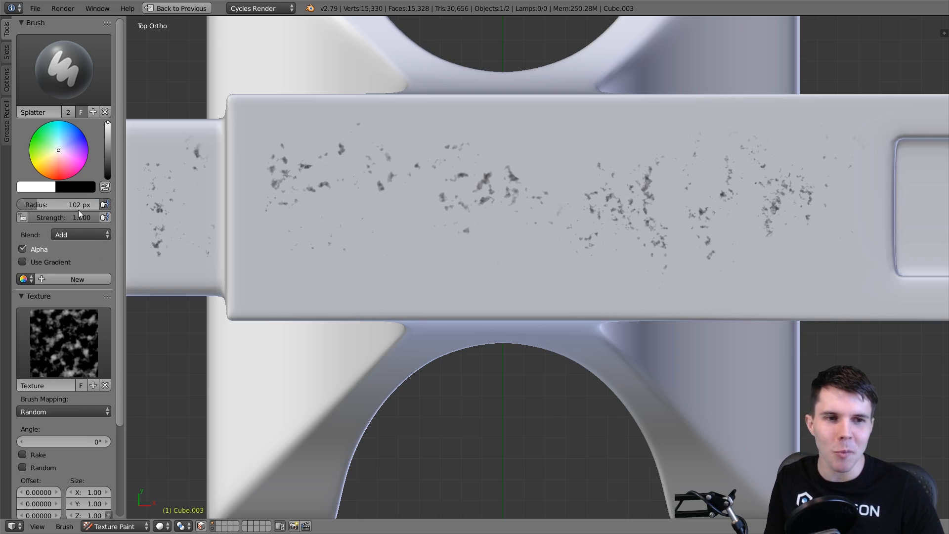
left_click(42, 295)
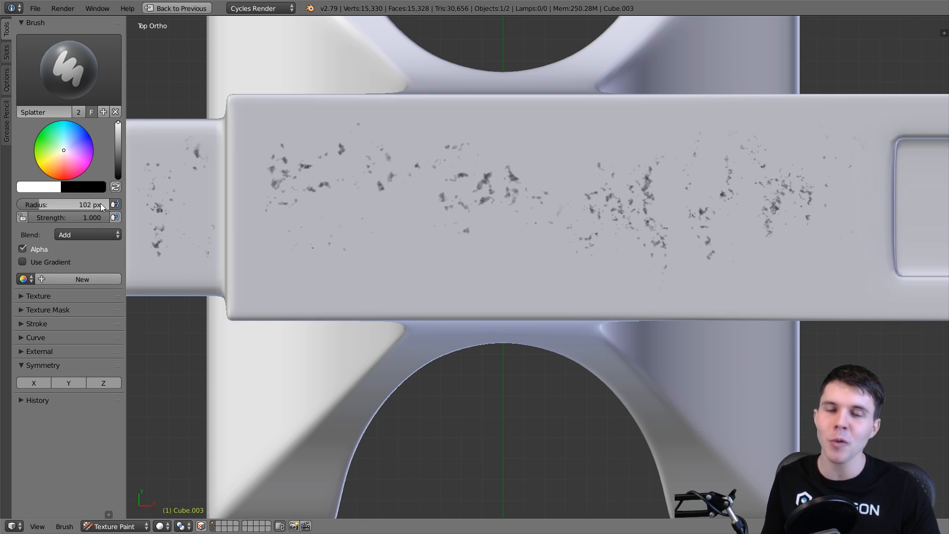
middle_click_drag(450, 250, 416, 251, "shift")
mouse_move(415, 251)
middle_mouse_down("ctrl")
mouse_move(417, 242)
mouse_move(408, 308)
mouse_move(379, 322)
mouse_move(416, 307)
middle_mouse_up("ctrl")
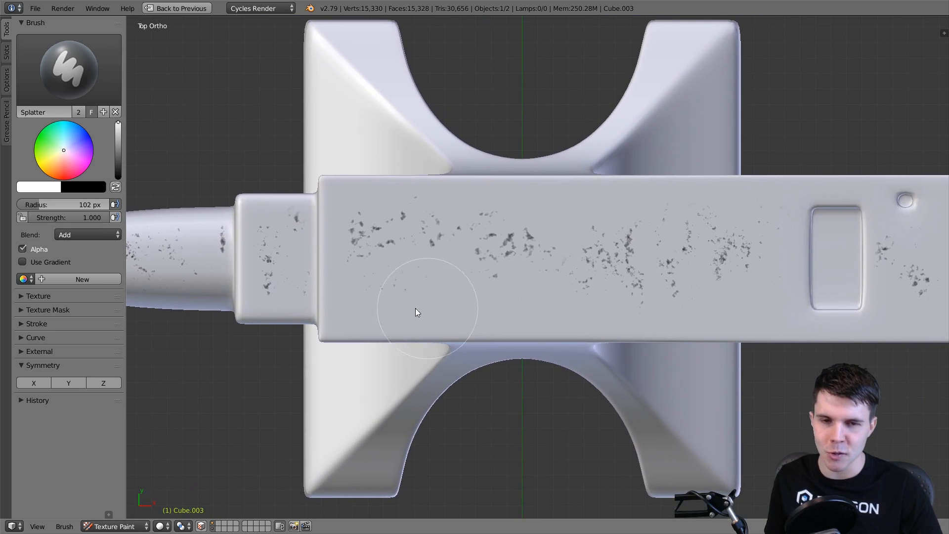
left_click(79, 82)
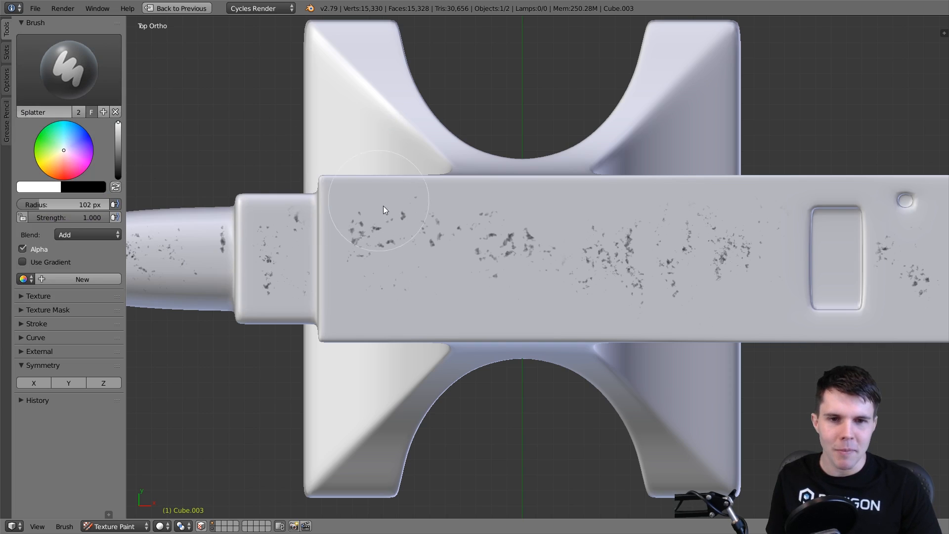
mouse_move(383, 205)
middle_mouse_down("shift")
mouse_move(511, 195)
mouse_move(449, 241)
middle_mouse_up("shift")
scroll(449, 240, "up", 2)
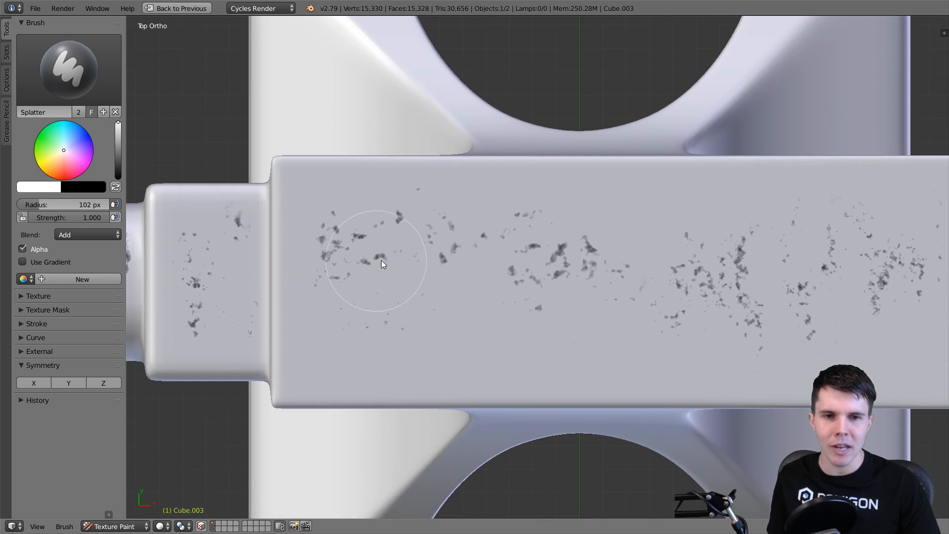
- Examine the scratches and pitting along the horn, step, face and edges of the anvil in the reference photo
middle_click_drag(382, 260, 417, 215)
key("ctrl+space")
middle_click_drag(665, 193, 730, 140)
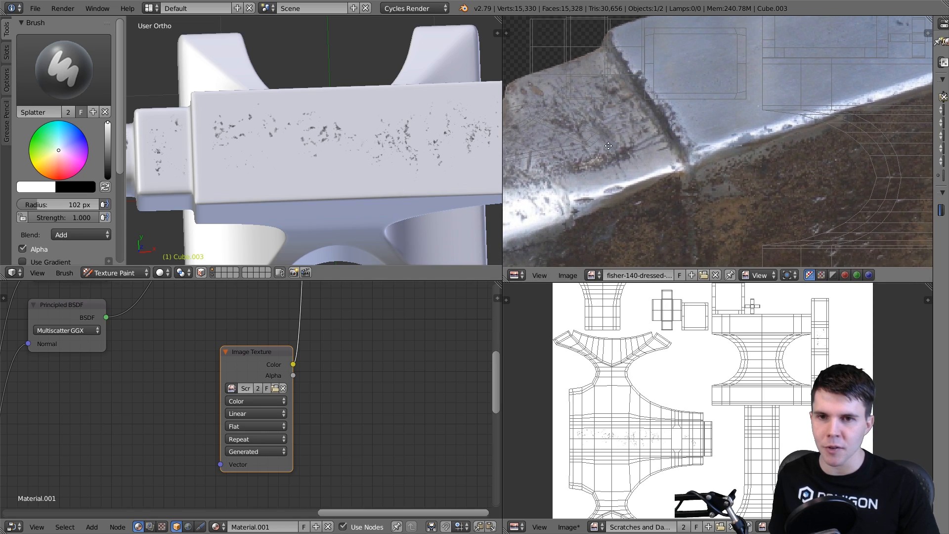
middle_click_drag(525, 181, 757, 85)
middle_click_drag(644, 143, 654, 163)
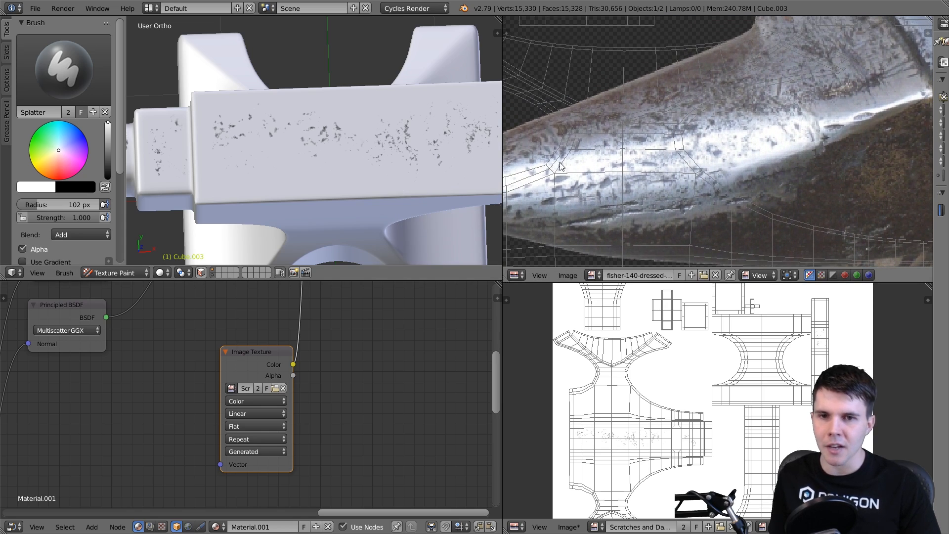
middle_click_drag(559, 163, 612, 166)
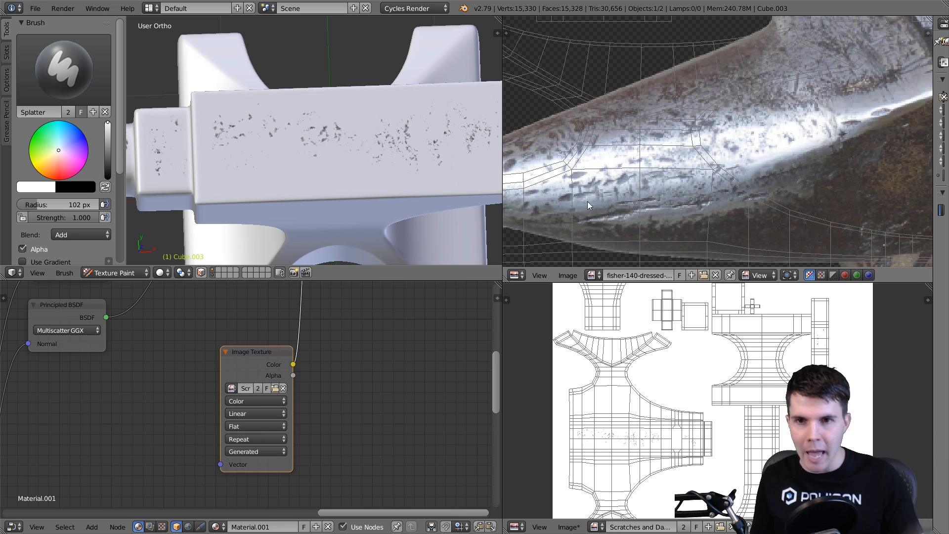
middle_click_drag(791, 121, 621, 163)
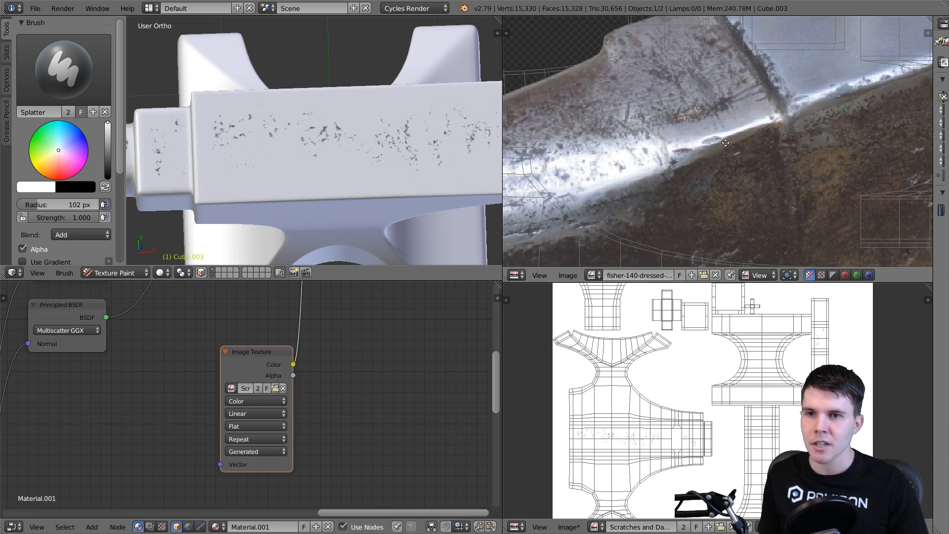
middle_click_drag(776, 94, 602, 183)
middle_click_drag(693, 126, 614, 156)
middle_click_drag(756, 101, 578, 163)
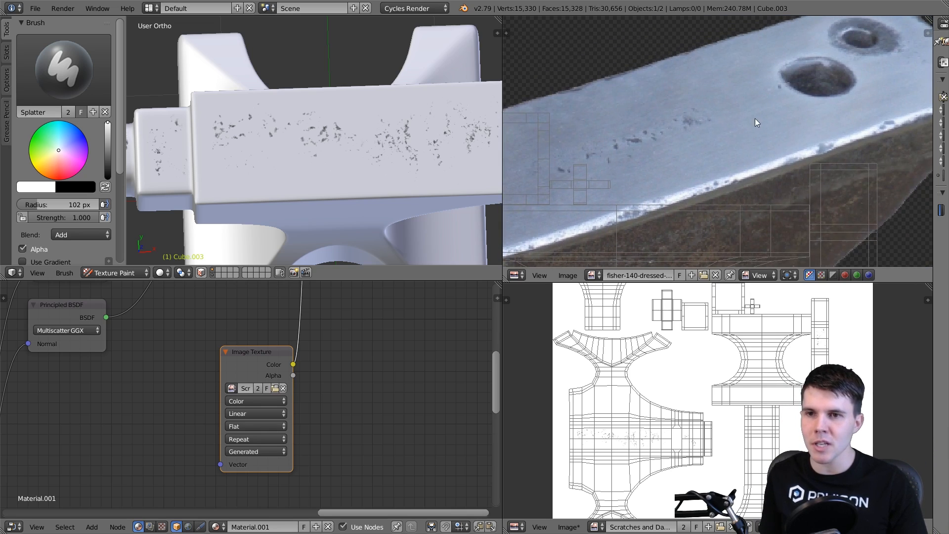
middle_click_drag(756, 121, 612, 151)
middle_click_drag(505, 218, 773, 160)
middle_click_drag(561, 198, 727, 143)
middle_click_drag(516, 179, 690, 125)
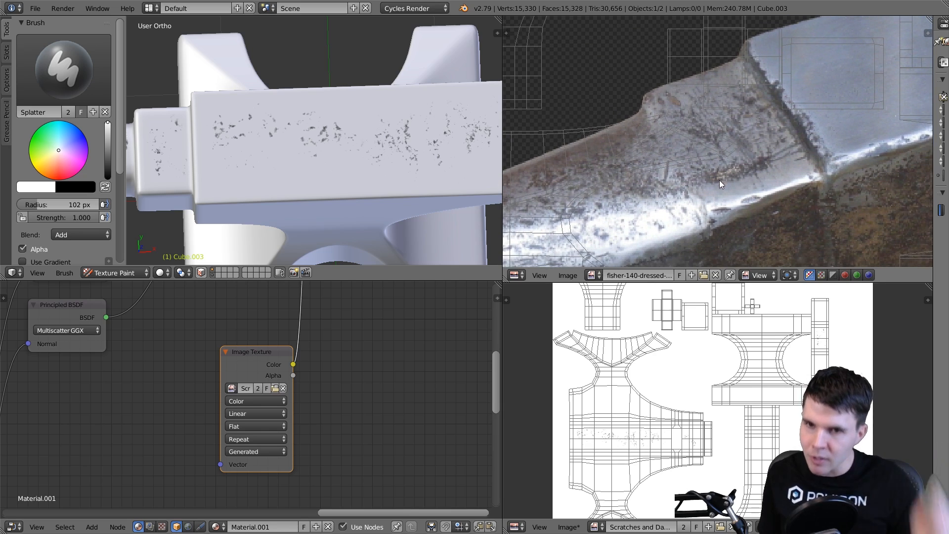
- Maximize the 3D view of the anvil and switch to the TexDraw brush
key("shift+space")
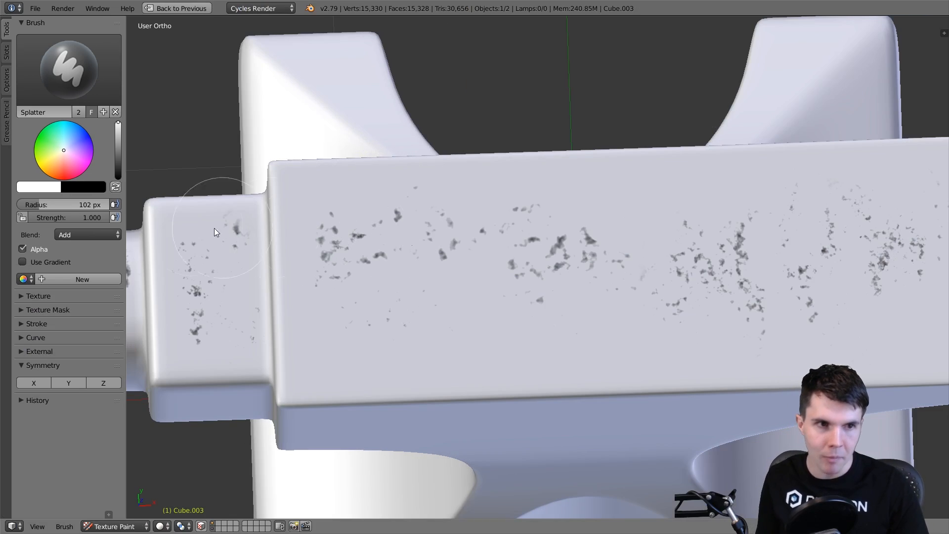
left_click(119, 94)
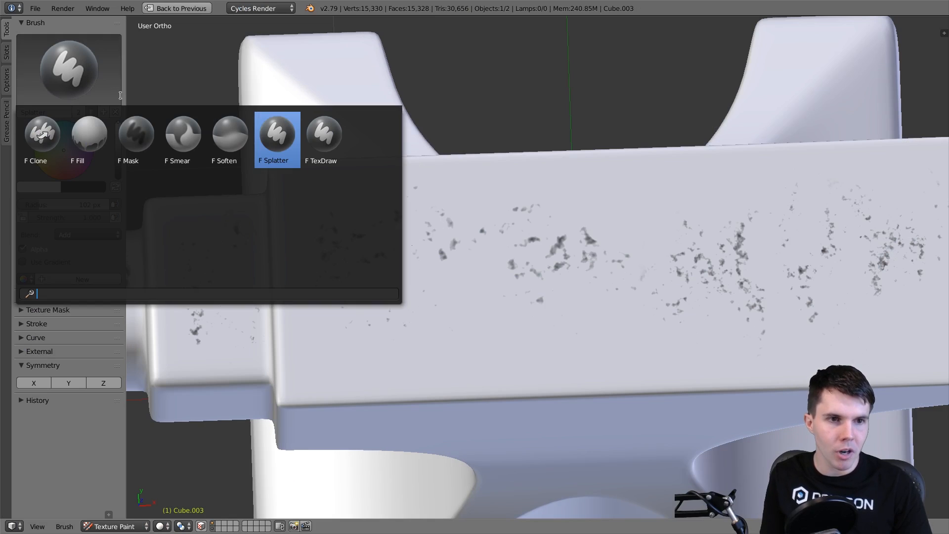
left_click(324, 131)
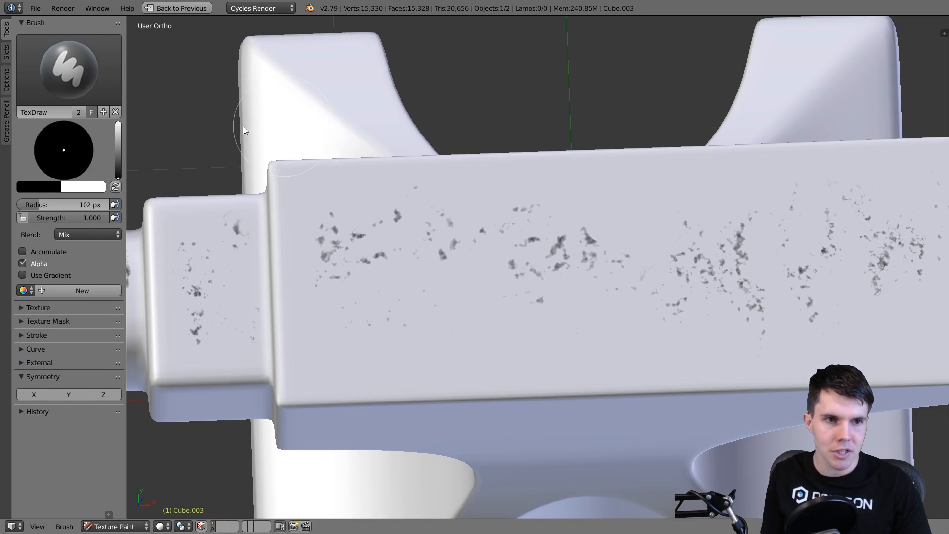
- Duplicate the TexDraw brush and name the copy Battering
left_click(104, 112)
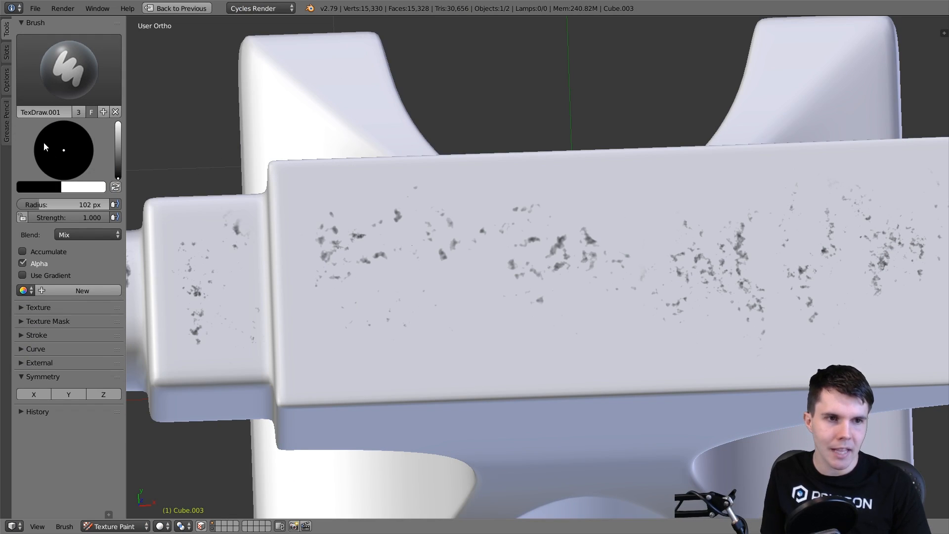
left_click(56, 110)
type("Batt")
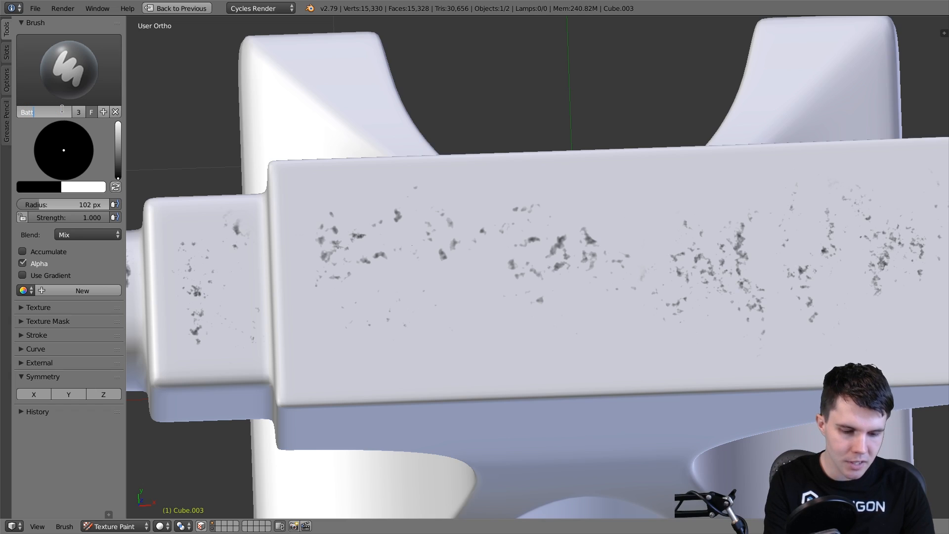
type("ering")
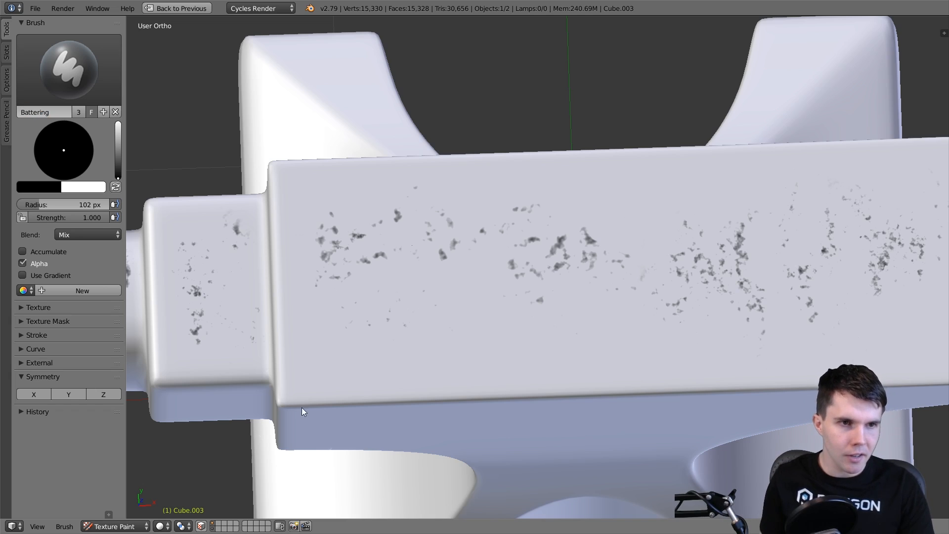
key("Return")
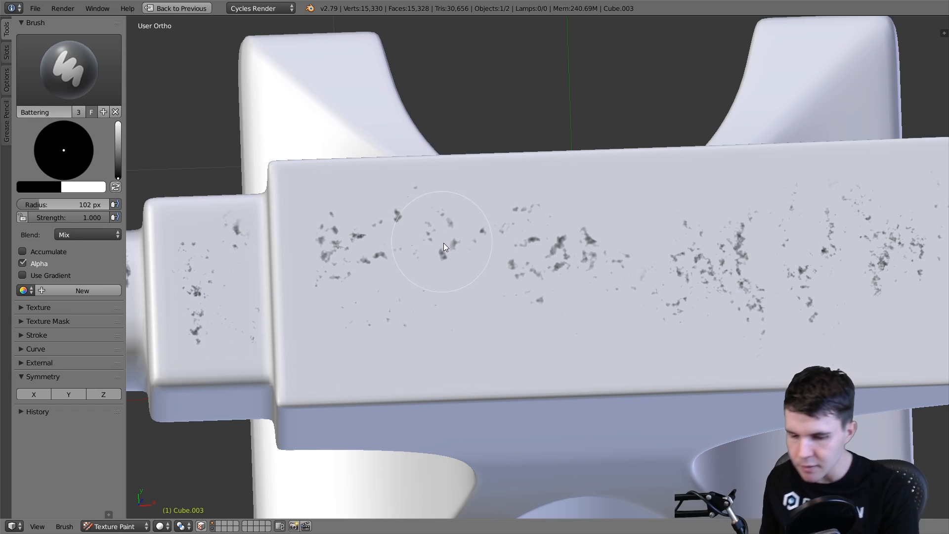
- Test the Battering brush with single black dabs on the anvil's face in top view, undoing each one
key("KP_7")
left_click(394, 250)
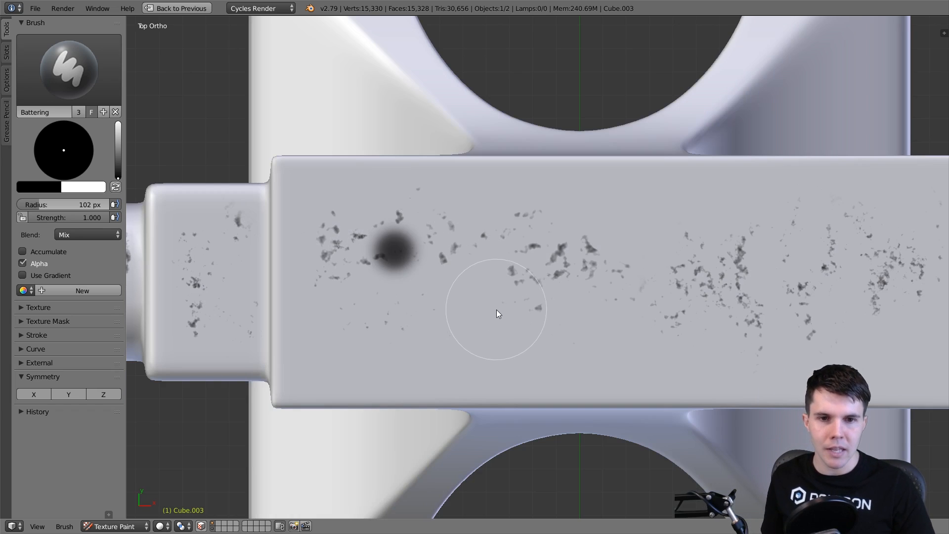
key("ctrl+z")
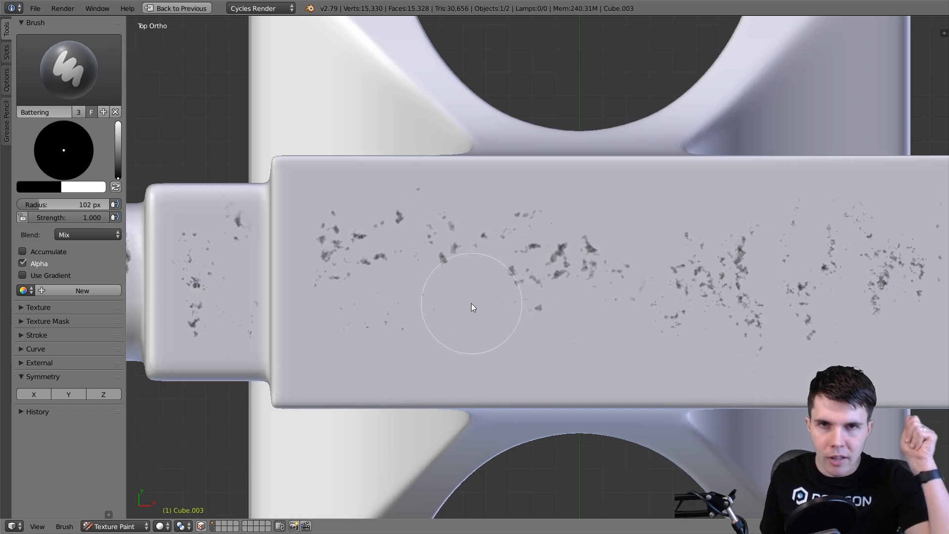
left_click(374, 275)
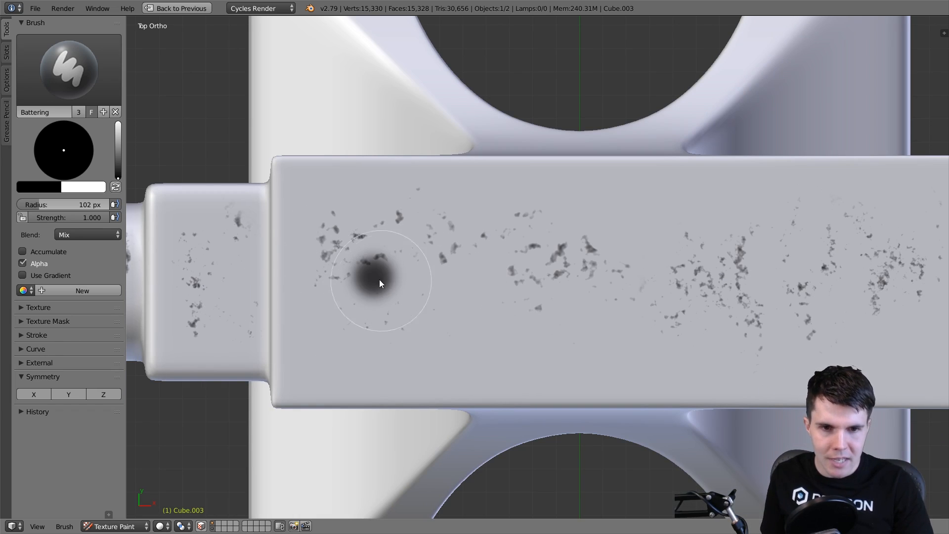
middle_click_drag(379, 280, 404, 243, "shift")
scroll(404, 239, "up", 4)
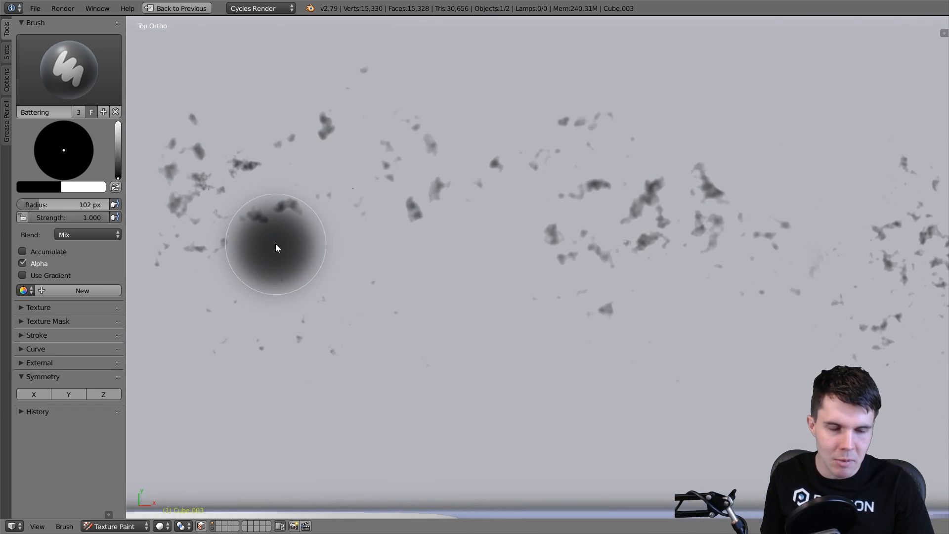
middle_click_drag(349, 260, 465, 234, "shift")
key("ctrl+z")
- Set the Battering brush's falloff curve to the convex Root preset and test it with a dab on the face
left_click(55, 349)
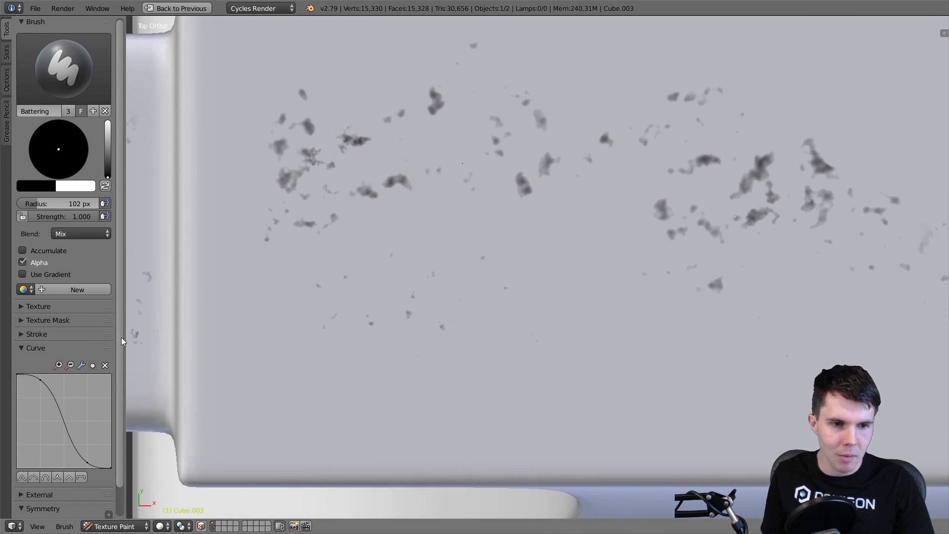
scroll(121, 337, "down", 2)
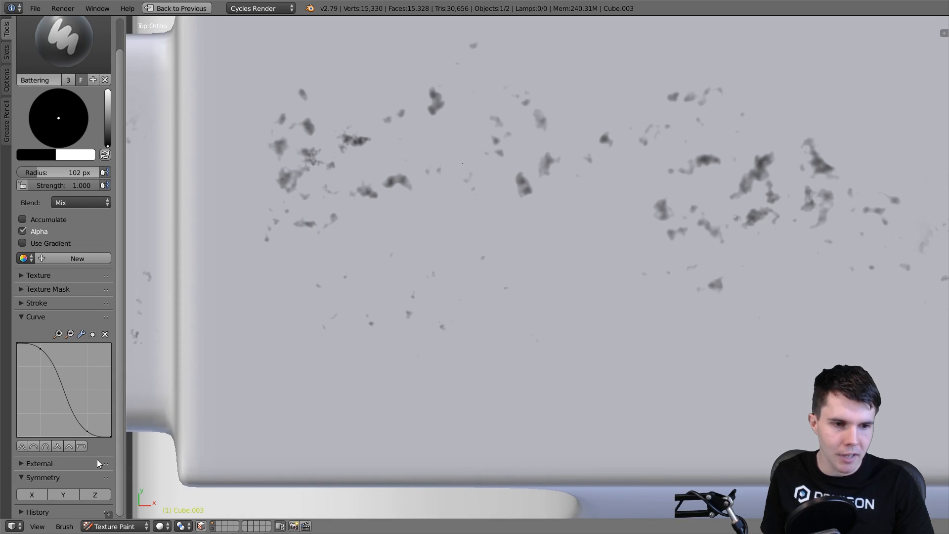
left_click(46, 447)
left_click(86, 394)
left_click(454, 237)
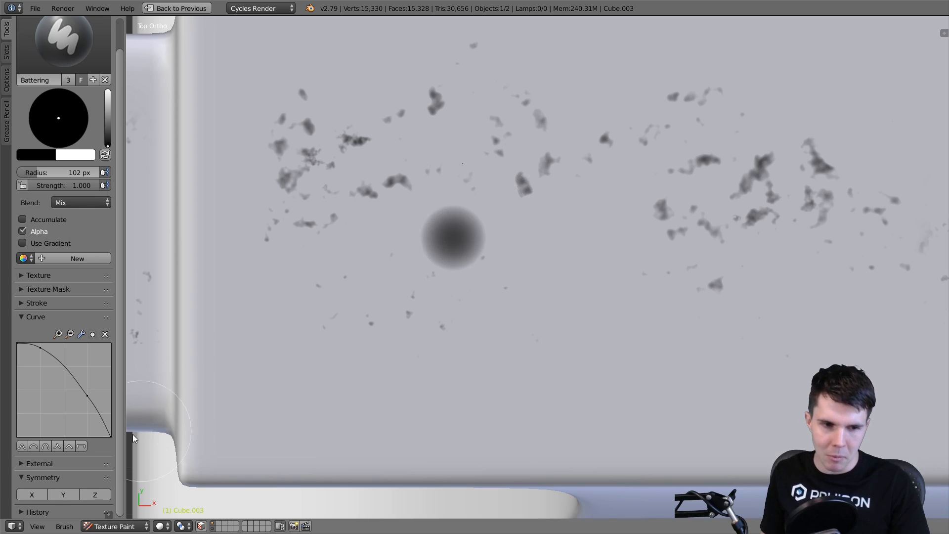
- Try the flat, hard-edged falloff preset with two dabs on the face, and undo all the test dabs
left_click(81, 447)
left_click(482, 288)
left_click(576, 276)
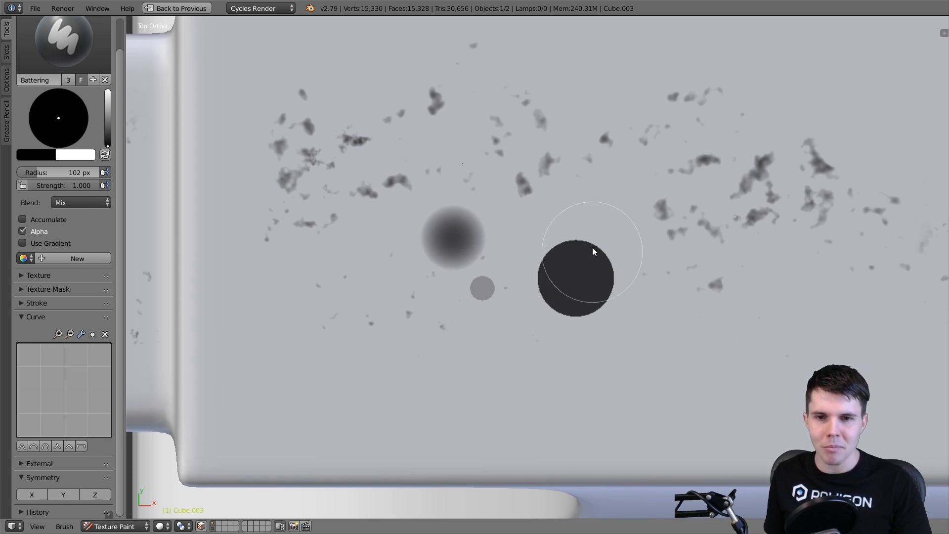
key("ctrl+z")
key("ctrl+z")
key("ctrl+z")
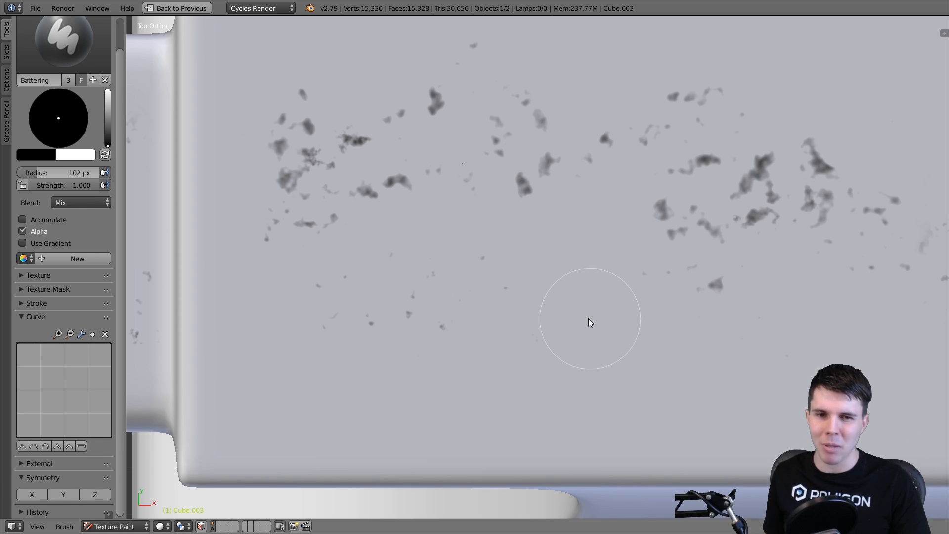
- Restore the convex Root falloff, set the brush radius to 76 px, and undo two test dabs on the face
left_click(61, 445)
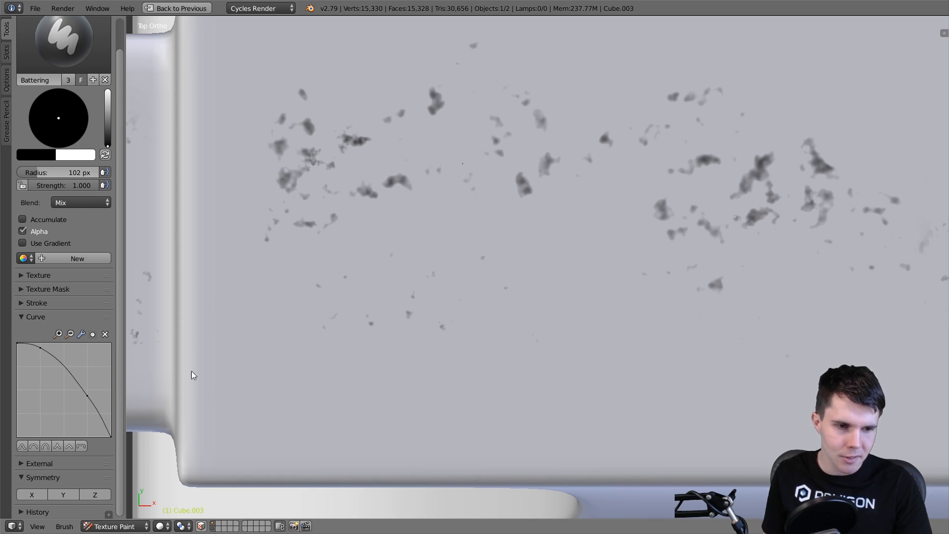
key("f")
left_click(402, 271)
scroll(422, 240, "down", 3)
left_click(429, 245)
left_click(478, 238)
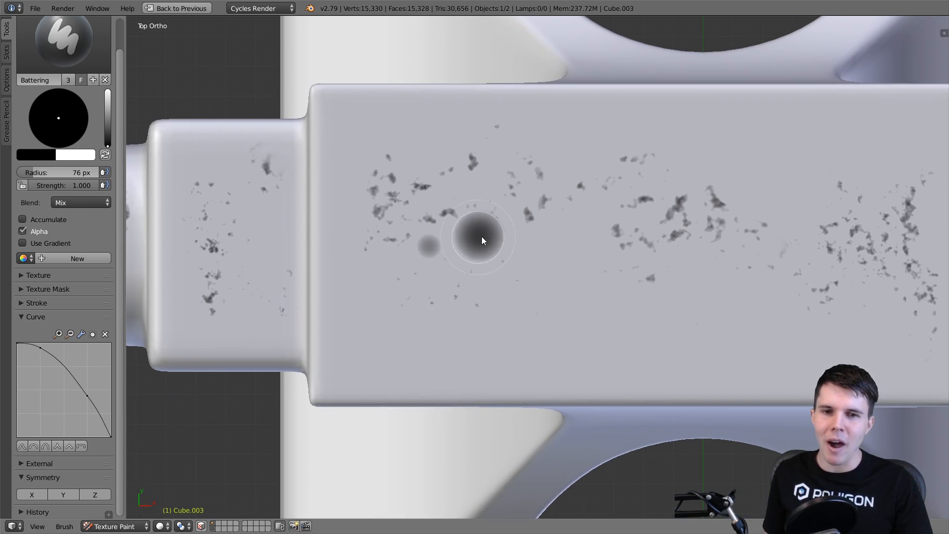
key("ctrl+z")
key("ctrl+z")
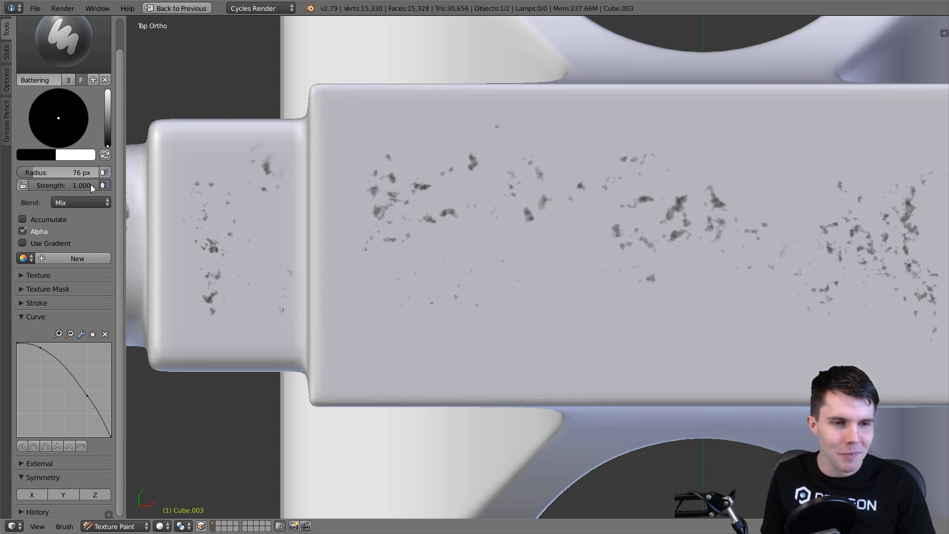
- Set the brush strength to 0.100 and try faint strokes on the face's horn end, undoing them
left_click_drag(90, 185, 55, 185)
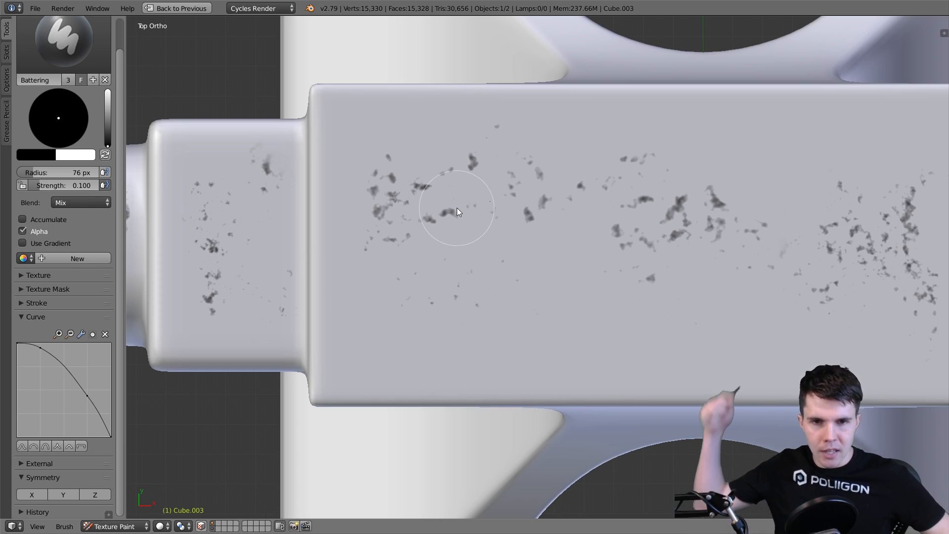
middle_click_drag(378, 266, 336, 236, "shift")
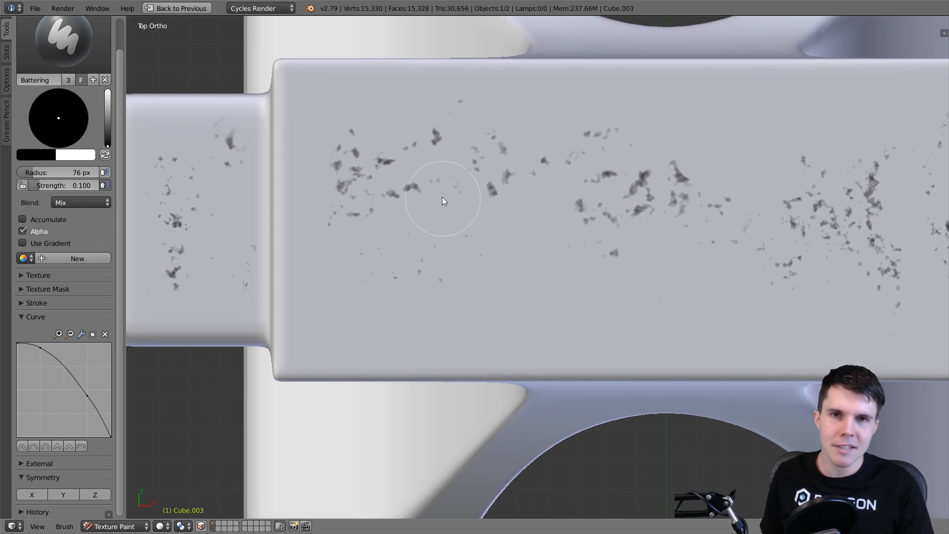
mouse_move(399, 150)
left_mouse_down()
mouse_move(431, 204)
mouse_move(405, 252)
left_mouse_up()
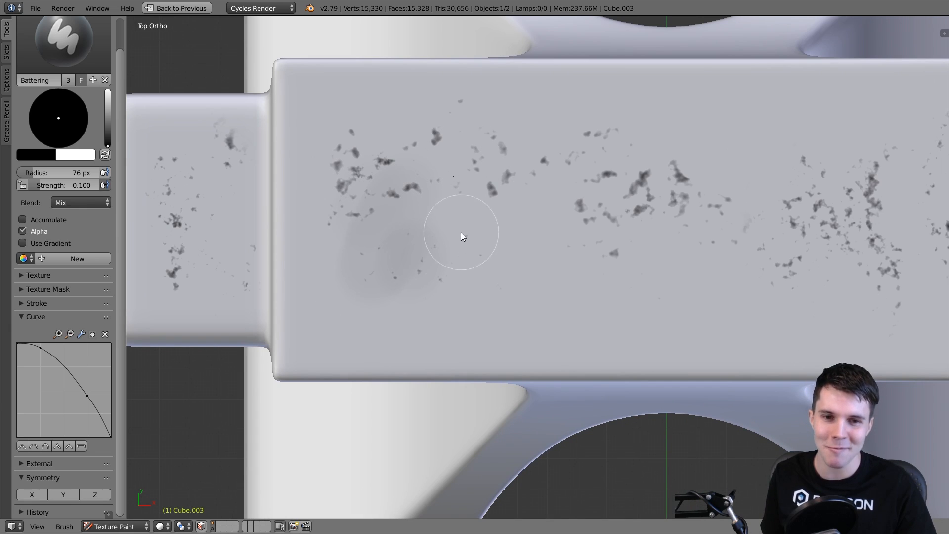
mouse_move(460, 232)
left_mouse_down()
mouse_move(487, 284)
mouse_move(583, 277)
left_mouse_up()
key("ctrl+z")
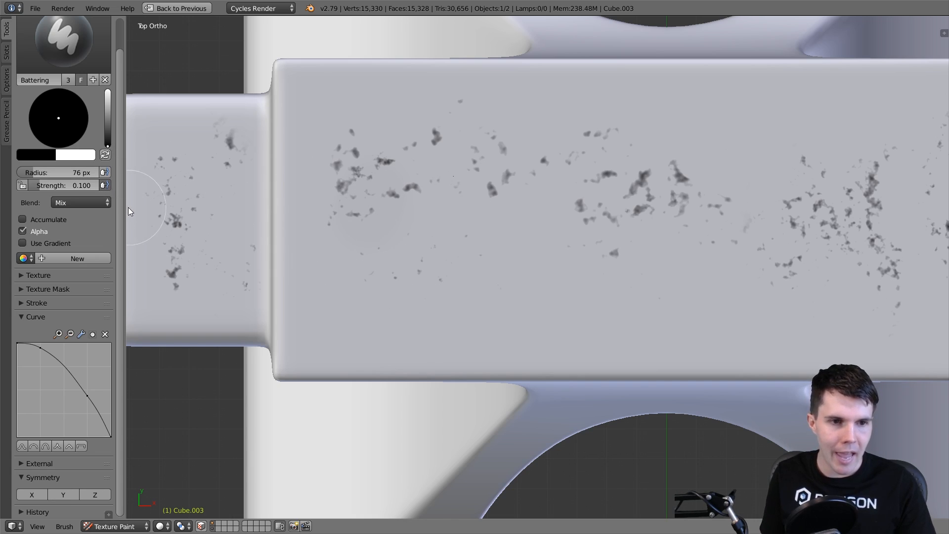
- Set the brush's stroke jitter to 0.4906, try a stroke across the face, and undo it
left_click(53, 312)
left_click(61, 304)
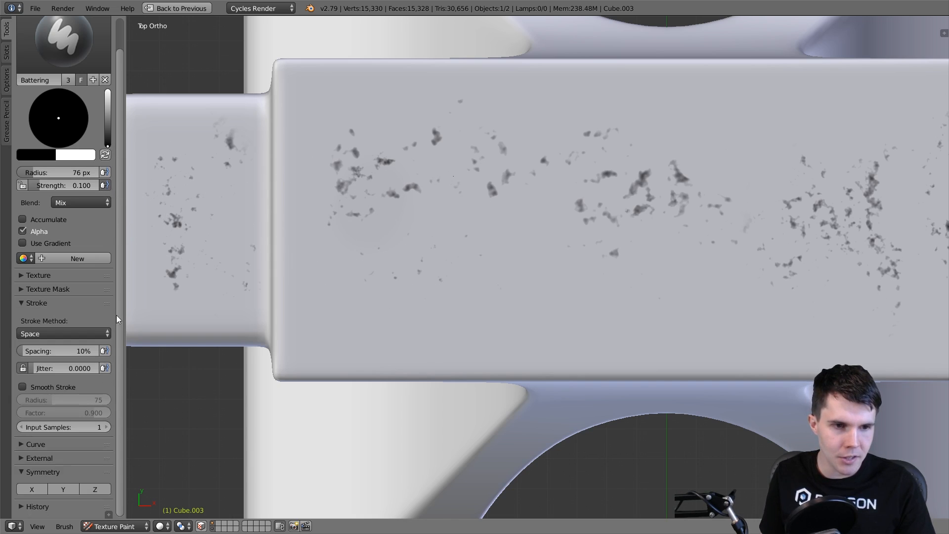
left_click_drag(117, 315, 103, 317)
left_click_drag(69, 371, 78, 373)
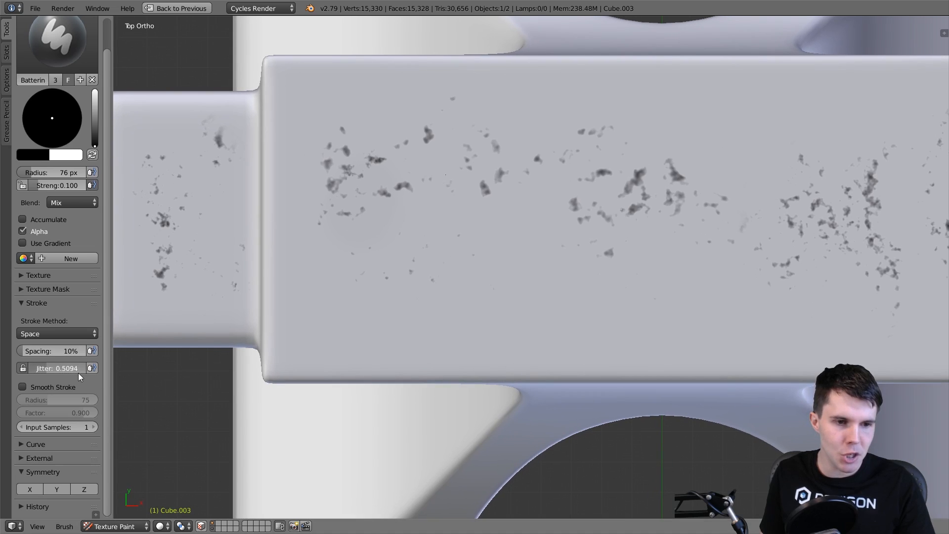
mouse_move(366, 322)
left_mouse_down()
mouse_move(384, 236)
mouse_move(519, 228)
mouse_move(681, 234)
mouse_move(667, 189)
mouse_move(633, 179)
mouse_move(703, 215)
left_mouse_up()
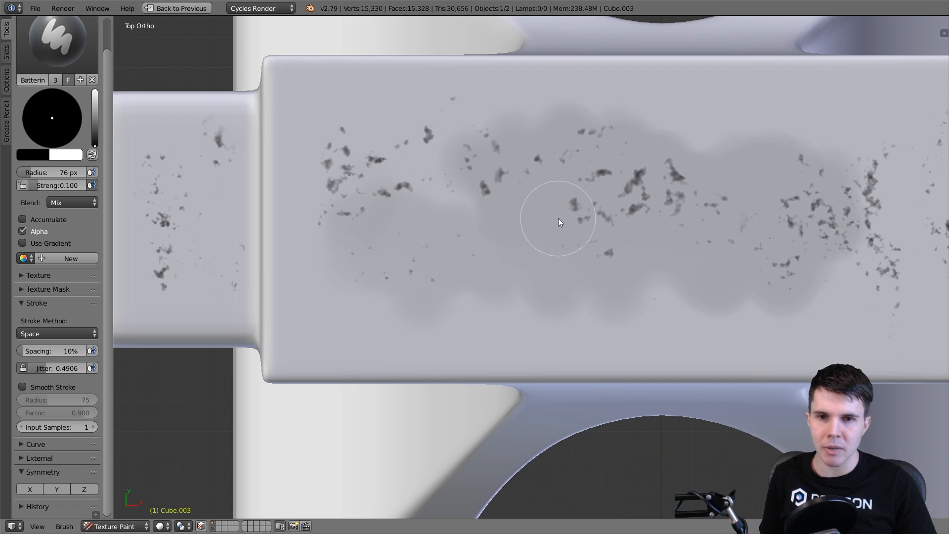
key("ctrl+z")
- Set the stroke spacing to 110% and paint scattered faint black smudges along the anvil's face
left_click_drag(72, 349, 85, 355)
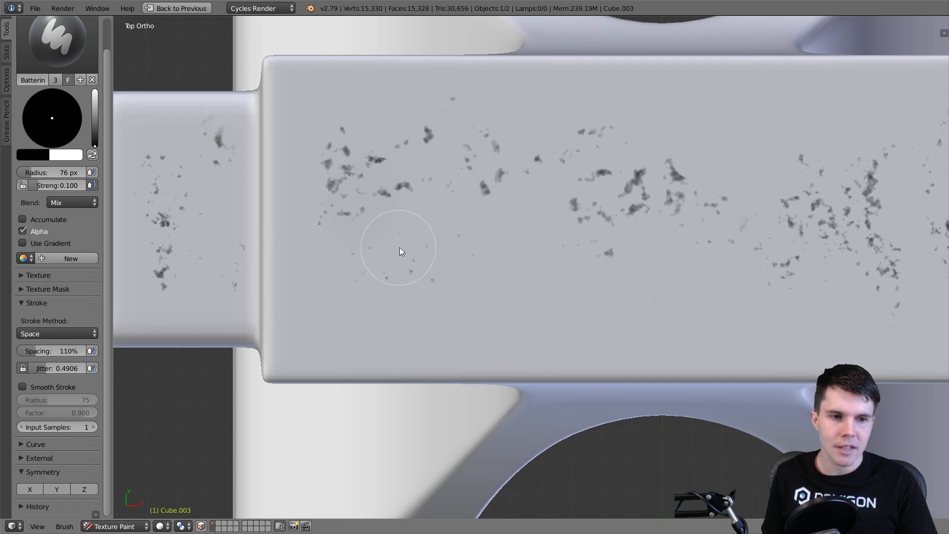
mouse_move(400, 247)
left_mouse_down()
mouse_move(471, 218)
mouse_move(742, 223)
mouse_move(379, 239)
mouse_move(313, 216)
mouse_move(428, 227)
mouse_move(635, 221)
left_mouse_up()
middle_click_drag(633, 218, 479, 216, "shift")
mouse_move(479, 216)
left_mouse_down()
mouse_move(337, 183)
mouse_move(610, 220)
left_mouse_up()
middle_click_drag(610, 220, 485, 213, "shift")
mouse_move(486, 213)
left_mouse_down()
mouse_move(288, 205)
mouse_move(473, 217)
mouse_move(541, 132)
mouse_move(570, 213)
left_mouse_up()
- Continue the faint smudges around the pitting on the face up to the square hole
middle_click_drag(570, 213, 360, 166, "shift")
middle_click_drag(564, 194, 430, 271, "shift")
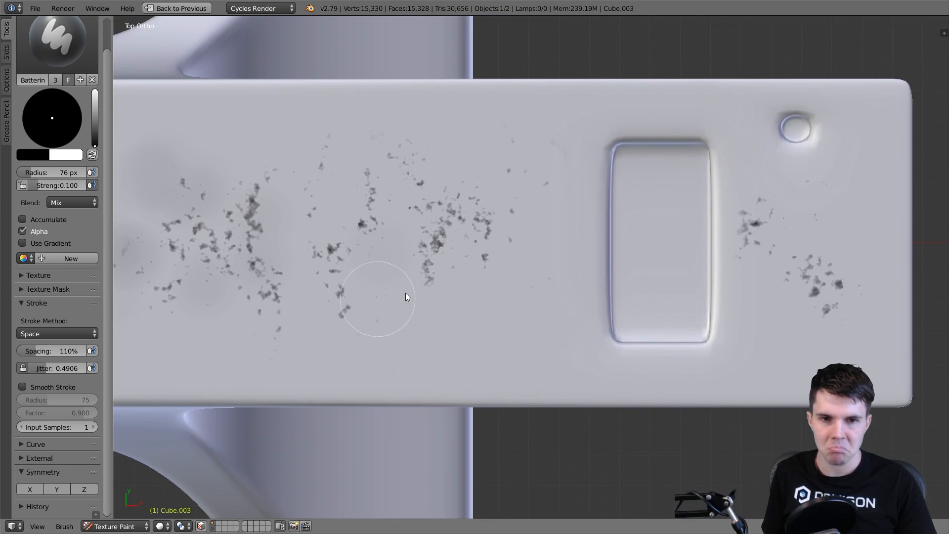
mouse_move(512, 184)
middle_mouse_down("shift")
mouse_move(473, 182)
mouse_move(407, 129)
middle_mouse_up("shift")
left_click_drag(408, 218, 452, 251)
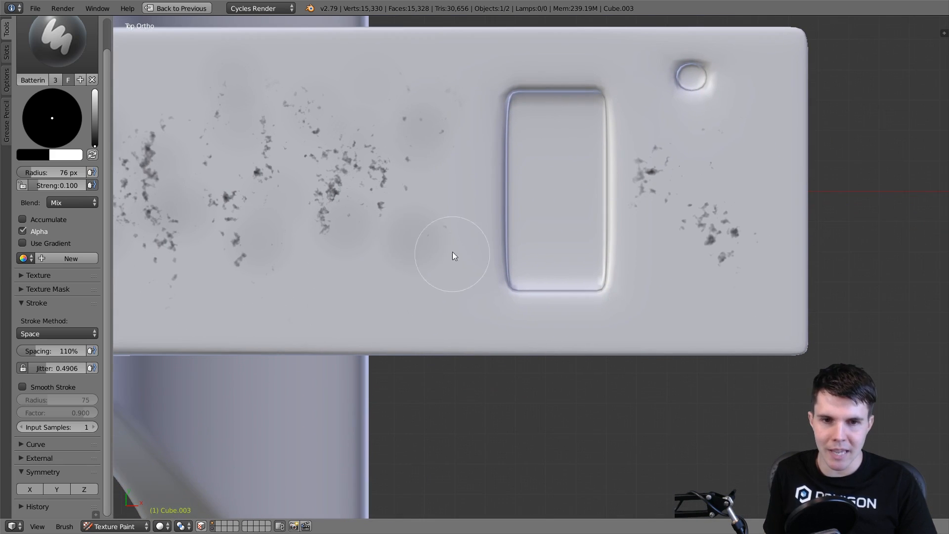
middle_click_drag(489, 191, 696, 179, "shift")
left_click_drag(432, 274, 655, 269)
middle_click_drag(266, 239, 488, 235, "shift")
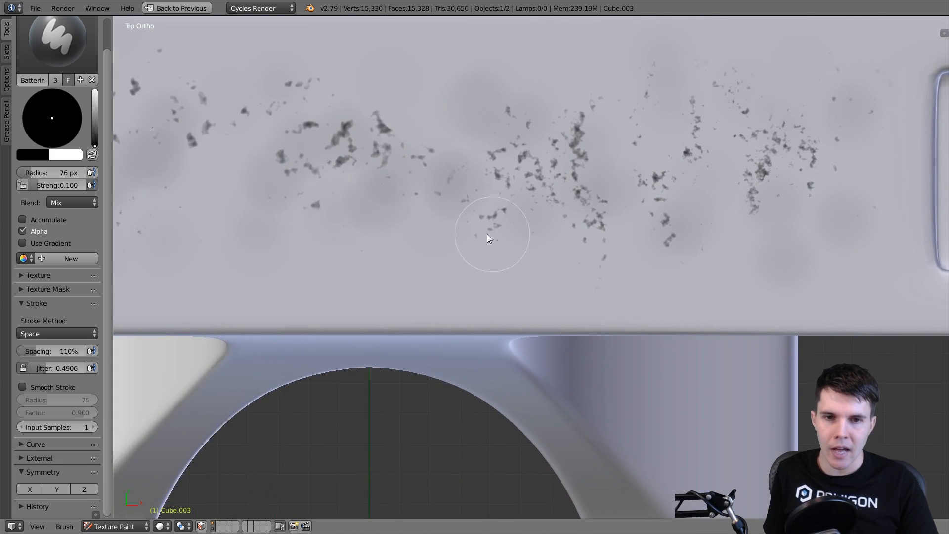
- Reduce the brush radius and add smaller faint smudges along the face's lower long edge in top view
key("f")
left_click(476, 237)
key("f")
left_click(450, 240)
mouse_move(450, 241)
left_mouse_down()
mouse_move(375, 289)
mouse_move(460, 291)
left_mouse_up()
mouse_move(425, 245)
middle_mouse_down("shift")
mouse_move(482, 263)
mouse_move(583, 264)
middle_mouse_up("shift")
middle_click_drag(368, 239, 563, 229, "shift")
- Set the brush radius to 57 px and paint faint smudges at the face's horn end
key("f")
left_click(429, 250)
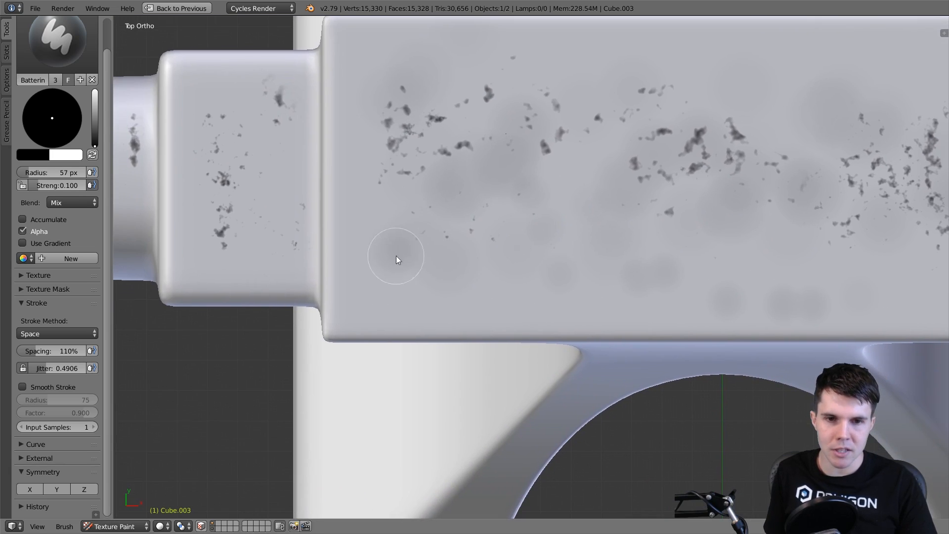
left_click_drag(396, 256, 425, 102)
- Paint faint smudges on the step between horn and face, using brush radii of 57, 27 and 49 px
middle_click_drag(432, 211, 618, 247, "shift")
mouse_move(389, 271)
left_mouse_down()
mouse_move(418, 135)
mouse_move(412, 260)
mouse_move(455, 256)
left_mouse_up()
key("f")
left_click(440, 252)
left_click_drag(408, 168, 462, 258)
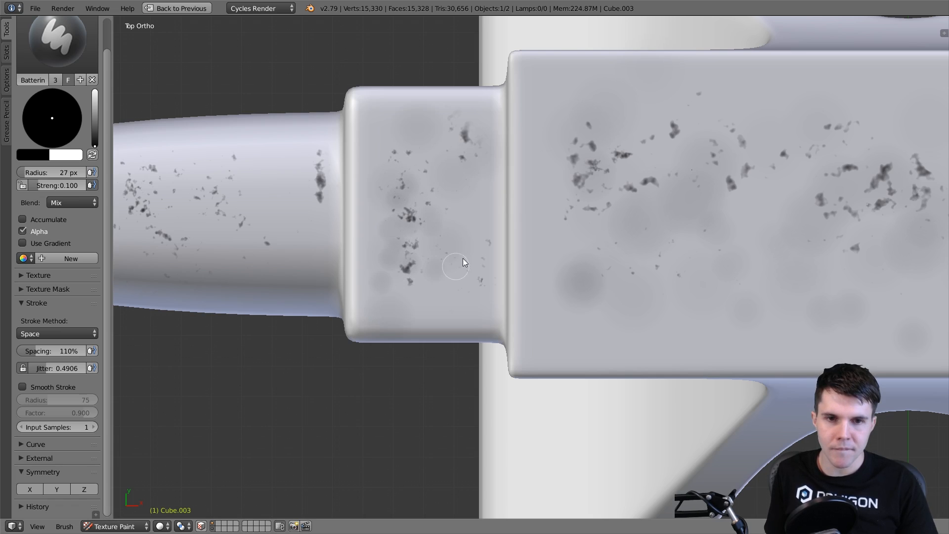
key("f")
left_click(464, 256)
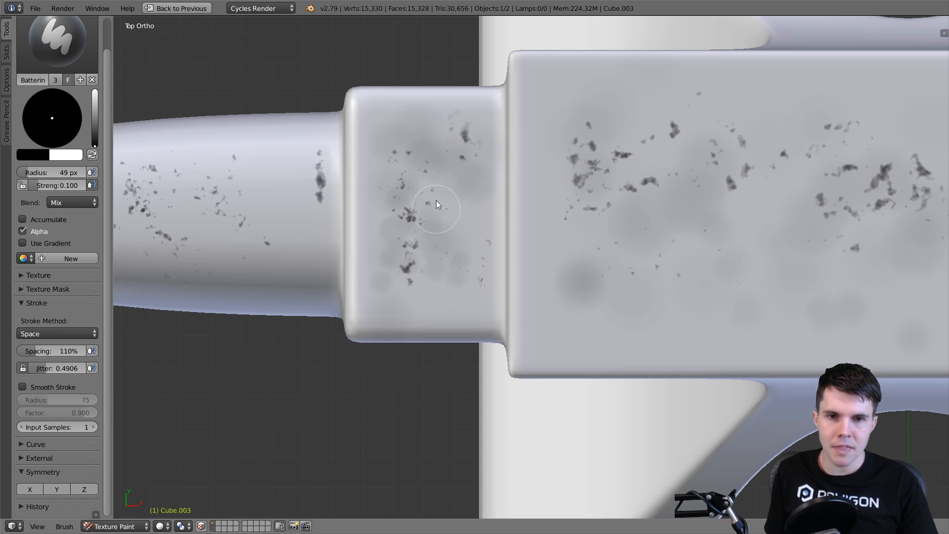
middle_click_drag(436, 201, 432, 173)
key("KP_7")
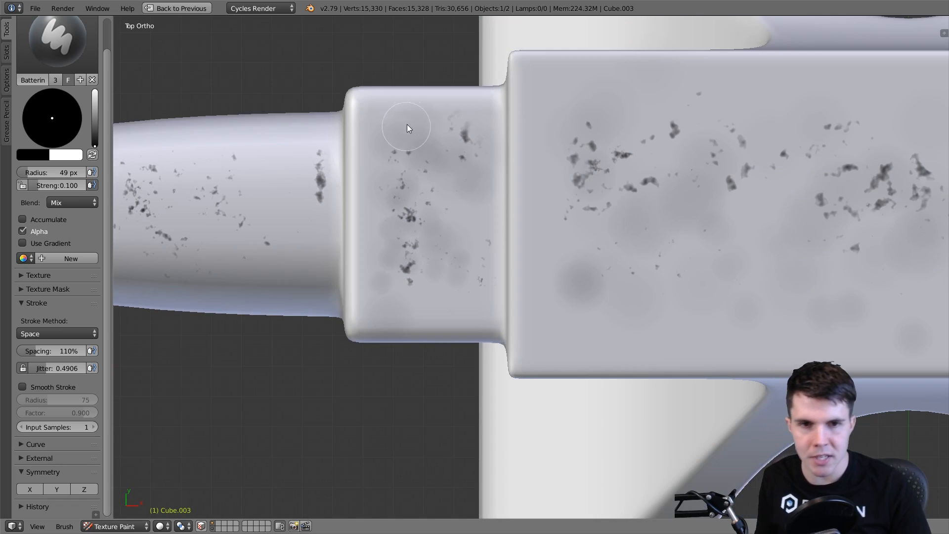
- Paint faint smudges along the top of the horn with the 49 px brush
middle_click_drag(298, 204, 409, 224, "shift")
left_click_drag(457, 176, 346, 187)
middle_click_drag(317, 188, 423, 194, "shift")
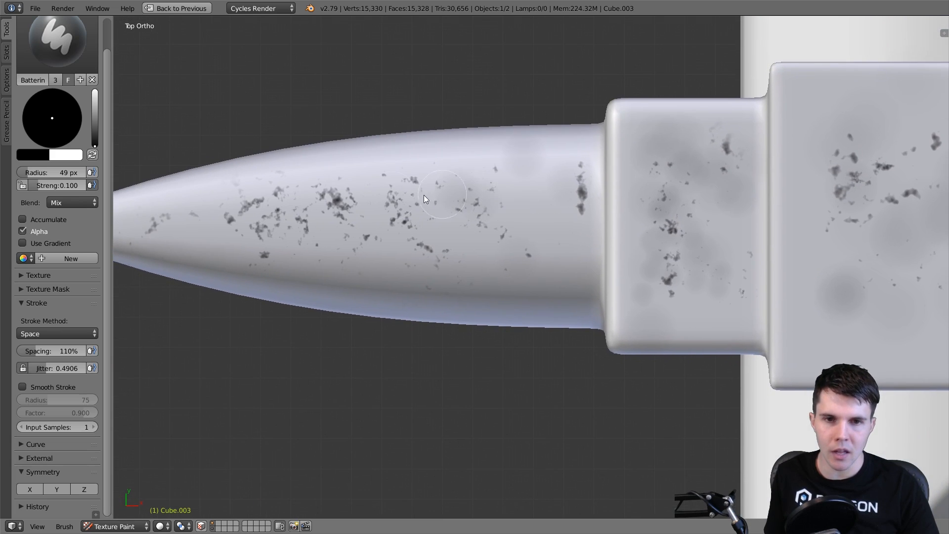
left_click_drag(373, 197, 318, 185)
mouse_move(485, 202)
middle_mouse_down("shift")
mouse_move(514, 206)
mouse_move(489, 164)
middle_mouse_up("shift")
mouse_move(265, 242)
left_mouse_down()
mouse_move(309, 275)
mouse_move(413, 264)
left_mouse_up()
- Add more faint smudges down the horn's near side and beside its base, checking the result from several angles
middle_click_drag(413, 262, 401, 229)
mouse_move(395, 269)
left_mouse_down()
mouse_move(326, 292)
mouse_move(390, 296)
left_mouse_up()
mouse_move(503, 263)
middle_mouse_down()
mouse_move(419, 219)
mouse_move(397, 254)
mouse_move(411, 268)
middle_mouse_up()
middle_click_drag(417, 236, 523, 232)
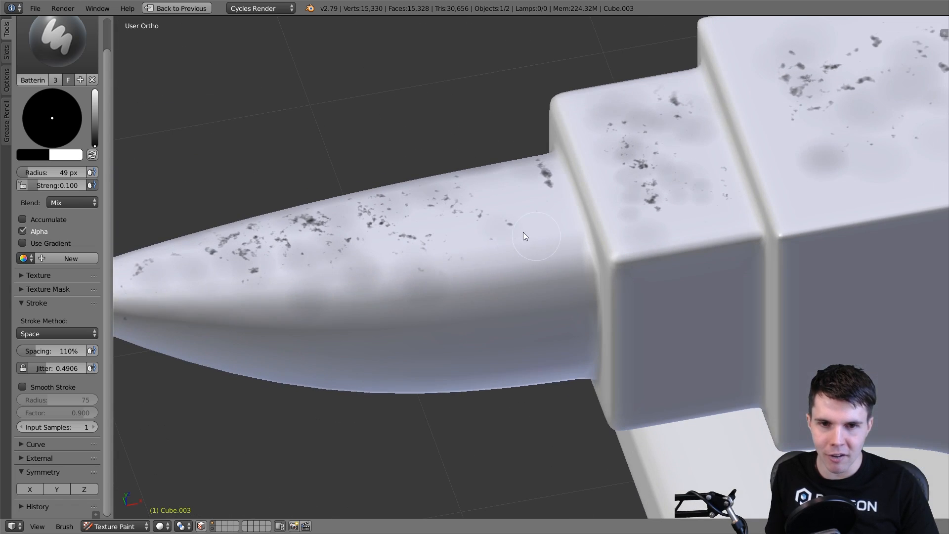
middle_click_drag(501, 269, 557, 250)
mouse_move(533, 228)
left_mouse_down()
mouse_move(386, 242)
mouse_move(509, 271)
mouse_move(499, 202)
left_mouse_up()
middle_click_drag(499, 204, 476, 251)
key("KP_7")
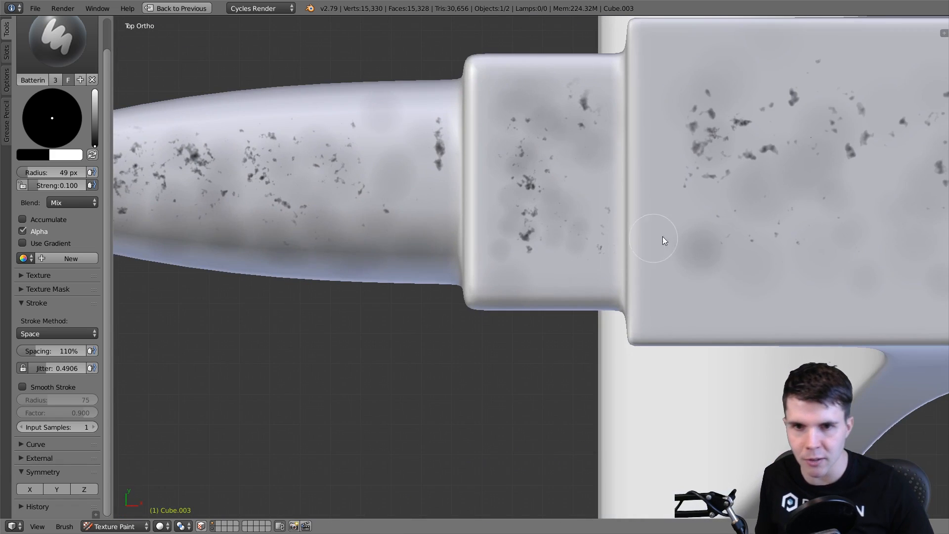
- Add a few faint 49 px smudges around the pitting on the face near the step
middle_click_drag(662, 236, 459, 248, "shift")
left_click_drag(456, 99, 573, 161)
mouse_move(617, 159)
middle_mouse_down("shift")
mouse_move(524, 165)
mouse_move(405, 227)
middle_mouse_up("shift")
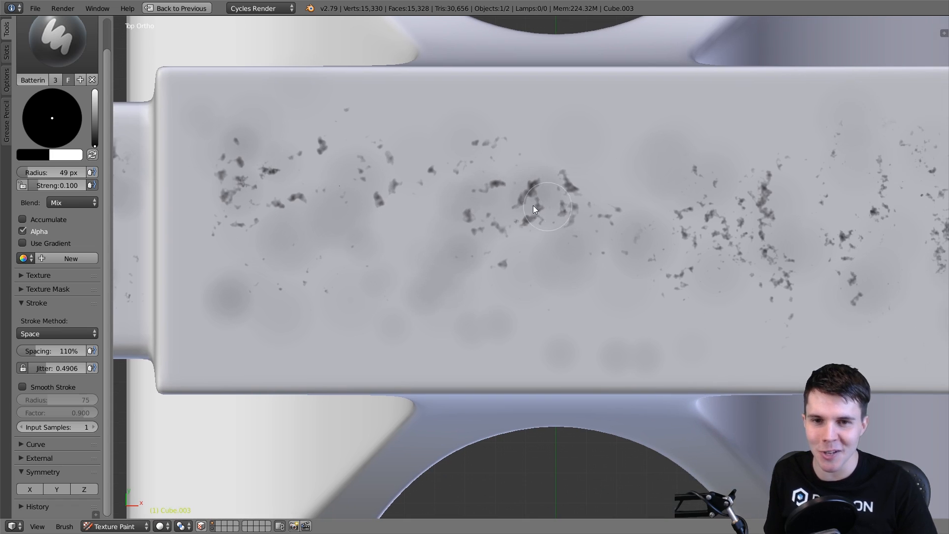
- Paint more faint 49 px Battering smudges among the pitting along the middle of the anvil face and near its step
middle_click_drag(533, 205, 494, 203, "shift")
middle_click_drag(655, 200, 493, 204, "shift")
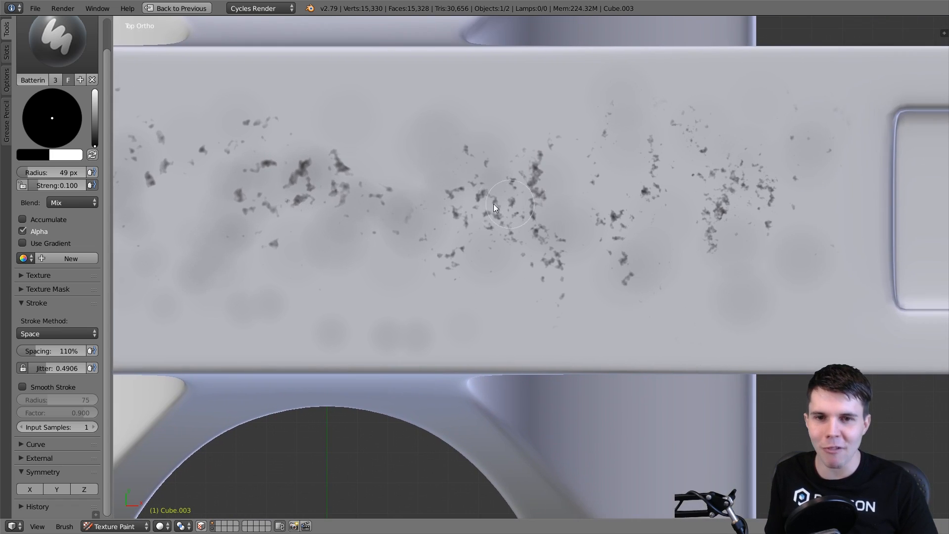
left_click_drag(548, 231, 510, 139)
mouse_move(547, 181)
middle_mouse_down("shift")
mouse_move(531, 193)
mouse_move(436, 203)
middle_mouse_up("shift")
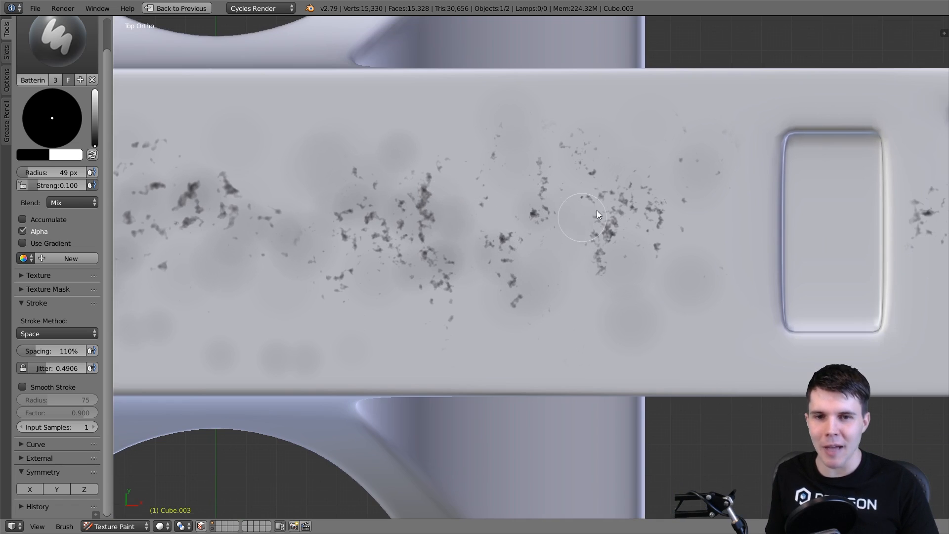
mouse_move(598, 210)
middle_mouse_down("shift")
mouse_move(476, 194)
mouse_move(660, 235)
middle_mouse_up("shift")
middle_click_drag(404, 214, 645, 203, "shift")
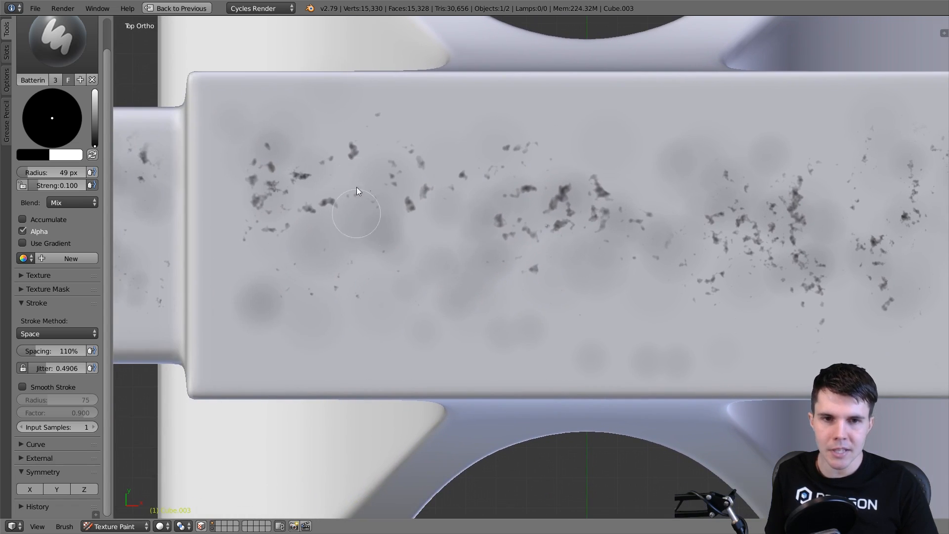
middle_click_drag(357, 186, 509, 220, "shift")
left_click_drag(400, 325, 583, 247)
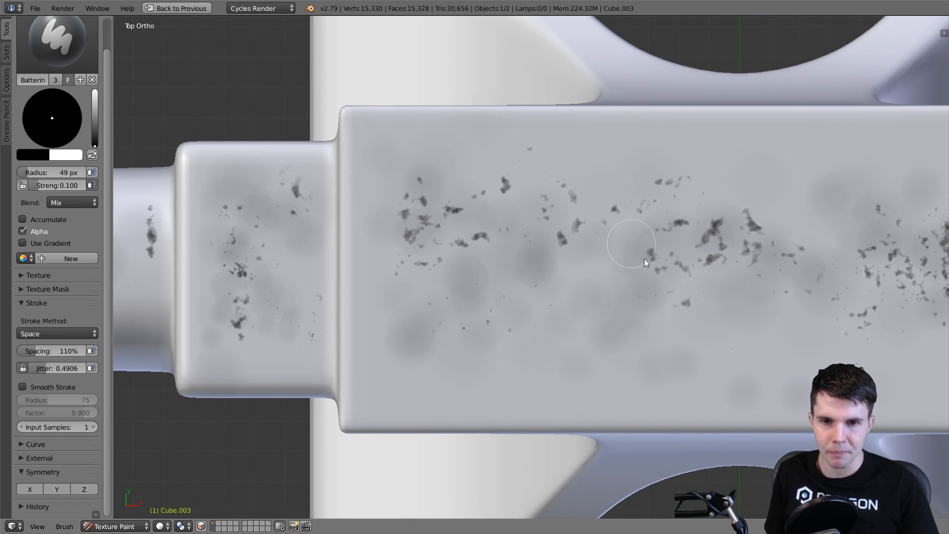
- Add faint 49 px smudges on the heel end of the face, beyond the square hole
middle_click_drag(742, 279, 453, 222, "shift")
middle_click_drag(736, 251, 454, 233, "shift")
middle_click_drag(604, 246, 370, 236, "shift")
mouse_move(655, 262)
left_mouse_down()
mouse_move(655, 140)
mouse_move(759, 113)
mouse_move(766, 160)
left_mouse_up()
middle_click_drag(551, 186, 729, 278, "shift")
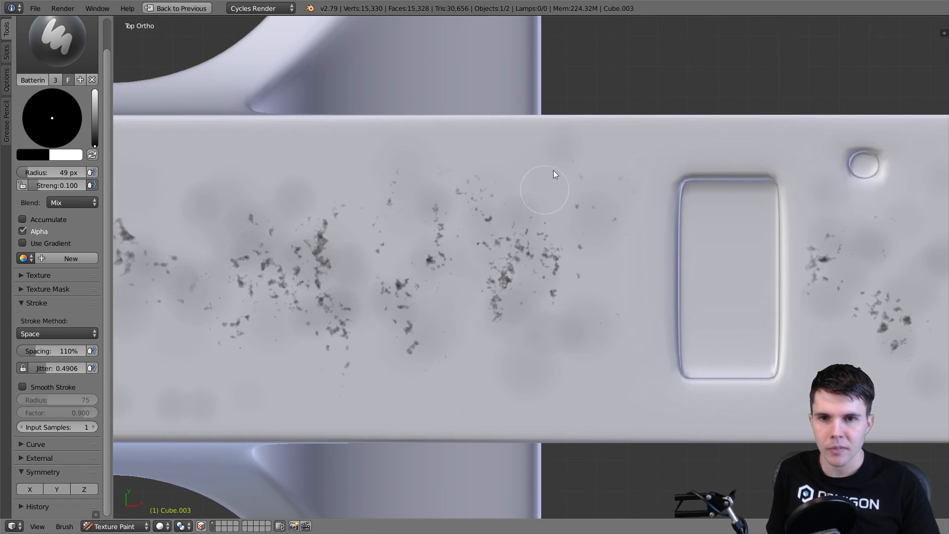
- Fill the clean gaps above and between the pitted areas of the face with faint 49 px smudges
left_click_drag(553, 170, 381, 186)
middle_click_drag(524, 200, 719, 199, "shift")
mouse_move(554, 190)
left_mouse_down()
mouse_move(319, 225)
mouse_move(277, 193)
left_mouse_up()
middle_click_drag(526, 247, 721, 222, "shift")
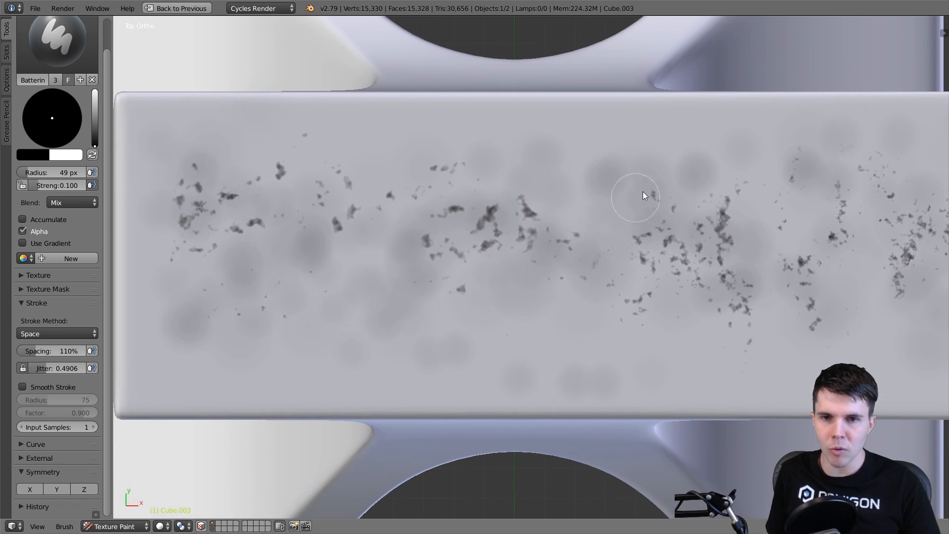
left_click_drag(642, 191, 504, 210)
mouse_move(502, 210)
middle_mouse_down("shift")
mouse_move(576, 228)
mouse_move(756, 242)
middle_mouse_up("shift")
mouse_move(756, 237)
left_mouse_down()
mouse_move(587, 250)
mouse_move(396, 215)
left_mouse_up()
middle_click_drag(396, 215, 449, 140, "shift")
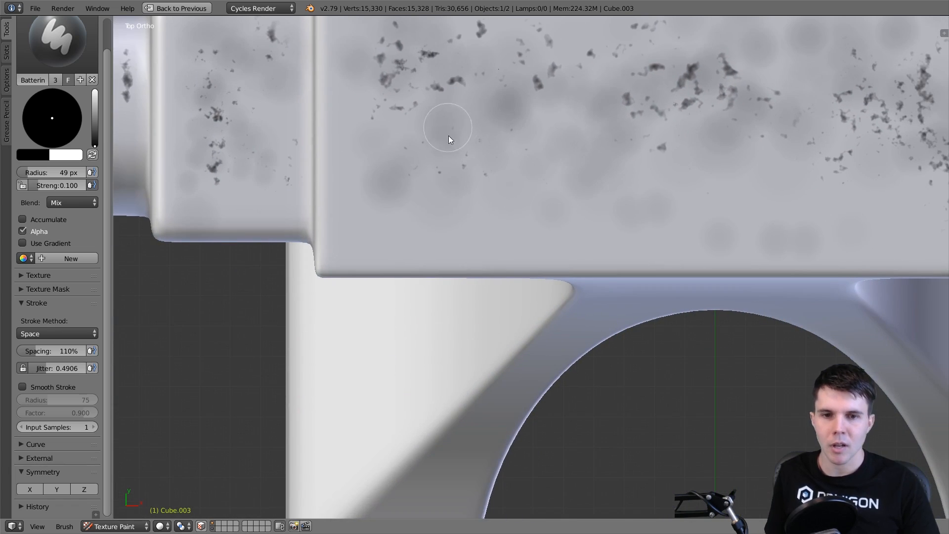
- Paint faint smudges over the upper side of the anvil body, raising the brush radius to 57 px
middle_click_drag(479, 227, 546, 147)
mouse_move(417, 189)
left_mouse_down()
mouse_move(398, 247)
mouse_move(576, 247)
left_mouse_up()
middle_click_drag(588, 178, 484, 124, "shift")
key("f")
left_click(503, 159)
mouse_move(381, 190)
left_mouse_down()
mouse_move(419, 127)
mouse_move(545, 150)
mouse_move(578, 170)
left_mouse_up()
middle_click_drag(563, 182, 483, 158, "shift")
left_click_drag(464, 153, 694, 154)
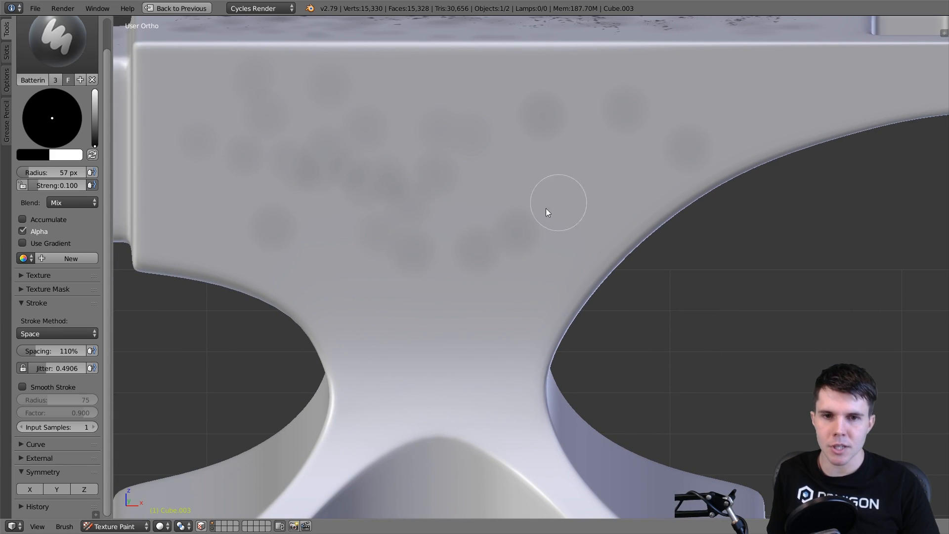
mouse_move(629, 186)
middle_mouse_down()
mouse_move(545, 180)
mouse_move(492, 206)
mouse_move(284, 150)
middle_mouse_up()
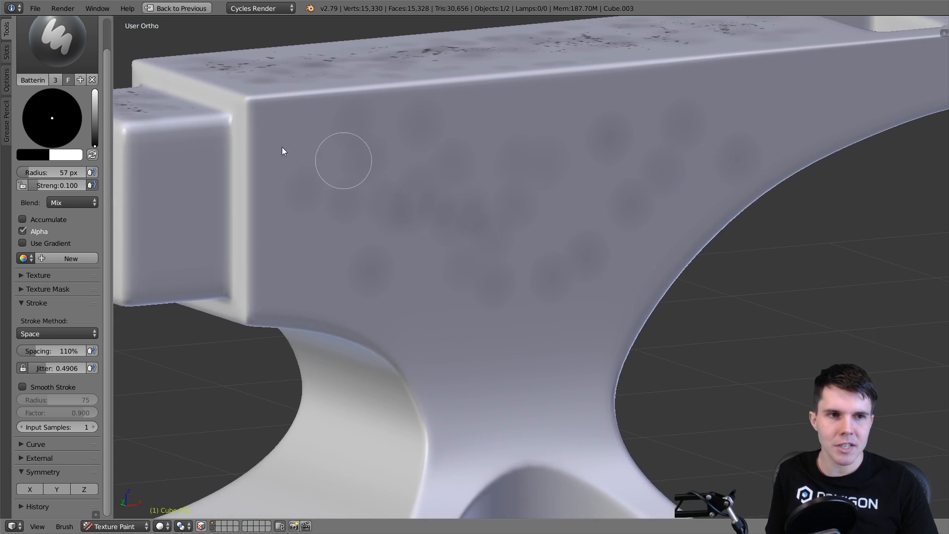
- Switch to the Splatter brush with black as the paint colour, Multiply blending and an 81 px radius
left_click(57, 39)
left_click(323, 104)
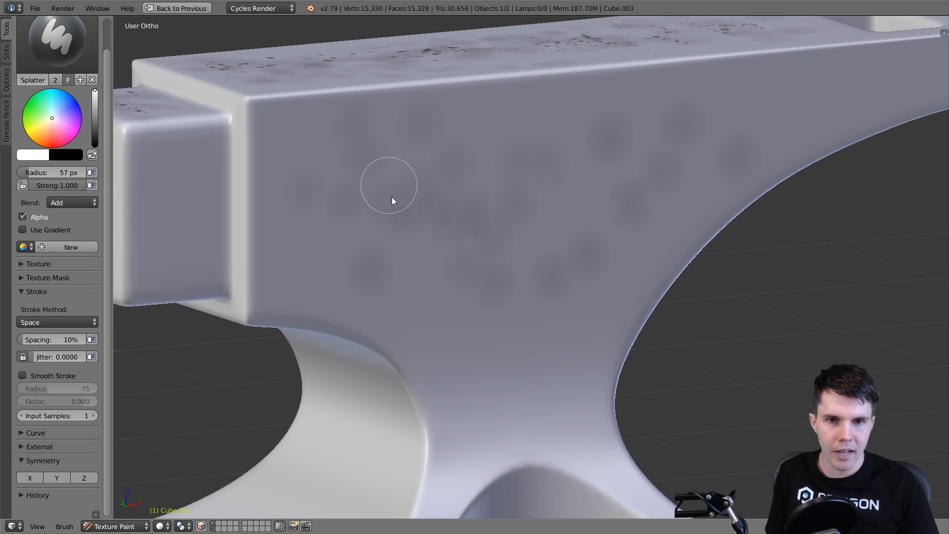
middle_click_drag(652, 197, 520, 176)
key("x")
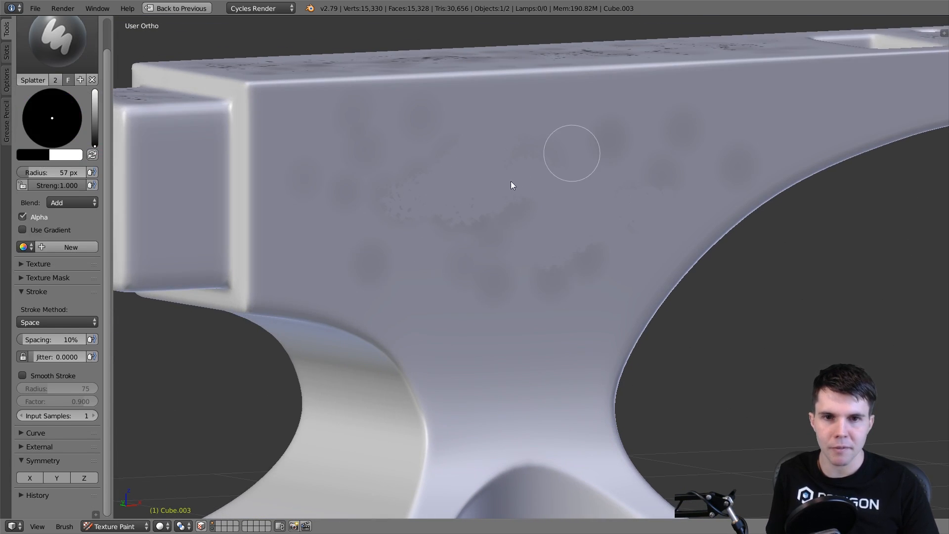
left_click(72, 202)
left_click(83, 163)
key("f")
left_click(376, 188)
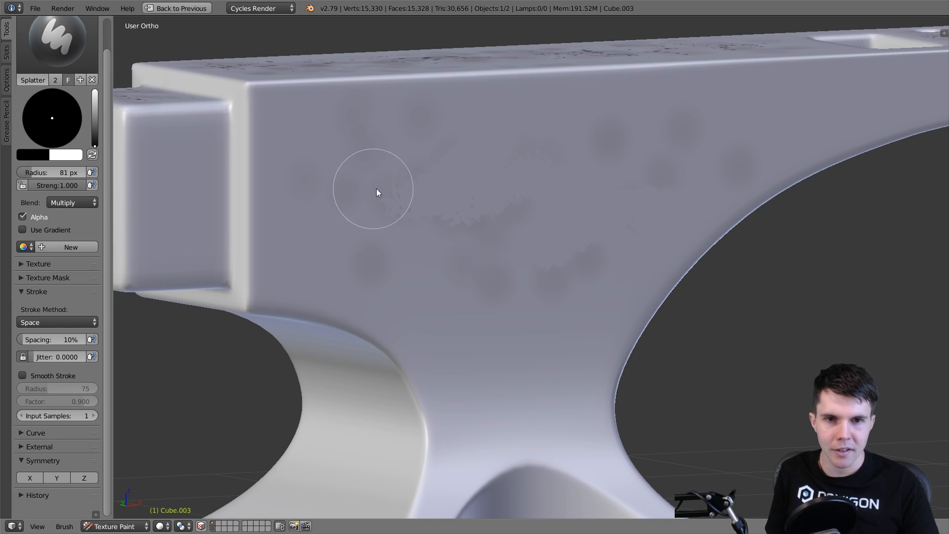
- Paint dense black splatter across the body's side and under the heel, and turn on Y symmetry
mouse_move(368, 192)
left_mouse_down()
mouse_move(487, 176)
mouse_move(559, 259)
mouse_move(667, 213)
left_mouse_up()
mouse_move(628, 199)
middle_mouse_down("shift")
mouse_move(581, 193)
mouse_move(538, 115)
middle_mouse_up("shift")
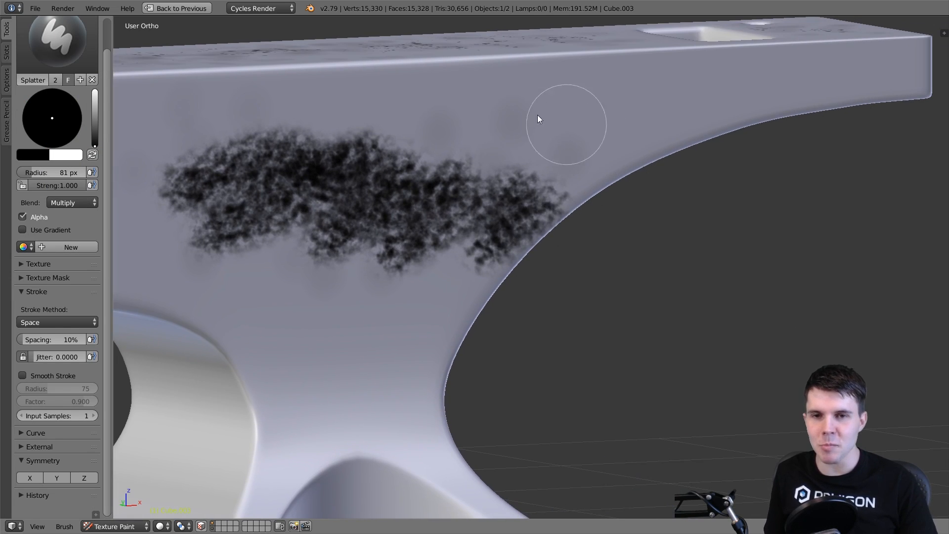
left_click_drag(494, 121, 577, 125)
middle_click_drag(576, 125, 449, 176)
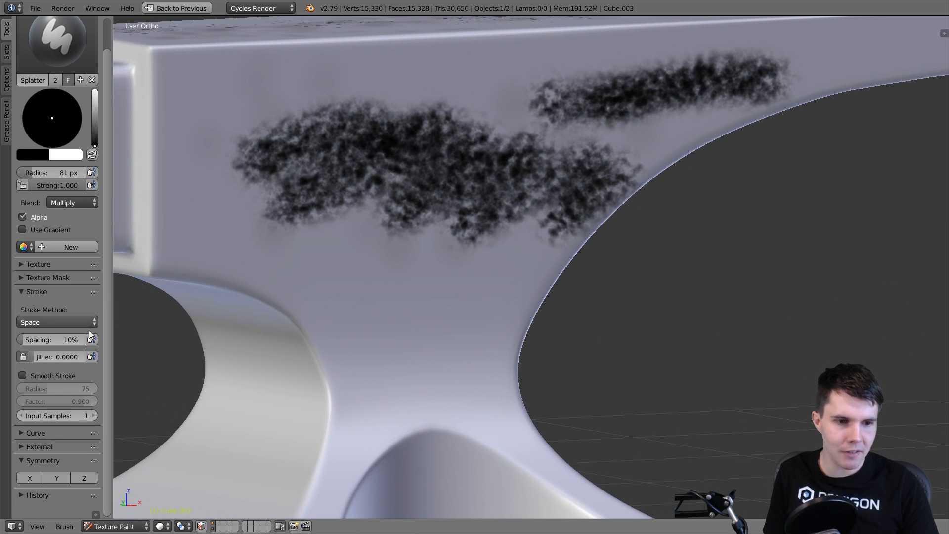
mouse_move(328, 195)
left_mouse_down()
mouse_move(321, 190)
mouse_move(479, 157)
mouse_move(555, 173)
mouse_move(365, 117)
mouse_move(651, 104)
mouse_move(692, 69)
left_mouse_up()
middle_click_drag(487, 151, 652, 89, "shift")
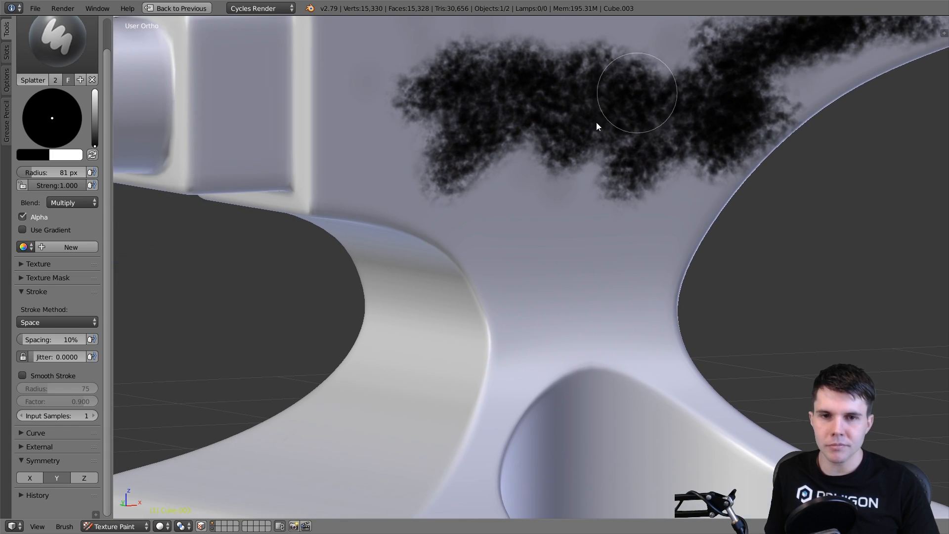
- Paint black splatter strokes on the foot's slope below the horn and inside the arched recess on the base's side
middle_click_drag(515, 263, 537, 141, "shift")
middle_click_drag(549, 185, 588, 237)
middle_click_drag(413, 348, 511, 313)
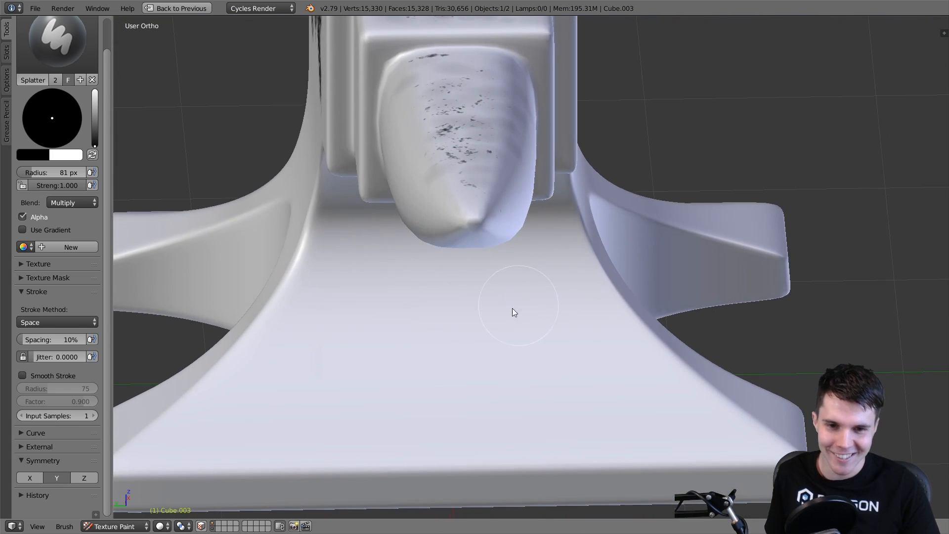
mouse_move(511, 313)
left_mouse_down()
mouse_move(517, 396)
mouse_move(517, 333)
mouse_move(602, 374)
left_mouse_up()
mouse_move(601, 369)
middle_mouse_down()
mouse_move(624, 390)
mouse_move(488, 360)
mouse_move(520, 375)
mouse_move(551, 259)
mouse_move(578, 306)
middle_mouse_up()
left_click_drag(523, 347, 650, 360)
middle_click_drag(650, 360, 711, 338)
left_click_drag(711, 337, 722, 351)
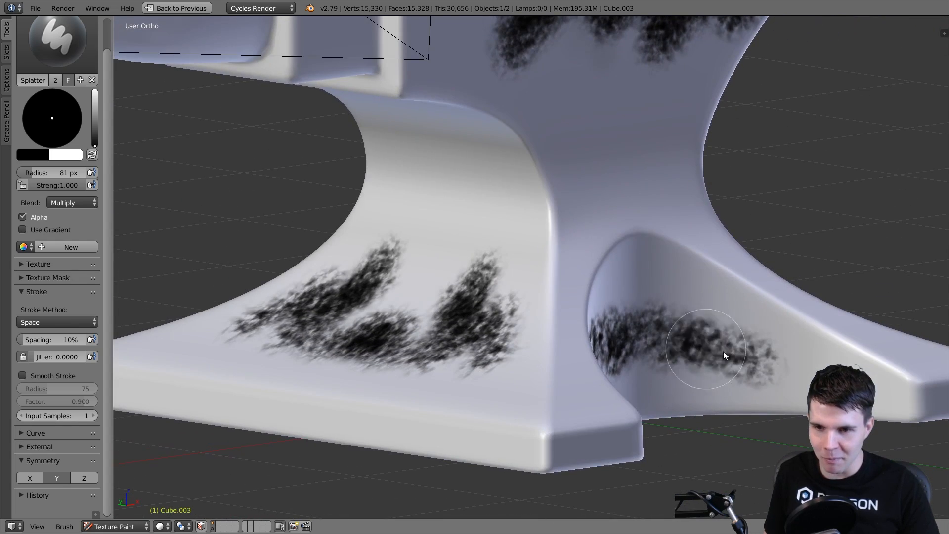
- Extend the black splatter down the body's side and onto the waist above the arched recess
mouse_move(722, 351)
middle_mouse_down()
mouse_move(606, 286)
mouse_move(618, 317)
middle_mouse_up()
left_click_drag(599, 195, 694, 210)
middle_click_drag(663, 158, 598, 247, "shift")
mouse_move(540, 219)
left_mouse_down()
mouse_move(513, 225)
mouse_move(564, 183)
left_mouse_up()
mouse_move(569, 182)
middle_mouse_down()
mouse_move(626, 222)
mouse_move(618, 217)
middle_mouse_up()
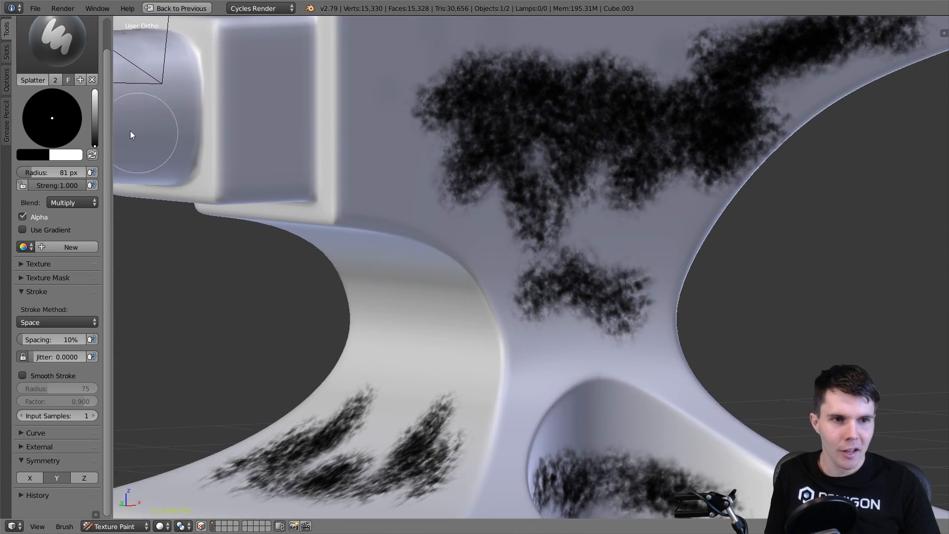
- Set the blending to Add and break up the black patch on the body's side with white, enlarging the radius to 97 px
left_click(74, 202)
left_click(77, 178)
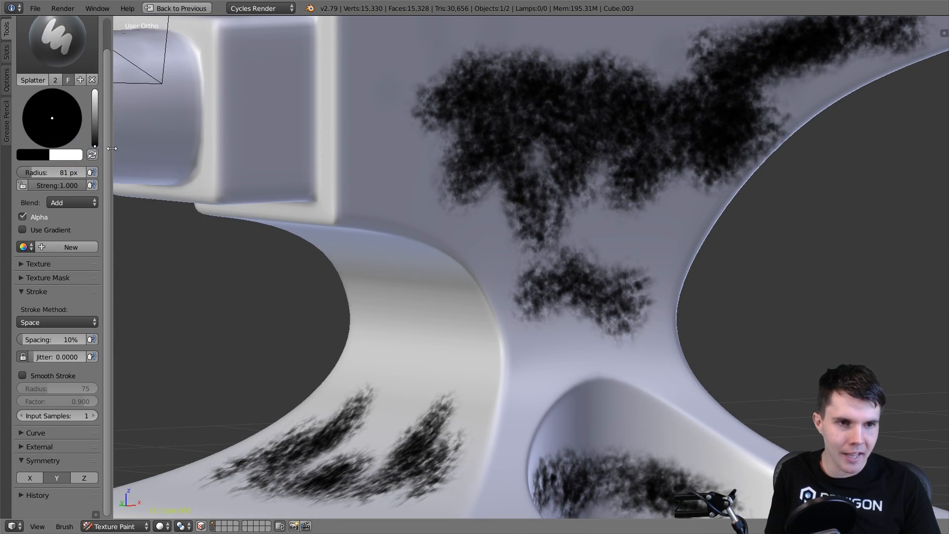
mouse_move(494, 129)
left_mouse_down()
mouse_move(509, 74)
mouse_move(518, 211)
left_mouse_up()
mouse_move(608, 100)
left_mouse_down()
mouse_move(571, 79)
mouse_move(604, 94)
left_mouse_up()
middle_click_drag(586, 136, 412, 186, "shift")
key("f")
left_click(477, 181)
mouse_move(474, 135)
left_mouse_down()
mouse_move(512, 132)
mouse_move(480, 221)
mouse_move(595, 152)
mouse_move(554, 121)
left_mouse_up()
mouse_move(588, 144)
middle_mouse_down()
mouse_move(564, 141)
mouse_move(563, 126)
middle_mouse_up()
middle_click_drag(504, 237, 570, 229)
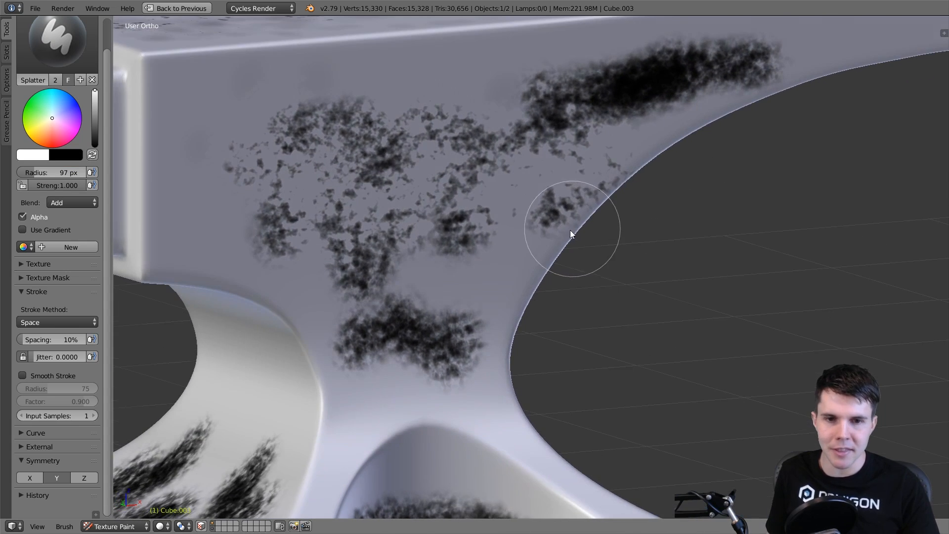
- Erode the black strip under the heel and the rest of the side patch to scattered specks with white splatter
left_click_drag(634, 107, 583, 85)
middle_click_drag(650, 89, 532, 149, "shift")
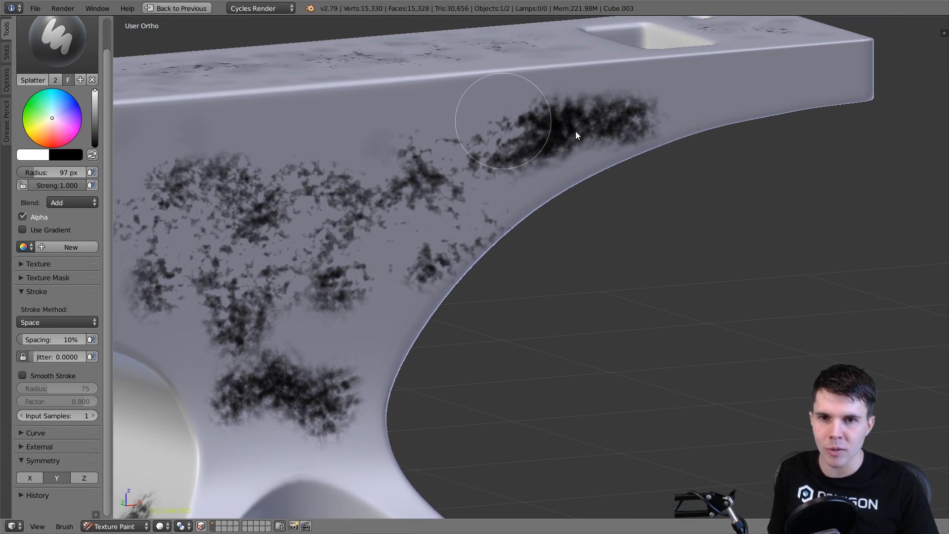
mouse_move(576, 132)
left_mouse_down()
mouse_move(613, 121)
mouse_move(461, 168)
left_mouse_up()
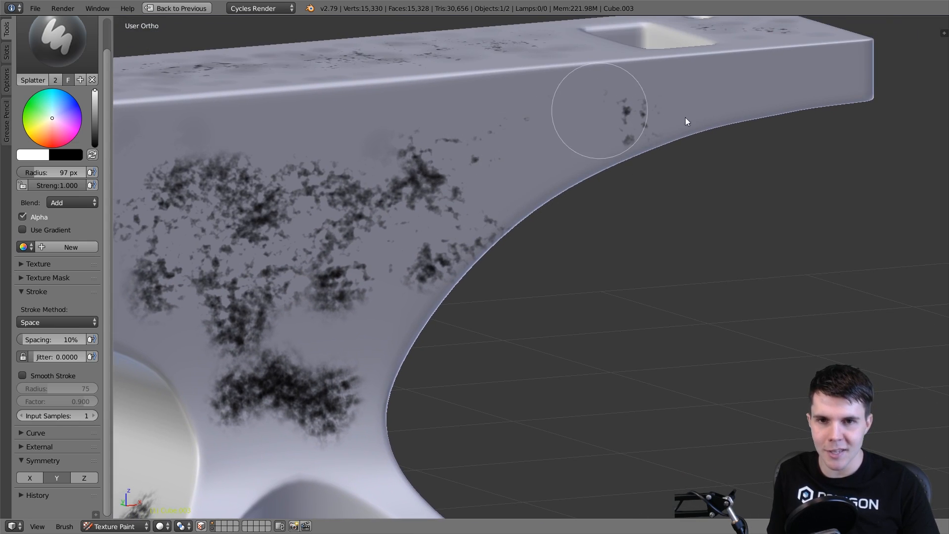
middle_click_drag(423, 148, 679, 146)
mouse_move(680, 145)
left_mouse_down()
mouse_move(381, 115)
mouse_move(308, 210)
mouse_move(427, 281)
mouse_move(434, 170)
mouse_move(483, 259)
mouse_move(515, 222)
mouse_move(530, 248)
mouse_move(559, 227)
mouse_move(613, 240)
mouse_move(584, 136)
mouse_move(665, 114)
left_mouse_up()
middle_click_drag(511, 213, 592, 137, "shift")
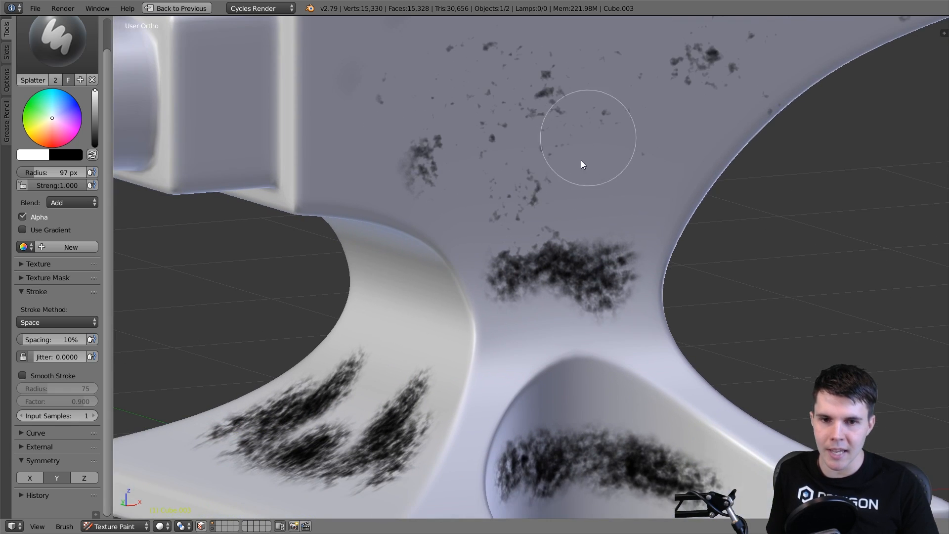
- Reduce the black patch on the waist and the leftover clumps on the body's side to sparse specks with white splatter
mouse_move(504, 270)
left_mouse_down()
mouse_move(568, 267)
mouse_move(574, 296)
mouse_move(483, 252)
mouse_move(426, 175)
mouse_move(540, 268)
left_mouse_up()
middle_click_drag(540, 268, 519, 193, "shift")
scroll(519, 183, "down", 1)
left_click_drag(569, 220, 630, 190)
scroll(593, 207, "up", 1)
middle_click_drag(534, 246, 511, 280, "shift")
mouse_move(492, 212)
left_mouse_down()
mouse_move(455, 151)
mouse_move(522, 223)
mouse_move(440, 333)
mouse_move(444, 297)
left_mouse_up()
middle_click_drag(542, 301, 524, 137, "shift")
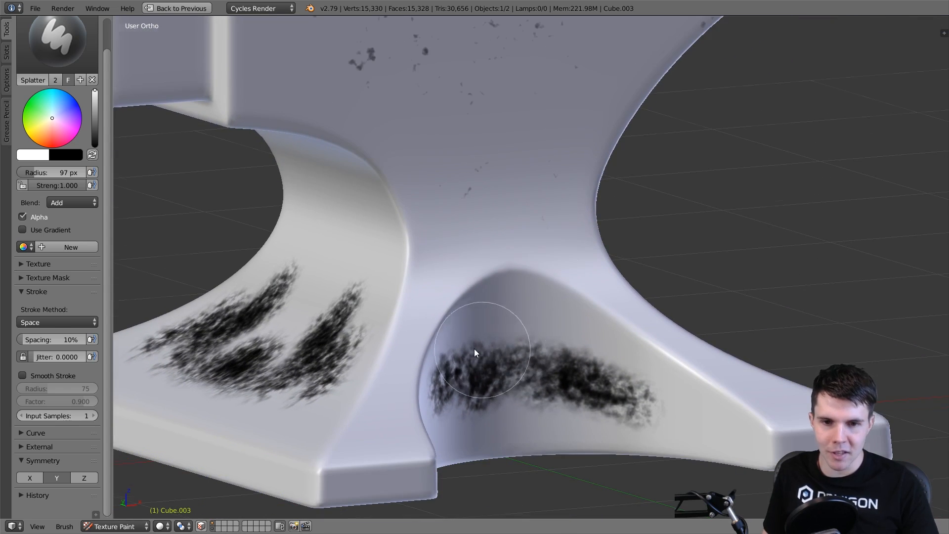
- Wear down the black band inside the base's arched recess to a few small pits with white splatter
middle_click_drag(480, 349, 391, 349)
left_click_drag(414, 336, 512, 356)
middle_click_drag(512, 360, 594, 343)
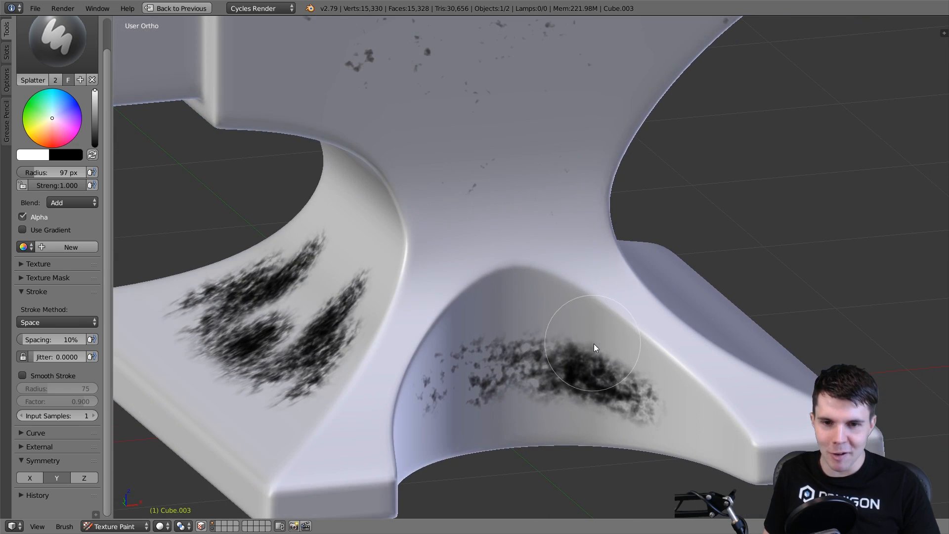
mouse_move(594, 344)
left_mouse_down()
mouse_move(474, 360)
mouse_move(589, 386)
mouse_move(626, 381)
left_mouse_up()
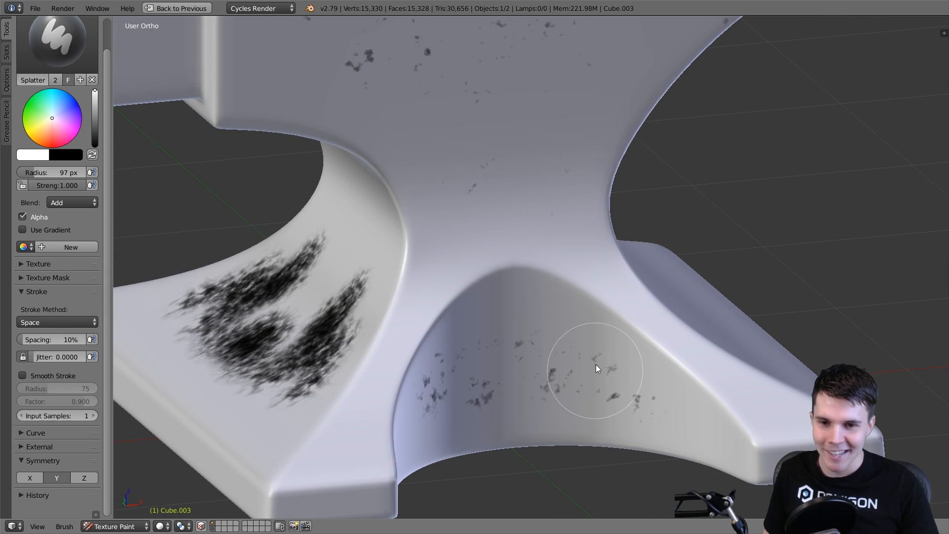
- Break up the black strokes on the foot's slope below the horn into scattered pits with white splatter
mouse_move(595, 363)
middle_mouse_down()
mouse_move(435, 375)
mouse_move(477, 349)
mouse_move(416, 370)
mouse_move(452, 307)
middle_mouse_up()
middle_click_drag(453, 306, 481, 335)
mouse_move(356, 378)
left_mouse_down()
mouse_move(328, 367)
mouse_move(378, 403)
mouse_move(465, 405)
left_mouse_up()
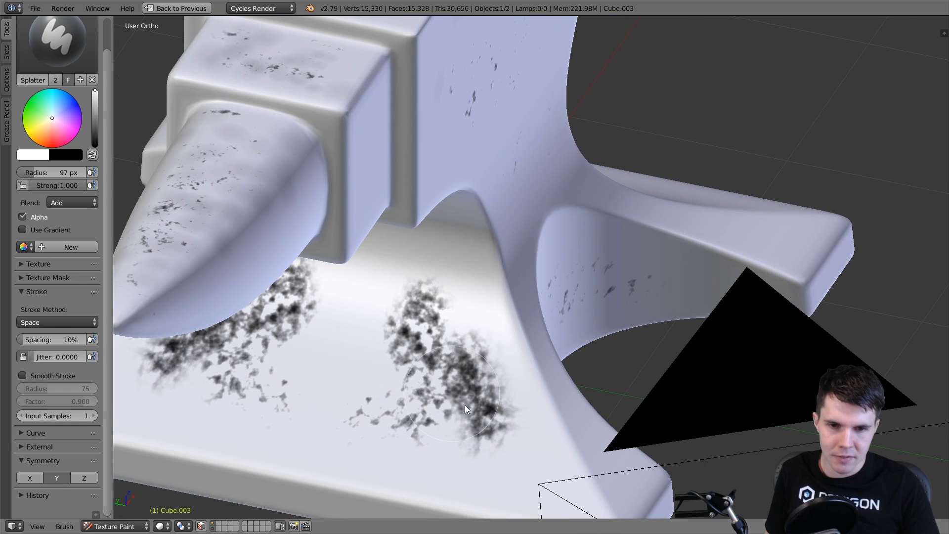
mouse_move(464, 405)
middle_mouse_down()
mouse_move(465, 339)
mouse_move(76, 417)
middle_mouse_up()
mouse_move(418, 344)
left_mouse_down()
mouse_move(408, 305)
mouse_move(316, 274)
mouse_move(321, 292)
mouse_move(280, 272)
mouse_move(212, 387)
mouse_move(191, 341)
mouse_move(271, 406)
left_mouse_up()
middle_click_drag(391, 420, 618, 267)
scroll(617, 263, "down", 6)
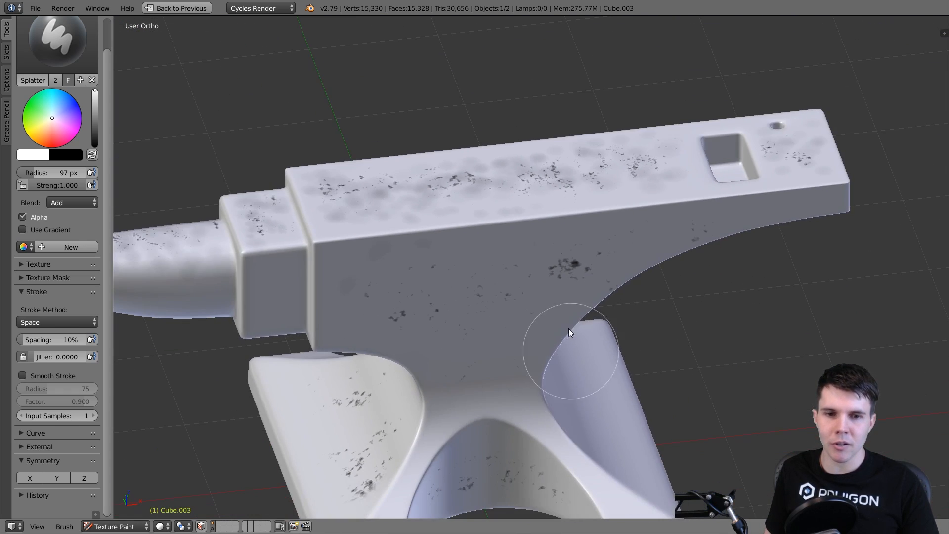
- Switch to the Battering brush at a 57 px radius and paint faint smudges on the side of the step block
middle_click_drag(568, 328, 510, 236)
scroll(543, 175, "up", 5)
middle_click_drag(543, 179, 551, 292)
scroll(216, 191, "up", 2)
left_click(55, 40)
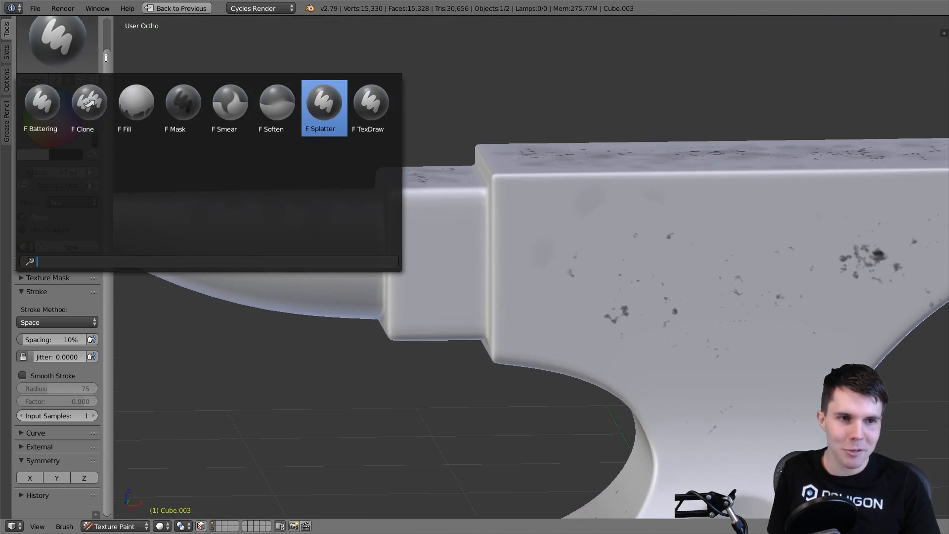
left_click(43, 105)
middle_click_drag(385, 245, 380, 204, "ctrl")
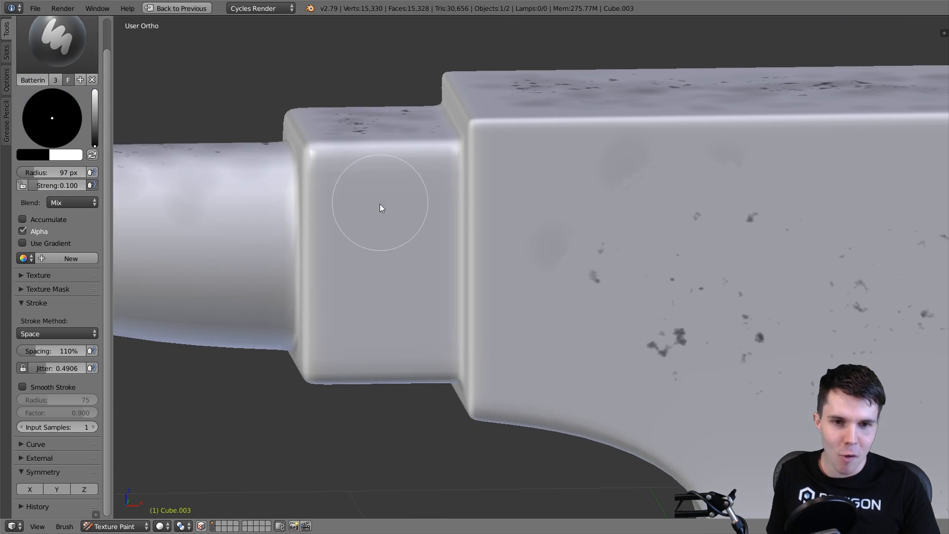
key("f")
left_click(360, 204)
mouse_move(355, 204)
left_mouse_down()
mouse_move(373, 316)
mouse_move(383, 206)
left_mouse_up()
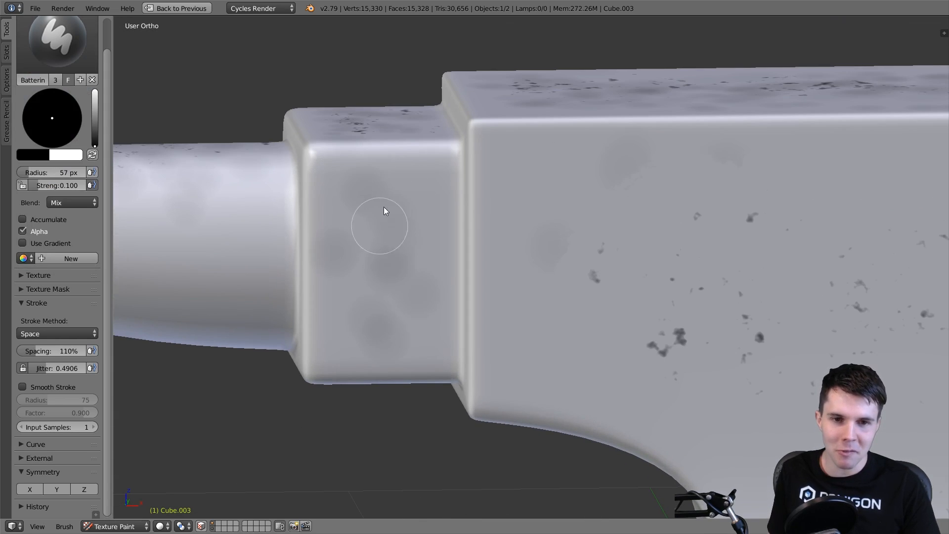
- Continue the faint smudges onto the horn's side, then reduce the radius to 51 px and smudge the body's side near the step
middle_click_drag(387, 205, 564, 184, "shift")
left_click_drag(405, 244, 272, 216)
middle_click_drag(365, 211, 533, 216, "shift")
key("f")
left_click(484, 204)
mouse_move(429, 212)
left_mouse_down()
mouse_move(328, 187)
mouse_move(331, 179)
mouse_move(612, 218)
left_mouse_up()
mouse_move(570, 197)
middle_mouse_down("shift")
mouse_move(430, 182)
mouse_move(540, 207)
mouse_move(467, 250)
mouse_move(483, 360)
mouse_move(429, 303)
middle_mouse_up("shift")
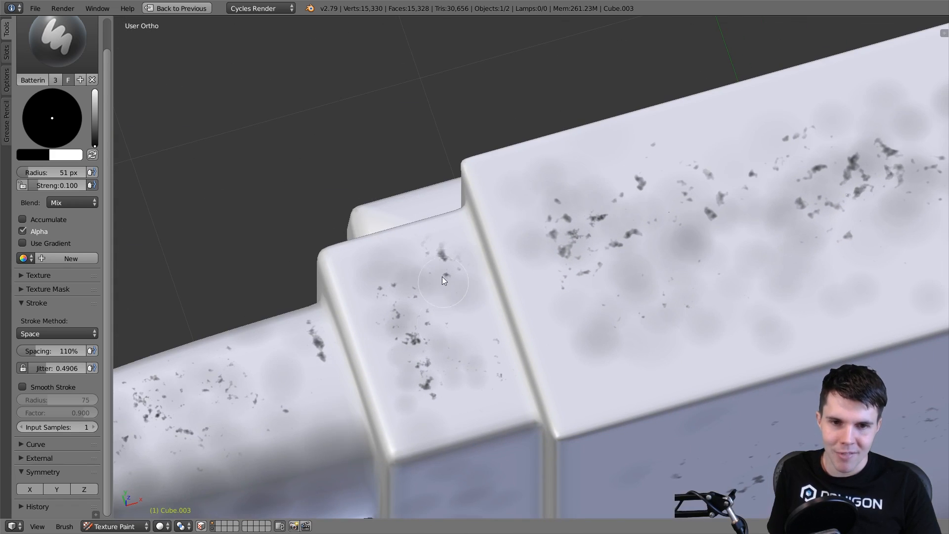
mouse_move(470, 352)
middle_mouse_down()
mouse_move(426, 212)
mouse_move(347, 58)
mouse_move(372, 219)
middle_mouse_up()
mouse_move(377, 145)
middle_mouse_down()
mouse_move(500, 203)
mouse_move(424, 180)
mouse_move(507, 184)
mouse_move(445, 197)
mouse_move(438, 132)
middle_mouse_up()
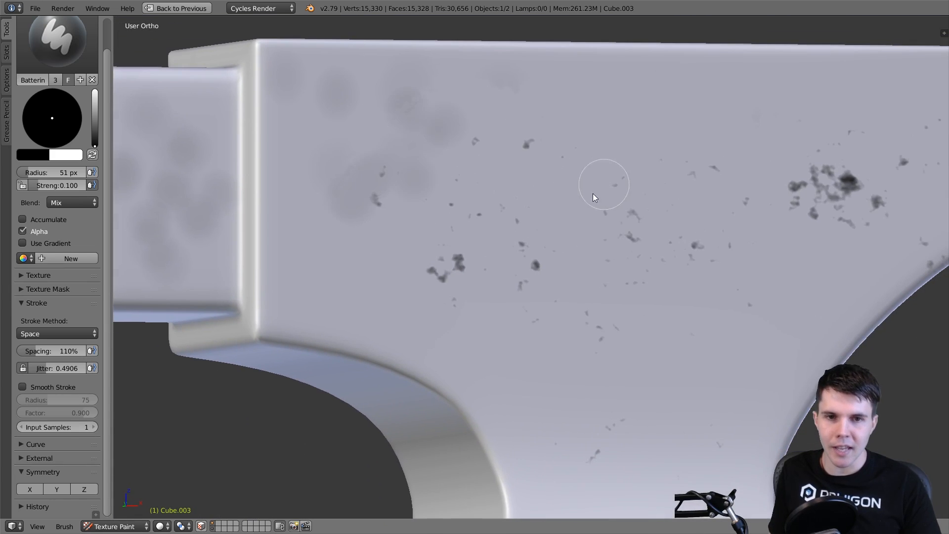
- Change the brush radius and paint faint smudges around the pitting across the upper side of the body
middle_click_drag(593, 197, 544, 169)
key("f")
left_click(540, 178)
scroll(556, 221, "down", 2)
left_click_drag(405, 225, 537, 222)
mouse_move(544, 222)
middle_mouse_down()
mouse_move(550, 262)
mouse_move(482, 232)
middle_mouse_up()
- Set the brush radius to 49 px and add faint smudges on the body's side toward the heel and down to the waist
key("f")
left_click(472, 222)
mouse_move(463, 212)
left_mouse_down()
mouse_move(511, 215)
mouse_move(627, 192)
left_mouse_up()
middle_click_drag(574, 203, 598, 185)
left_click_drag(489, 190, 445, 201)
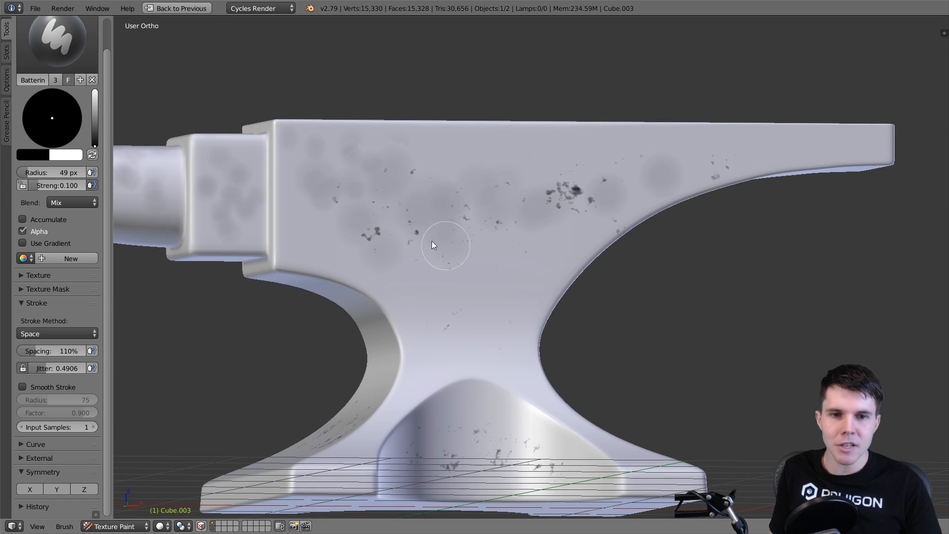
middle_click_drag(432, 241, 497, 236)
middle_click_drag(478, 268, 437, 232)
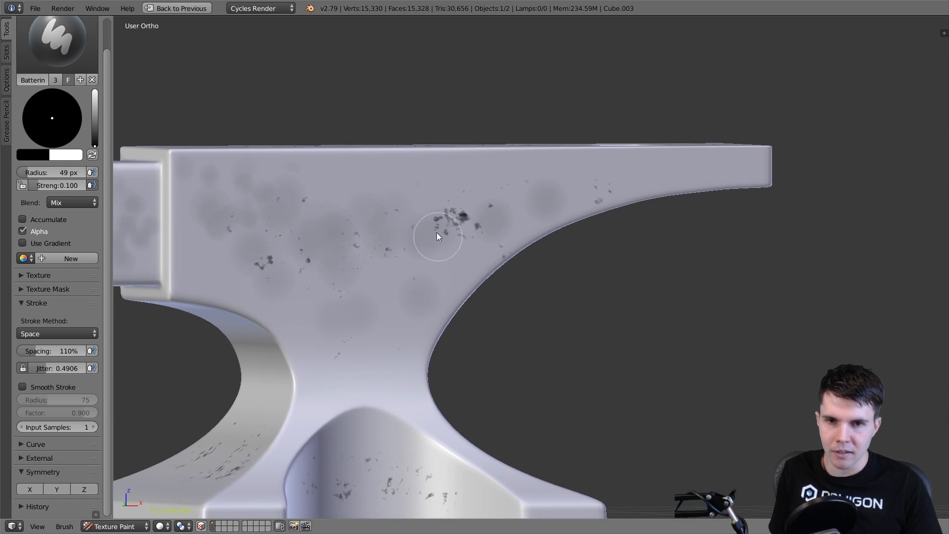
- Set the Battering brush radius to 33 px and paint faint smudges along the side of the narrow heel
mouse_move(533, 199)
middle_mouse_down()
mouse_move(542, 198)
mouse_move(447, 205)
middle_mouse_up()
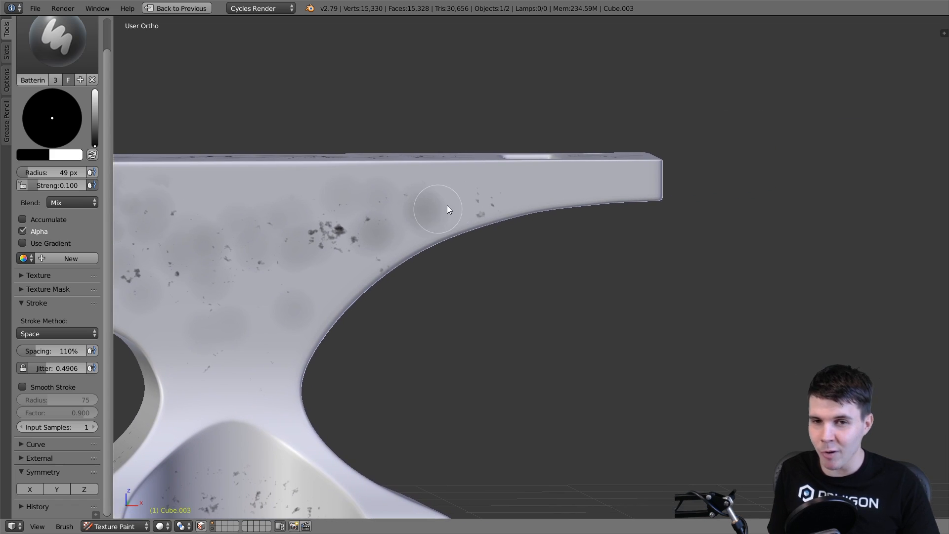
key("f")
left_click(465, 203)
mouse_move(545, 193)
left_mouse_down()
mouse_move(426, 204)
mouse_move(633, 190)
left_mouse_up()
- Enlarge the brush radius to 71 px and paint faint smudges around the pitting on the base's slope below the horn
mouse_move(306, 194)
middle_mouse_down("shift")
mouse_move(479, 141)
mouse_move(551, 85)
middle_mouse_up("shift")
mouse_move(395, 228)
middle_mouse_down()
mouse_move(407, 253)
mouse_move(466, 165)
middle_mouse_up()
scroll(410, 257, "up", 2)
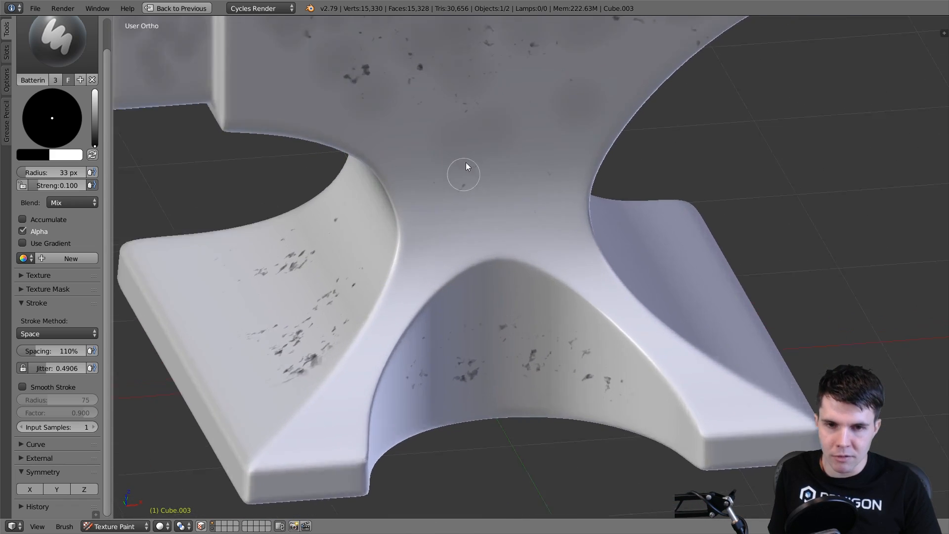
scroll(435, 255, "up", 3)
middle_click_drag(434, 257, 501, 75, "shift")
mouse_move(396, 237)
middle_mouse_down()
mouse_move(547, 253)
mouse_move(547, 277)
middle_mouse_up()
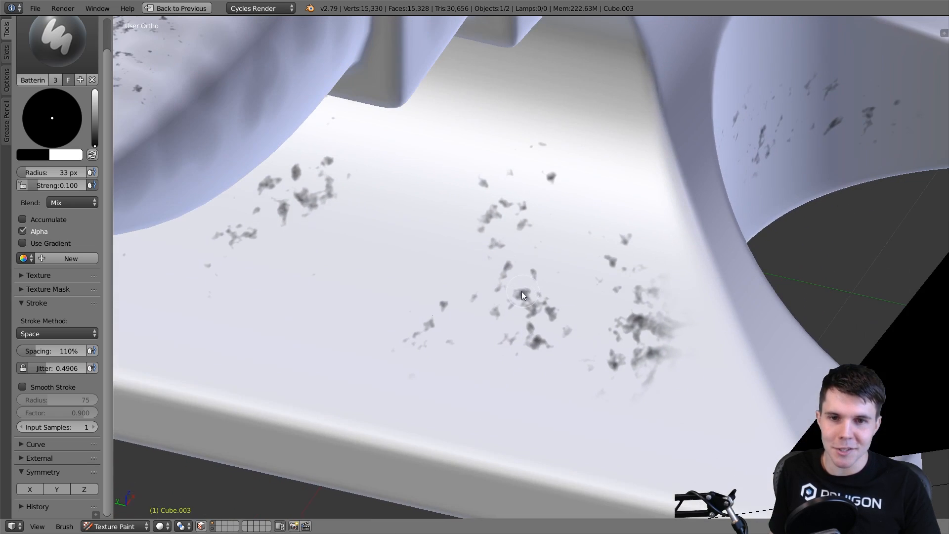
key("f")
left_click(533, 290)
mouse_move(500, 222)
left_mouse_down()
mouse_move(537, 195)
mouse_move(558, 297)
left_mouse_up()
key("f")
left_click(570, 301)
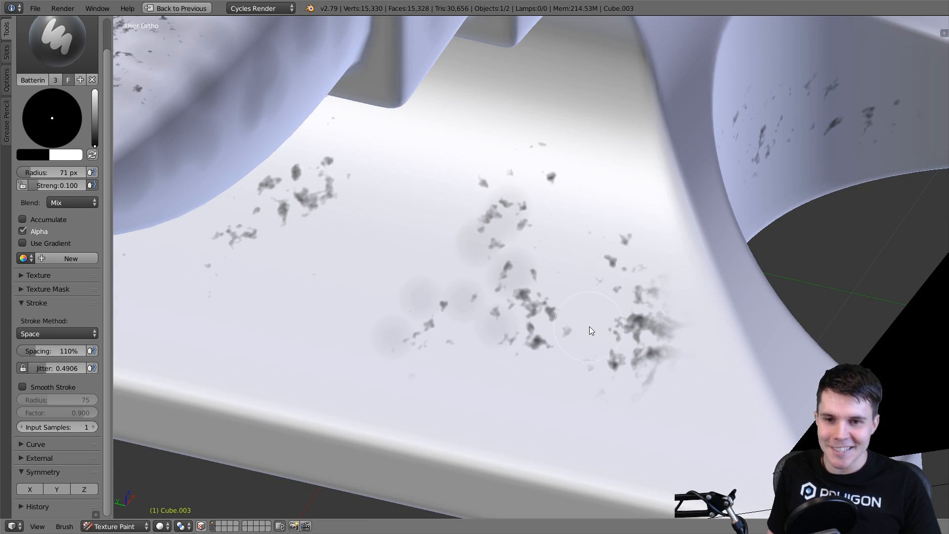
mouse_move(637, 310)
left_mouse_down()
mouse_move(639, 351)
mouse_move(455, 161)
left_mouse_up()
- Continue the faint smudges across the rest of the slope under the horn and over the pitted recess in the base's side
middle_click_drag(516, 242, 527, 199)
mouse_move(357, 211)
left_mouse_down()
mouse_move(230, 170)
mouse_move(378, 215)
left_mouse_up()
left_click_drag(443, 172, 492, 206)
mouse_move(491, 206)
middle_mouse_down()
mouse_move(554, 245)
mouse_move(526, 250)
mouse_move(608, 264)
mouse_move(409, 321)
middle_mouse_up()
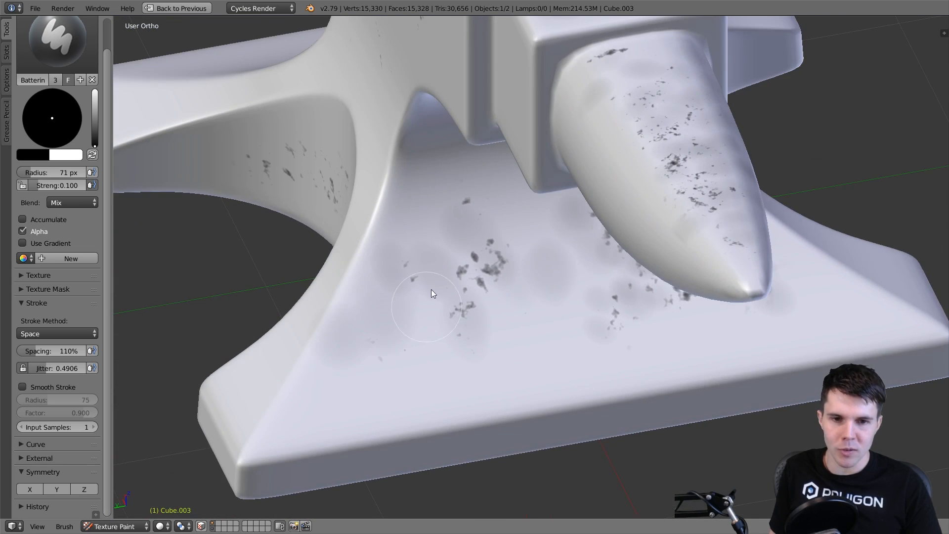
mouse_move(554, 280)
middle_mouse_down()
mouse_move(554, 294)
mouse_move(463, 297)
mouse_move(517, 292)
mouse_move(481, 238)
mouse_move(563, 255)
mouse_move(430, 220)
middle_mouse_up()
left_click_drag(430, 220, 565, 206)
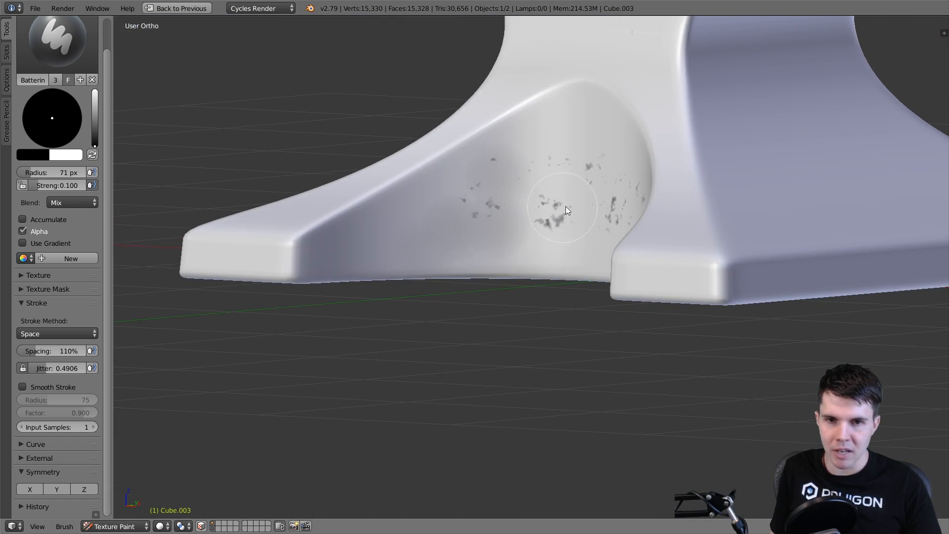
mouse_move(565, 206)
middle_mouse_down()
mouse_move(614, 197)
mouse_move(621, 121)
mouse_move(547, 183)
mouse_move(541, 249)
mouse_move(542, 159)
mouse_move(596, 226)
mouse_move(500, 208)
mouse_move(389, 222)
mouse_move(596, 206)
mouse_move(511, 271)
mouse_move(601, 223)
mouse_move(456, 175)
middle_mouse_up()
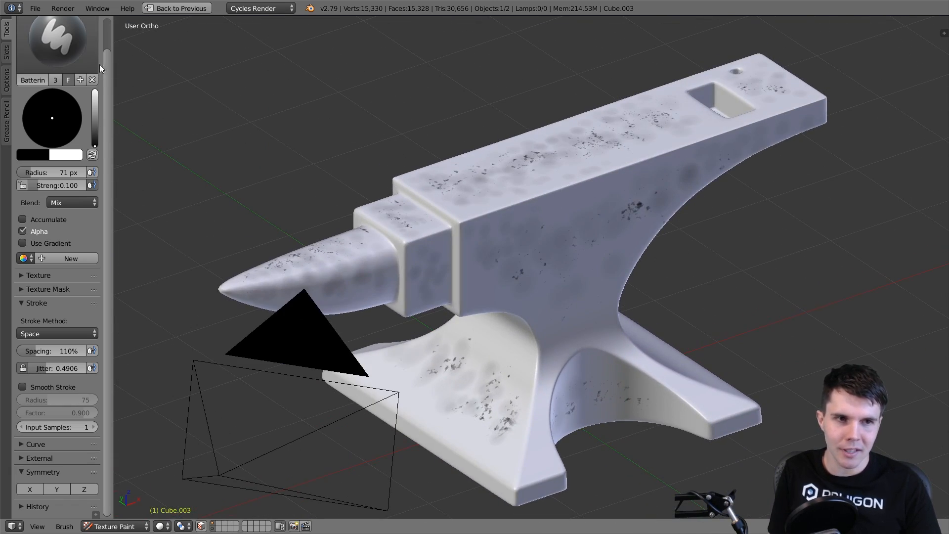
- Inspect the painted wear on the whole anvil, restore the multi-editor layout and examine the scratches in the reference photo
scroll(99, 64, "up", 2)
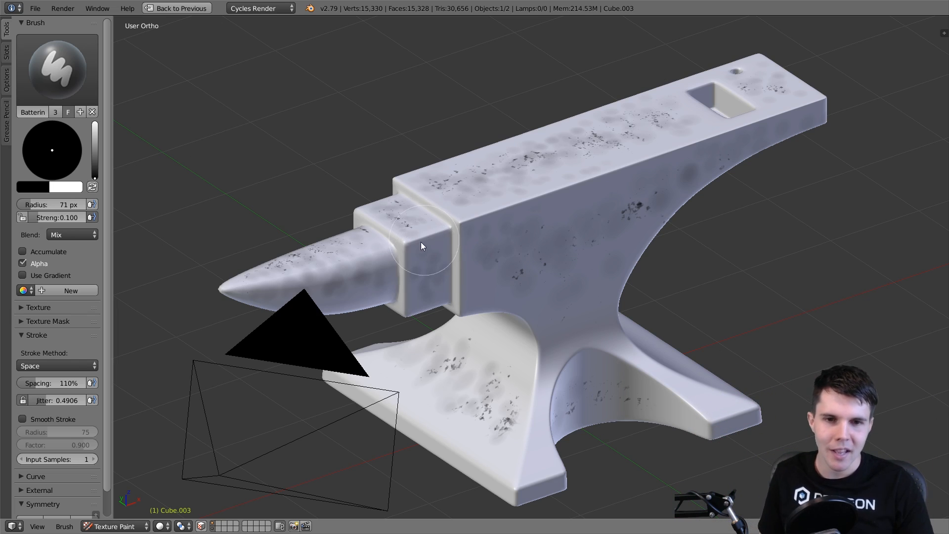
middle_click_drag(420, 242, 601, 223)
scroll(408, 210, "up", 3)
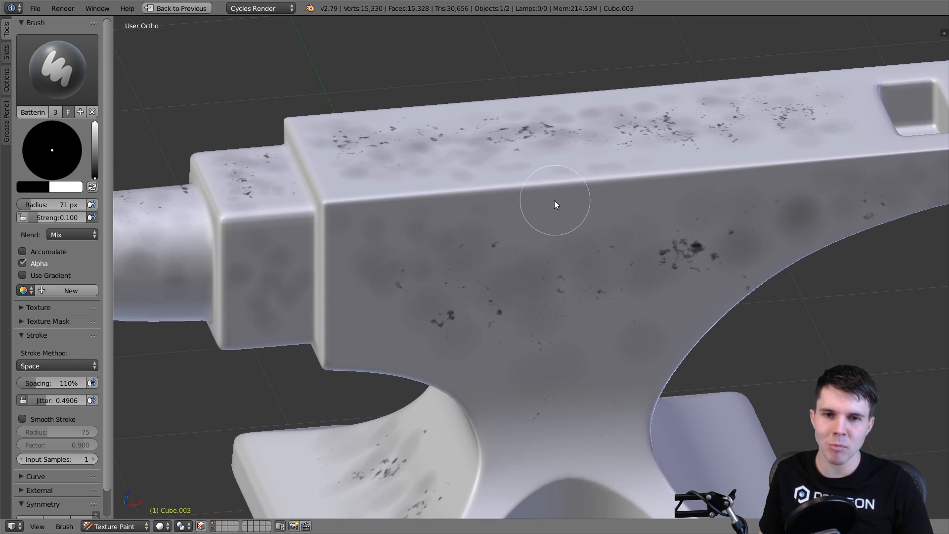
middle_click_drag(540, 200, 556, 211)
scroll(557, 212, "down", 5)
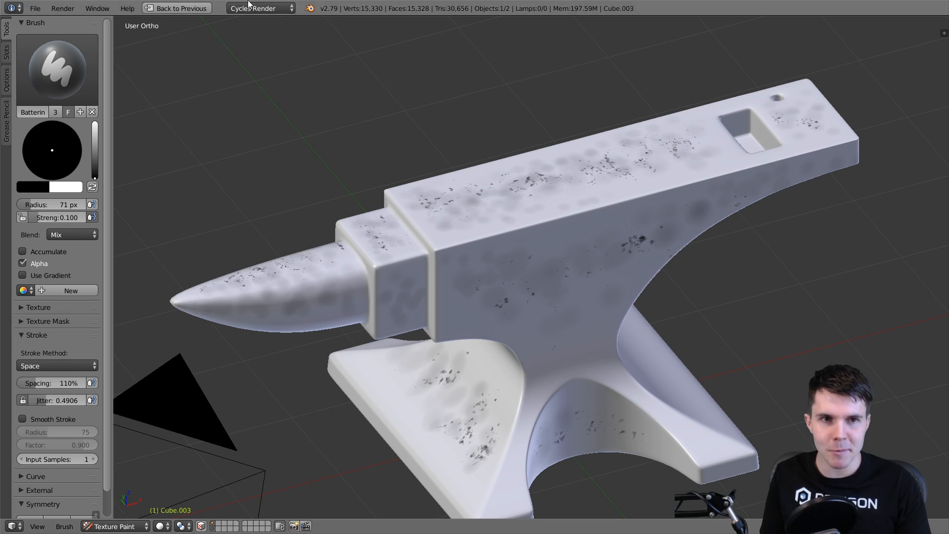
left_click(177, 8)
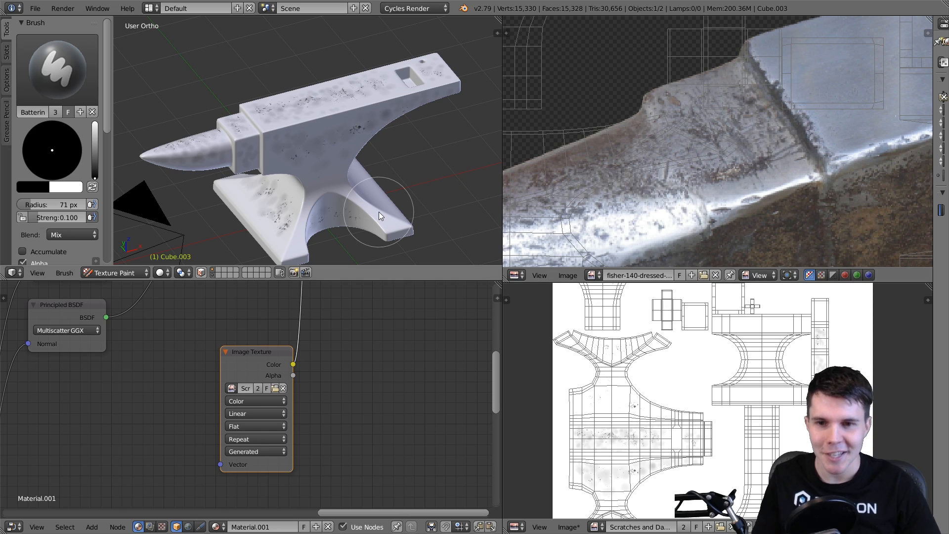
scroll(758, 186, "down", 3)
scroll(758, 186, "up", 5)
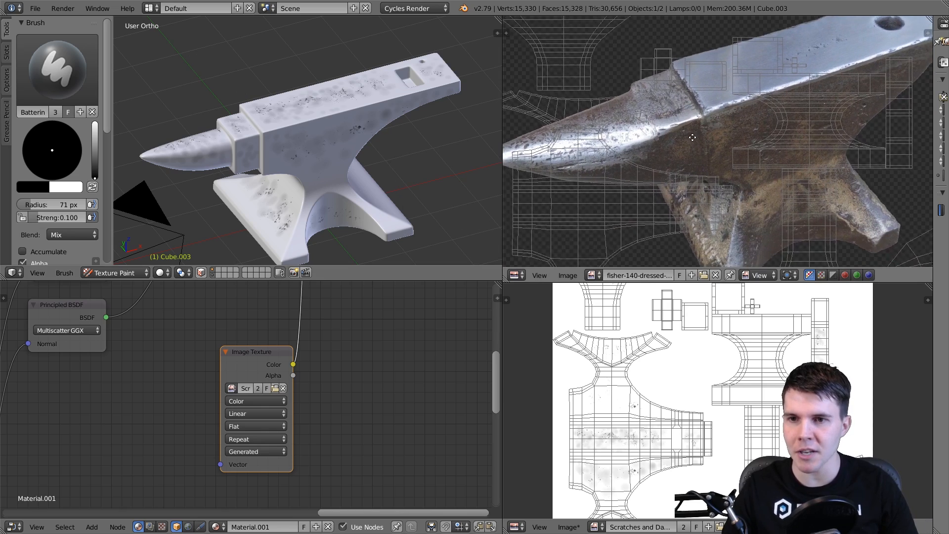
middle_click_drag(671, 109, 705, 132)
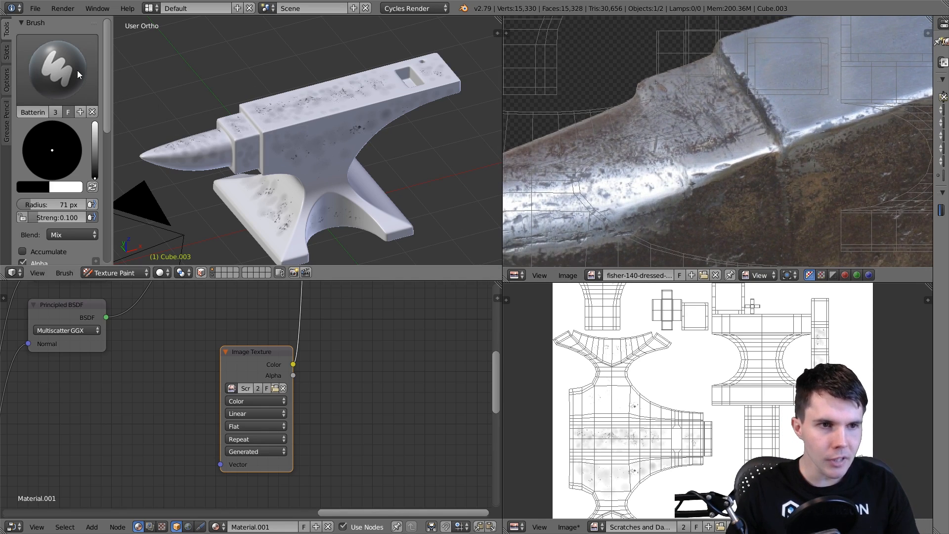
- Switch to the TexDraw brush and set its radius to 11 px over the body's side
left_click(69, 84)
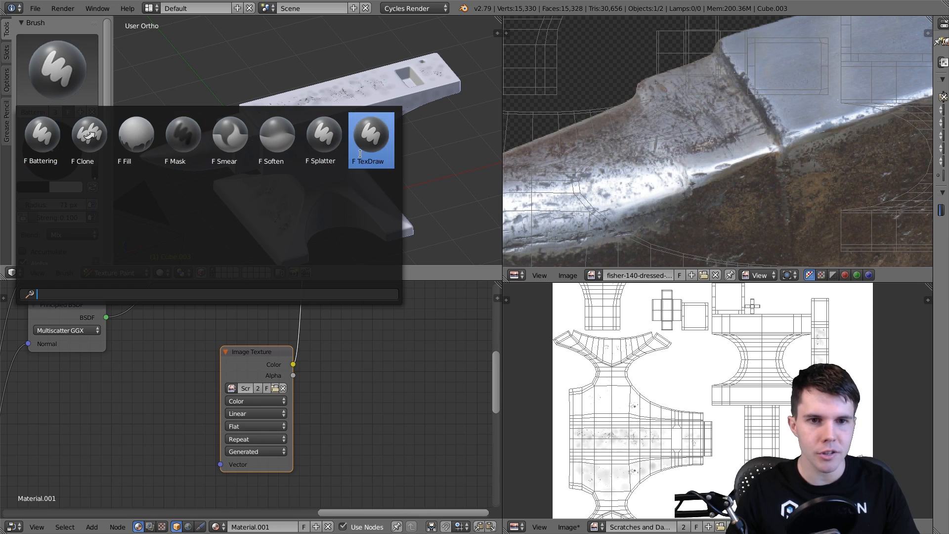
left_click(371, 141)
scroll(361, 127, "up", 3)
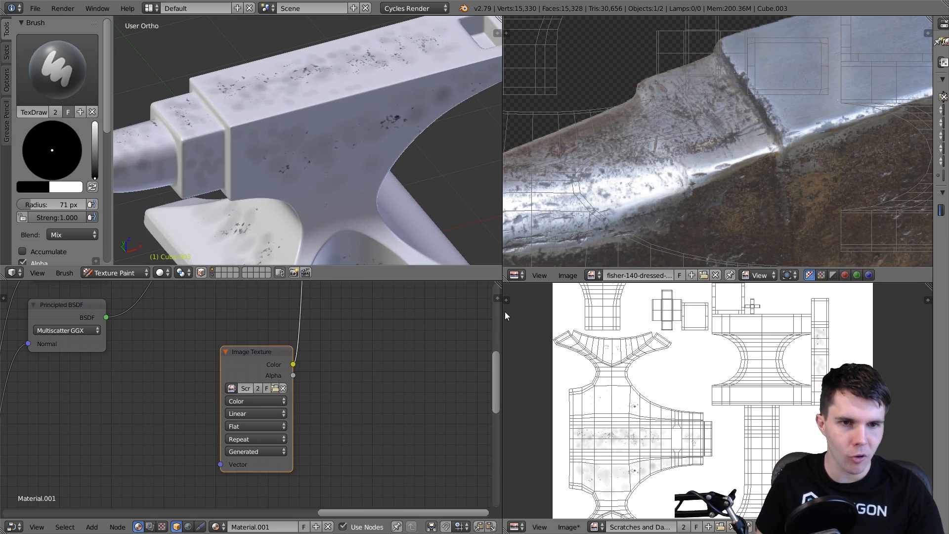
scroll(350, 178, "up", 4)
scroll(325, 119, "up", 3)
key("f")
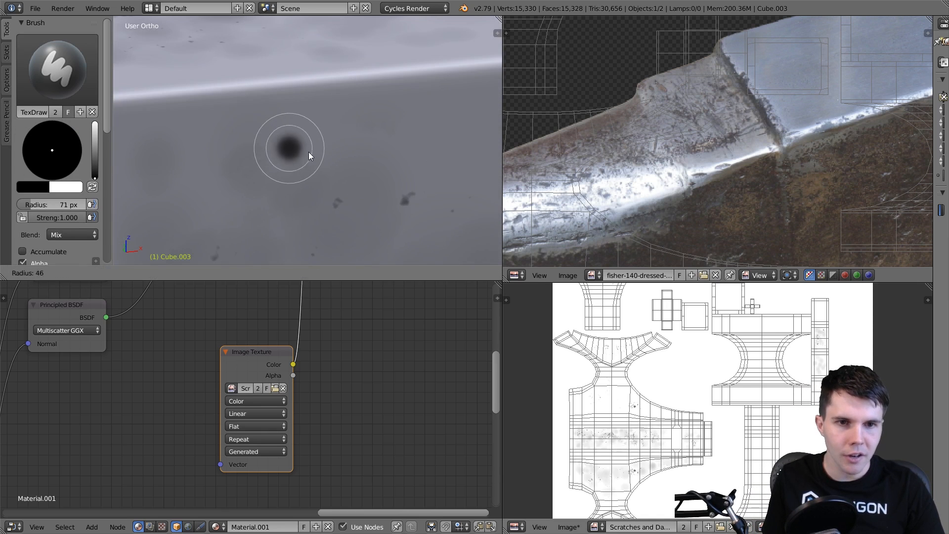
left_click(295, 147)
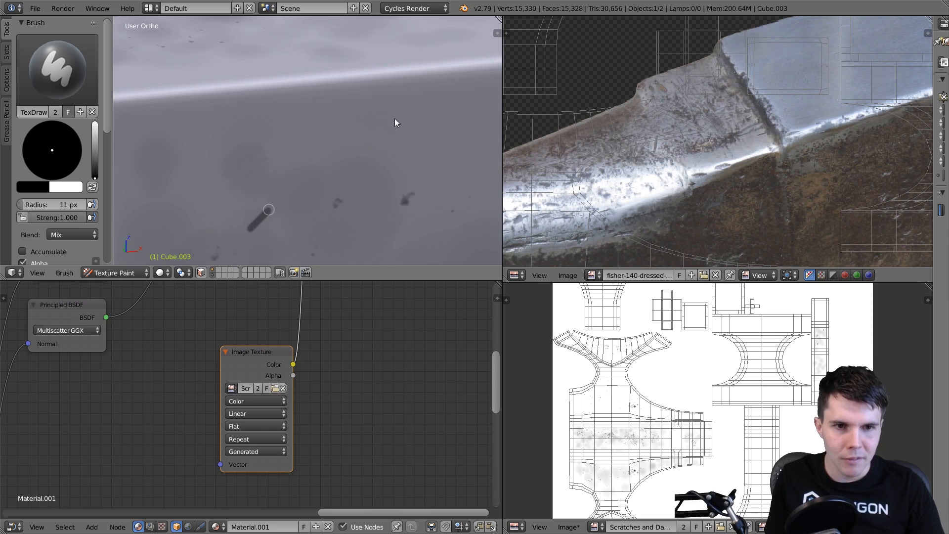
- Try painting long scratch lines on the body's side with the TexDraw brush, and undo them
left_click_drag(393, 132, 381, 132)
scroll(376, 148, "down", 3)
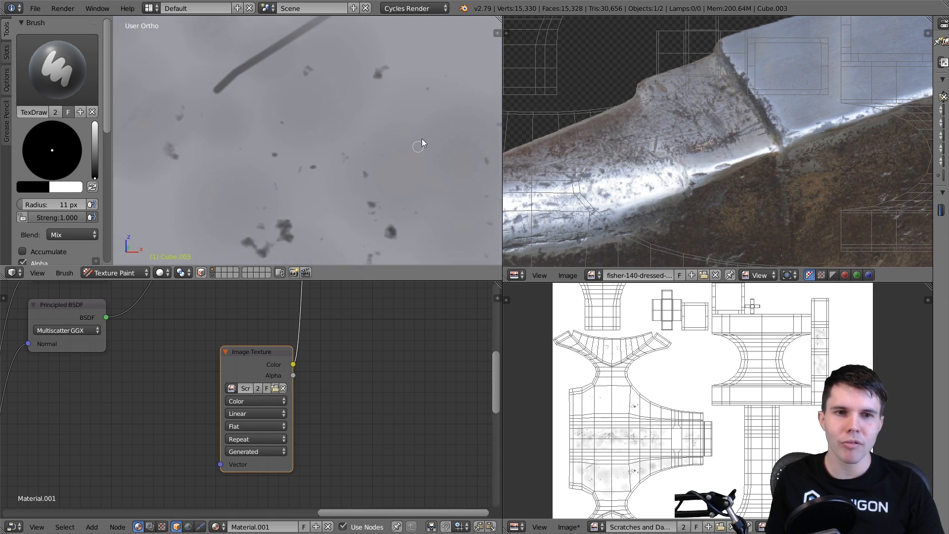
middle_click_drag(369, 182, 359, 188, "shift")
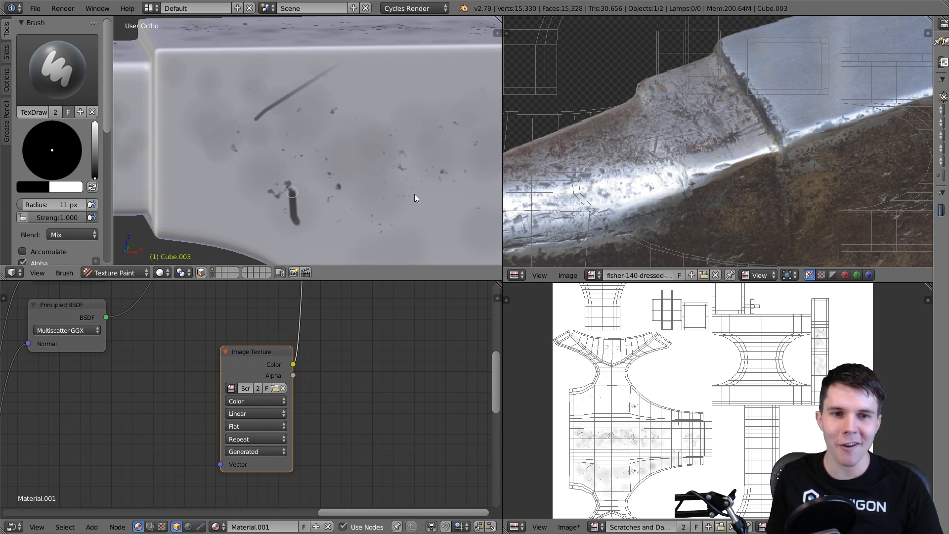
left_click_drag(415, 194, 403, 197)
middle_click_drag(404, 204, 342, 174, "shift")
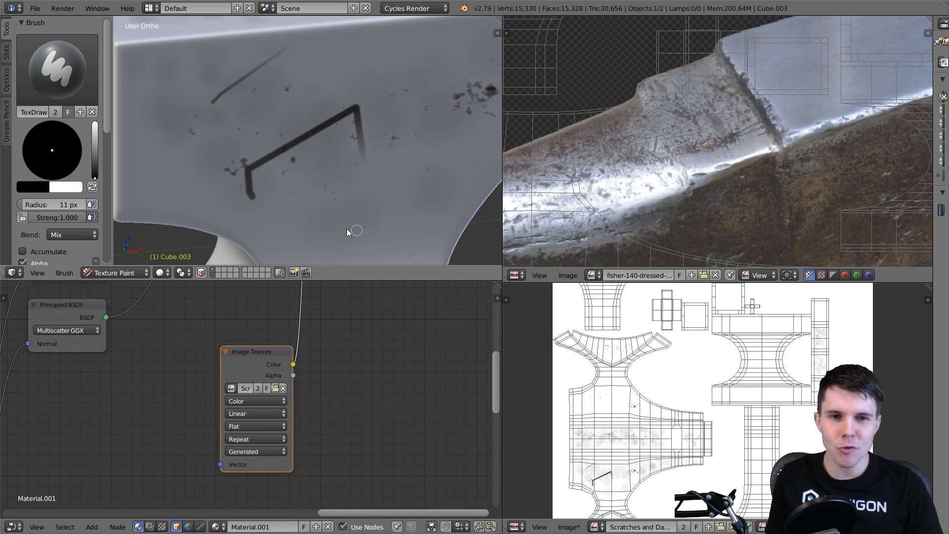
left_click_drag(345, 227, 432, 220)
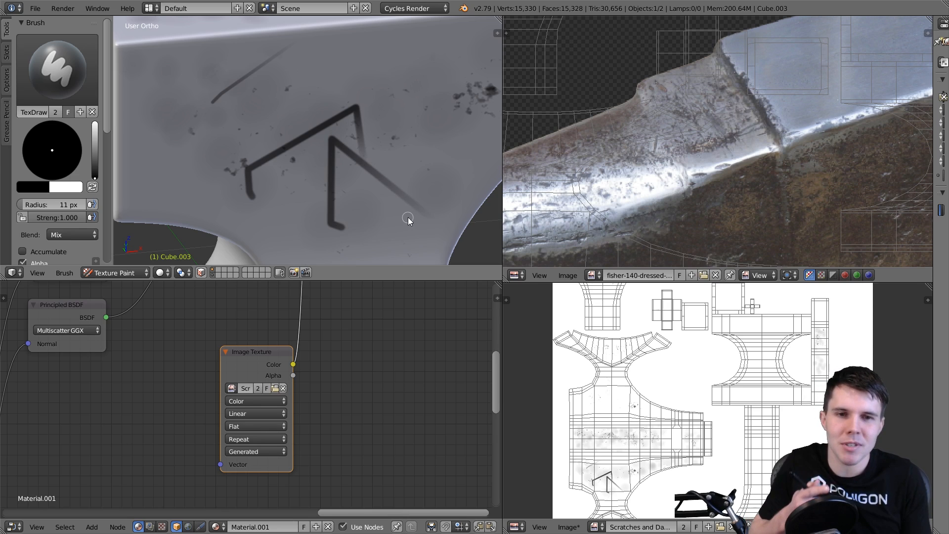
key("ctrl+z")
key("ctrl+z")
key("ctrl+z")
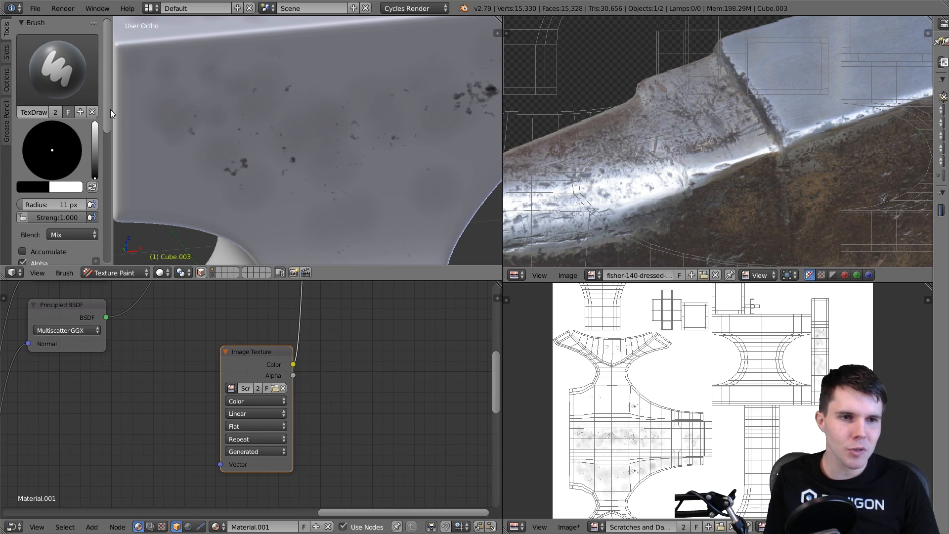
- Enable Smooth Stroke for the TexDraw brush, test it with strokes on the body's side and undo them
left_click_drag(108, 112, 94, 210)
left_click(47, 207)
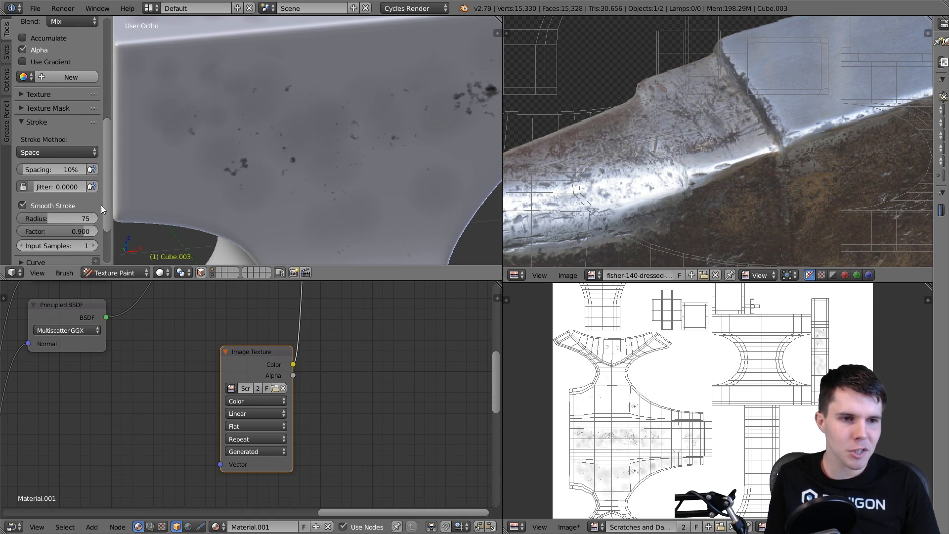
mouse_move(297, 195)
left_mouse_down()
mouse_move(301, 117)
mouse_move(361, 166)
left_mouse_up()
mouse_move(240, 153)
left_mouse_down()
mouse_move(556, 105)
mouse_move(443, 158)
left_mouse_up()
key("ctrl+z")
key("ctrl+z")
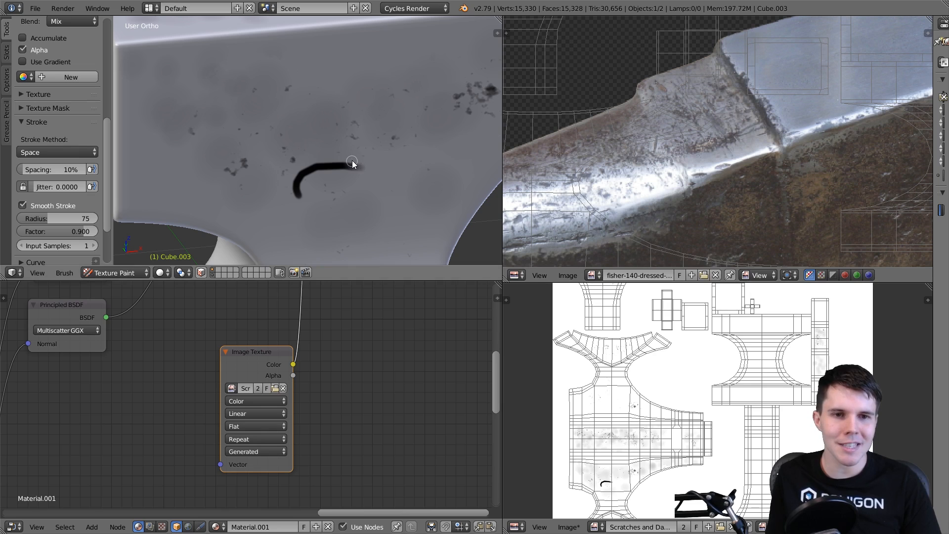
- Switch to Photos to view the scratch image scratch_painted4.png, and return to Blender
mouse_move(361, 150)
middle_mouse_down()
mouse_move(381, 177)
mouse_move(369, 118)
middle_mouse_up()
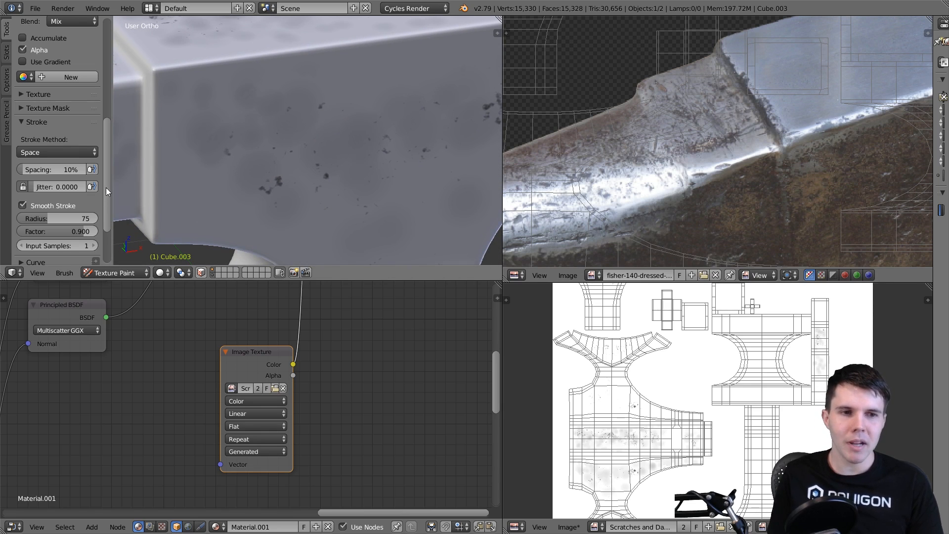
mouse_move(107, 186)
left_mouse_down()
mouse_move(121, 70)
mouse_move(110, 173)
left_mouse_up()
scroll(91, 147, "down", 2)
left_click(278, 181)
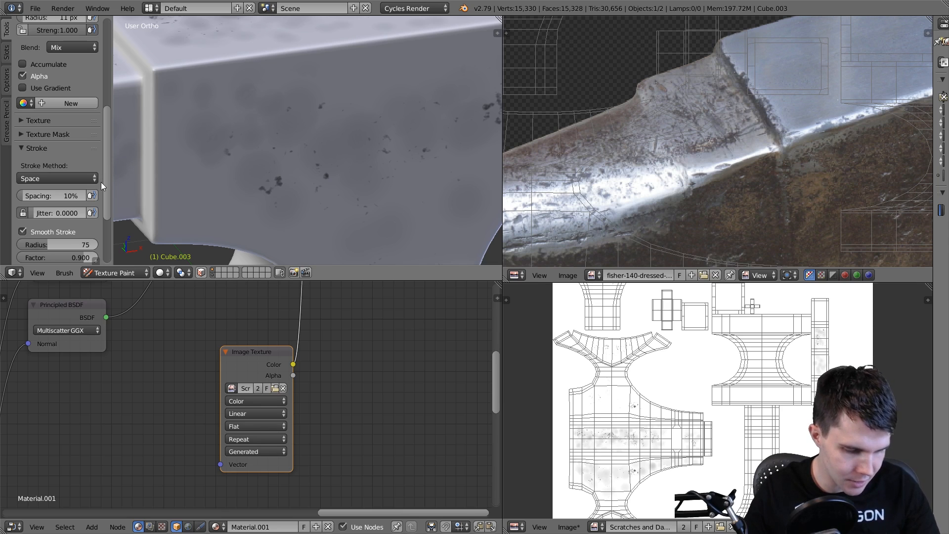
key("alt+Tab")
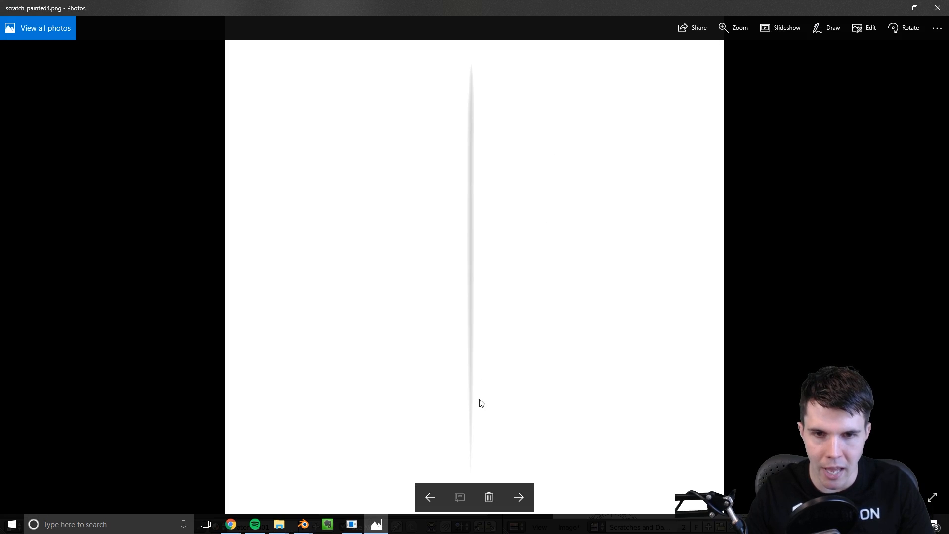
key("alt+Tab")
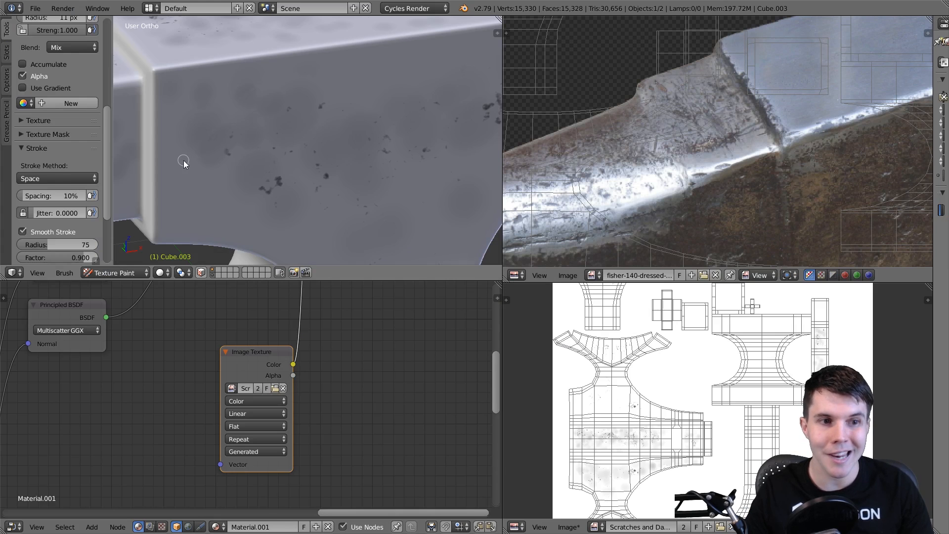
- Duplicate the TexDraw brush as a new brush and name it "Scratch"
scroll(67, 80, "up", 8)
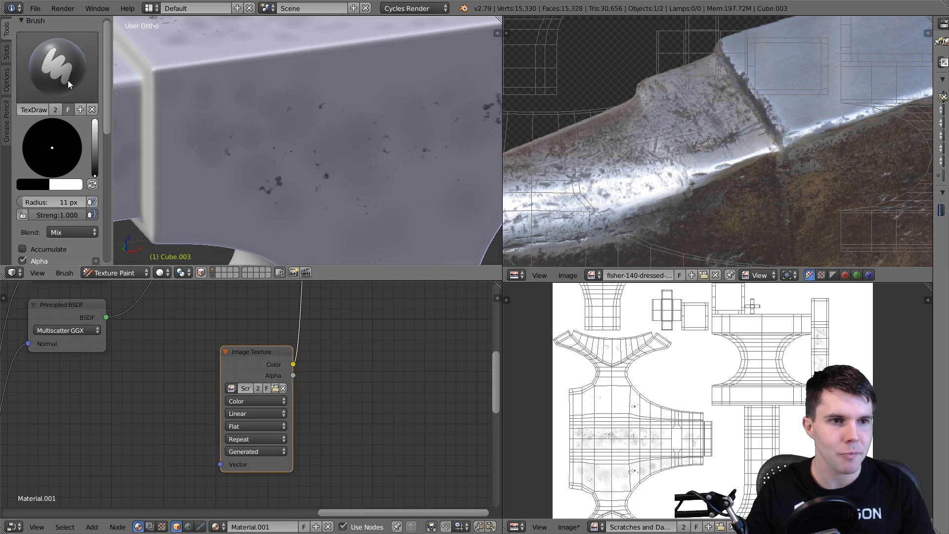
left_click(80, 110)
left_click(34, 109)
type("Scratch")
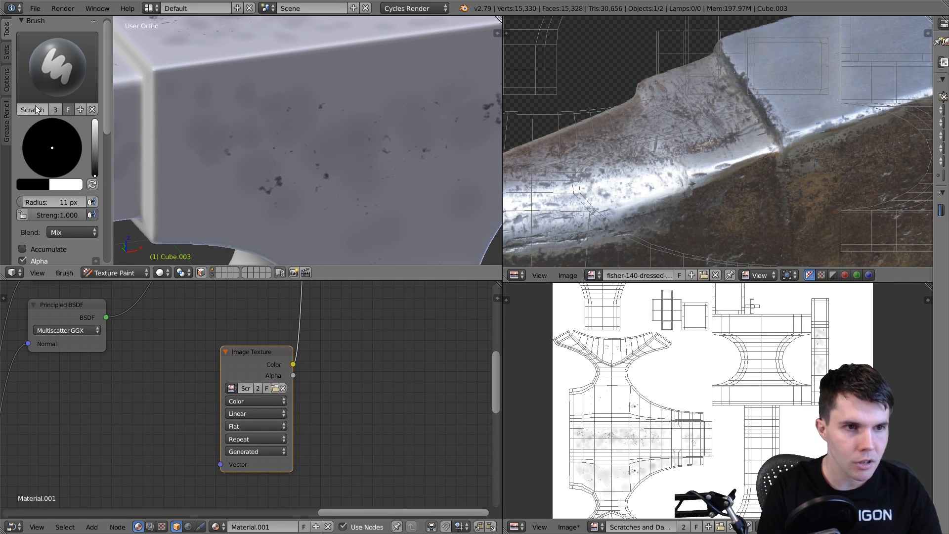
key("Return")
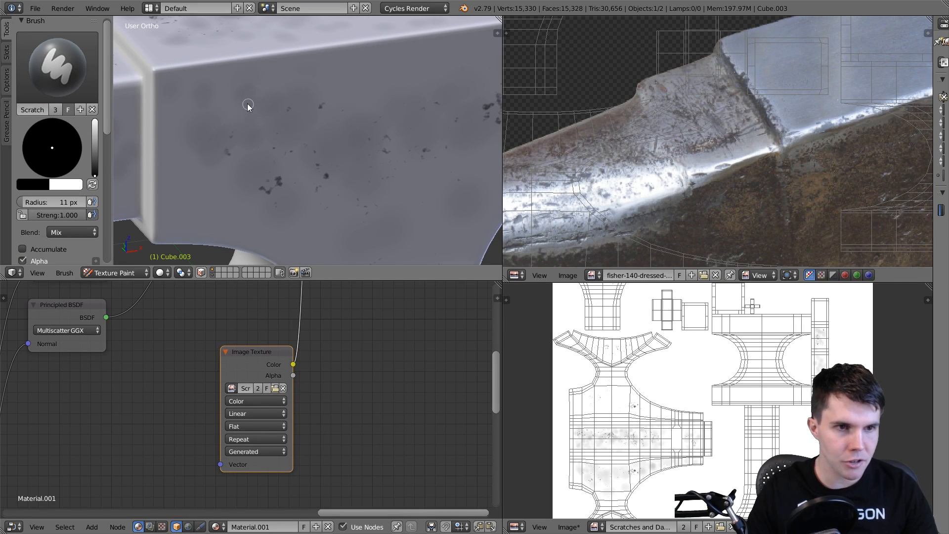
- Maximize the 3D view, expand the Scratch brush's texture settings and add a new texture to the brush
key("shift+space")
scroll(221, 190, "down", 5)
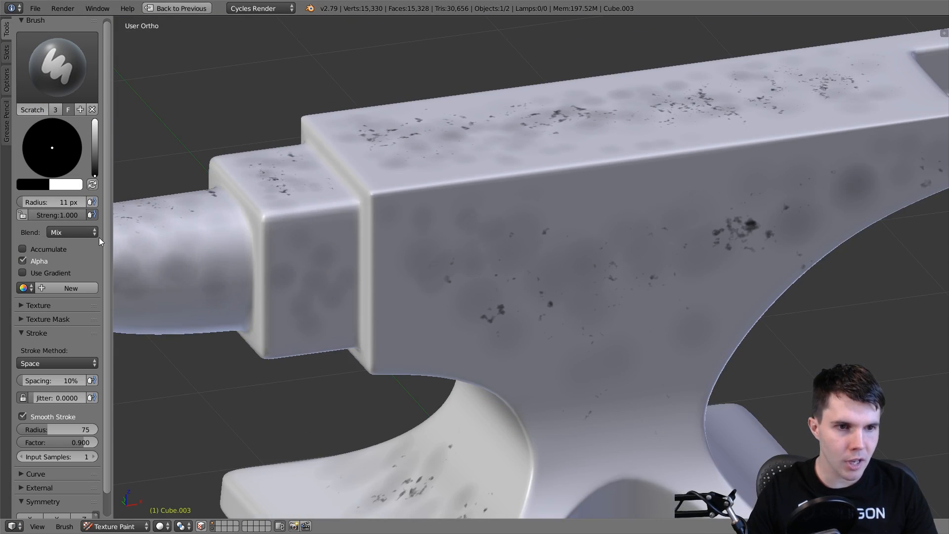
left_click(65, 308)
left_click_drag(105, 301, 108, 345)
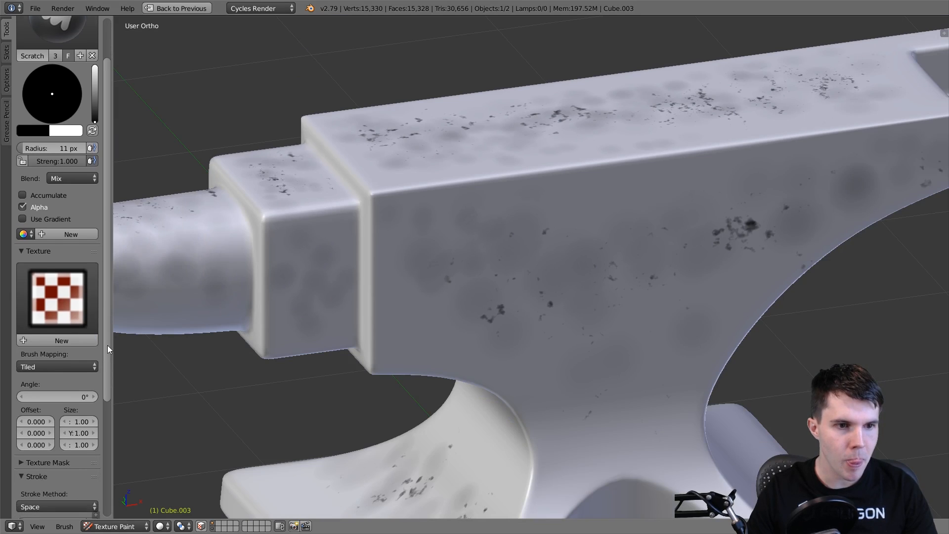
left_click(66, 327)
- Restore the split layout, widen the properties editor and display the Scratch brush's texture Texture.001 in it
key("shift+space")
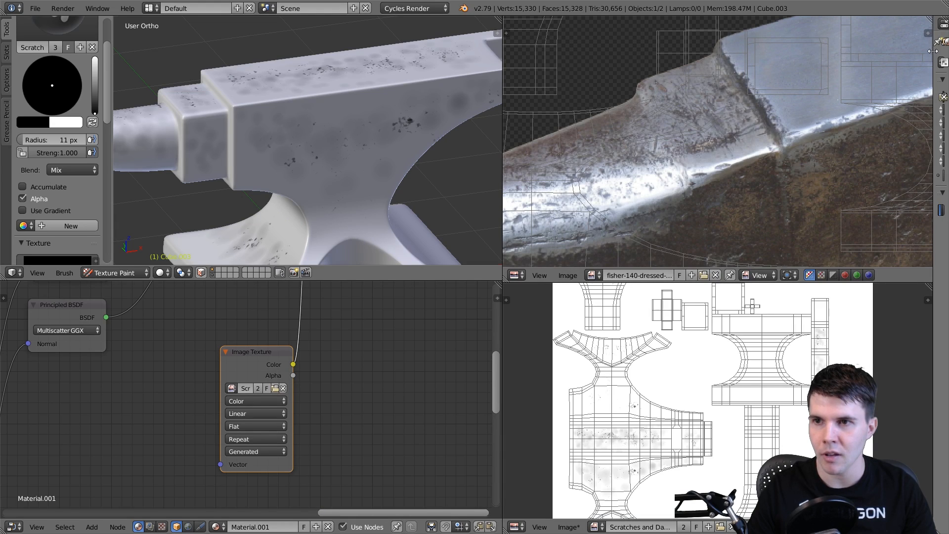
left_click_drag(933, 51, 764, 49)
left_click(870, 60)
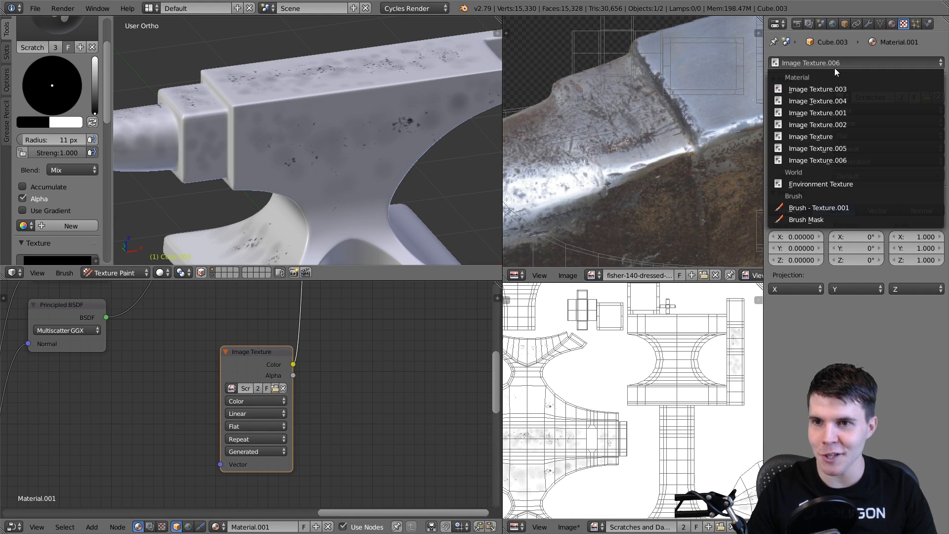
left_click(819, 208)
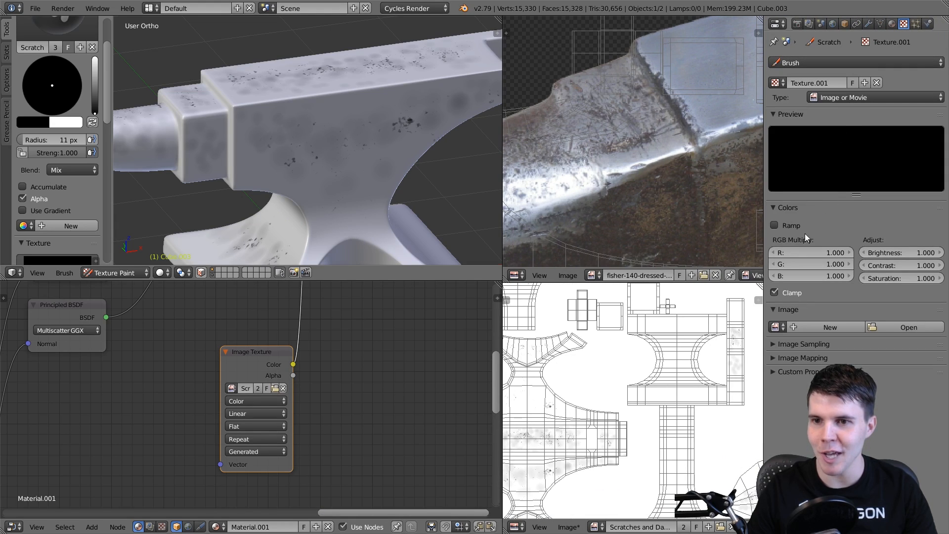
- Load scratch_painted4.png from the Anvil project's Alpha Brushes folder as the brush texture's image, browsing with thumbnails
left_click(871, 328)
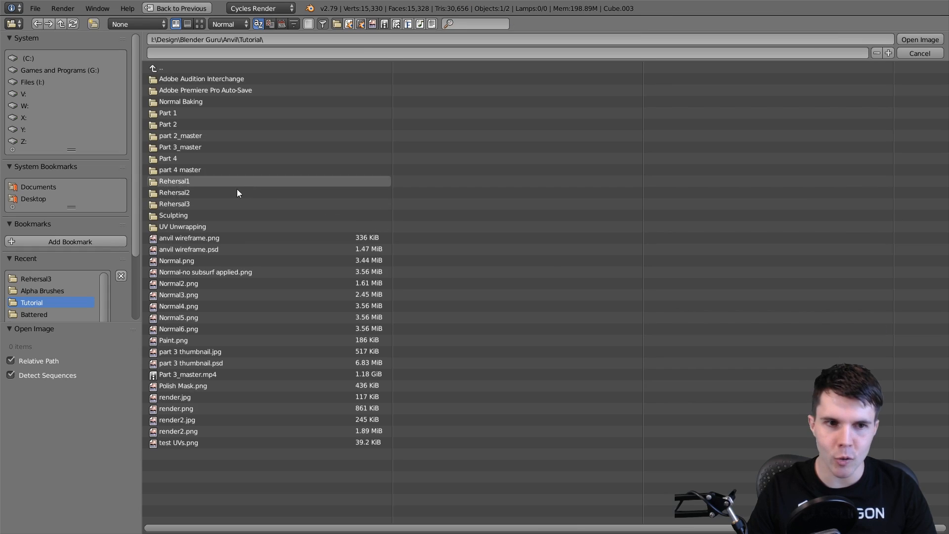
left_click(193, 69)
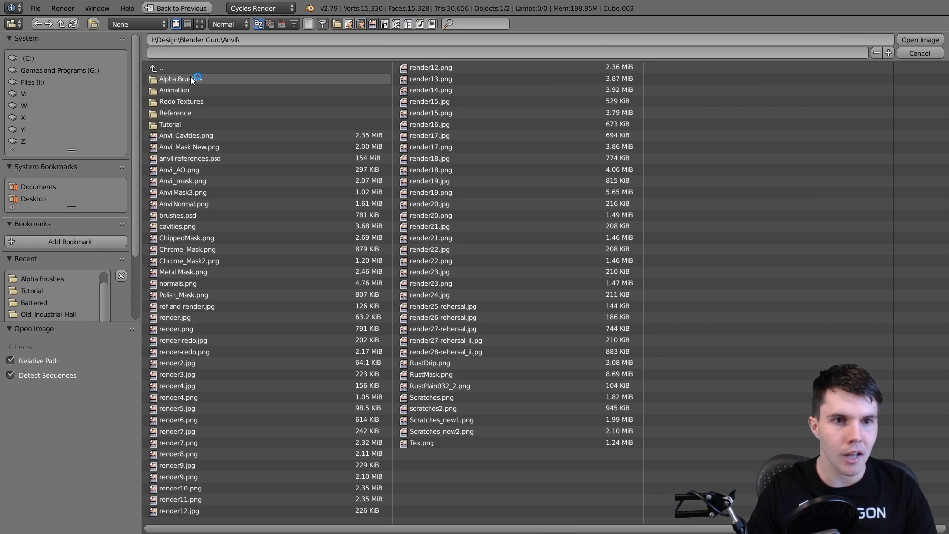
left_click(197, 79)
left_click(199, 24)
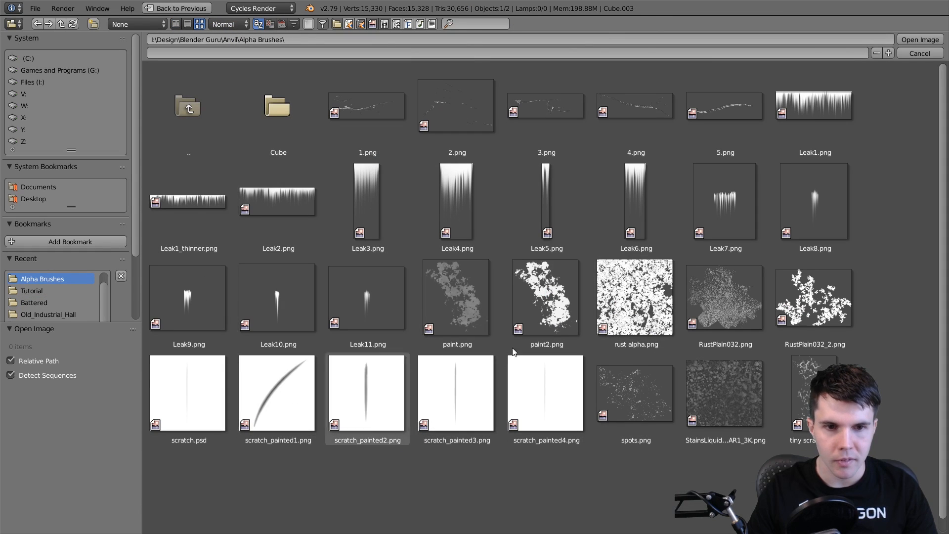
left_click(554, 396)
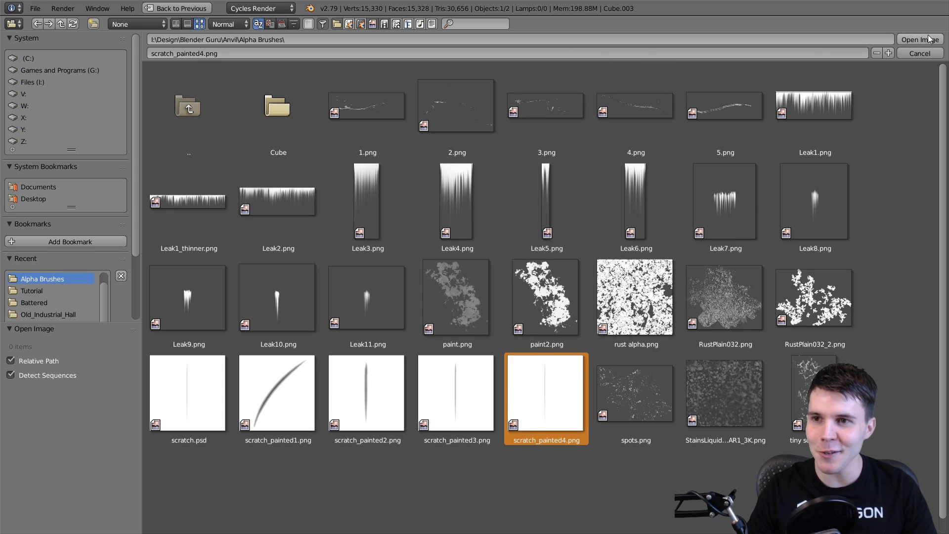
left_click(474, 394)
left_click(378, 393)
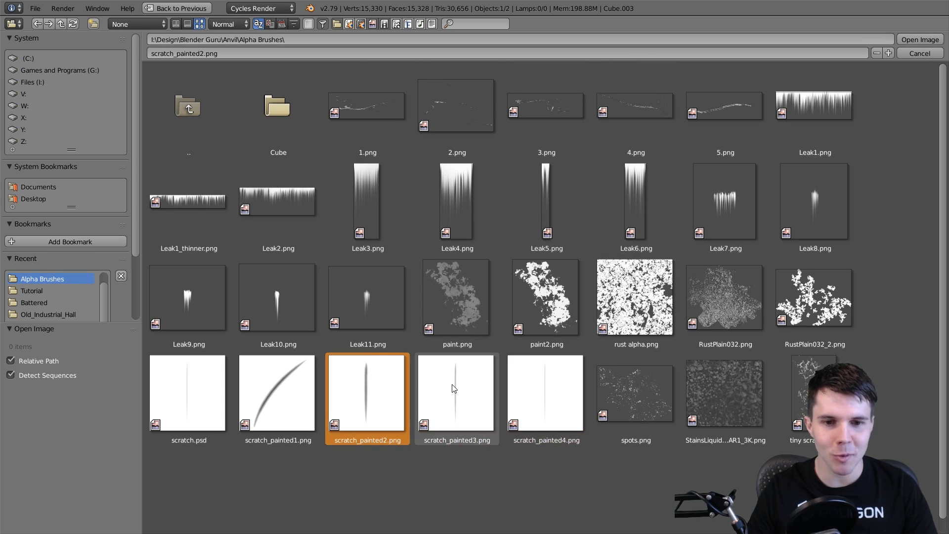
left_click(524, 389)
left_click(380, 391)
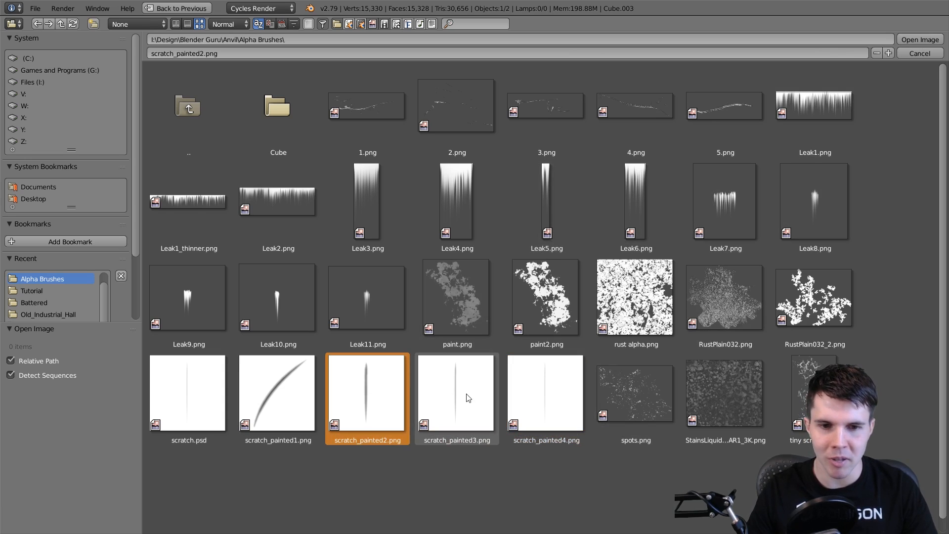
left_click(460, 391)
left_click(547, 390)
left_click(920, 40)
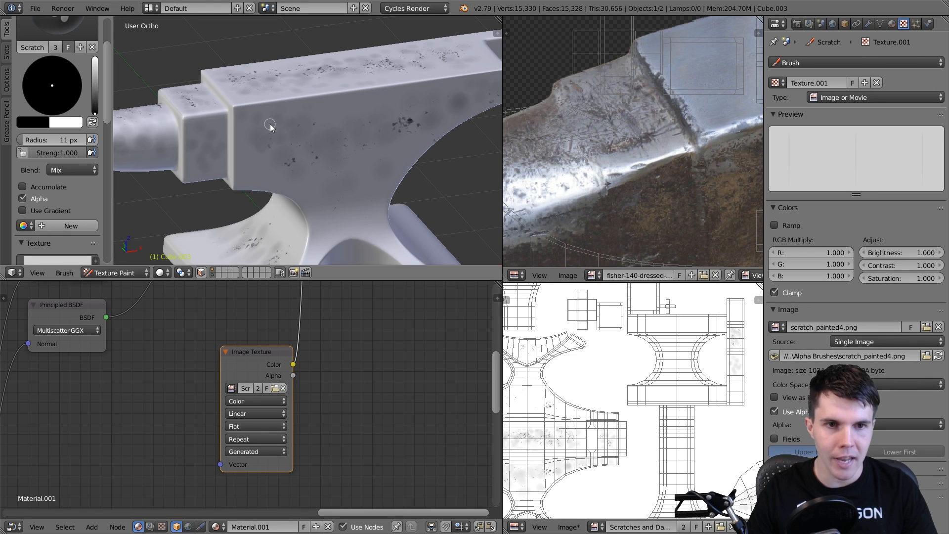
- Set the Scratch brush's radius to 92 px, test a stroke on the body's side and undo it
scroll(274, 133, "up", 4)
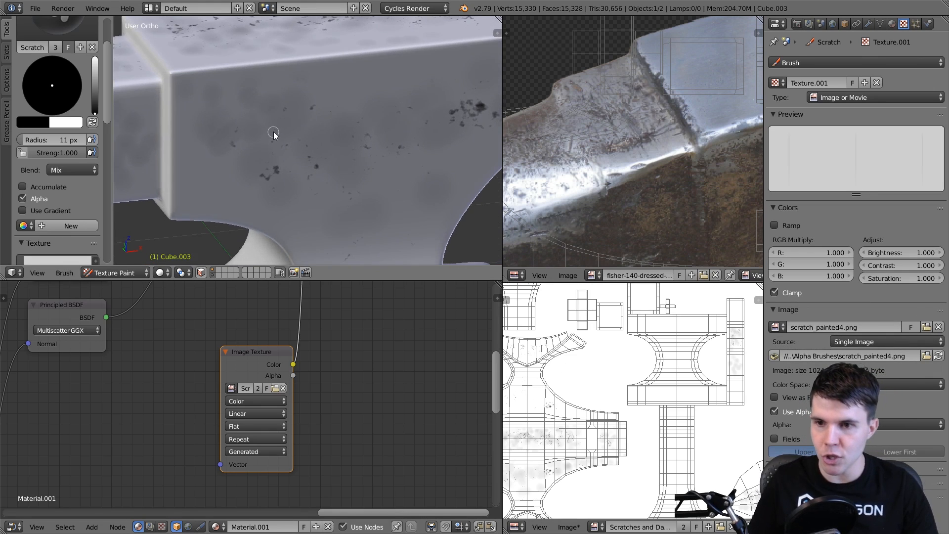
mouse_move(258, 260)
middle_mouse_down()
mouse_move(236, 180)
mouse_move(277, 184)
middle_mouse_up()
key("f")
left_click(311, 175)
left_click_drag(321, 132, 402, 203)
key("ctrl+z")
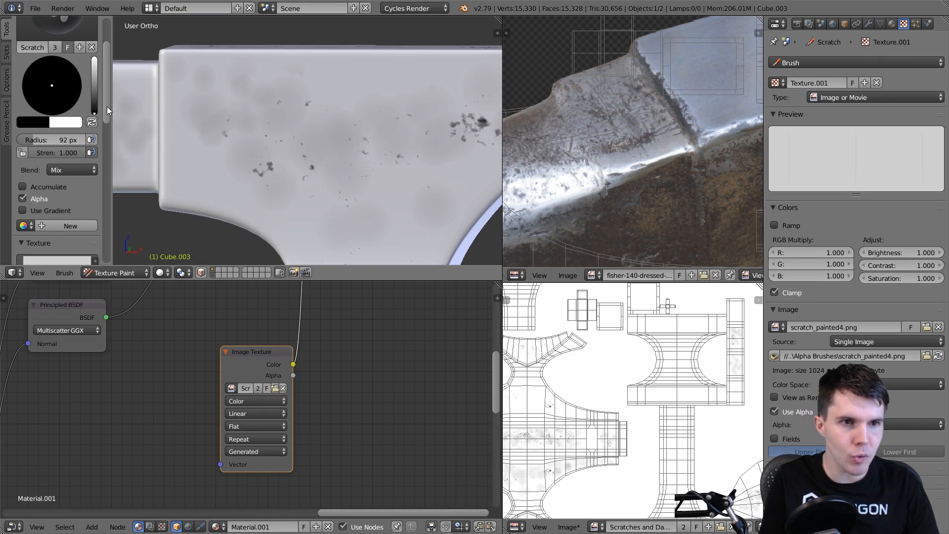
- Swap the brush colours to paint with white, test a stroke on the body's side and undo it
left_click_drag(106, 106, 96, 238)
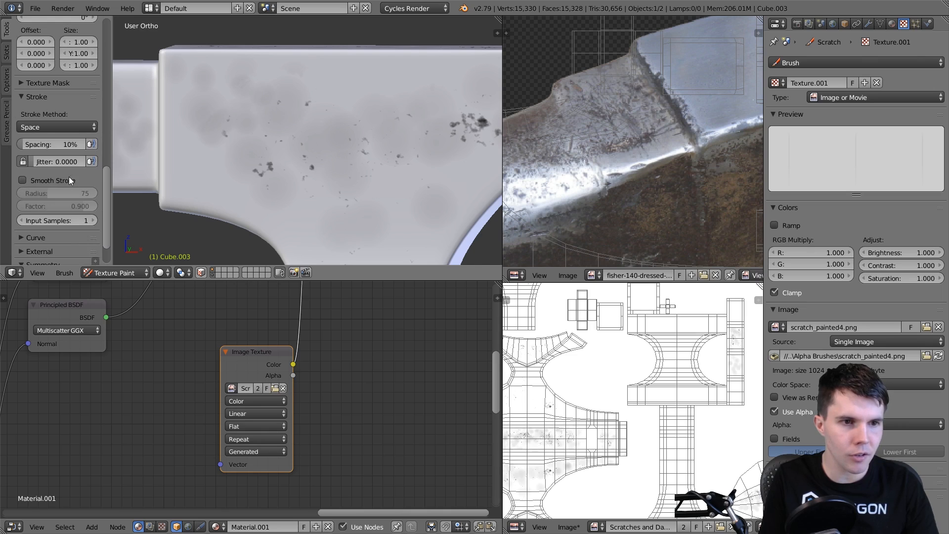
mouse_move(106, 182)
left_mouse_down()
mouse_move(126, 89)
mouse_move(102, 108)
left_mouse_up()
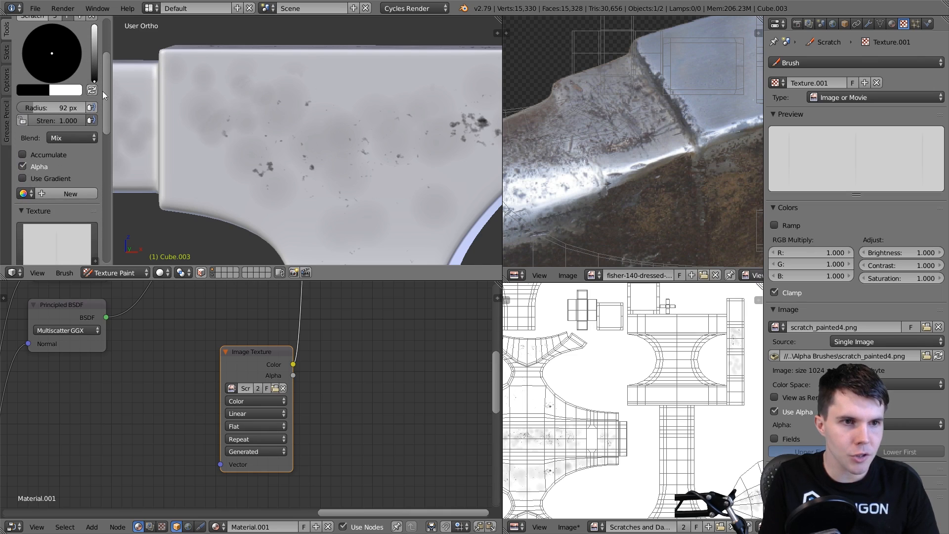
key("x")
left_click_drag(327, 158, 461, 158)
mouse_move(361, 138)
middle_mouse_down()
mouse_move(375, 144)
mouse_move(369, 138)
middle_mouse_up()
key("ctrl+z")
- Set the Scratch texture's brush mapping to Random and test a stroke on the body's side
scroll(105, 123, "down", 8)
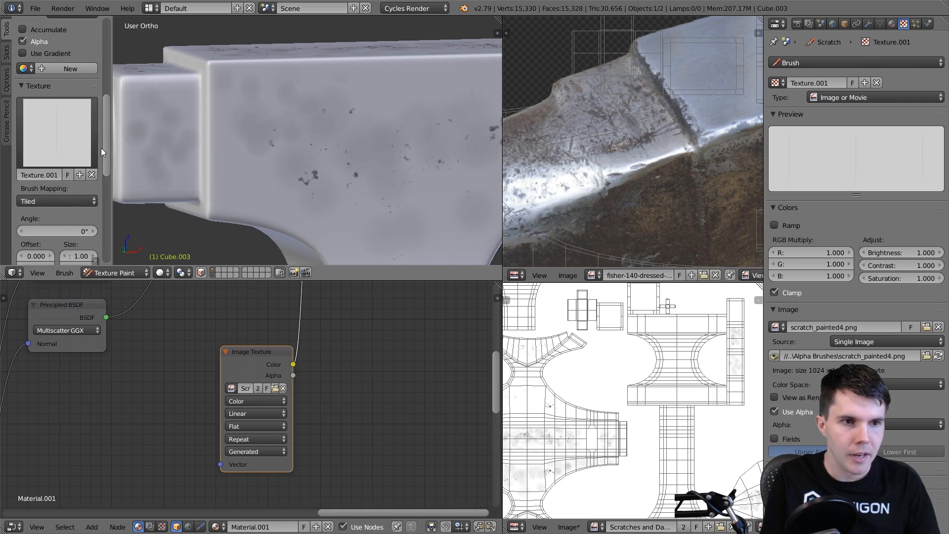
left_click(70, 144)
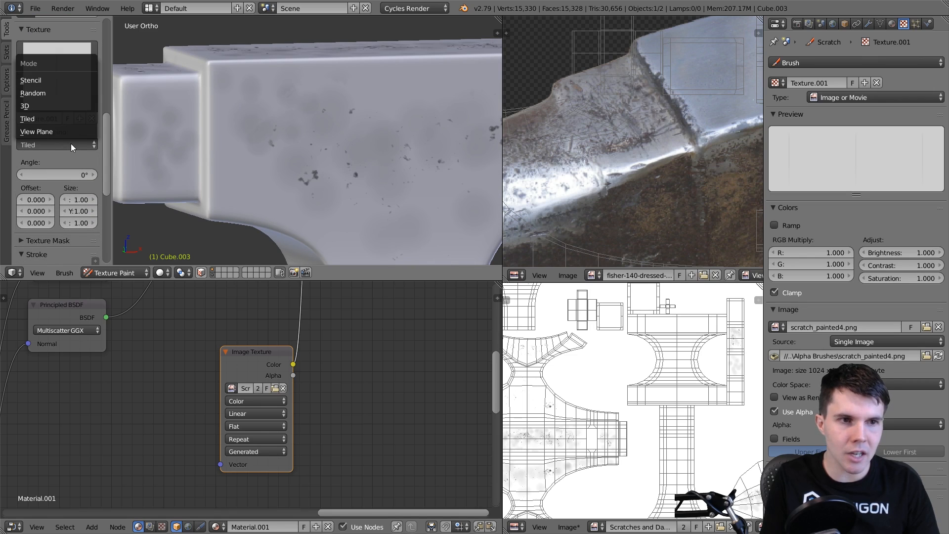
left_click(76, 93)
left_click_drag(390, 161, 346, 159)
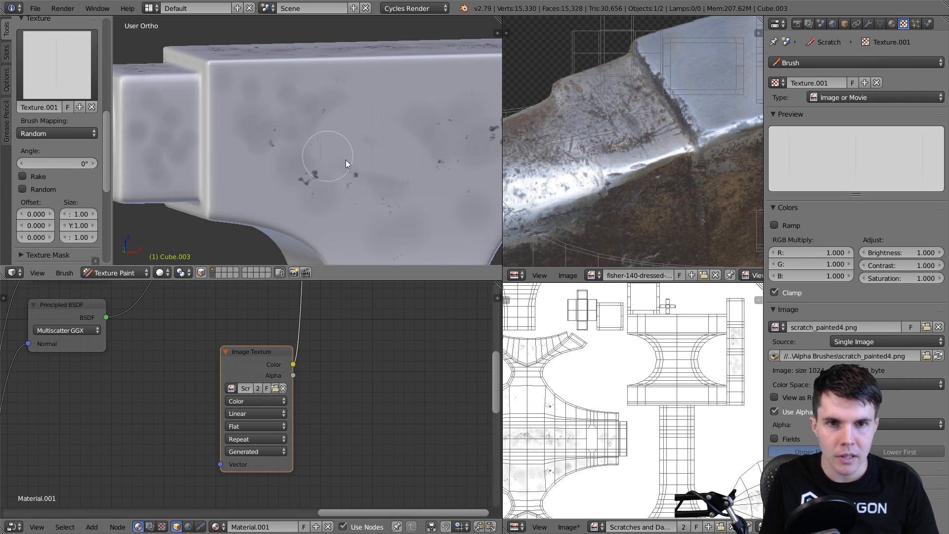
mouse_move(374, 152)
middle_mouse_down()
mouse_move(342, 153)
mouse_move(325, 168)
middle_mouse_up()
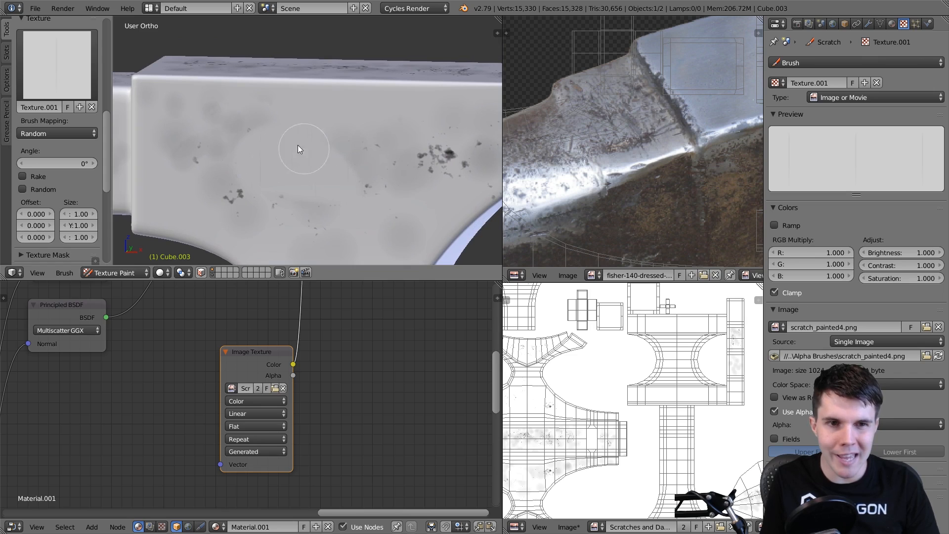
- Set the Scratch brush's blend mode to Multiply and paint test scratches on the body's side
scroll(109, 81, "up", 8)
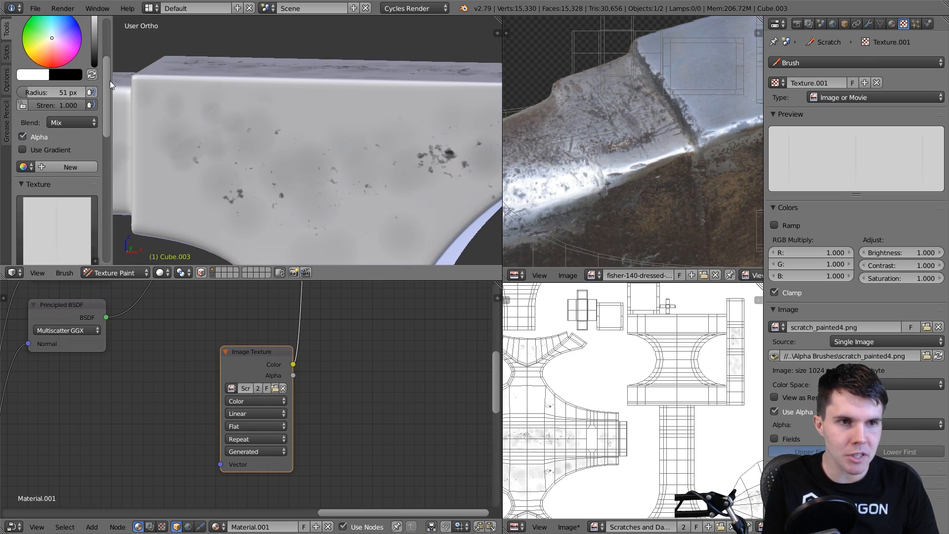
left_click(72, 151)
left_click(62, 203)
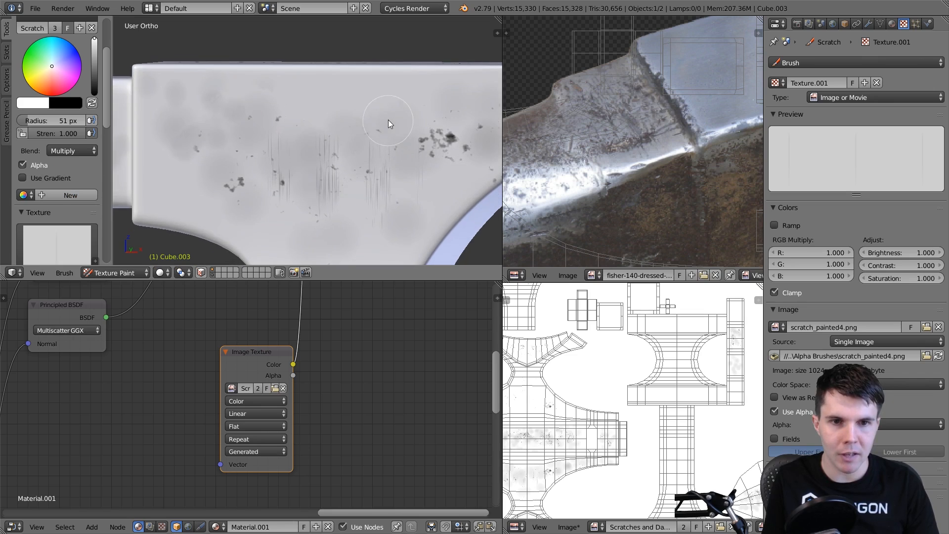
- Inspect the test scratches on the body's side up close and undo them
scroll(366, 95, "up", 3)
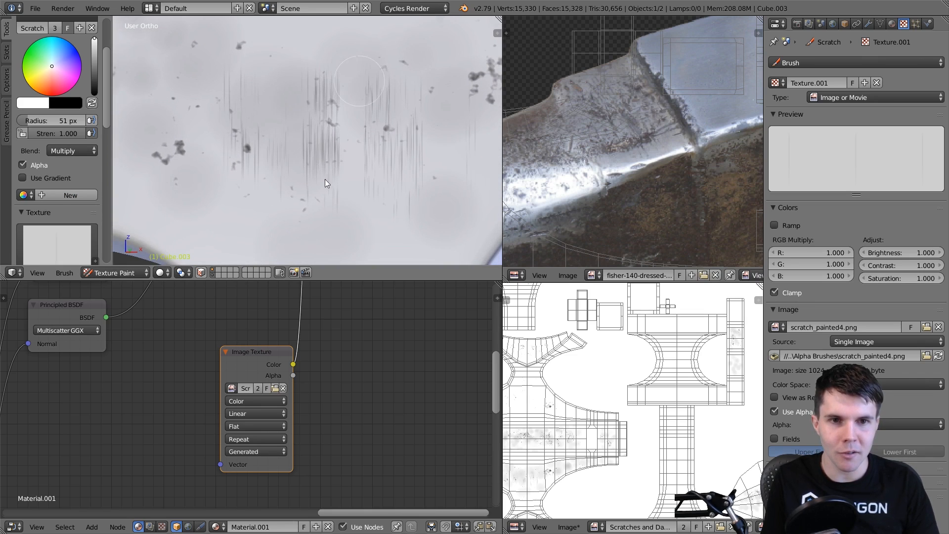
mouse_move(325, 179)
middle_mouse_down()
mouse_move(372, 164)
mouse_move(385, 184)
mouse_move(445, 150)
middle_mouse_up()
key("ctrl+z")
key("ctrl+z")
key("ctrl+z")
key("ctrl+z")
key("ctrl+z")
- Maximize the 3D view and look at the anvil's top face from directly above
middle_click_drag(298, 140, 345, 183, "shift")
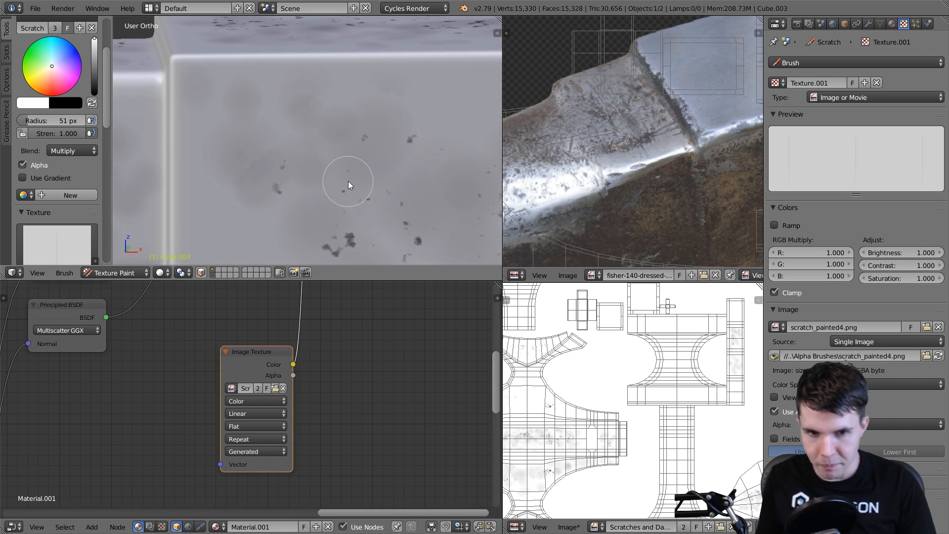
key("ctrl+space")
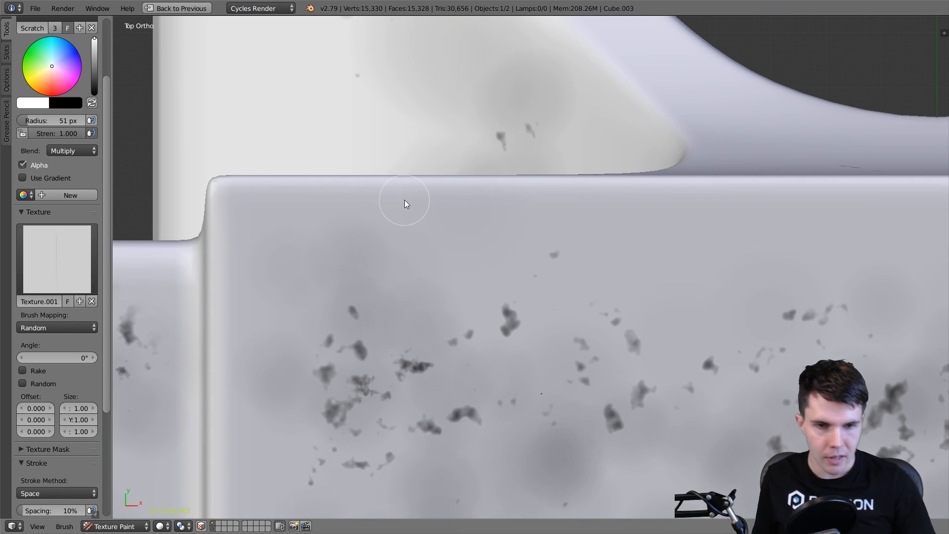
- Check the worn reference photo, then paint a first patch of vertical scratches on the anvil's step block from the top view
mouse_move(403, 203)
middle_mouse_down()
mouse_move(401, 293)
mouse_move(452, 260)
mouse_move(388, 176)
mouse_move(409, 174)
middle_mouse_up()
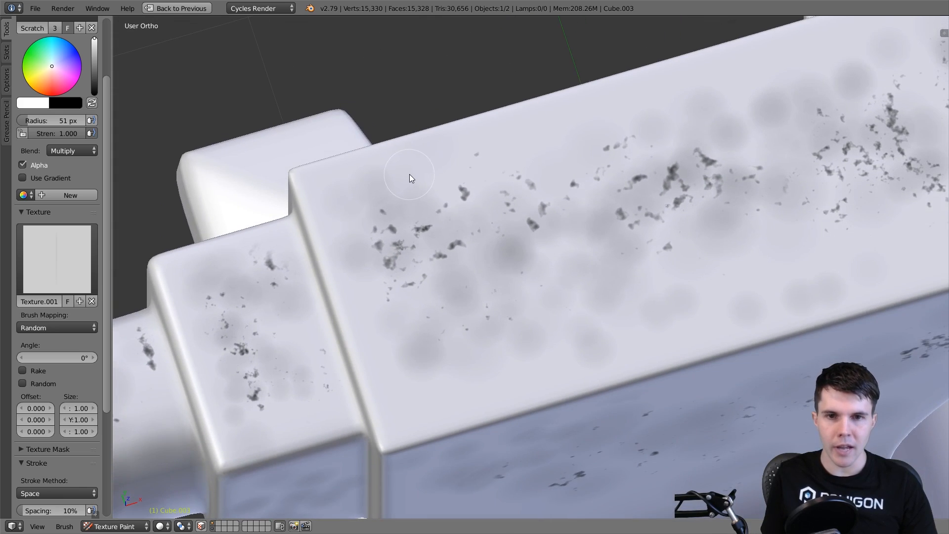
key("ctrl+Up")
middle_click_drag(673, 146, 682, 117)
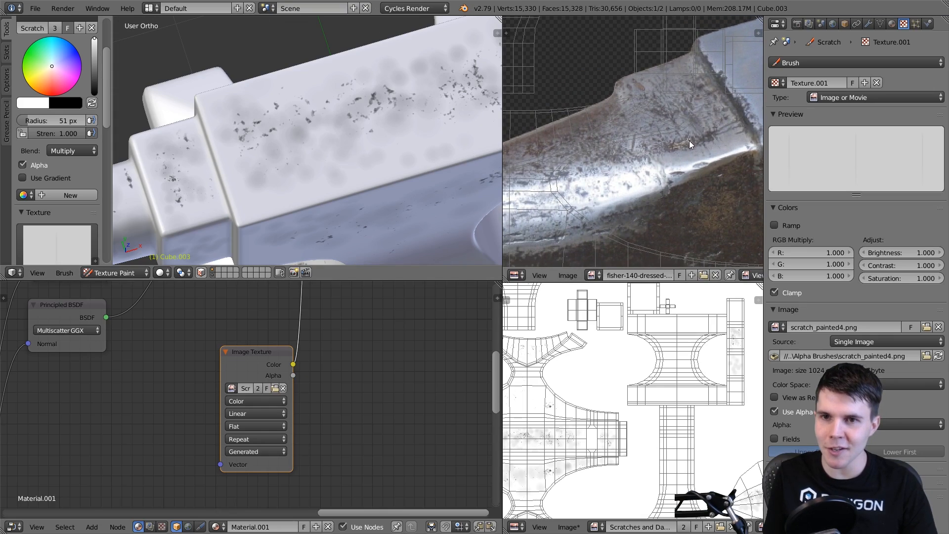
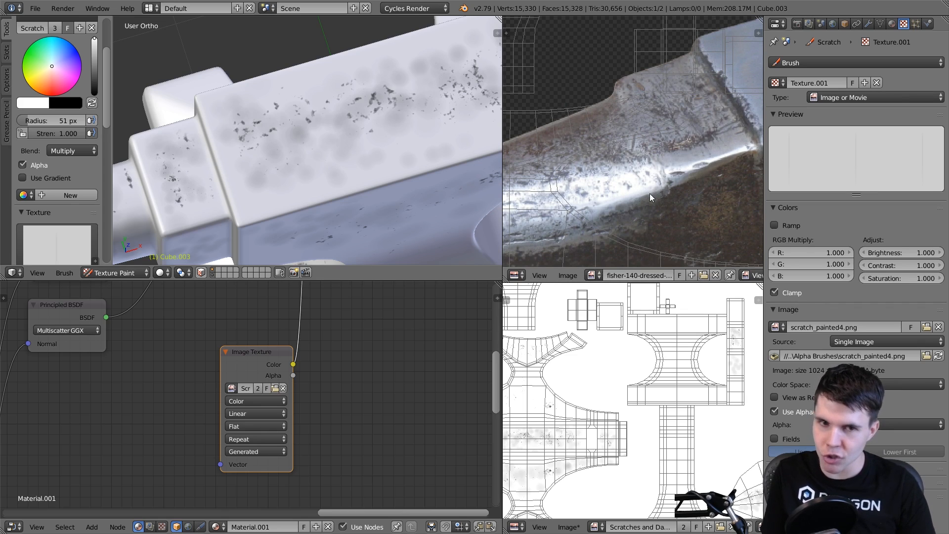
key("ctrl+Up")
key("KP_7")
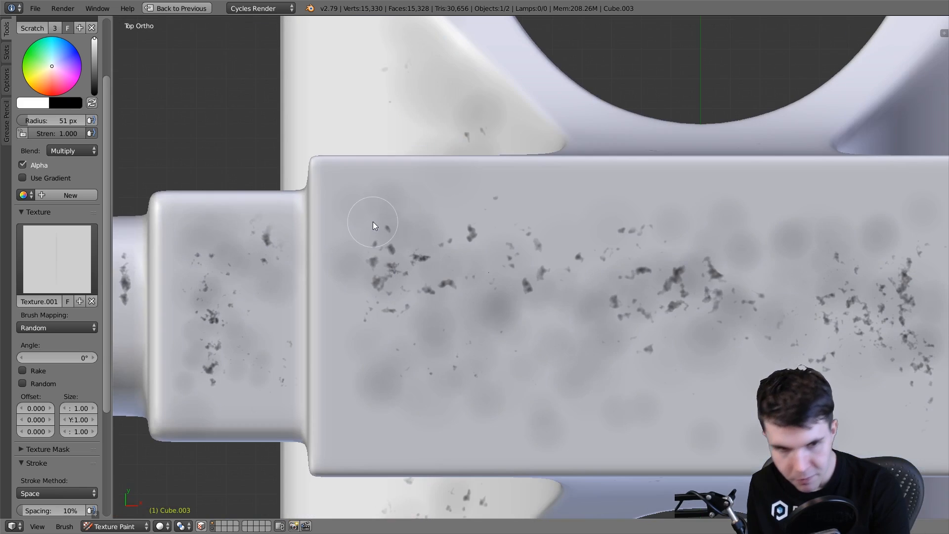
middle_click_drag(357, 273, 527, 212, "shift")
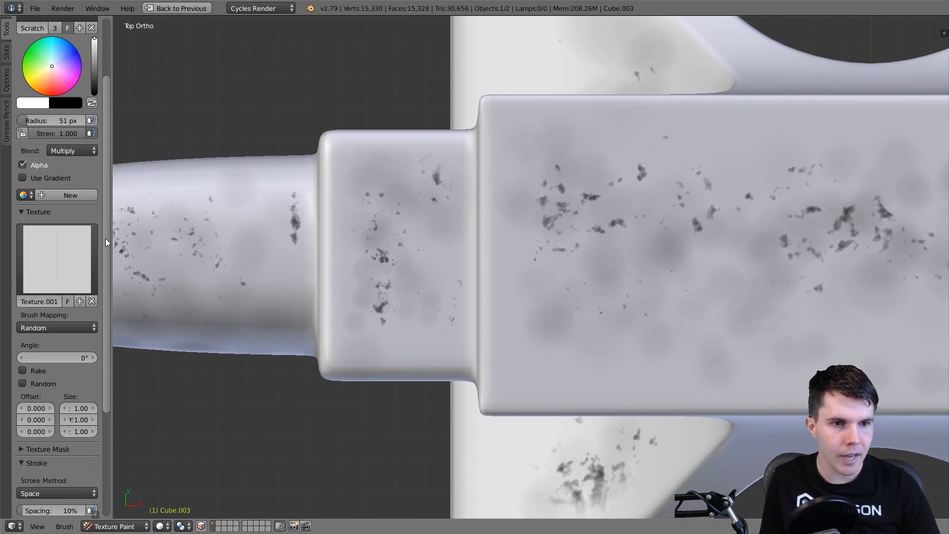
scroll(101, 272, "down", 5)
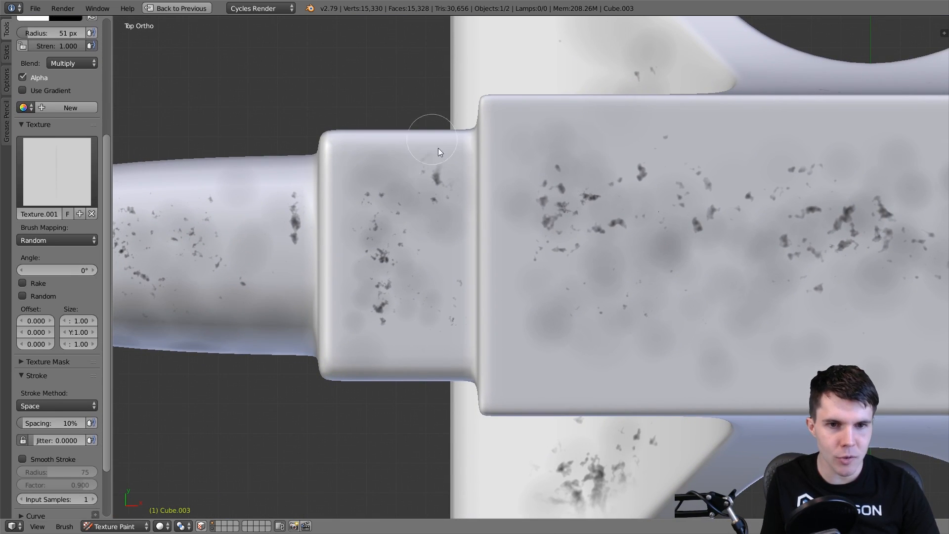
mouse_move(380, 254)
left_mouse_down()
mouse_move(430, 251)
mouse_move(420, 291)
left_mouse_up()
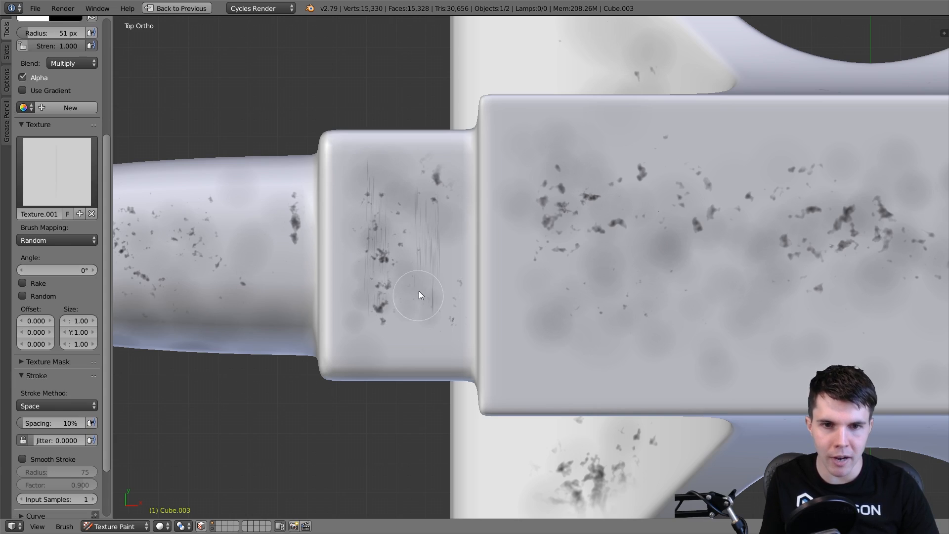
- Enable random rotation for the Scratch brush texture and set the random angle to 20°
left_click(44, 297)
left_click(64, 309)
type("20")
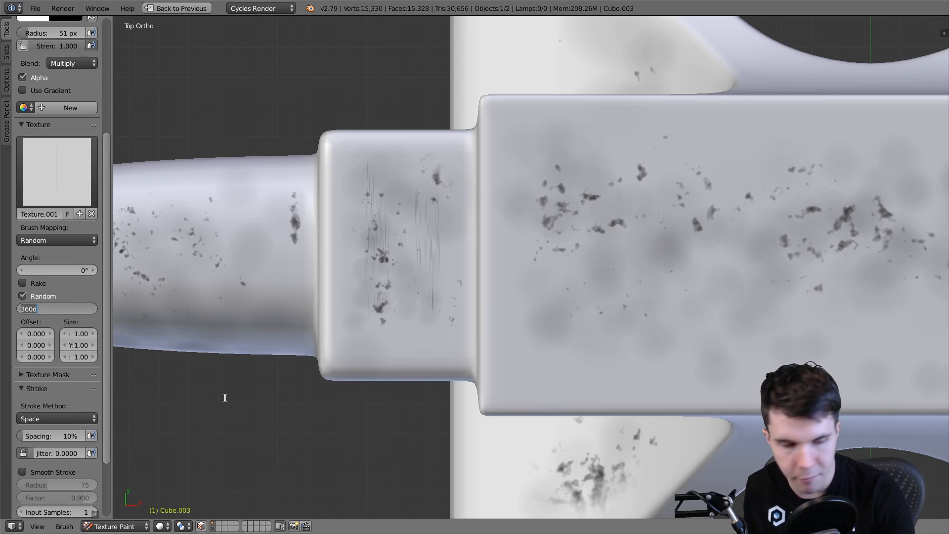
key("Return")
- Set the brush radius to 59 px and paint angled scratches across the middle and lower part of the step block
key("f")
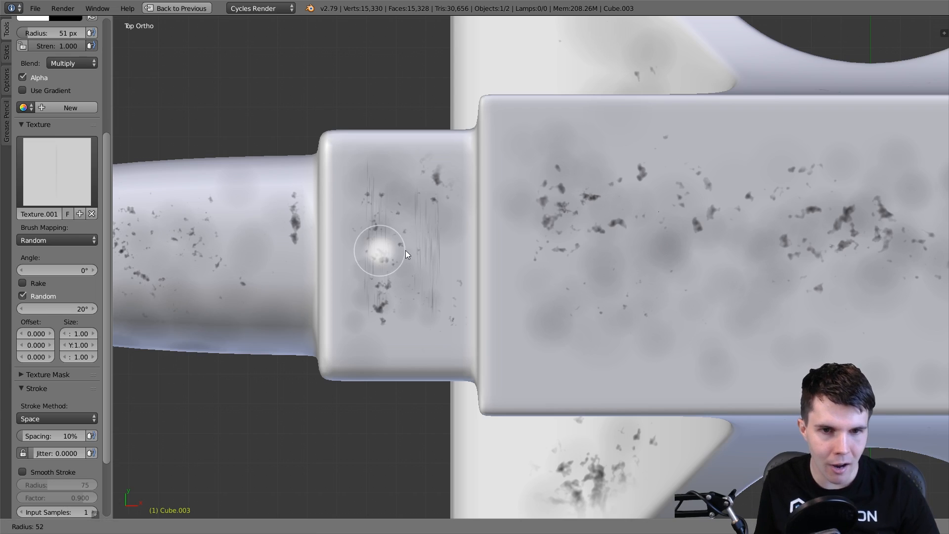
left_click(409, 251)
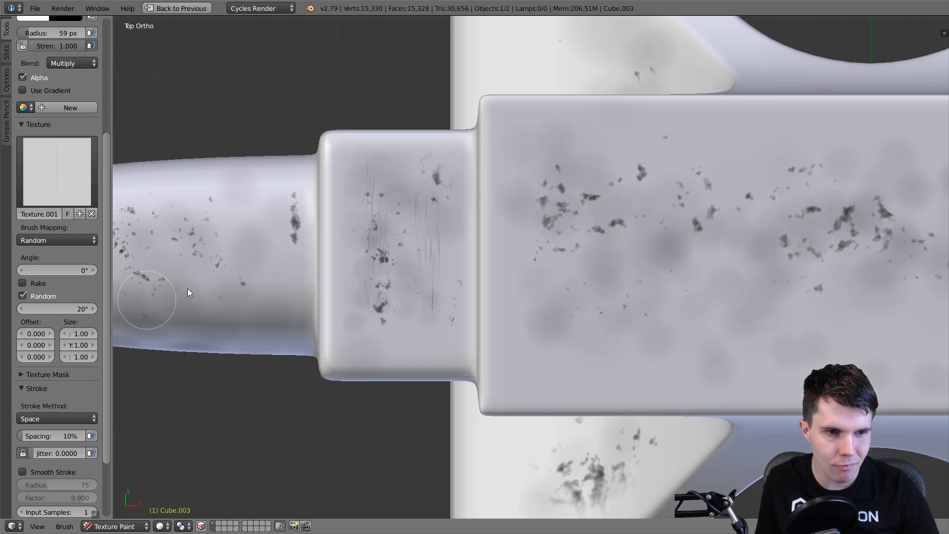
mouse_move(395, 246)
left_mouse_down()
mouse_move(377, 183)
mouse_move(398, 290)
mouse_move(428, 298)
mouse_move(411, 205)
left_mouse_up()
scroll(410, 200, "up", 2)
middle_click_drag(406, 163, 498, 139, "shift")
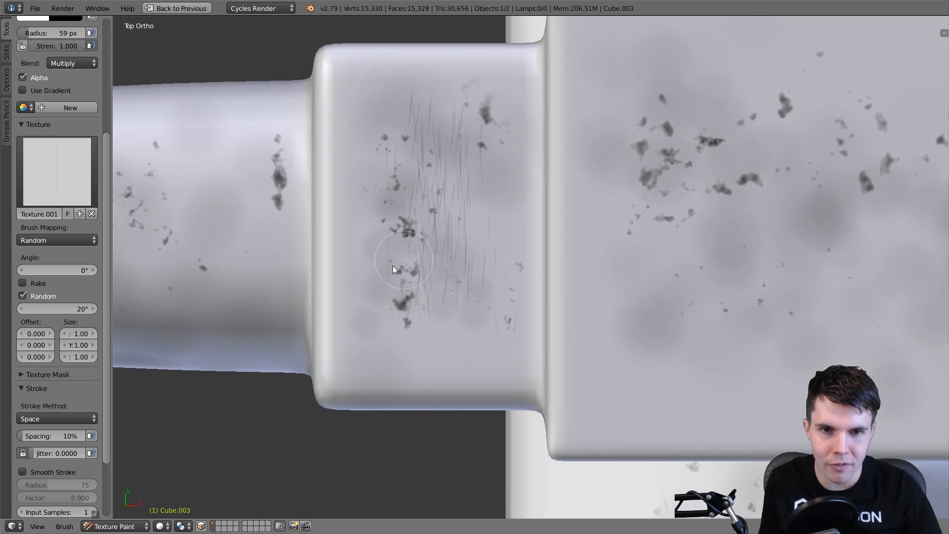
mouse_move(393, 265)
left_mouse_down()
mouse_move(389, 351)
mouse_move(452, 331)
mouse_move(503, 204)
left_mouse_up()
- Fill out the step block's scratches with larger brushes, using radii of 75 px and 144 px
key("f")
left_click(511, 203)
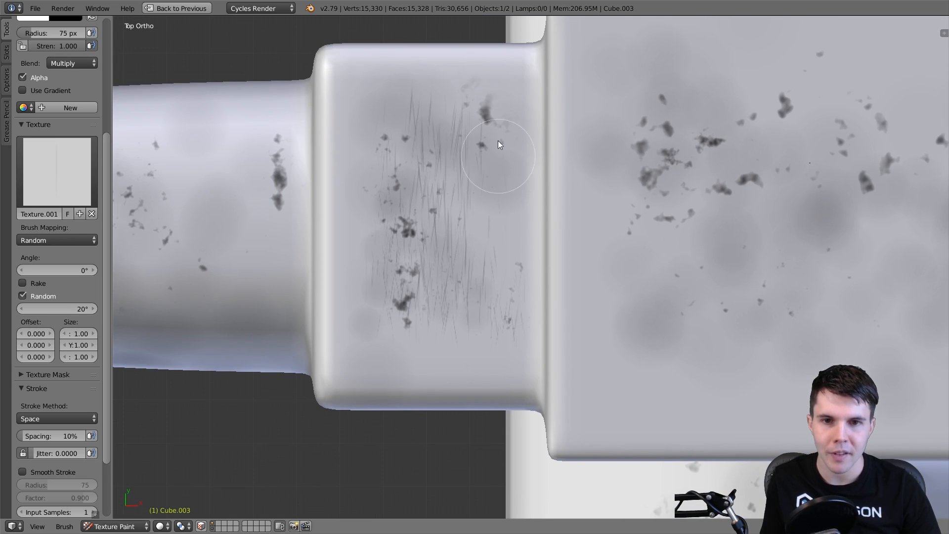
mouse_move(498, 140)
left_mouse_down()
mouse_move(488, 276)
mouse_move(429, 108)
mouse_move(390, 100)
mouse_move(372, 244)
mouse_move(415, 286)
left_mouse_up()
key("f")
left_click(436, 278)
key("f")
left_click(449, 210)
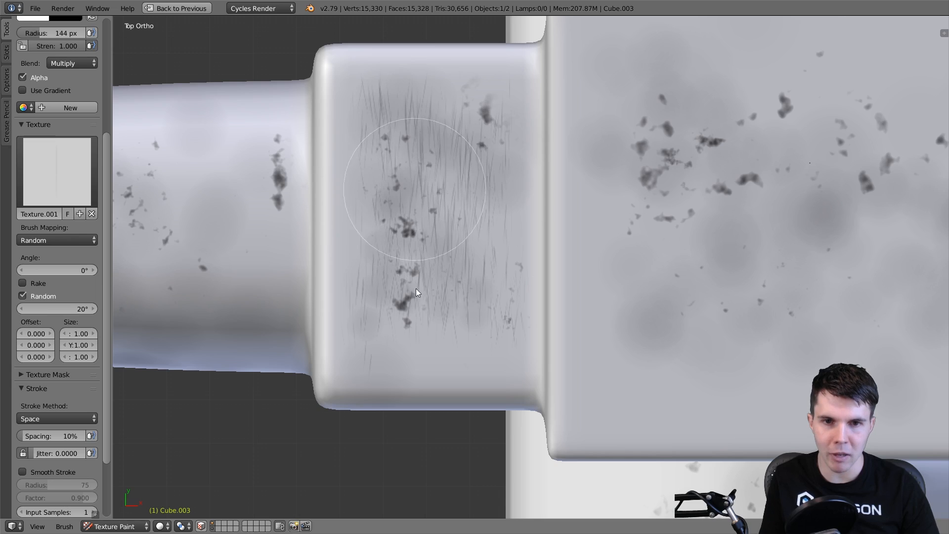
mouse_move(450, 192)
left_mouse_down()
mouse_move(483, 216)
mouse_move(468, 364)
mouse_move(403, 223)
mouse_move(423, 159)
mouse_move(474, 192)
mouse_move(461, 155)
left_mouse_up()
scroll(461, 152, "down", 1)
middle_click_drag(526, 156, 430, 270)
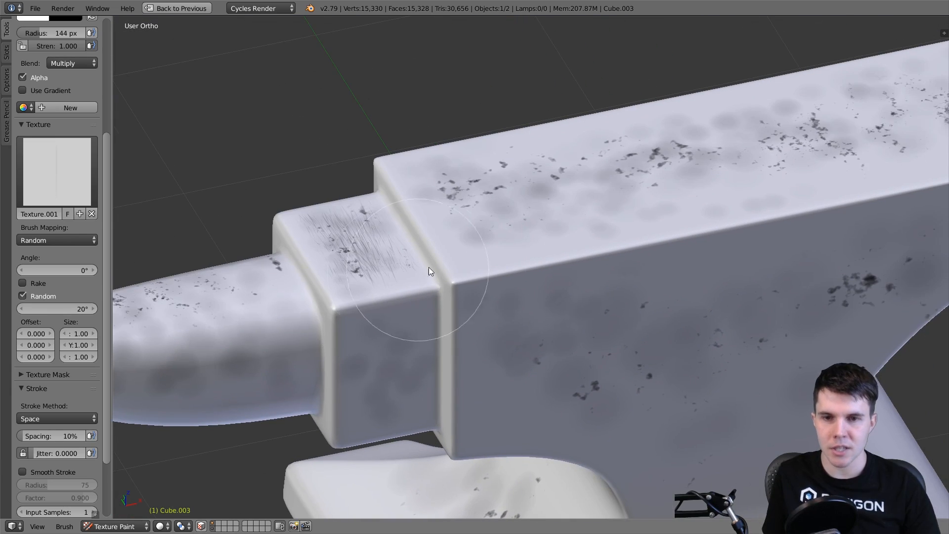
- Paint a few long lengthwise scratches on the anvil's top face near the step block with a 117 px brush
key("KP_7")
middle_click_drag(692, 230, 473, 230, "shift")
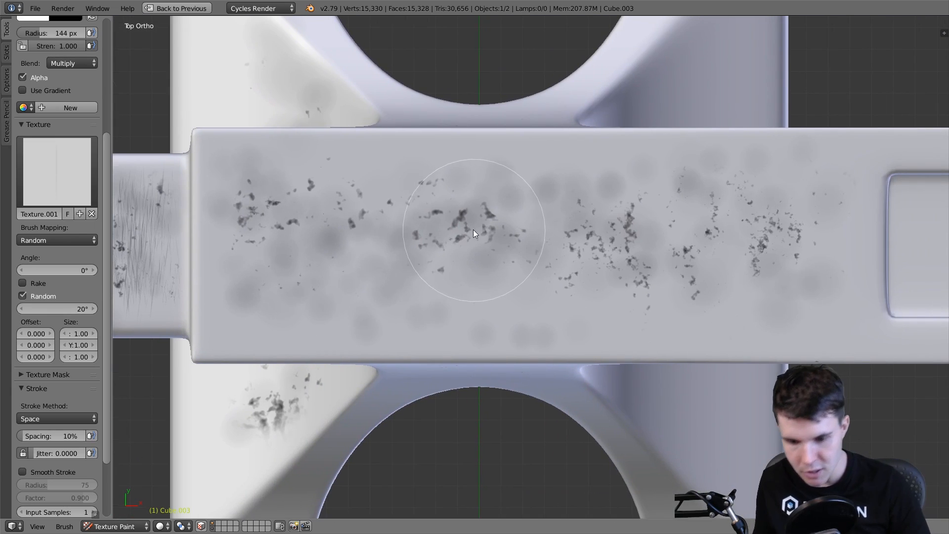
key("KP_4")
key("KP_4")
key("KP_4")
key("KP_4")
key("KP_4")
key("KP_4")
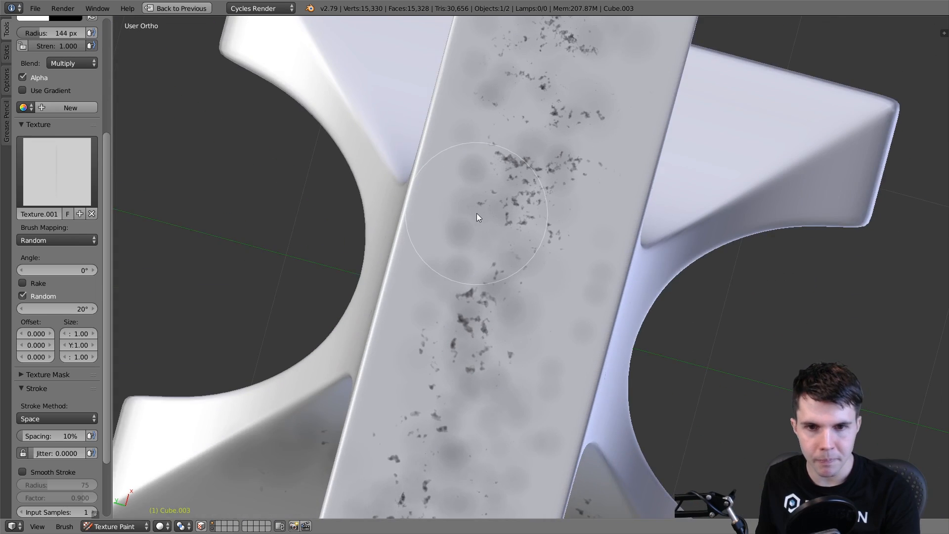
key("KP_7")
key("KP_4")
key("KP_4")
key("KP_4")
key("KP_4")
key("KP_4")
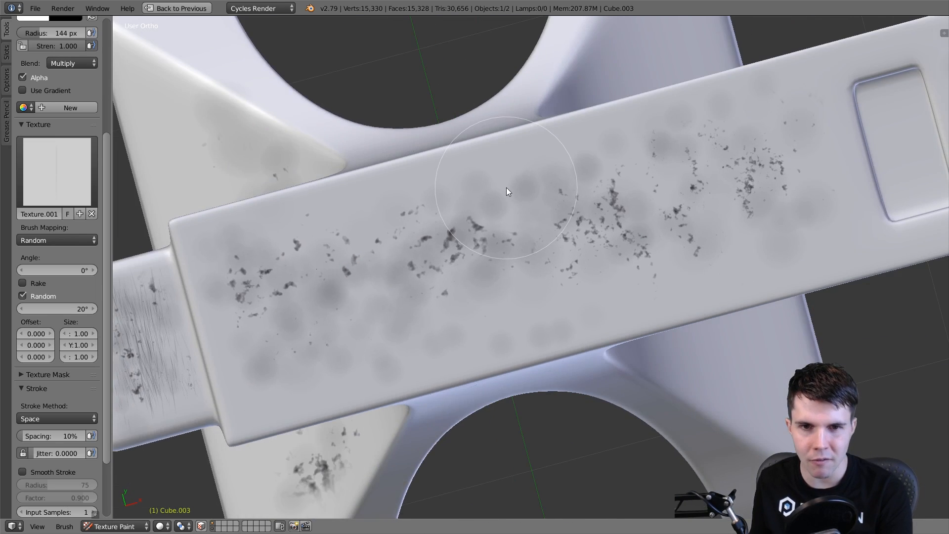
key("KP_4")
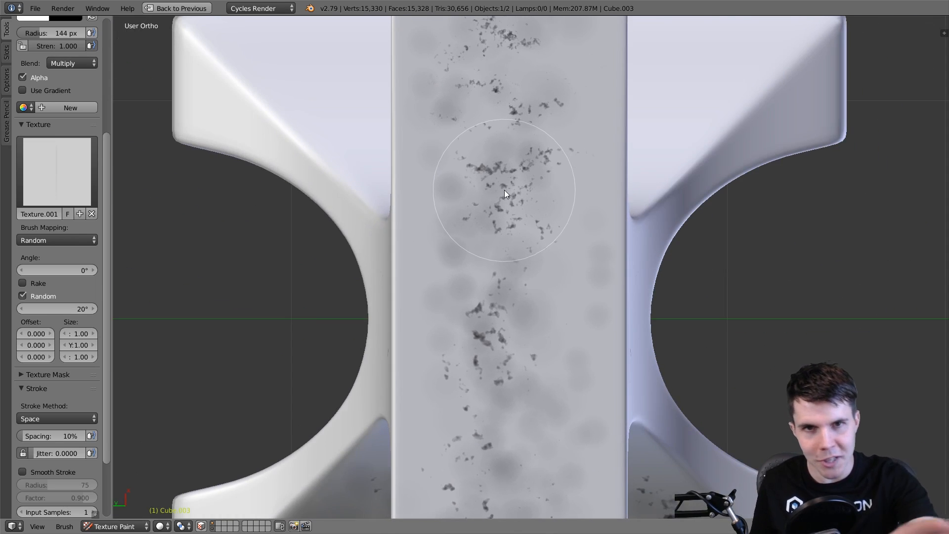
middle_click_drag(540, 266, 506, 203, "shift")
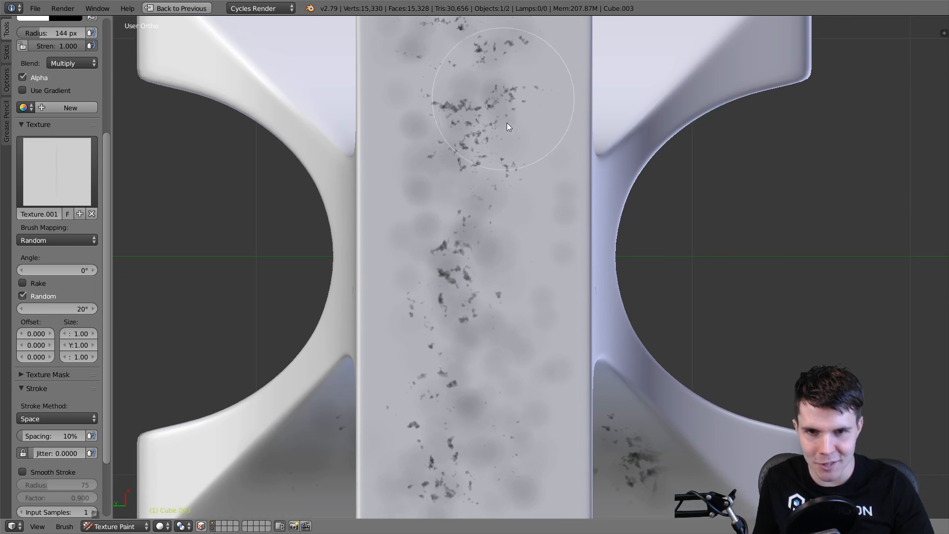
middle_click_drag(536, 245, 519, 161, "shift")
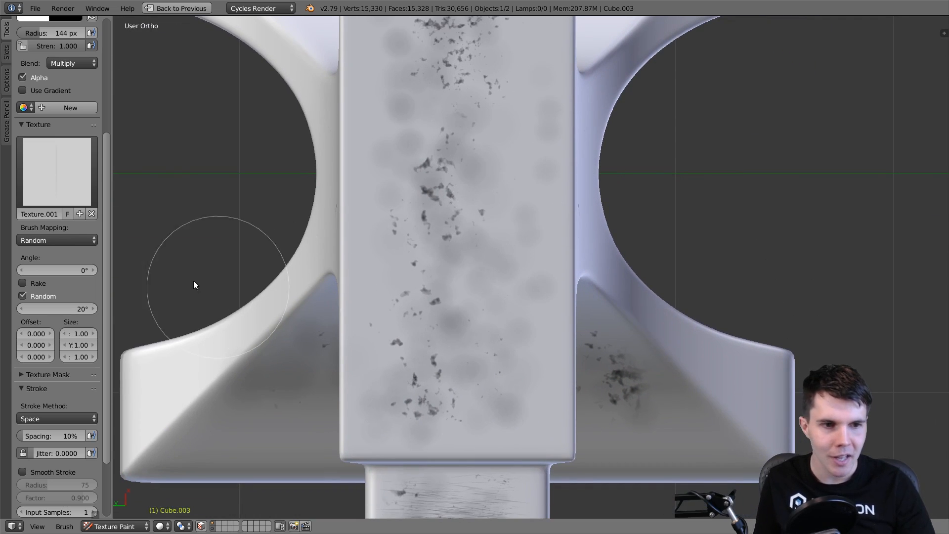
key("f")
left_click(490, 267)
left_click(546, 378)
left_click(524, 334)
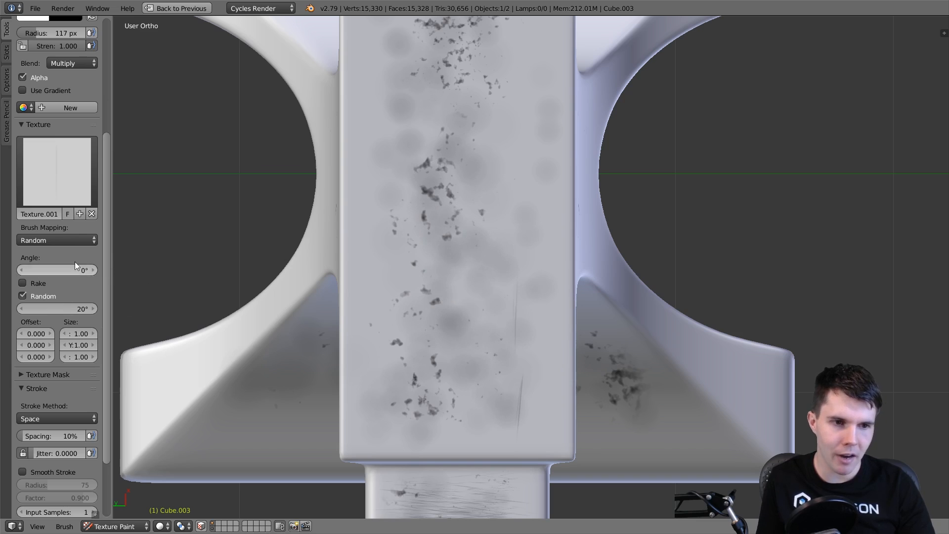
- Reduce the brush radius to 73 px and add short lengthwise scratches along both sides of the top face near the step block
key("f")
left_click(493, 374)
left_click_drag(492, 378, 532, 282)
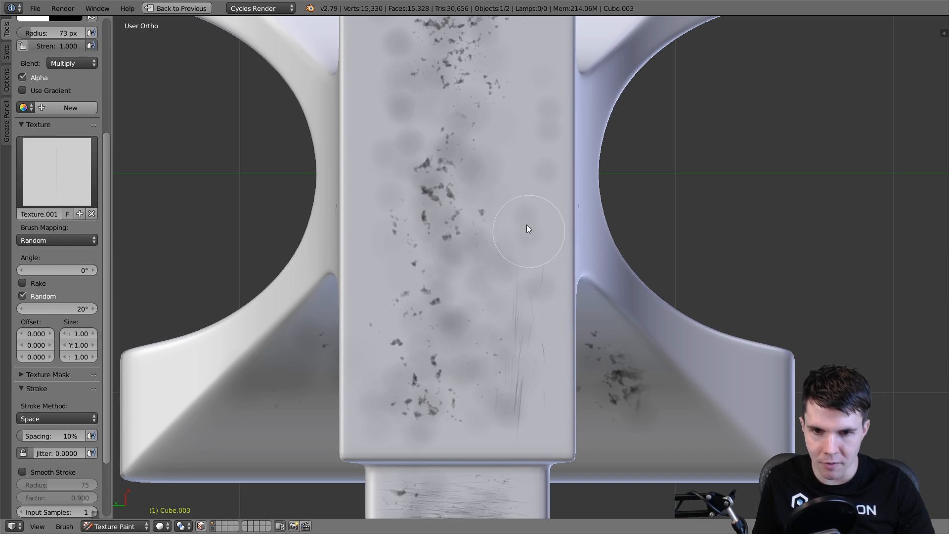
left_click_drag(425, 354, 387, 369)
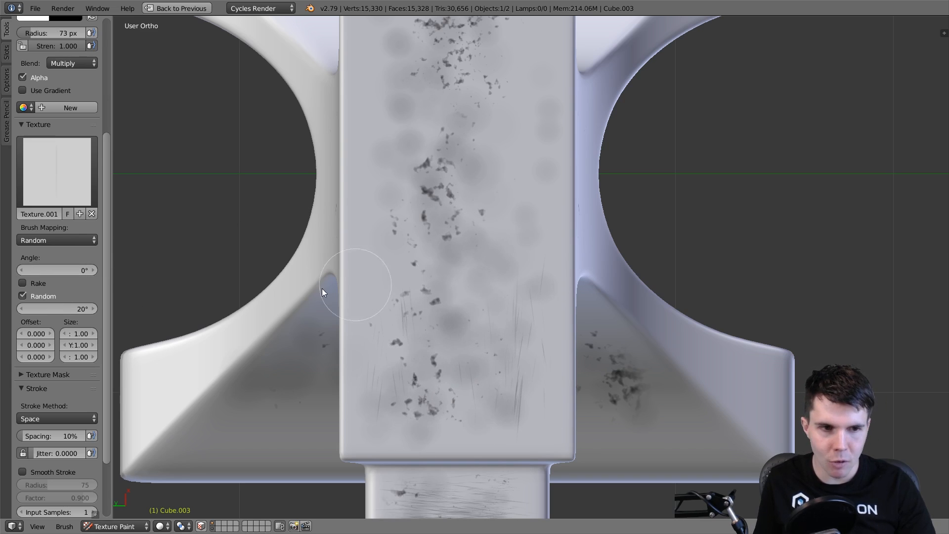
- Paint longer lengthwise scratches through the dented area of the top face with brush radii of 132 px and 218 px
key("f")
left_click(468, 182)
left_click_drag(426, 217, 433, 401)
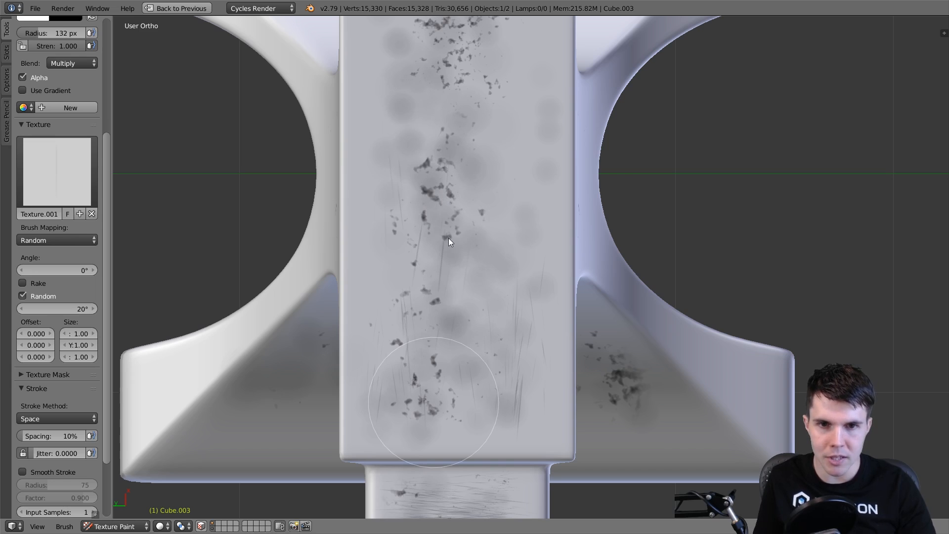
key("f")
left_click(509, 243)
left_click_drag(455, 320, 470, 189)
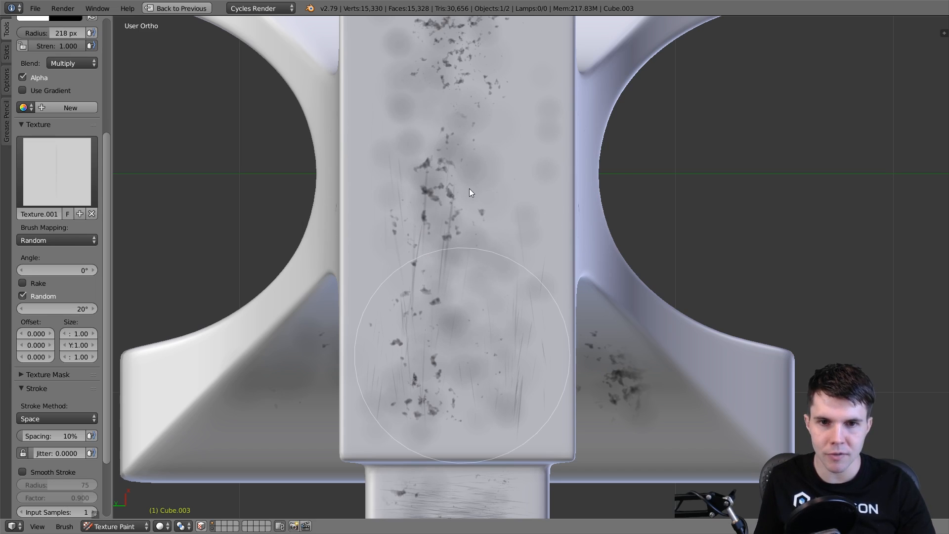
- Extend the long scratches toward the middle of the top face, then add more with a 141 px brush
middle_click_drag(467, 232, 452, 292, "shift")
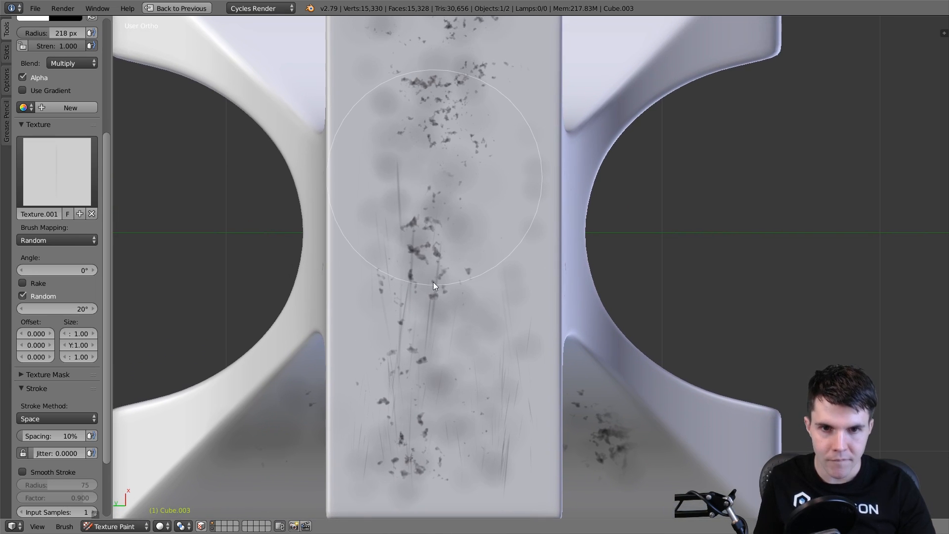
mouse_move(446, 132)
left_mouse_down()
mouse_move(464, 343)
mouse_move(477, 162)
left_mouse_up()
middle_click_drag(472, 82, 473, 269, "shift")
key("f")
left_click(432, 251)
left_click_drag(409, 146, 408, 271)
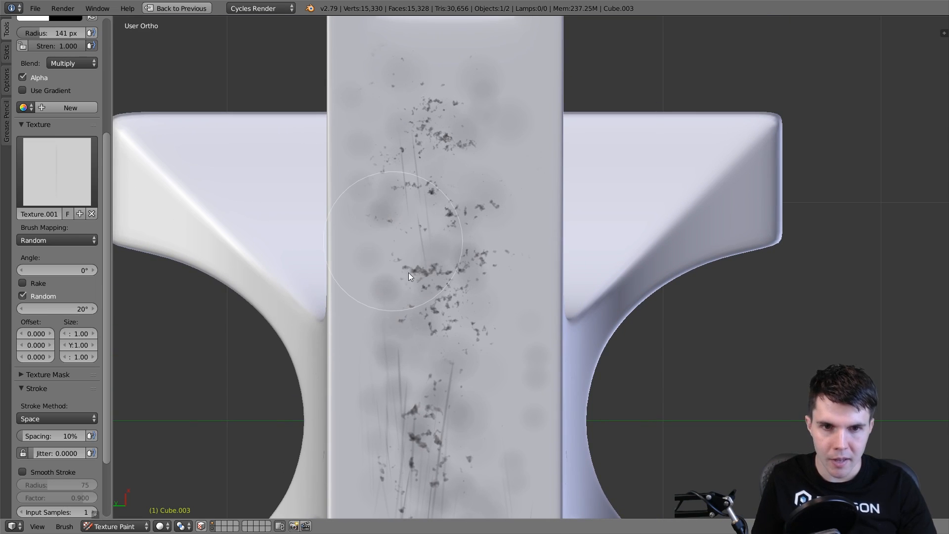
- Set the brush radius to 78 px and paint finer scratches over the dents below the rectangular hole
middle_click_drag(492, 176, 461, 229, "shift")
key("f")
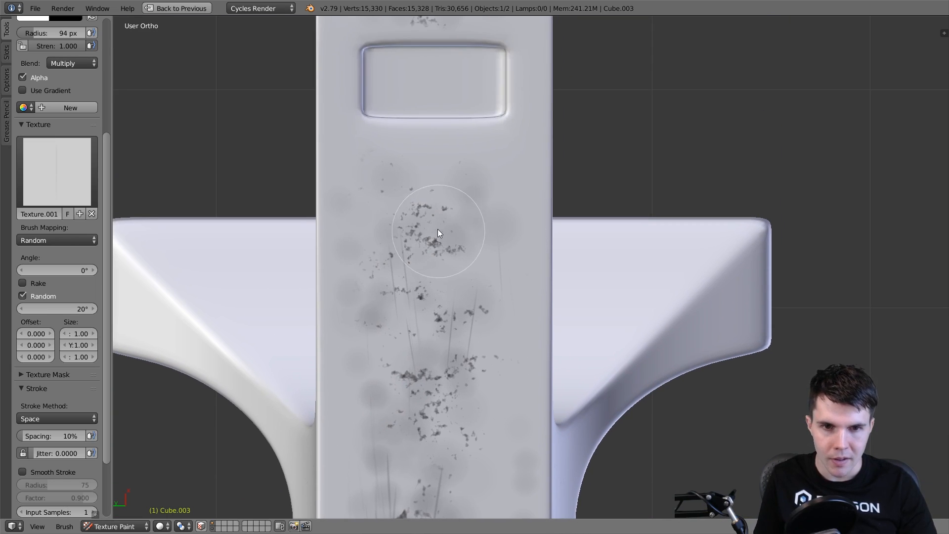
left_click(429, 225)
mouse_move(423, 223)
left_mouse_down()
mouse_move(391, 232)
mouse_move(383, 223)
mouse_move(378, 294)
mouse_move(395, 236)
mouse_move(414, 337)
left_mouse_up()
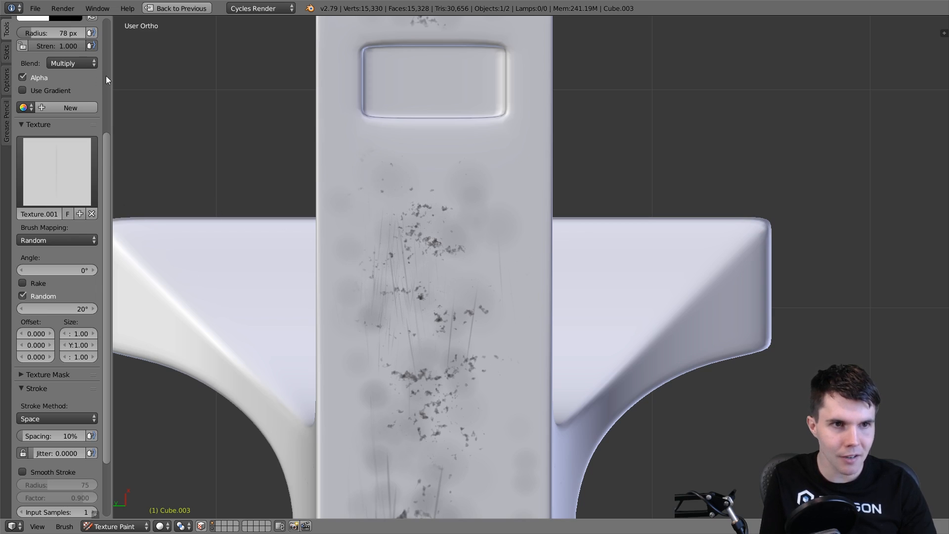
scroll(106, 77, "up", 6)
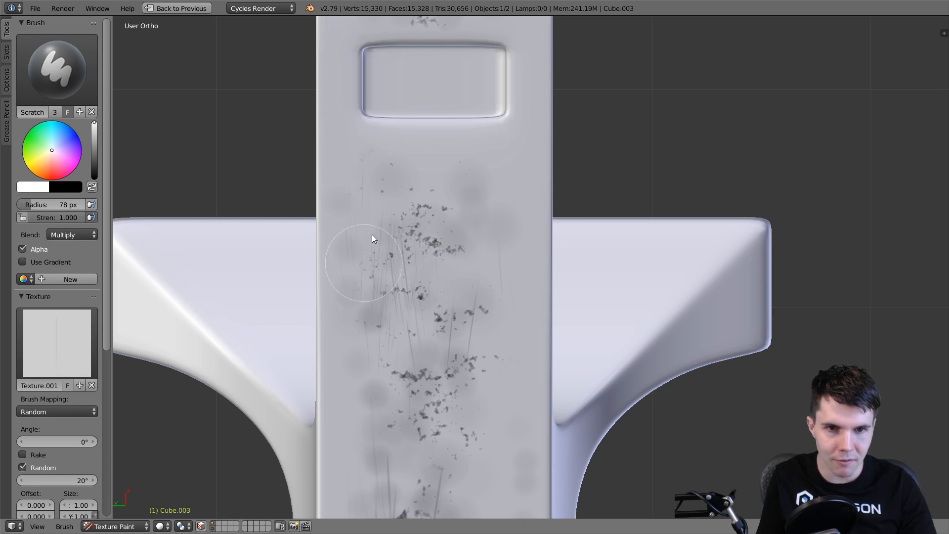
mouse_move(423, 257)
left_mouse_down()
mouse_move(458, 288)
mouse_move(455, 265)
left_mouse_up()
- Continue the 78 px lengthwise scratches across the middle of the top face and up to its far end past the rectangular hole
middle_click_drag(456, 265, 463, 175, "shift")
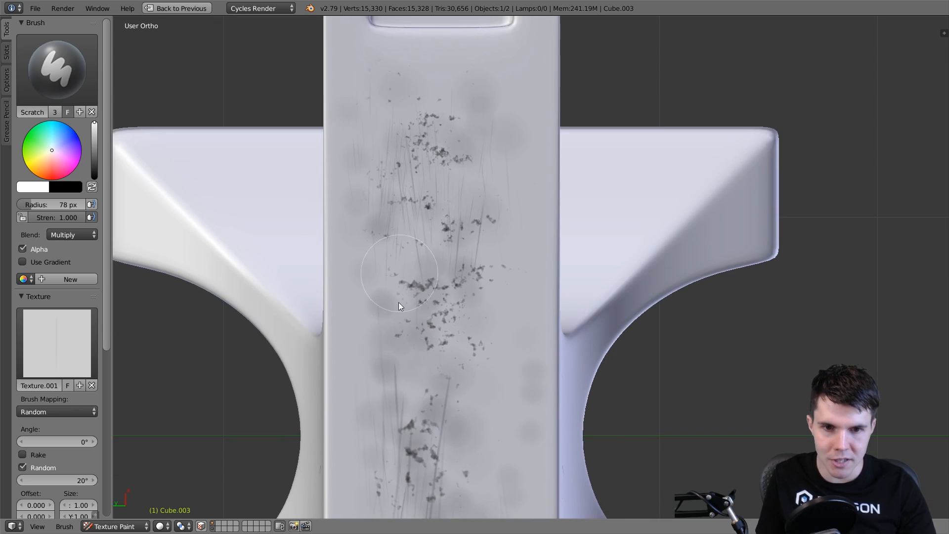
mouse_move(399, 302)
left_mouse_down()
mouse_move(423, 307)
mouse_move(475, 280)
mouse_move(468, 220)
left_mouse_up()
middle_click_drag(467, 220, 467, 366, "shift")
mouse_move(487, 235)
left_mouse_down()
mouse_move(494, 287)
mouse_move(360, 205)
left_mouse_up()
middle_click_drag(391, 52, 397, 171, "shift")
mouse_move(398, 171)
left_mouse_down()
mouse_move(417, 191)
mouse_move(497, 141)
mouse_move(519, 153)
left_mouse_up()
- Add more lengthwise scratches across the end of the top face next to the step block
middle_click_drag(505, 250, 500, 74, "shift")
middle_click_drag(487, 343, 484, 189, "shift")
middle_click_drag(464, 247, 469, 119, "shift")
middle_click_drag(451, 300, 442, 170, "shift")
mouse_move(363, 289)
left_mouse_down()
mouse_move(384, 347)
mouse_move(458, 318)
left_mouse_up()
mouse_move(493, 278)
middle_mouse_down()
mouse_move(452, 211)
mouse_move(380, 224)
mouse_move(586, 173)
middle_mouse_up()
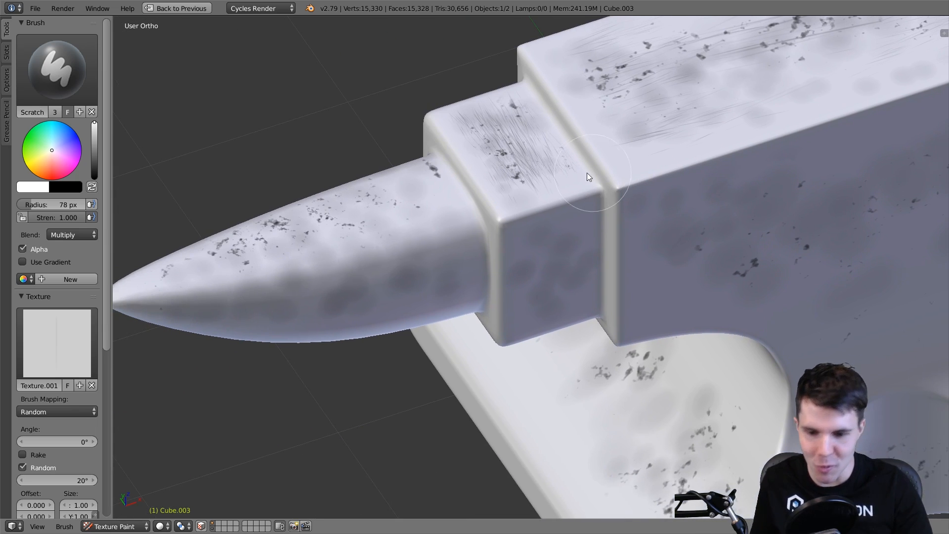
- Paint crosswise scratches on the side of the anvil's horn near its base
key("KP_7")
mouse_move(528, 208)
middle_mouse_down()
mouse_move(479, 171)
mouse_move(487, 157)
middle_mouse_up()
scroll(463, 120, "up", 3)
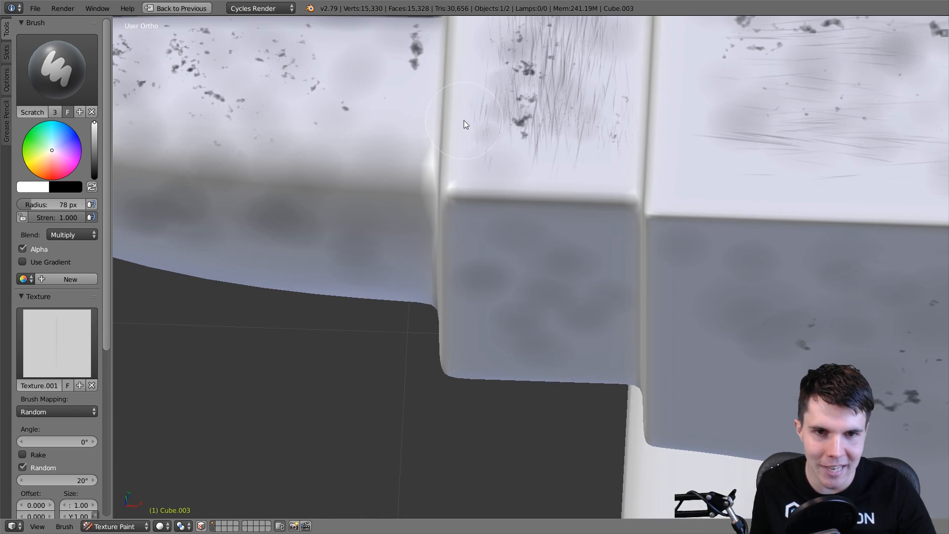
middle_click_drag(461, 123, 561, 194, "shift")
mouse_move(471, 242)
left_mouse_down()
mouse_move(482, 183)
mouse_move(493, 206)
left_mouse_up()
middle_click_drag(498, 201, 559, 212, "shift")
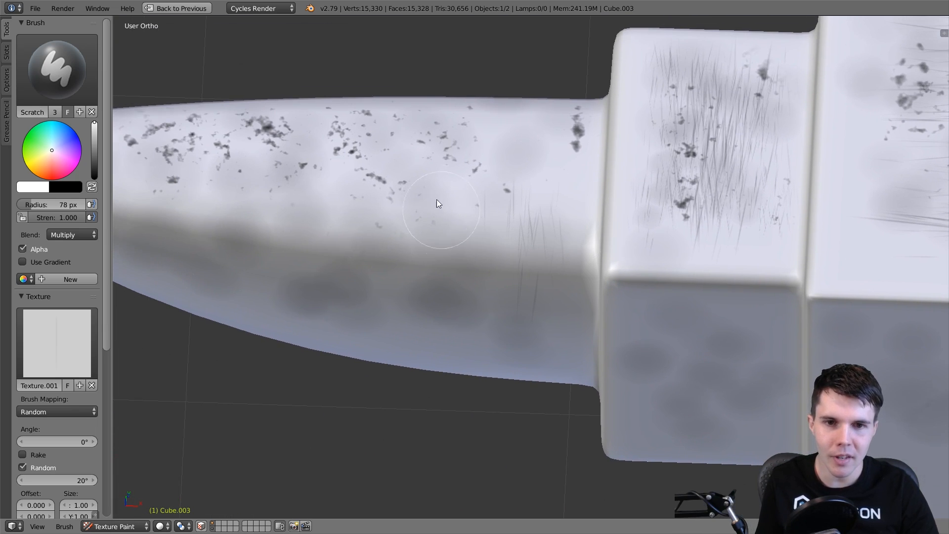
- Continue the crosswise scratches along the horn from its middle toward the tip
left_click_drag(437, 200, 423, 208)
middle_click_drag(423, 208, 420, 226)
middle_click_drag(420, 226, 547, 202, "shift")
mouse_move(453, 237)
left_mouse_down()
mouse_move(433, 190)
mouse_move(306, 213)
mouse_move(361, 208)
left_mouse_up()
middle_click_drag(361, 209, 502, 189, "shift")
mouse_move(345, 194)
left_mouse_down()
mouse_move(453, 201)
mouse_move(461, 211)
left_mouse_up()
middle_click_drag(461, 212, 532, 225)
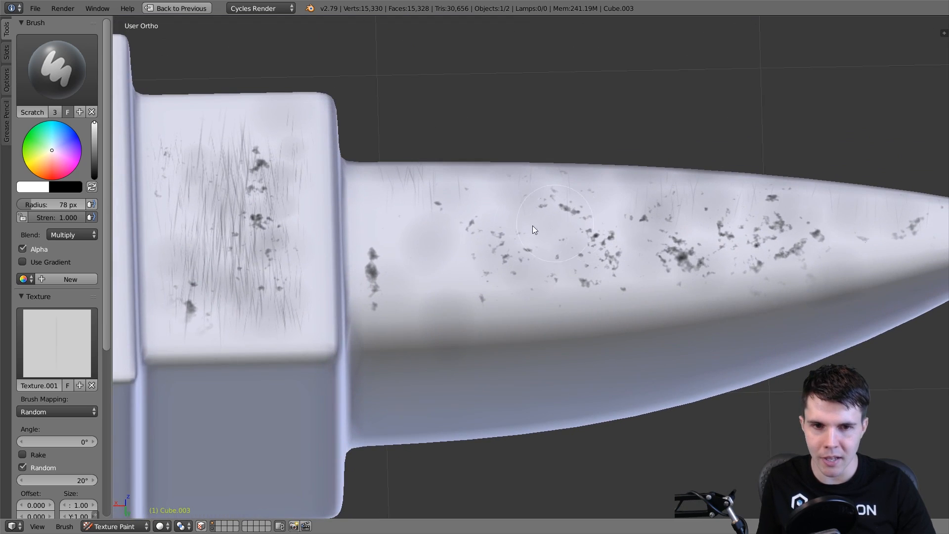
- Set the brush radius to 101 px and add more crosswise scratches along the horn from its base toward the tip
middle_click_drag(437, 304, 427, 225)
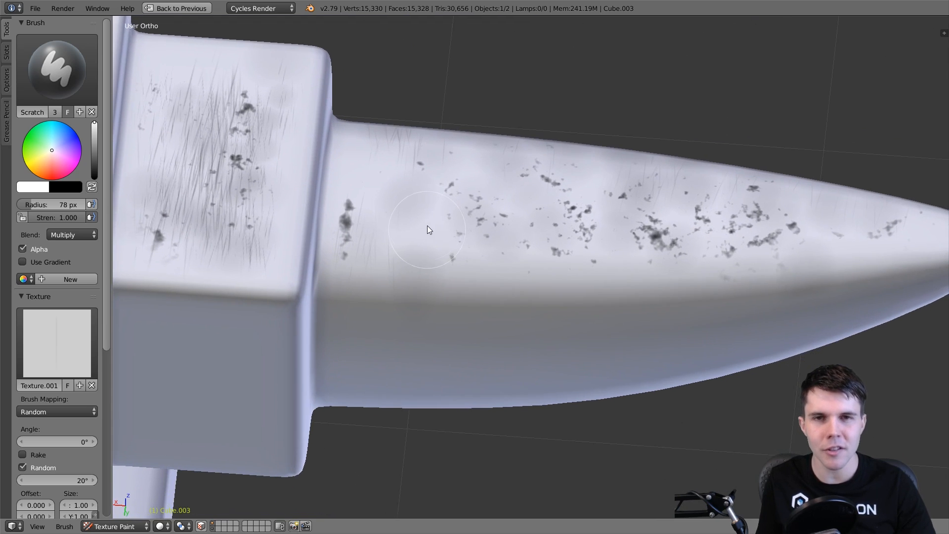
scroll(457, 198, "up", 2)
key("f")
left_click(419, 222)
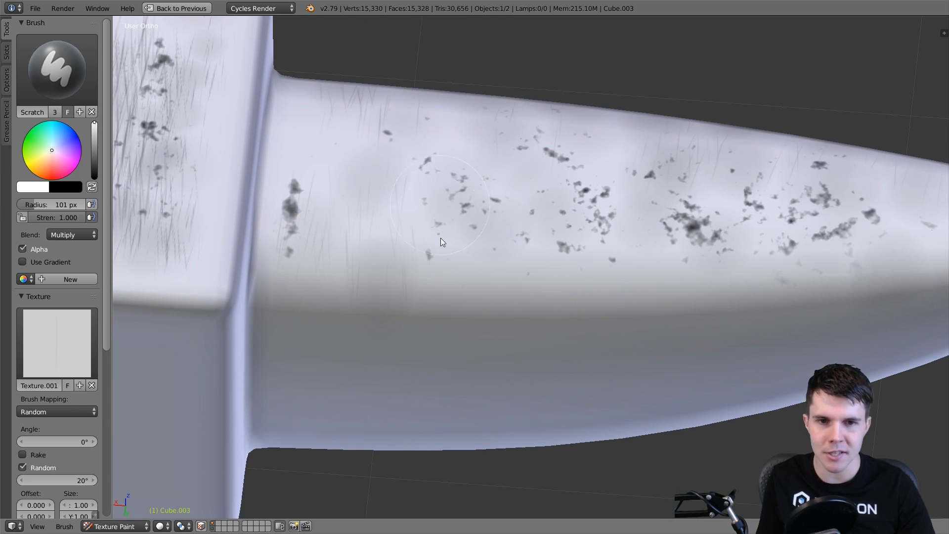
middle_click_drag(529, 247, 453, 245, "shift")
scroll(465, 244, "down", 2)
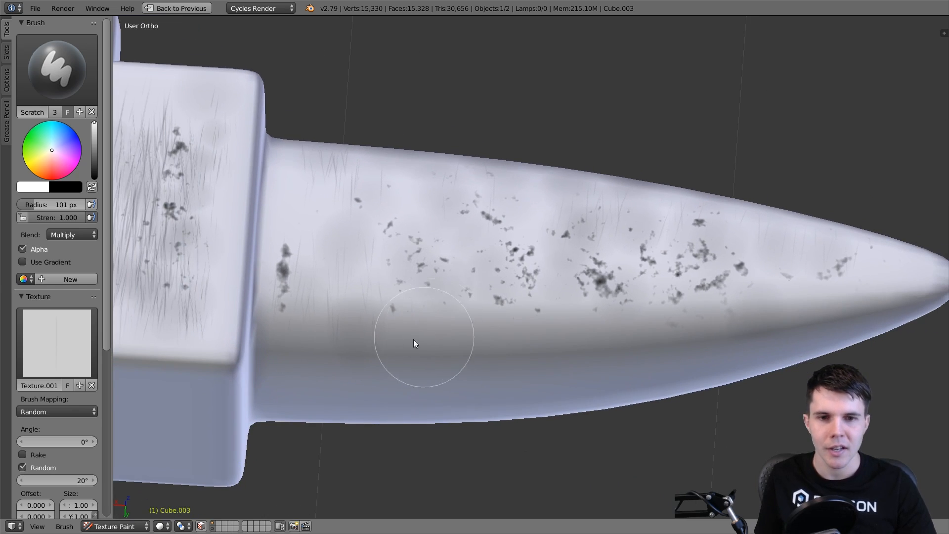
middle_click_drag(559, 295, 447, 269, "shift")
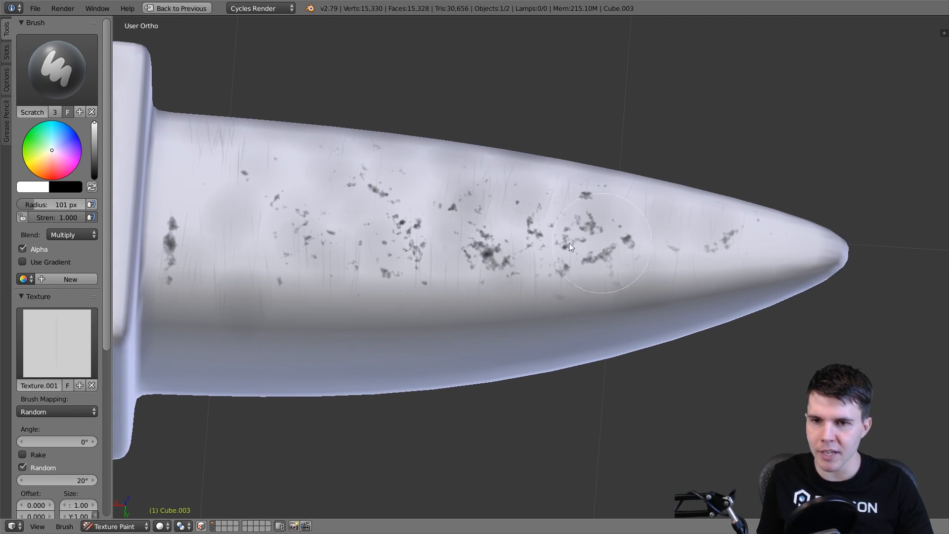
mouse_move(576, 216)
middle_mouse_down("shift")
mouse_move(655, 230)
mouse_move(792, 232)
middle_mouse_up("shift")
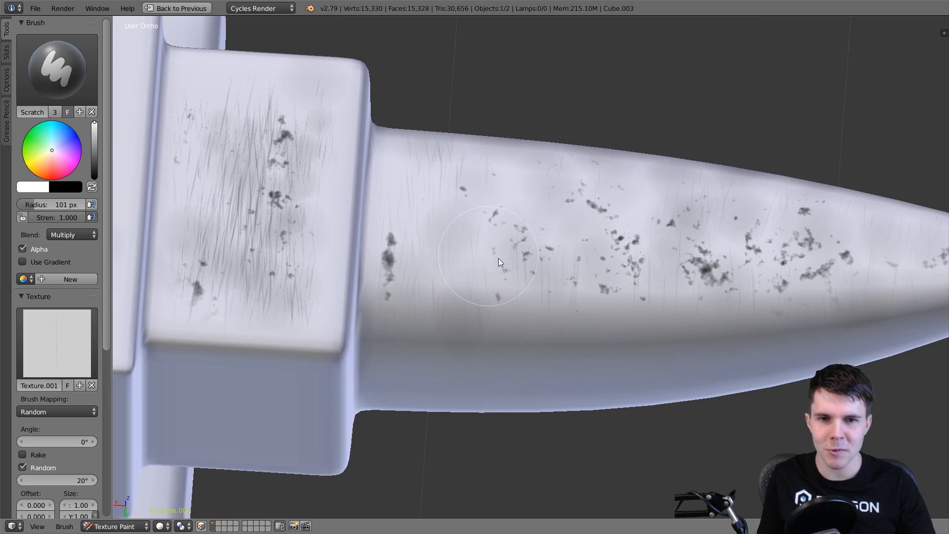
middle_click_drag(512, 253, 508, 222)
mouse_move(496, 185)
middle_mouse_down()
mouse_move(521, 219)
mouse_move(512, 230)
middle_mouse_up()
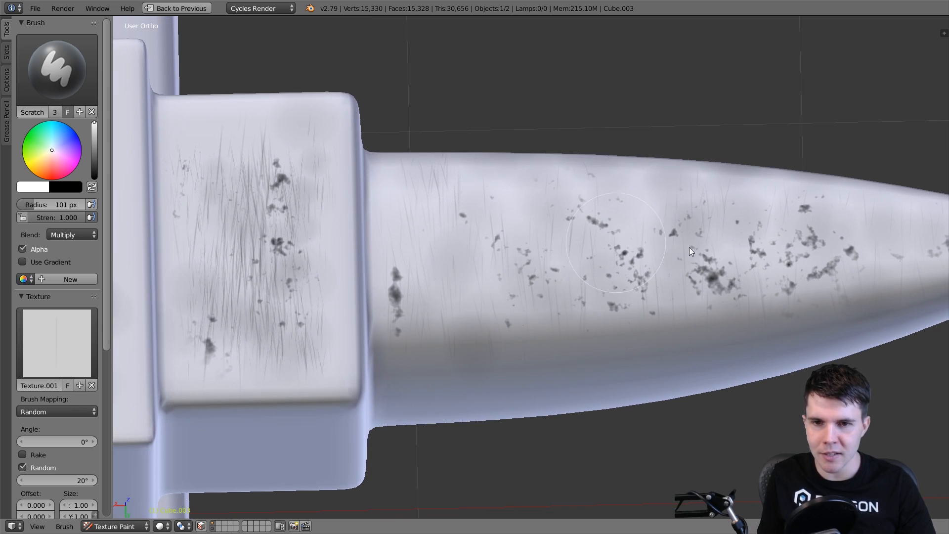
- With a 117 px brush and the top view turned so the face runs vertically, add lengthwise scratches on the step-block half of the top face
middle_click_drag(234, 232, 627, 225, "shift")
middle_click_drag(398, 217, 547, 194, "shift")
mouse_move(394, 268)
middle_mouse_down("shift")
mouse_move(572, 253)
mouse_move(595, 240)
middle_mouse_up("shift")
key("f")
left_click(556, 256)
key("KP_7")
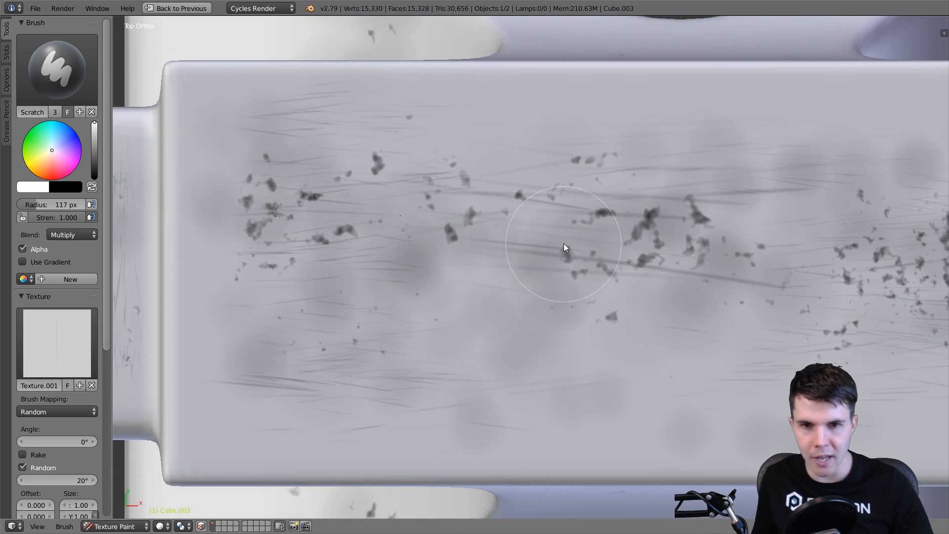
middle_click_drag(491, 213, 485, 199, "shift")
key("shift+KP_4")
key("shift+KP_4")
key("shift+KP_4")
key("shift+KP_4")
key("shift+KP_4")
key("shift+KP_4")
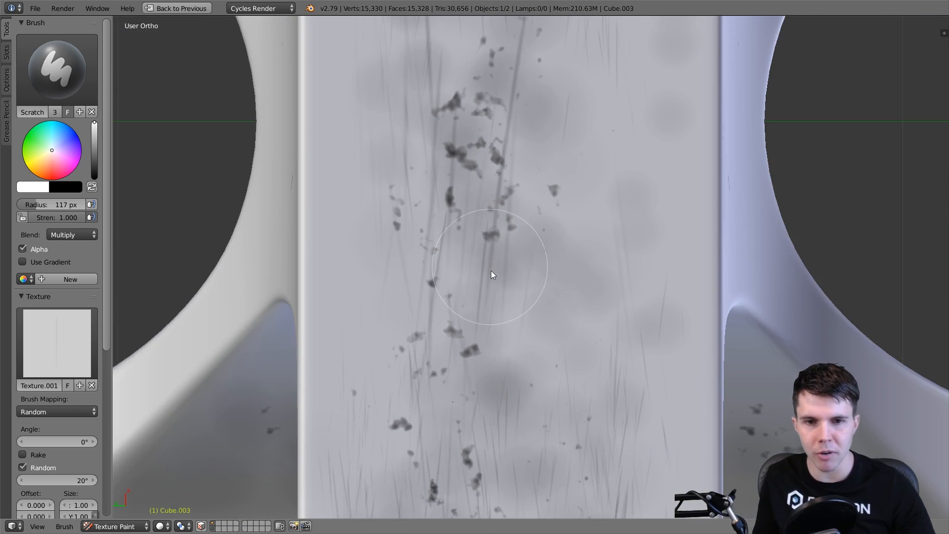
middle_click_drag(491, 271, 512, 173, "shift")
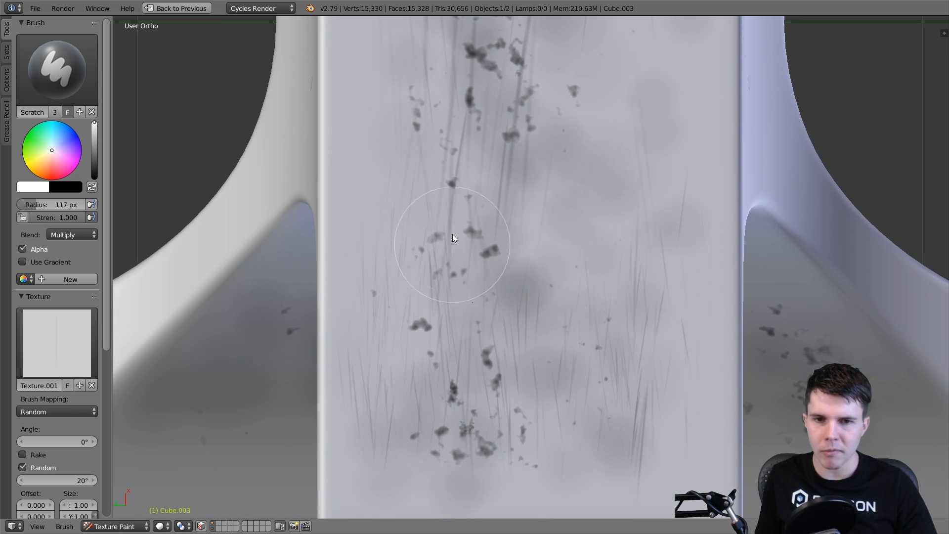
middle_click_drag(474, 79, 463, 300, "shift")
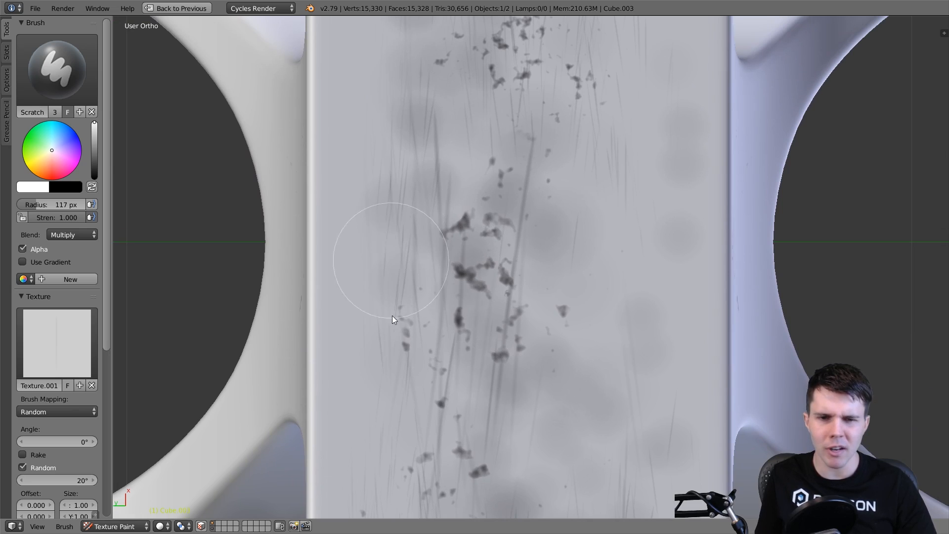
- Continue the 117 px lengthwise scratches through the middle of the top face and up past the rectangular hole
mouse_move(461, 200)
middle_mouse_down("shift")
mouse_move(459, 213)
mouse_move(383, 185)
middle_mouse_up("shift")
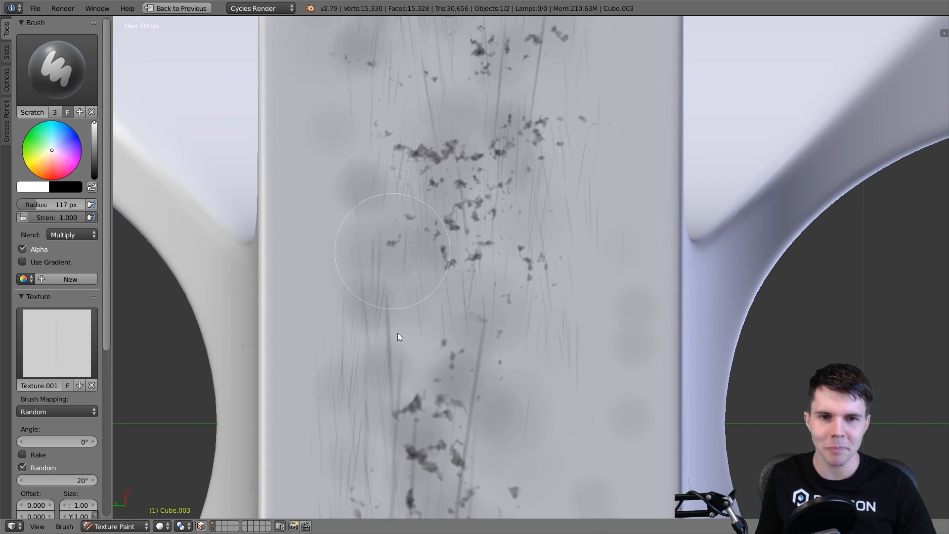
middle_click_drag(464, 161, 477, 303, "shift")
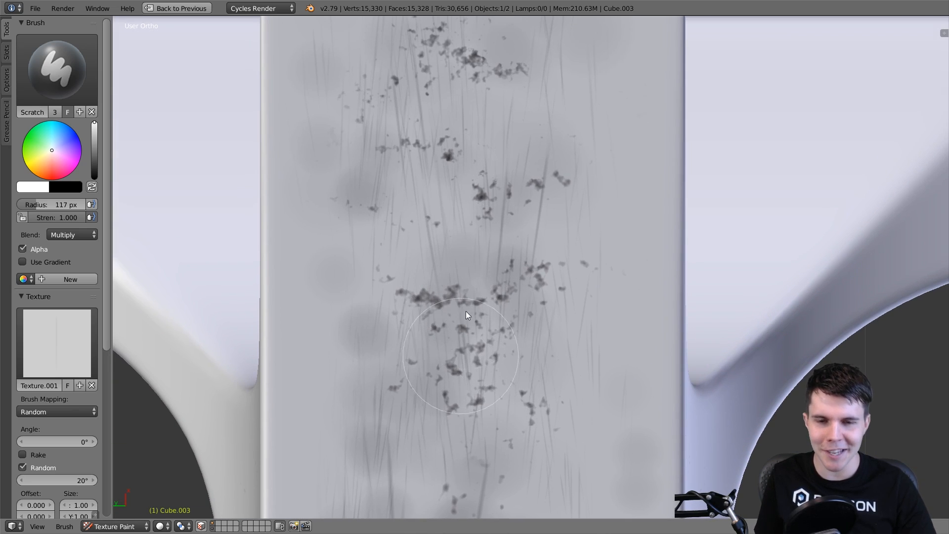
middle_click_drag(534, 170, 492, 263, "shift")
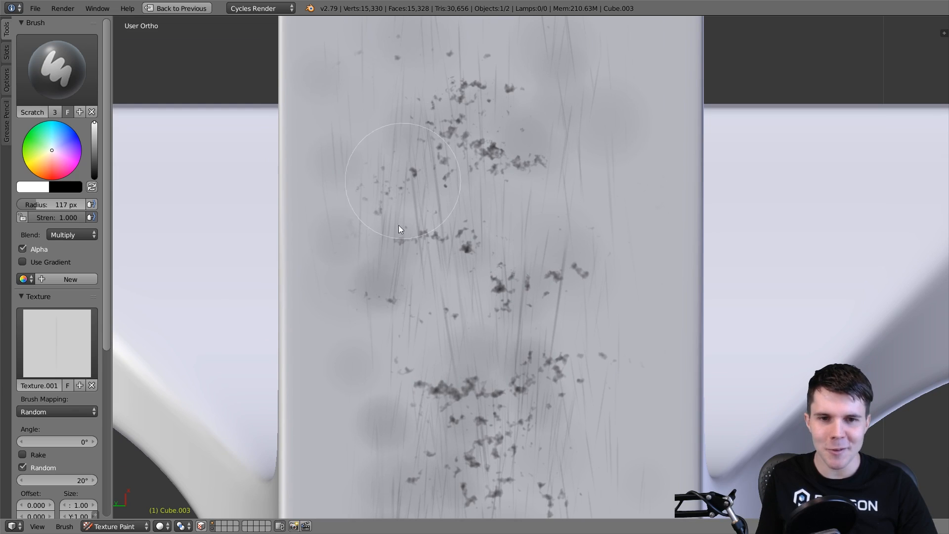
middle_click_drag(405, 166, 406, 281, "shift")
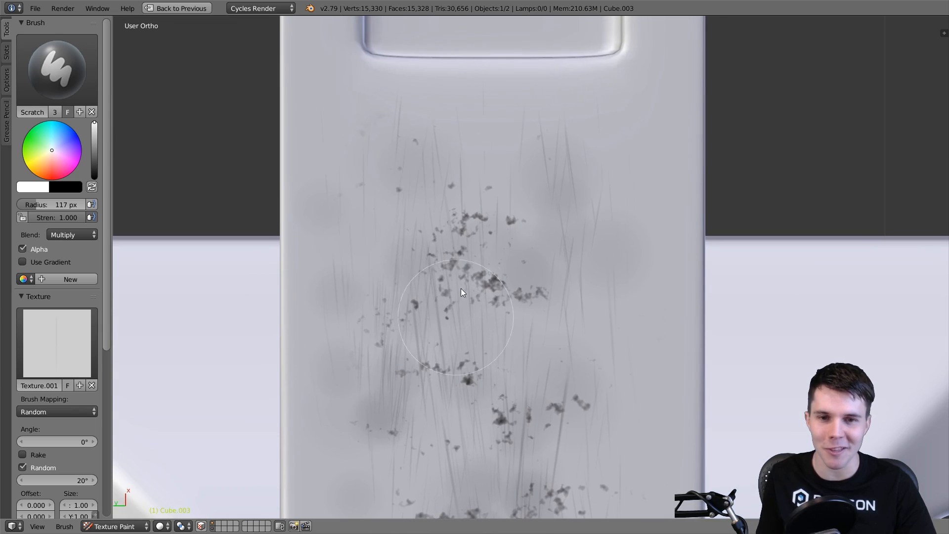
middle_click_drag(499, 127, 506, 338, "shift")
middle_click_drag(406, 97, 411, 257, "shift")
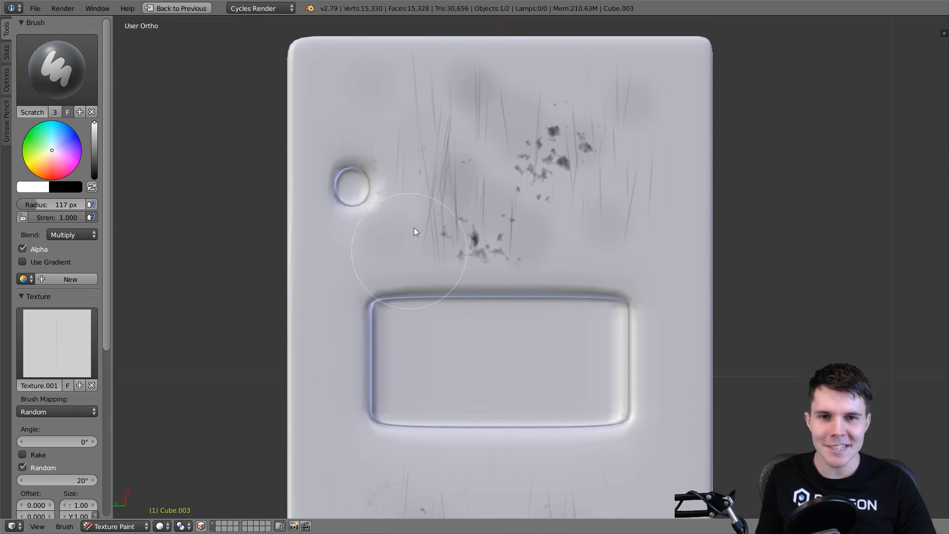
- Set the brush radius to 80 px and add denser lengthwise scratches at the far end of the top face beyond the rectangular hole
key("f")
left_click(425, 186)
mouse_move(435, 189)
left_mouse_down()
mouse_move(462, 228)
mouse_move(481, 191)
mouse_move(568, 117)
mouse_move(616, 181)
mouse_move(525, 128)
mouse_move(464, 147)
left_mouse_up()
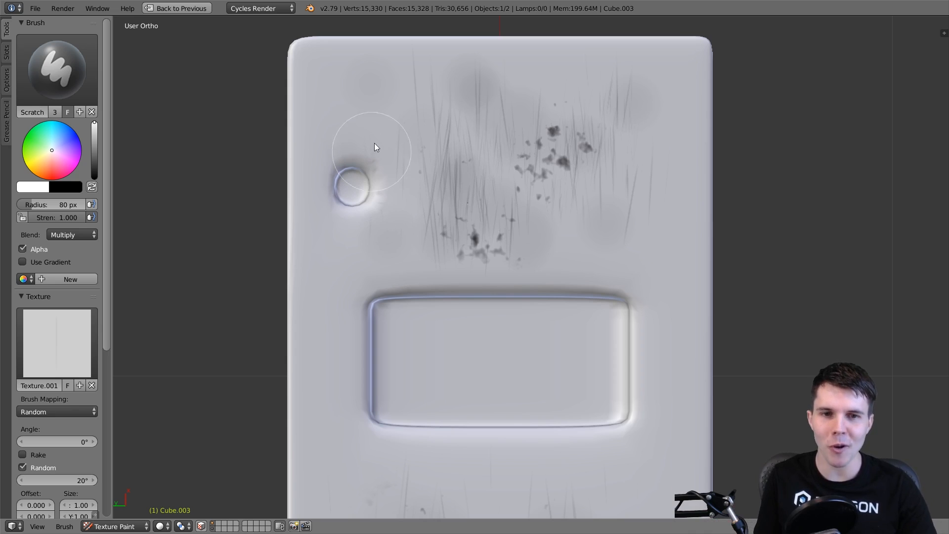
middle_click_drag(466, 180, 475, 125, "shift")
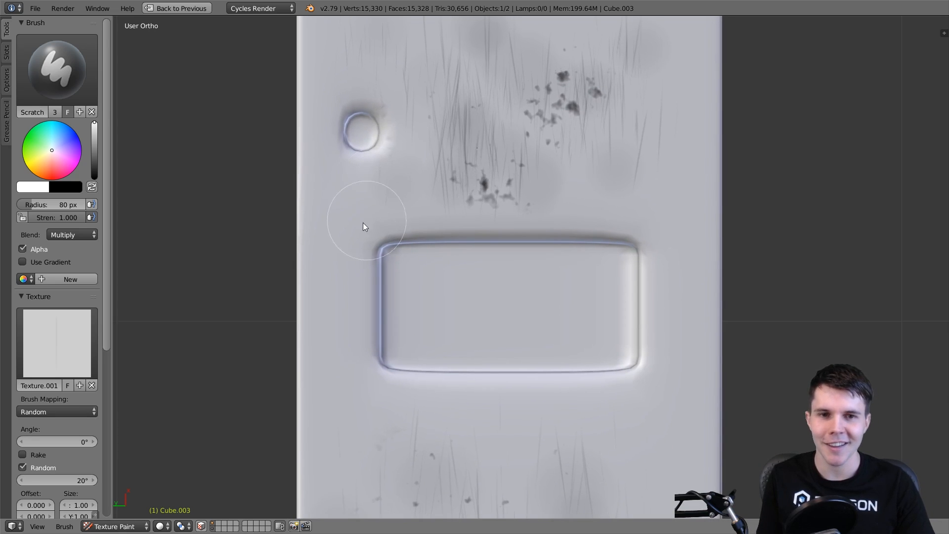
- Add 80 px lengthwise scratches near the long edge of the top face, from the rectangular hole back toward the step block
middle_click_drag(446, 339, 418, 173, "shift")
middle_click_drag(434, 295, 430, 174, "shift")
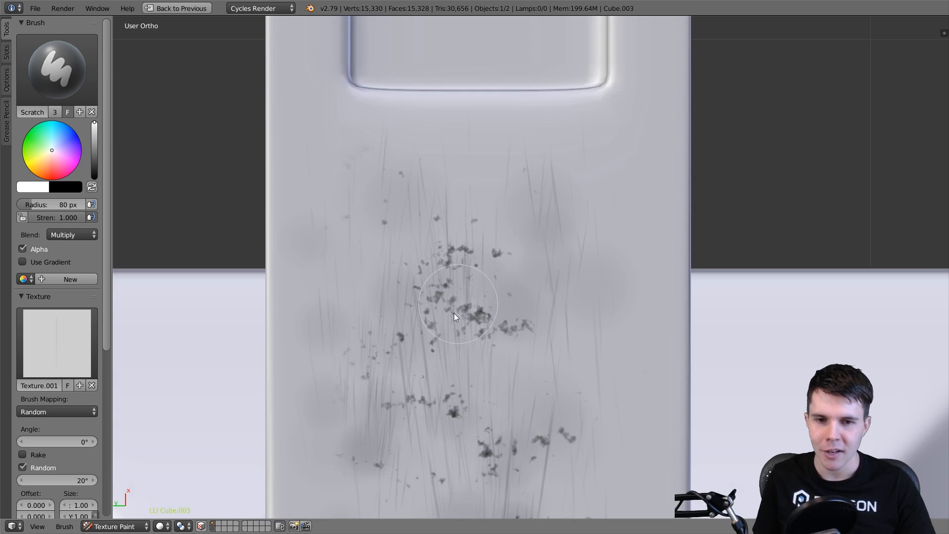
mouse_move(454, 313)
middle_mouse_down("shift")
mouse_move(417, 298)
mouse_move(376, 340)
middle_mouse_up("shift")
left_click_drag(357, 354, 347, 269)
middle_click_drag(444, 229, 426, 135, "shift")
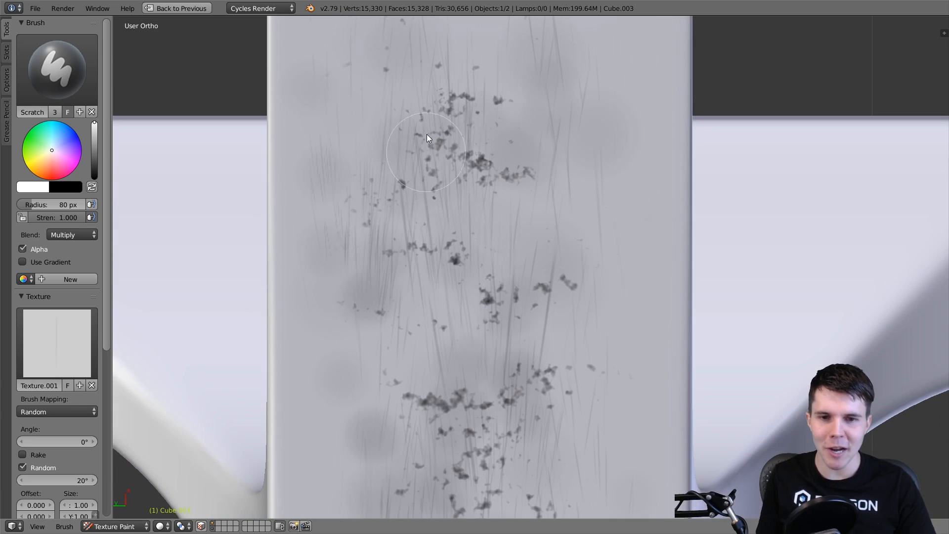
middle_click_drag(458, 296, 455, 200, "shift")
mouse_move(422, 298)
middle_mouse_down("shift")
mouse_move(446, 235)
mouse_move(416, 208)
middle_mouse_up("shift")
middle_click_drag(473, 263, 484, 136, "shift")
middle_click_drag(433, 265, 458, 171, "shift")
middle_click_drag(429, 366, 440, 182, "shift")
scroll(441, 305, "down", 3)
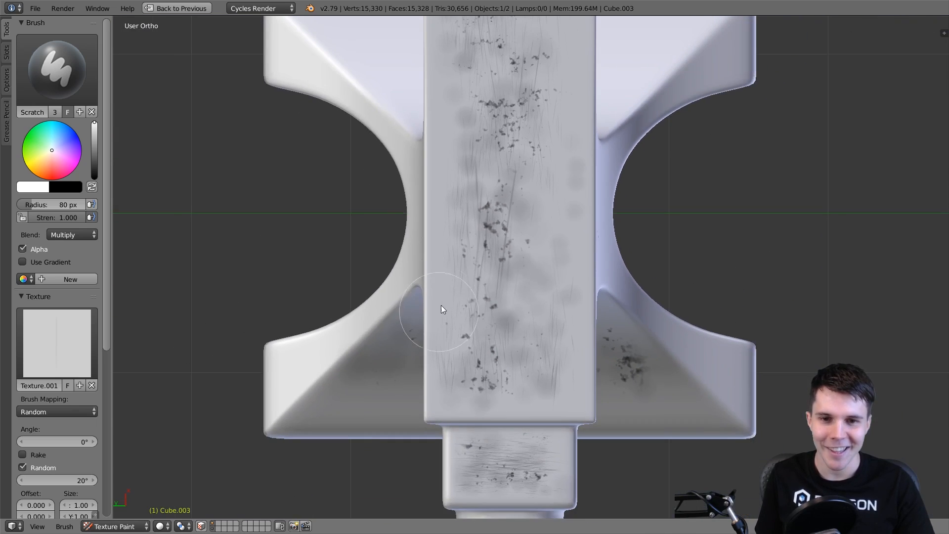
- Set the brush radius to 98 px and paint a few vertical scratches across the anvil body's side face
mouse_move(440, 305)
middle_mouse_down()
mouse_move(467, 246)
mouse_move(496, 307)
mouse_move(465, 223)
mouse_move(394, 291)
mouse_move(408, 236)
middle_mouse_up()
scroll(420, 187, "up", 3)
middle_click_drag(429, 177, 534, 203, "shift")
key("f")
left_click(524, 208)
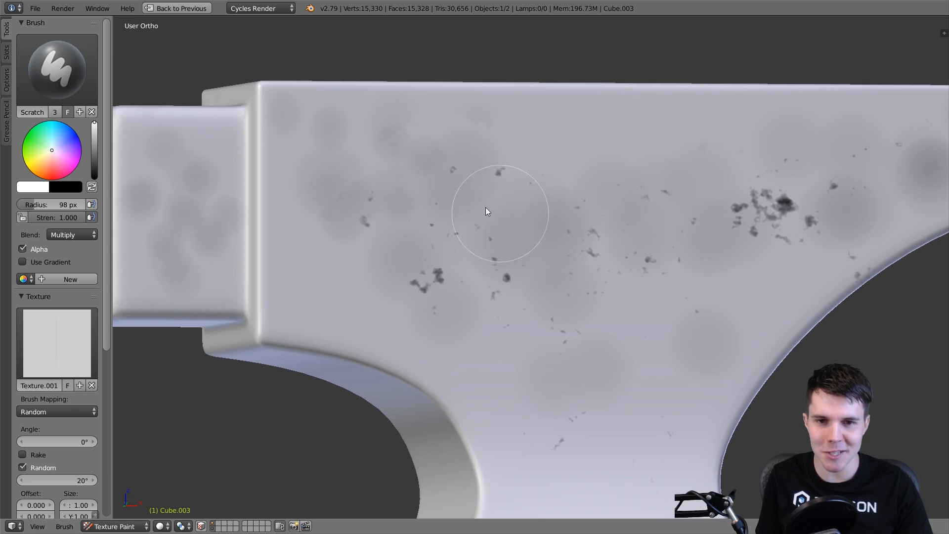
left_click_drag(486, 207, 460, 251)
middle_click_drag(500, 205, 489, 213)
middle_click_drag(576, 193, 466, 212, "shift")
mouse_move(465, 212)
left_mouse_down()
mouse_move(508, 295)
mouse_move(553, 218)
left_mouse_up()
middle_click_drag(638, 223, 663, 197)
middle_click_drag(496, 208, 593, 188, "shift")
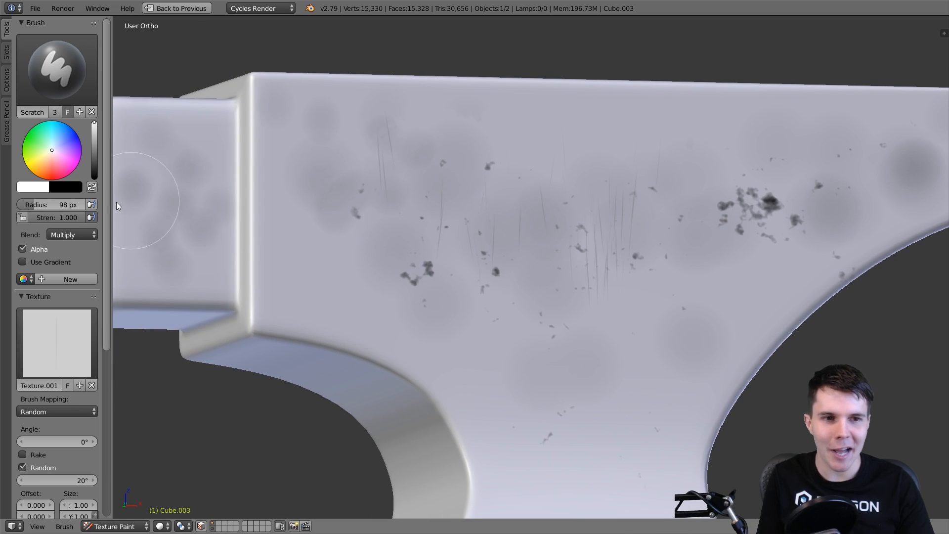
- Set the brush texture angle to 30° and add slanted scratches among the vertical ones on the side face
scroll(107, 221, "down", 4)
scroll(105, 244, "down", 5)
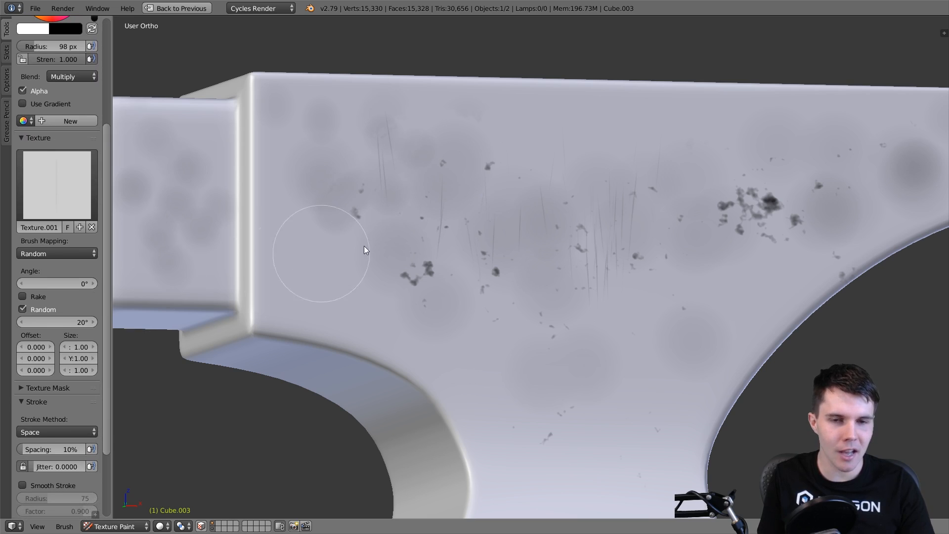
left_click(75, 281)
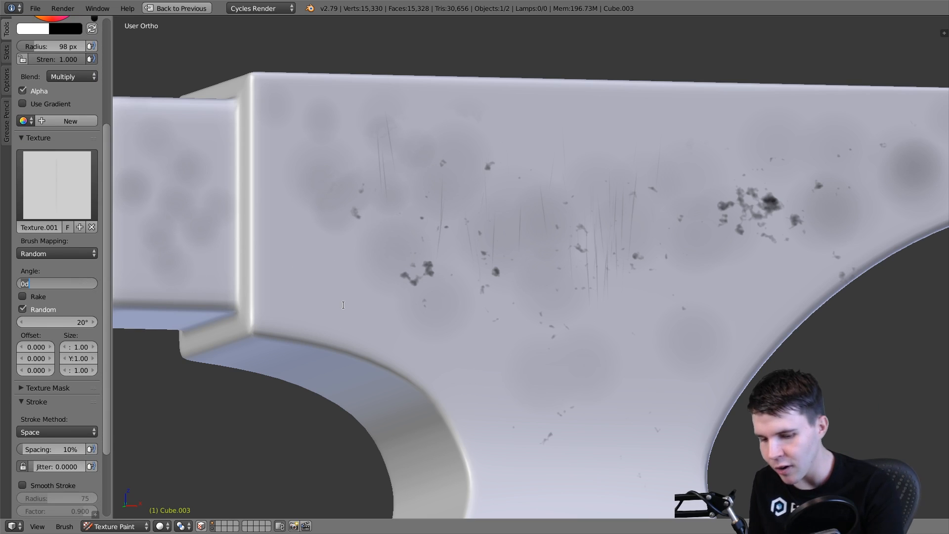
type("30")
key("Return")
middle_click_drag(483, 170, 359, 183)
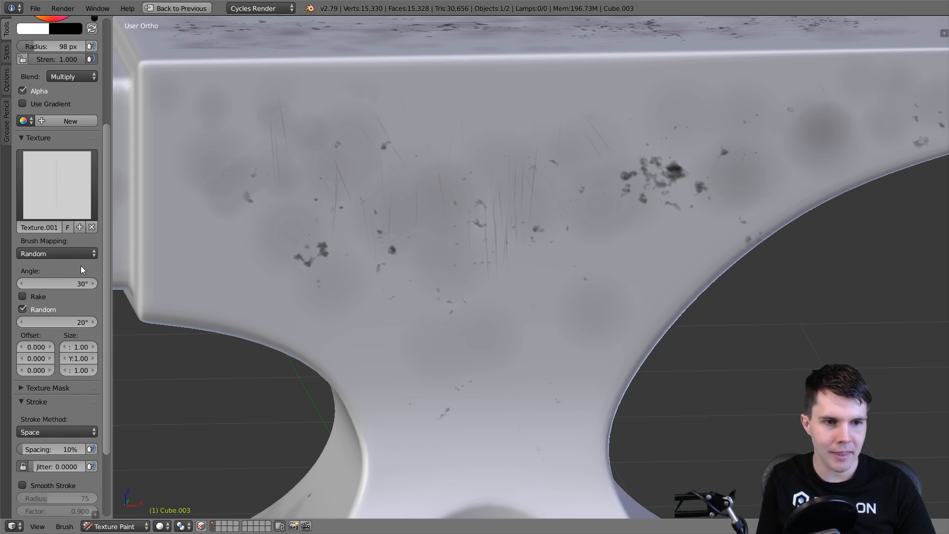
- Set the brush texture angle to 60° and paint flatter diagonal scratches around the dark pits and toward the rectangular-hole end of the side face
left_click(75, 283)
type("4")
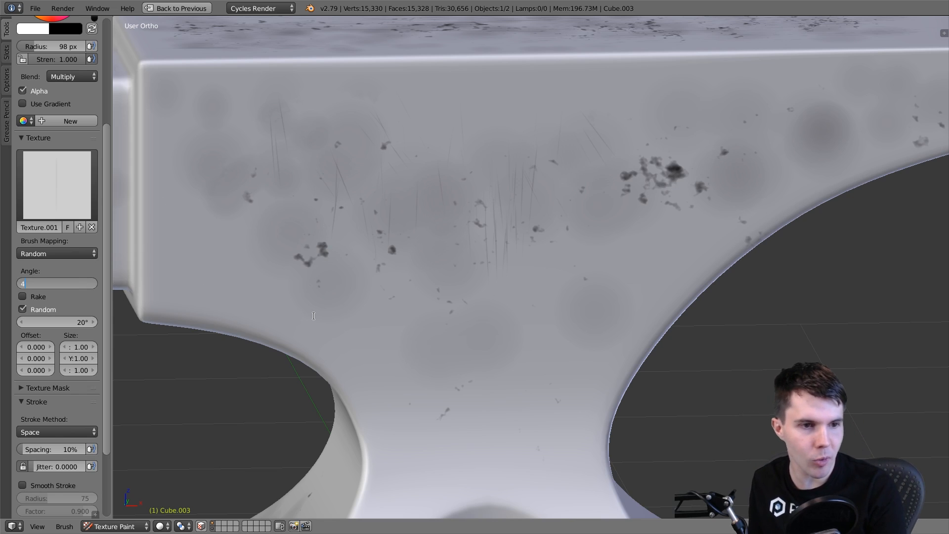
type("60")
key("Return")
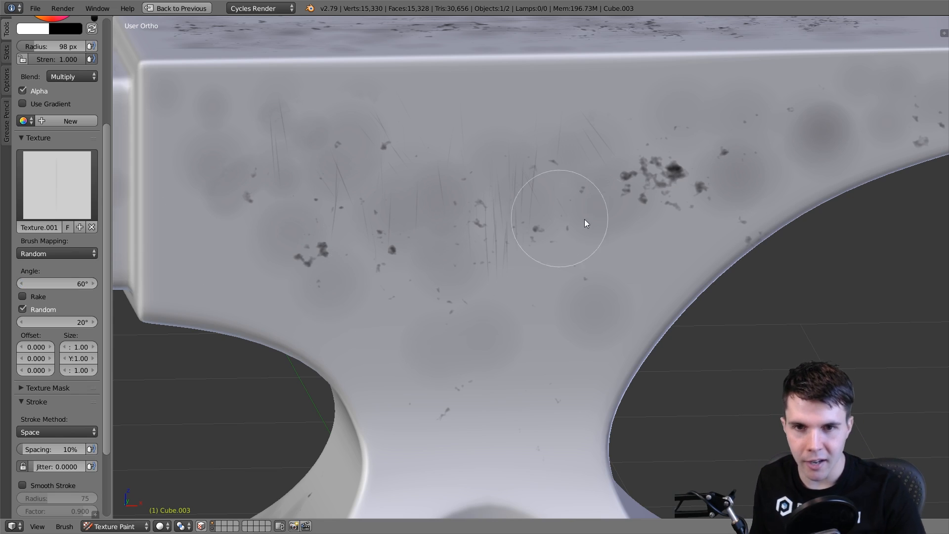
middle_click_drag(644, 159, 491, 178, "shift")
left_click_drag(507, 145, 649, 148)
middle_click_drag(638, 146, 519, 150, "shift")
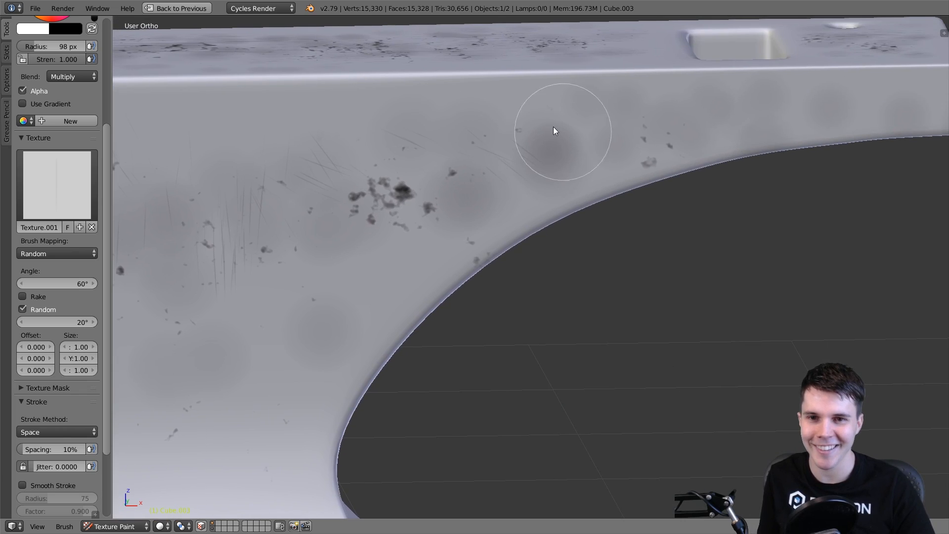
left_click_drag(553, 127, 706, 126)
mouse_move(492, 143)
middle_mouse_down("shift")
mouse_move(521, 165)
mouse_move(788, 131)
middle_mouse_up("shift")
- Set the brush texture angle to 120° and paint oppositely slanted scratches across the side face, starting near the step block
left_click(68, 282)
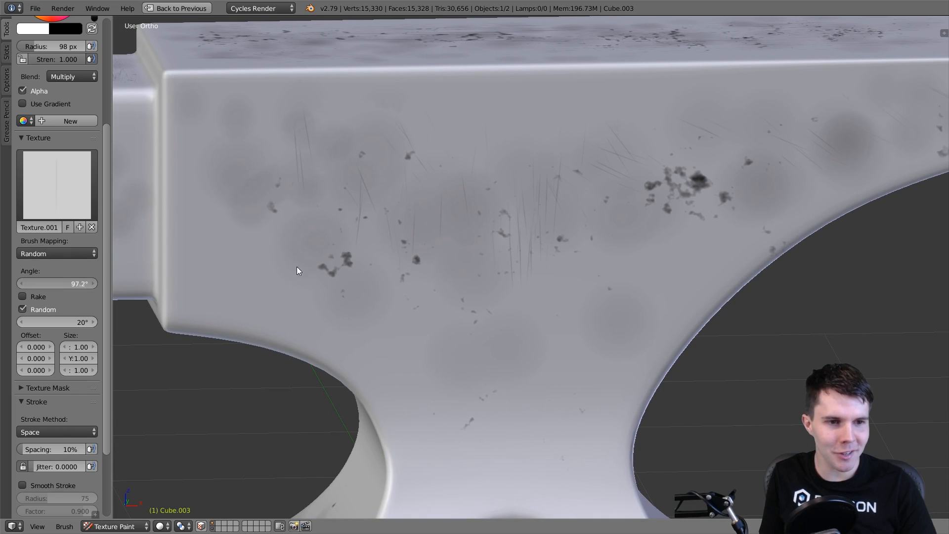
type("120")
key("Return")
middle_click_drag(343, 134, 523, 102, "shift")
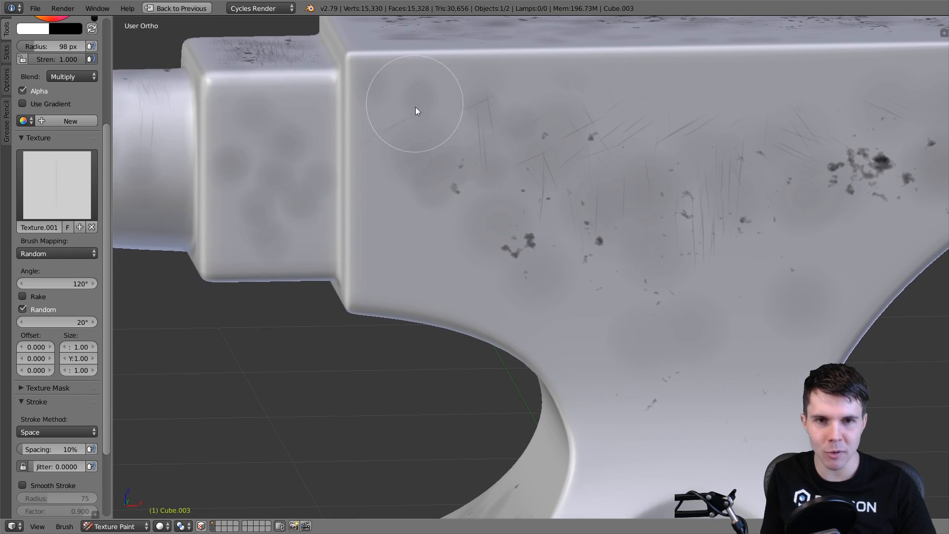
middle_click_drag(562, 159, 421, 57, "shift")
left_click_drag(435, 168, 534, 162)
middle_click_drag(537, 156, 564, 130)
left_click_drag(565, 130, 606, 123)
middle_click_drag(607, 123, 621, 133)
left_click_drag(621, 133, 672, 96)
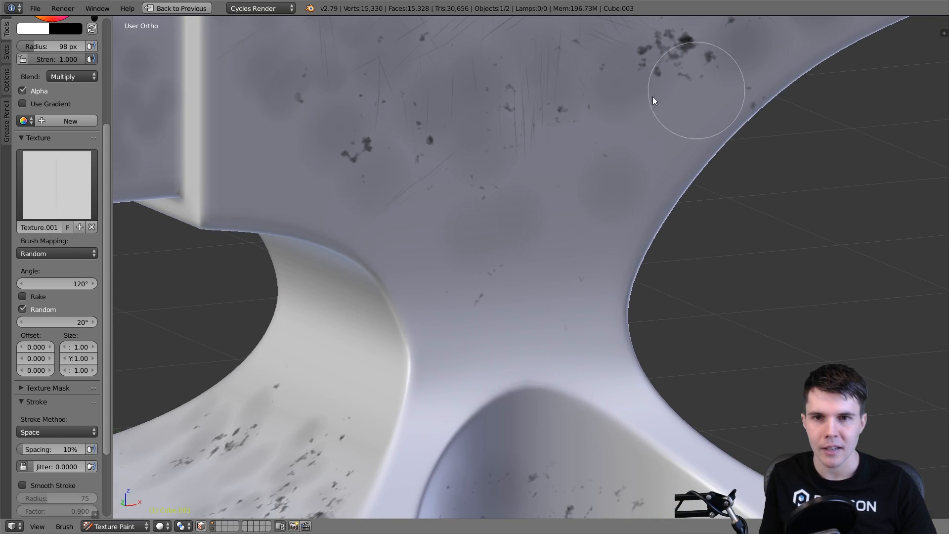
- Enlarge the brush radius to 232 px and paint several long diagonal scratches on the side face above the anvil's waist
mouse_move(536, 165)
middle_mouse_down("shift")
mouse_move(490, 267)
mouse_move(591, 184)
middle_mouse_up("shift")
middle_click_drag(549, 220, 542, 79, "shift")
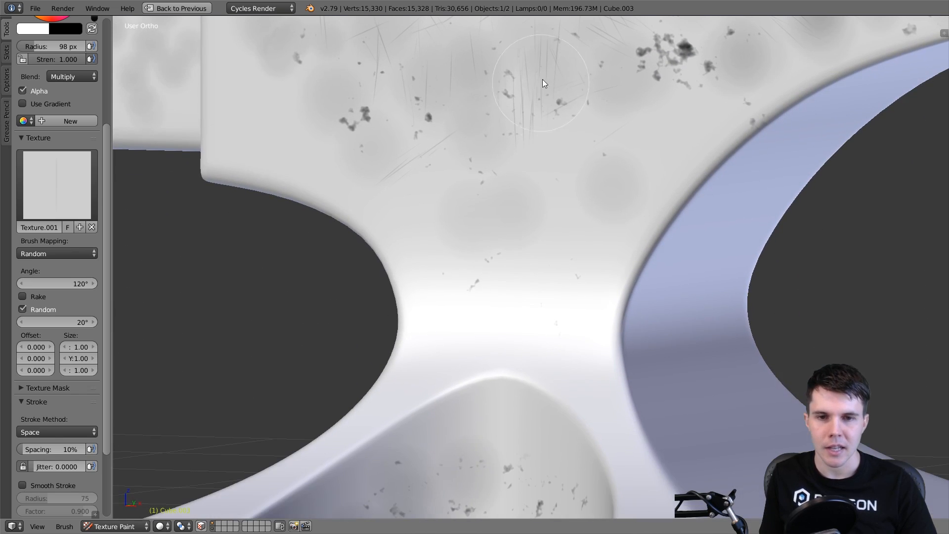
key("f")
left_click(592, 172)
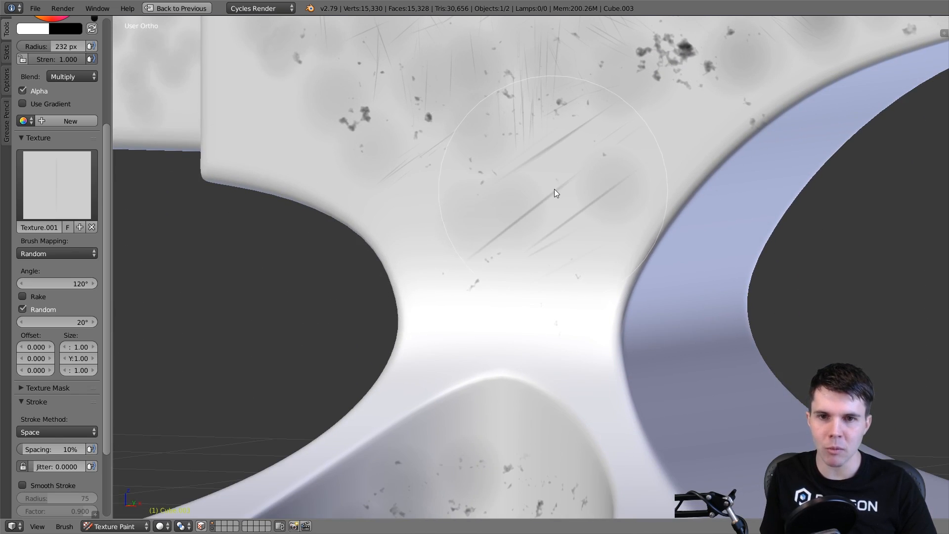
- Reduce the brush radius to 85 px and add small 120° diagonal scratches on the side face past the dark pits
mouse_move(553, 189)
middle_mouse_down()
mouse_move(618, 169)
mouse_move(480, 147)
mouse_move(425, 209)
mouse_move(580, 192)
mouse_move(521, 169)
mouse_move(609, 144)
middle_mouse_up()
key("f")
left_click(505, 174)
key("f")
left_click(638, 126)
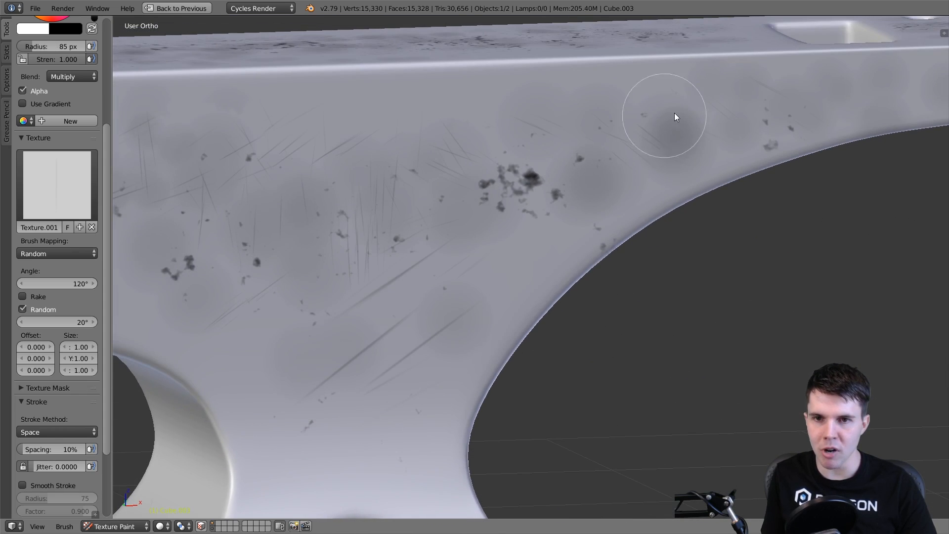
middle_click_drag(683, 132, 523, 151)
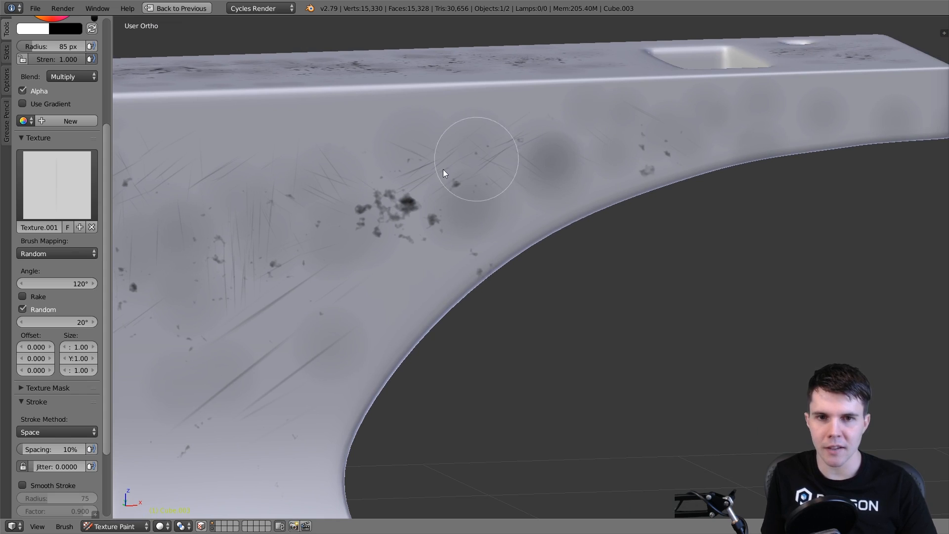
- Paint short 120° scratches on the side face near the small pits below the rectangular hole and on the step block's side
mouse_move(443, 169)
middle_mouse_down()
mouse_move(372, 194)
mouse_move(556, 132)
middle_mouse_up()
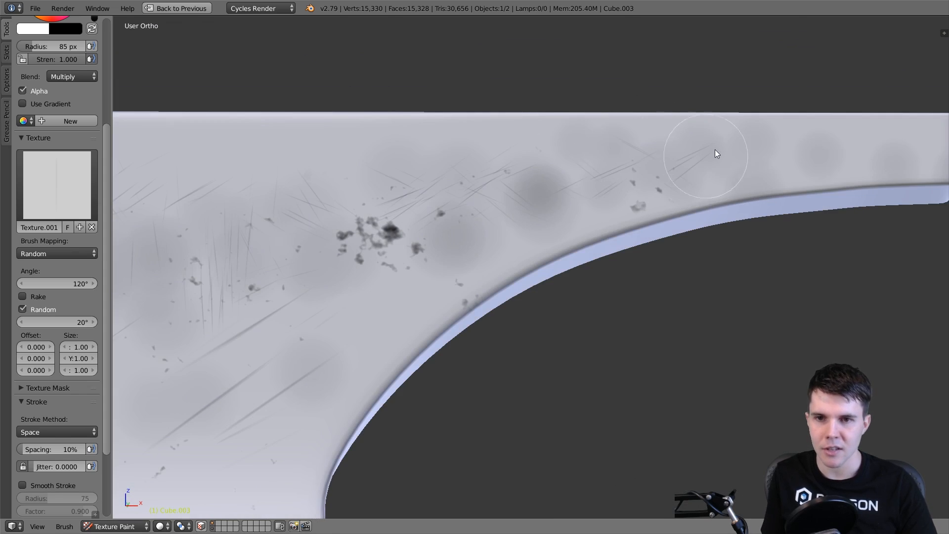
mouse_move(583, 185)
middle_mouse_down()
mouse_move(662, 162)
mouse_move(419, 215)
mouse_move(370, 246)
mouse_move(569, 187)
mouse_move(337, 205)
mouse_move(621, 229)
mouse_move(367, 168)
middle_mouse_up()
mouse_move(316, 225)
middle_mouse_down()
mouse_move(346, 171)
mouse_move(443, 159)
middle_mouse_up()
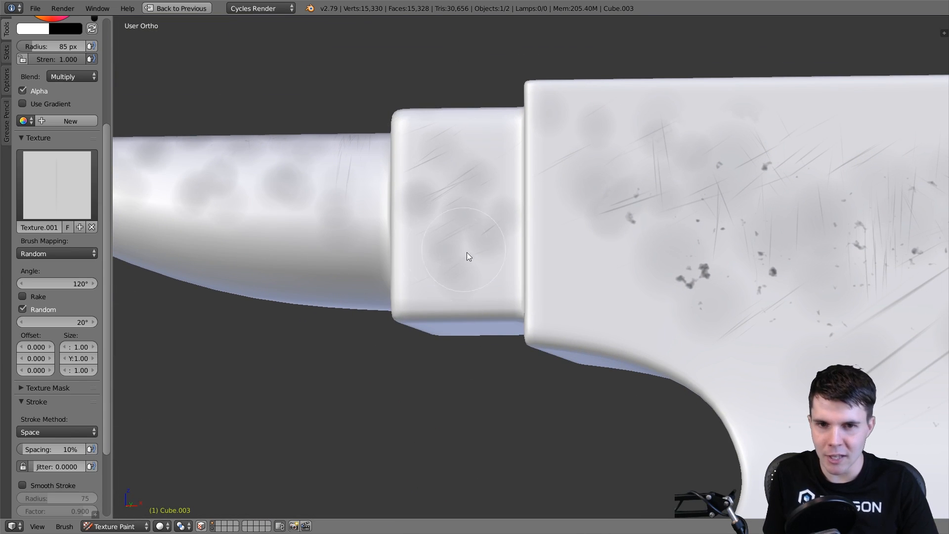
- Set the brush radius to 95 px and paint diagonal 120° scratches along the side of the horn
mouse_move(457, 166)
middle_mouse_down()
mouse_move(441, 220)
mouse_move(504, 205)
mouse_move(556, 165)
mouse_move(367, 183)
middle_mouse_up()
key("f")
left_click(338, 173)
key("f")
left_click(378, 181)
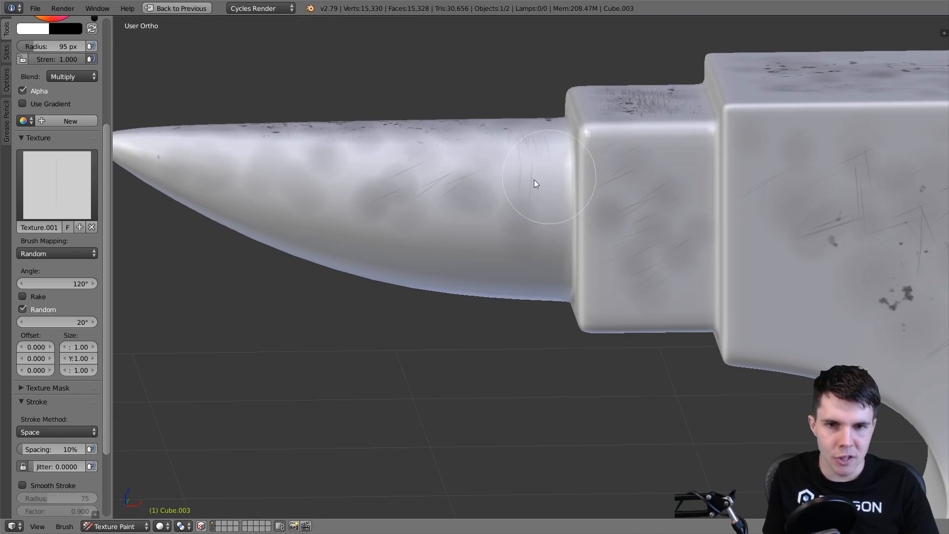
left_click(490, 191)
left_click_drag(107, 146, 116, 64)
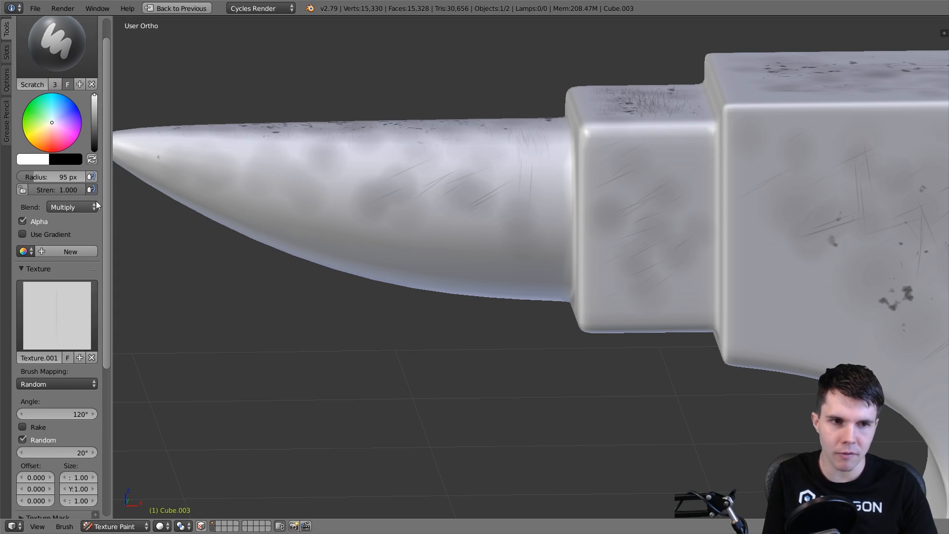
scroll(102, 216, "down", 3)
scroll(101, 218, "up", 1)
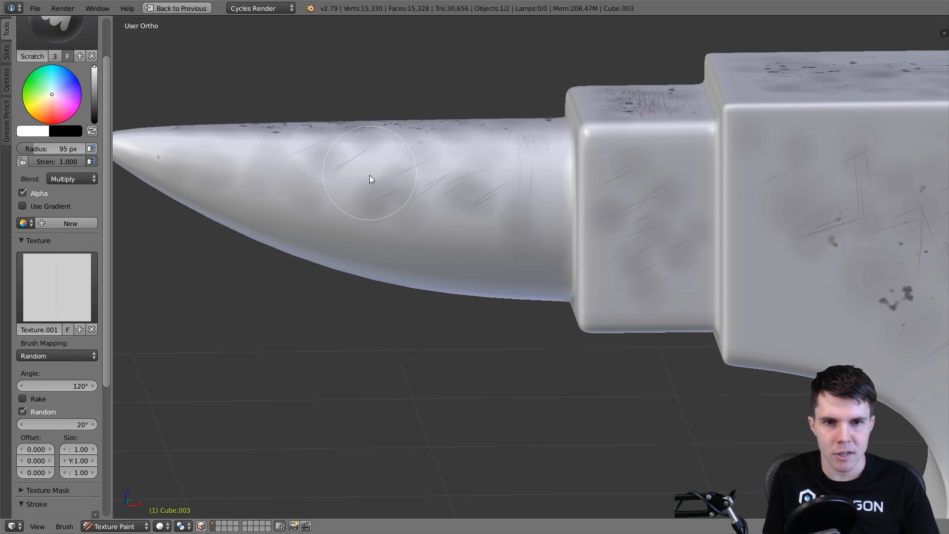
- Reduce the brush radius to 74 px and add finer 120° scratches on the middle of the horn's side
key("f")
left_click(340, 171)
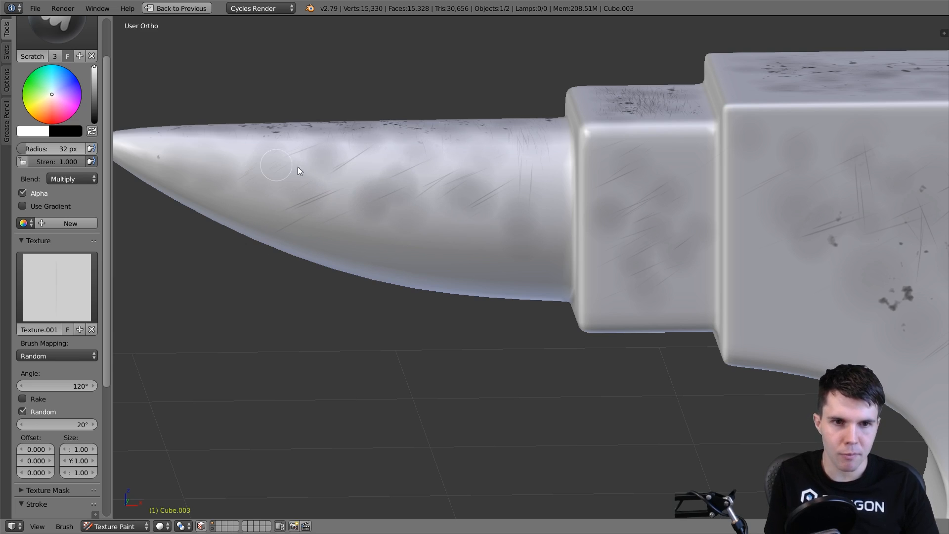
key("f")
left_click(465, 188)
left_click_drag(402, 173, 453, 192)
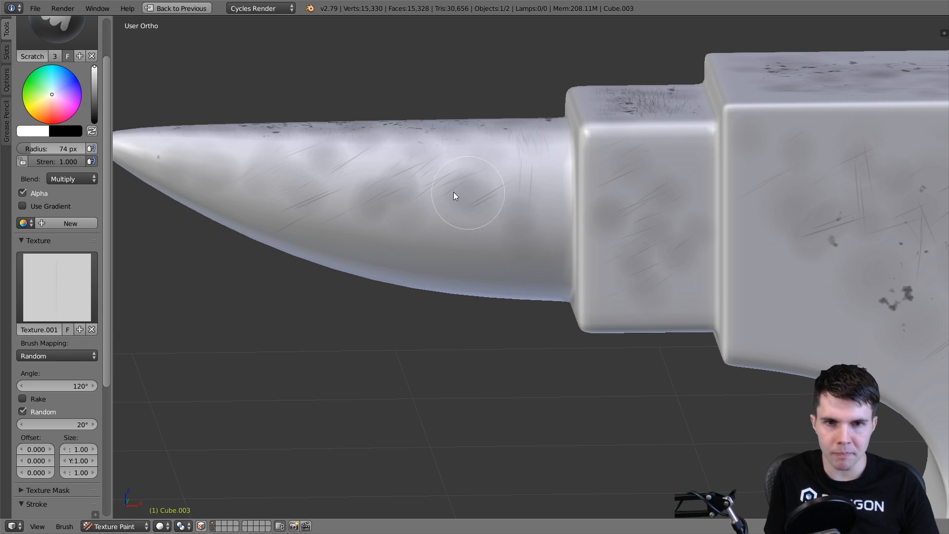
- Set the brush texture angle to 155° and paint steeper scratches across the horn's side and the step block's side
left_click_drag(72, 385, 178, 376)
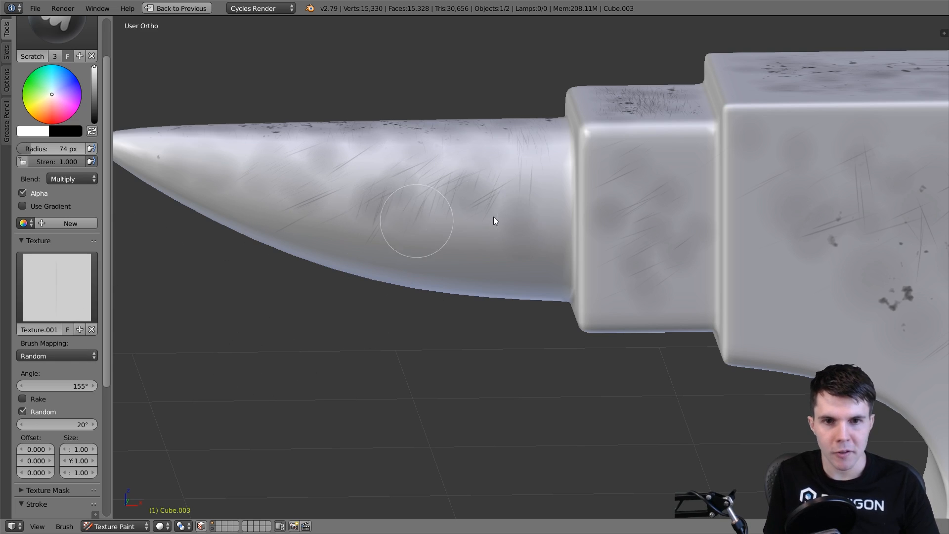
mouse_move(544, 160)
middle_mouse_down("shift")
mouse_move(417, 169)
mouse_move(488, 198)
middle_mouse_up("shift")
mouse_move(490, 199)
left_mouse_down()
mouse_move(502, 191)
mouse_move(505, 208)
left_mouse_up()
middle_click_drag(505, 203, 477, 148)
middle_click_drag(706, 227, 492, 188)
left_click_drag(491, 185, 633, 154)
- Paint short 155° scratches on the top face along its long edge, beside the pits
mouse_move(637, 154)
middle_mouse_down("shift")
mouse_move(611, 165)
mouse_move(413, 175)
middle_mouse_up("shift")
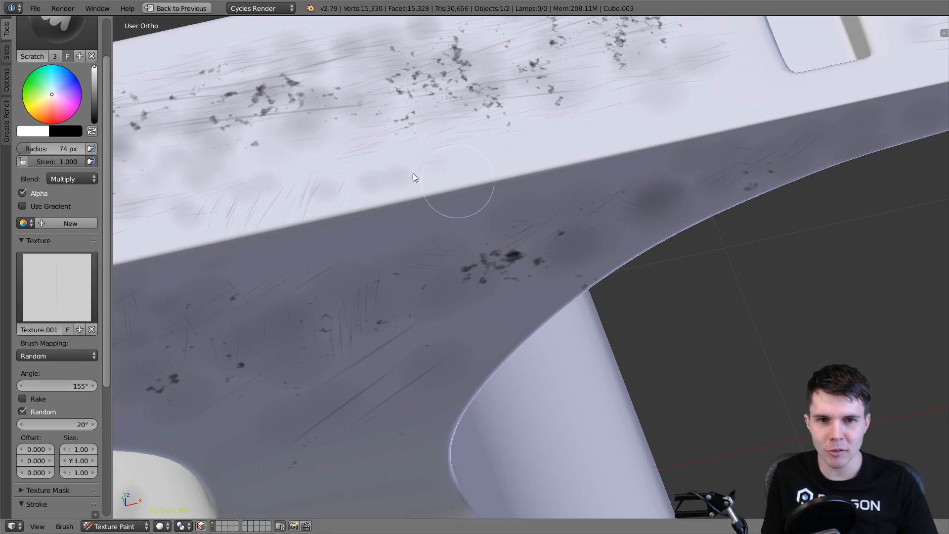
mouse_move(559, 127)
middle_mouse_down("shift")
mouse_move(384, 144)
mouse_move(540, 148)
mouse_move(351, 206)
mouse_move(482, 77)
middle_mouse_up("shift")
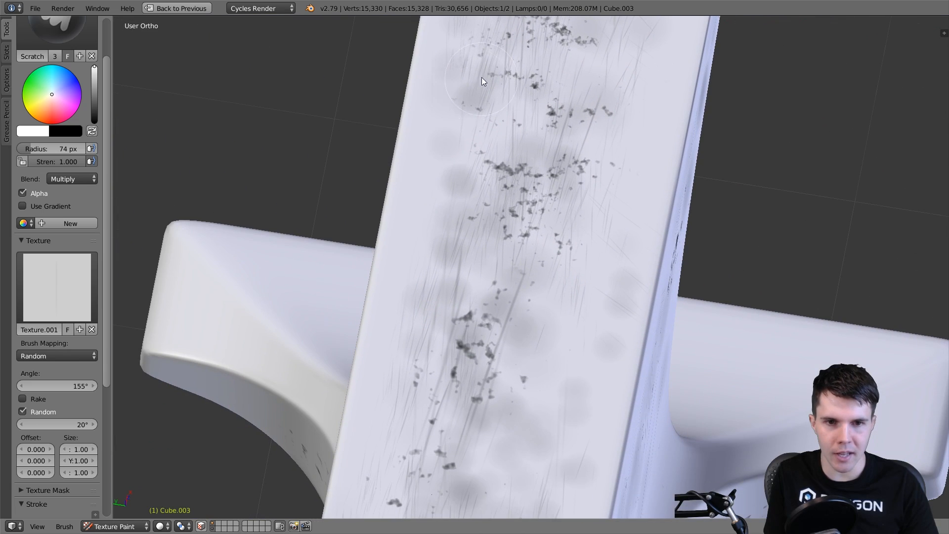
mouse_move(406, 240)
middle_mouse_down()
mouse_move(470, 143)
mouse_move(434, 152)
middle_mouse_up()
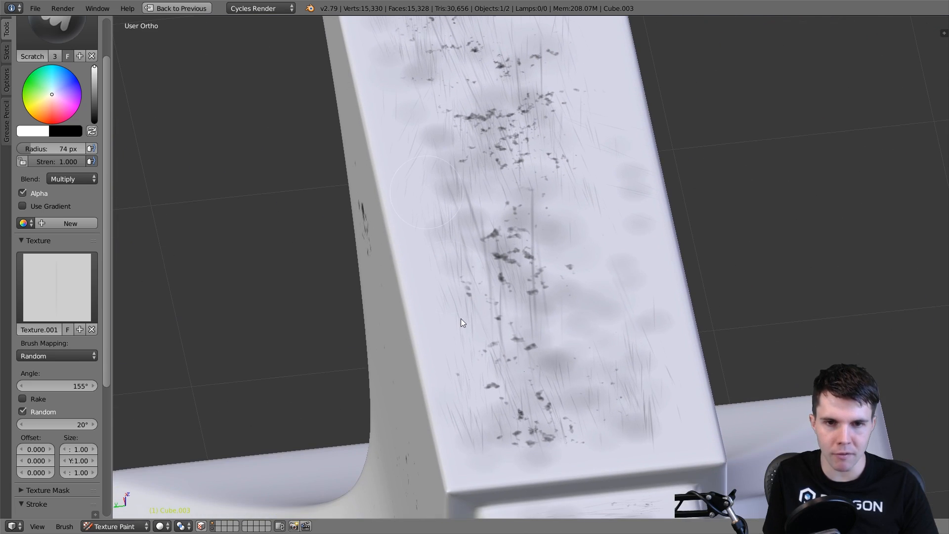
- Turn on Y symmetry for the brush and paint 155° scratches around the pits on the base's sloped foot beneath the step block
mouse_move(447, 301)
middle_mouse_down()
mouse_move(499, 217)
mouse_move(427, 200)
middle_mouse_up()
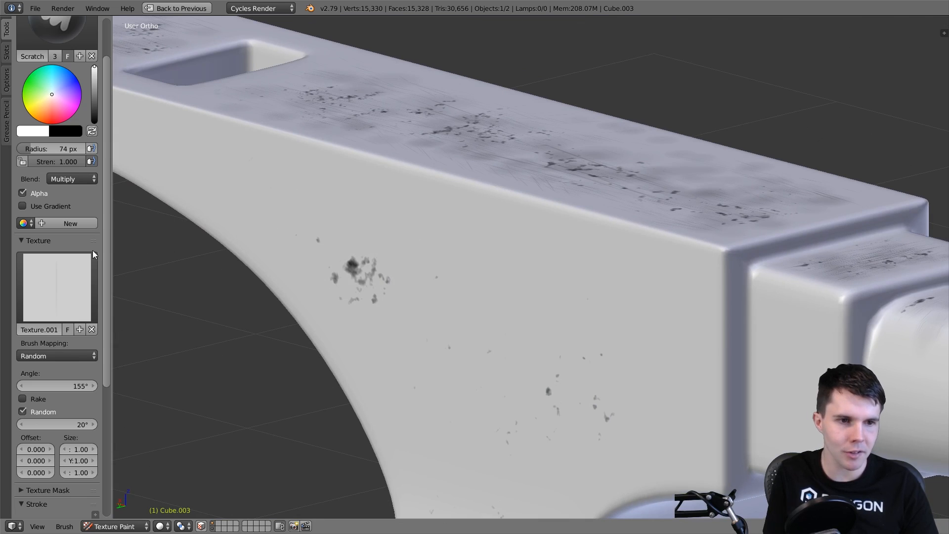
scroll(93, 250, "down", 8)
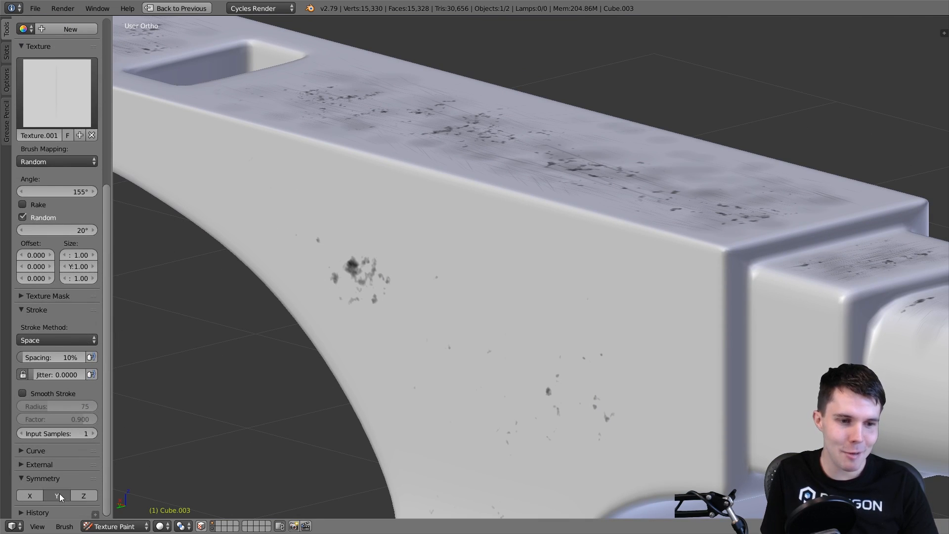
middle_click_drag(430, 277, 467, 172)
middle_click_drag(543, 262, 485, 164, "shift")
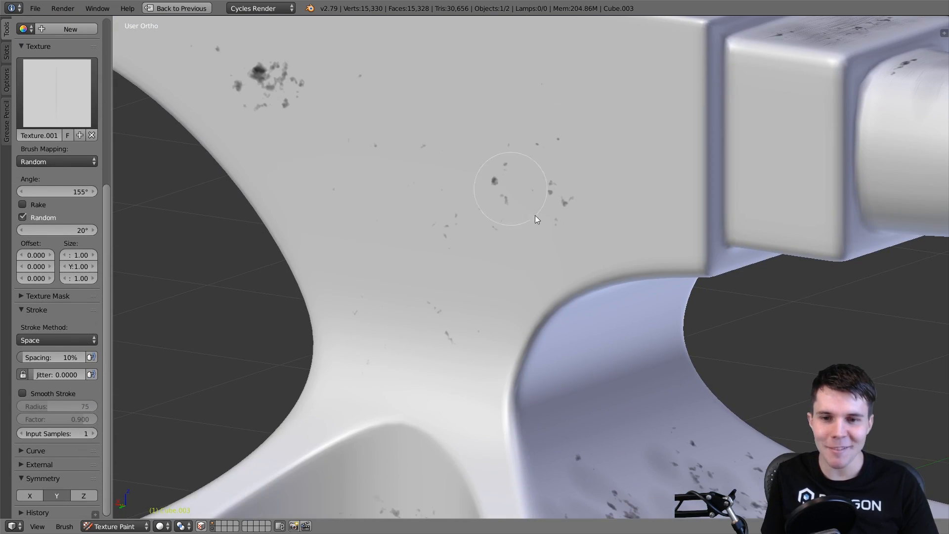
mouse_move(537, 217)
middle_mouse_down()
mouse_move(555, 350)
mouse_move(530, 321)
middle_mouse_up()
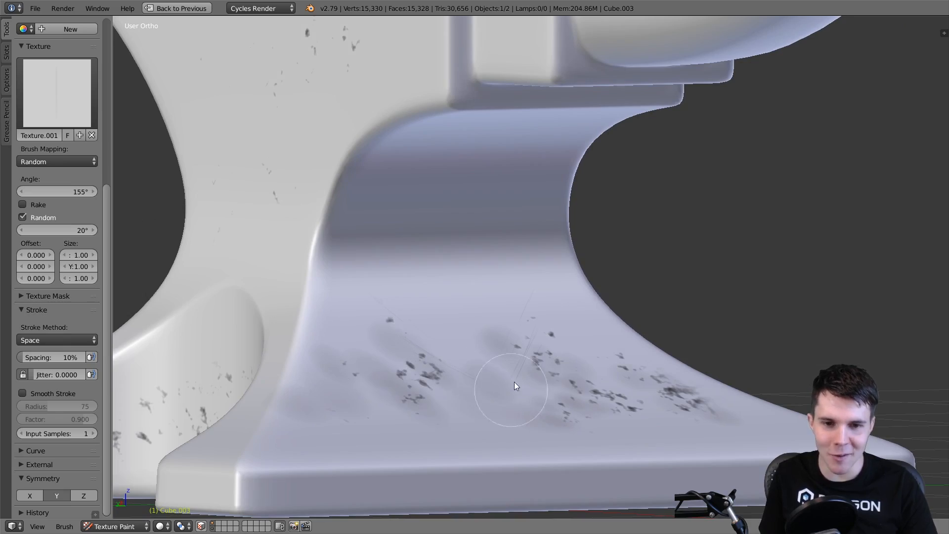
middle_click_drag(514, 386, 447, 244)
middle_click_drag(483, 193, 172, 328)
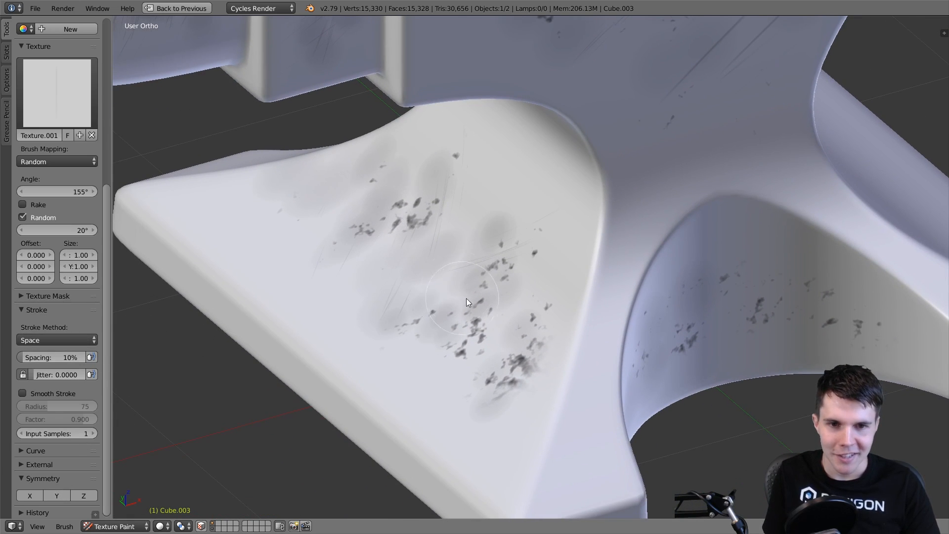
middle_click_drag(467, 298, 463, 378)
- Paint small steep scratches along the ridge beside the base's arched recess and up onto the anvil's waist
middle_click_drag(517, 303, 489, 220)
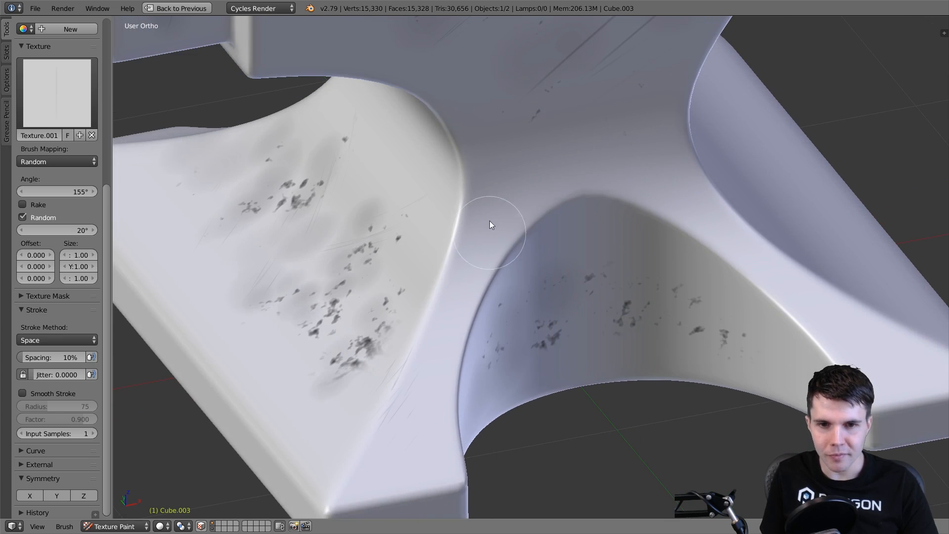
mouse_move(466, 311)
middle_mouse_down()
mouse_move(454, 227)
mouse_move(467, 200)
middle_mouse_up()
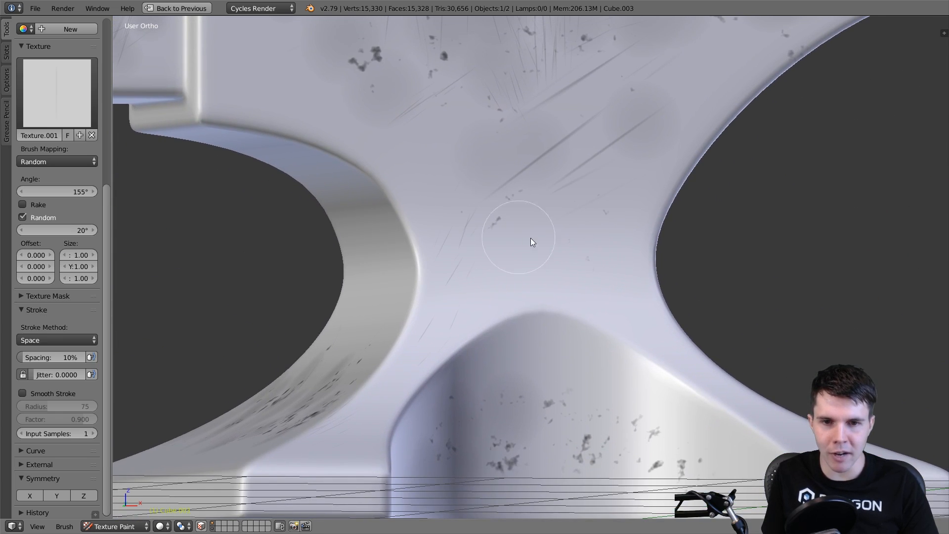
middle_click_drag(532, 239, 531, 227)
middle_click_drag(583, 249, 521, 248)
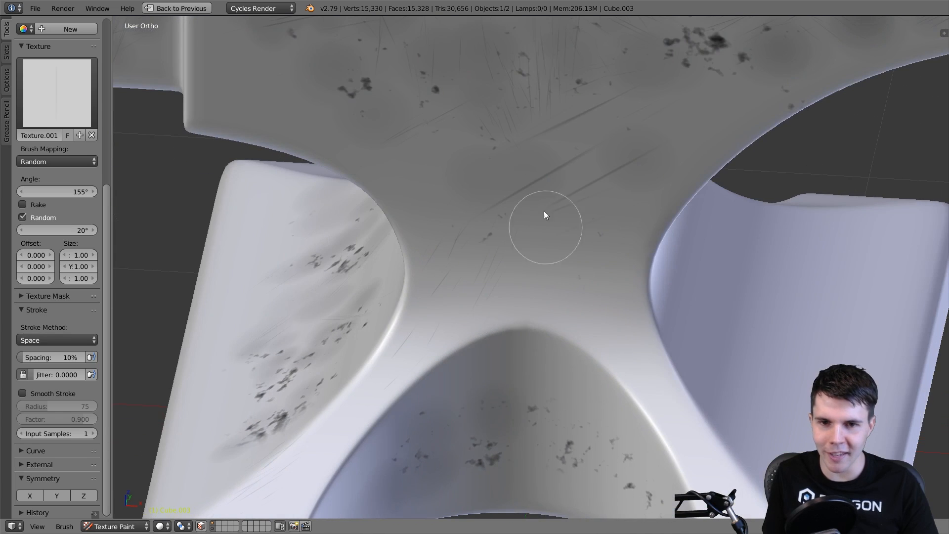
middle_click_drag(546, 213, 418, 173)
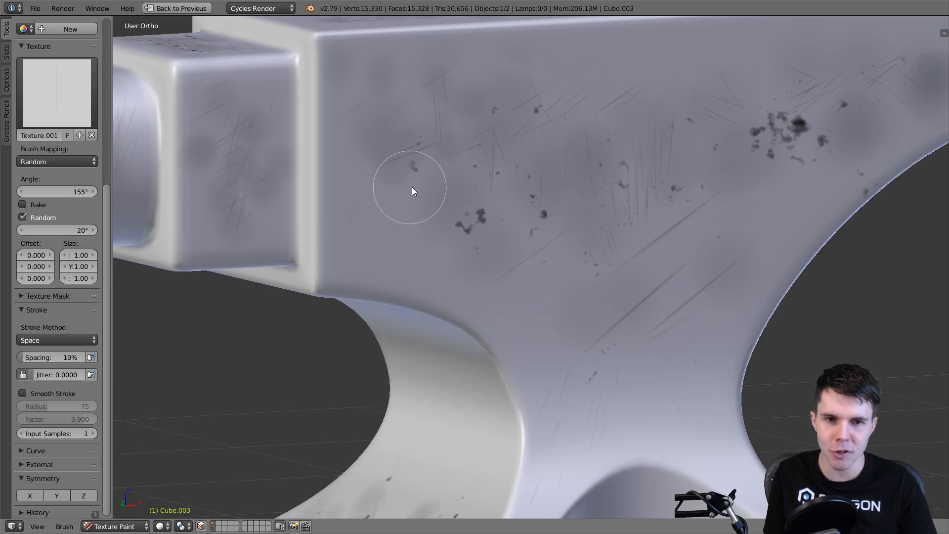
- Paint 155° scratches on the top face around the rectangular and round holes
mouse_move(510, 144)
middle_mouse_down()
mouse_move(497, 200)
mouse_move(503, 239)
mouse_move(559, 188)
mouse_move(625, 188)
mouse_move(543, 205)
mouse_move(466, 248)
mouse_move(588, 262)
mouse_move(435, 190)
mouse_move(445, 253)
mouse_move(490, 167)
mouse_move(618, 147)
mouse_move(449, 210)
mouse_move(500, 244)
mouse_move(378, 296)
middle_mouse_up()
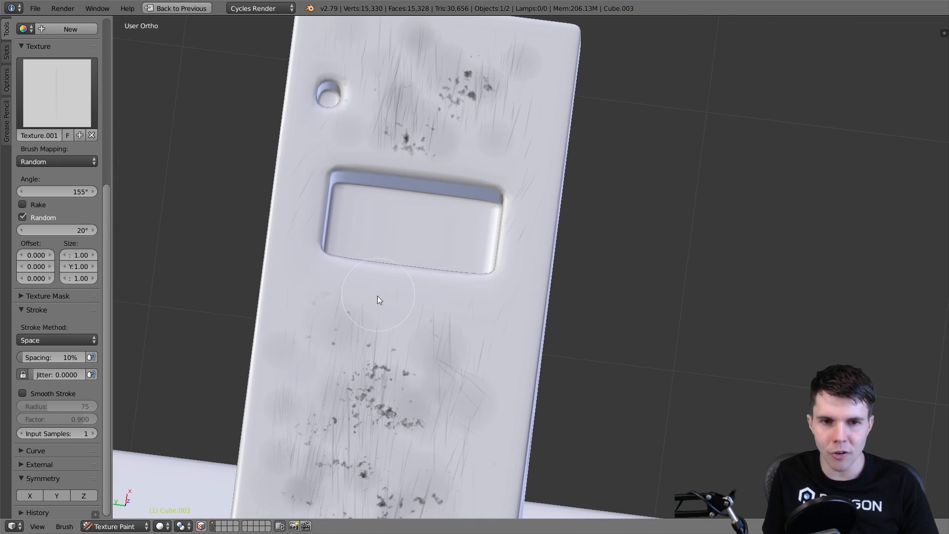
middle_click_drag(305, 250, 404, 189)
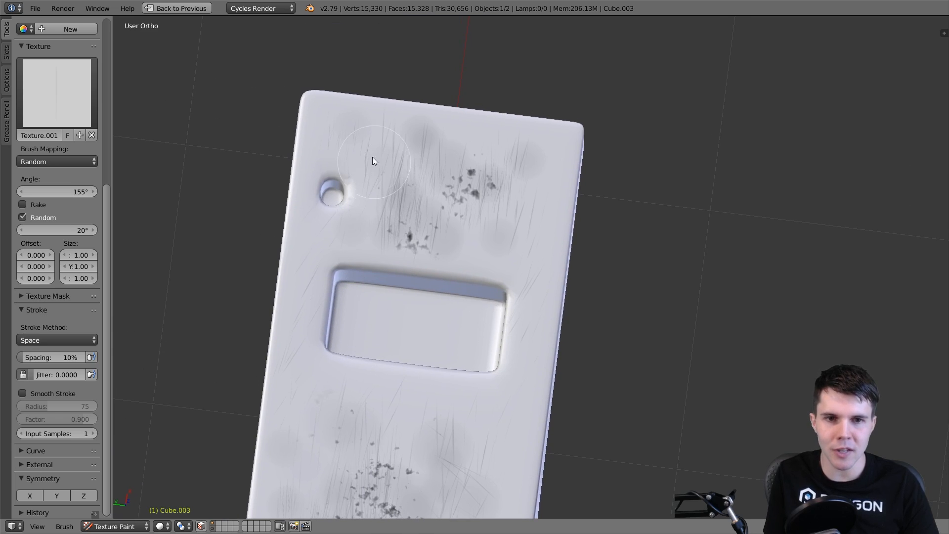
middle_click_drag(325, 159, 463, 96)
middle_click_drag(481, 158, 476, 281)
- Set the brush texture angle to 0° and paint lengthwise scratches along one long edge of the top face
key("KP_7")
middle_click_drag(455, 191, 598, 237, "shift")
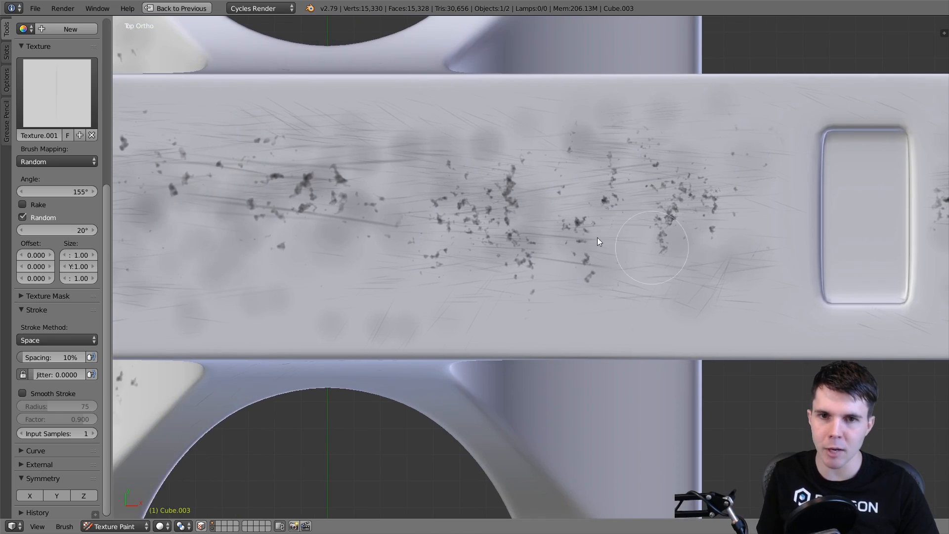
middle_click_drag(306, 186, 564, 179, "shift")
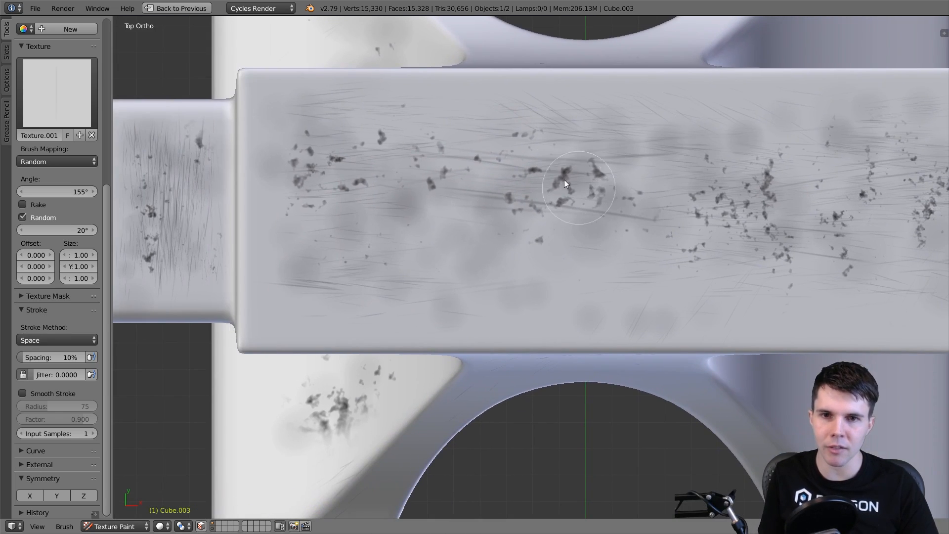
left_click(81, 191)
type("0")
key("Return")
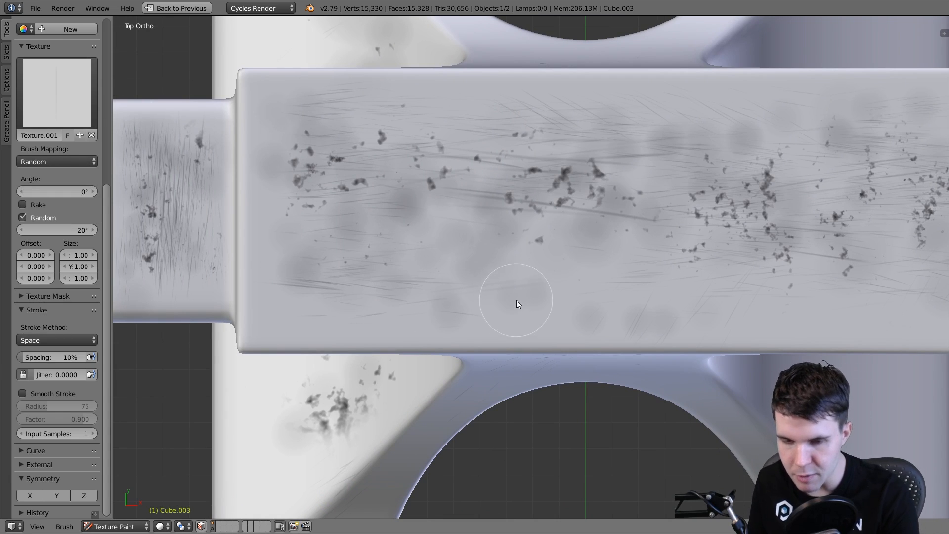
middle_click_drag(562, 265, 405, 159)
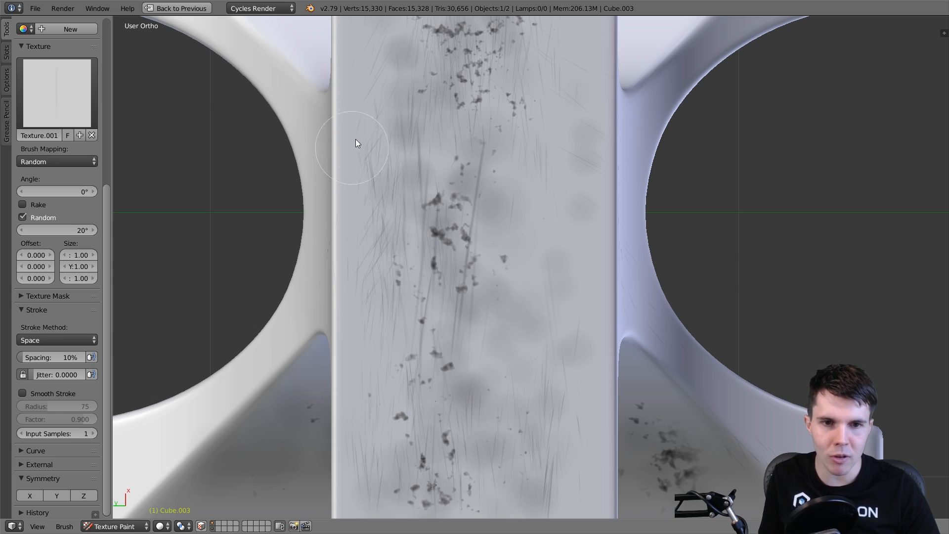
mouse_move(355, 139)
left_mouse_down()
mouse_move(348, 275)
mouse_move(341, 266)
mouse_move(345, 233)
mouse_move(379, 365)
left_mouse_up()
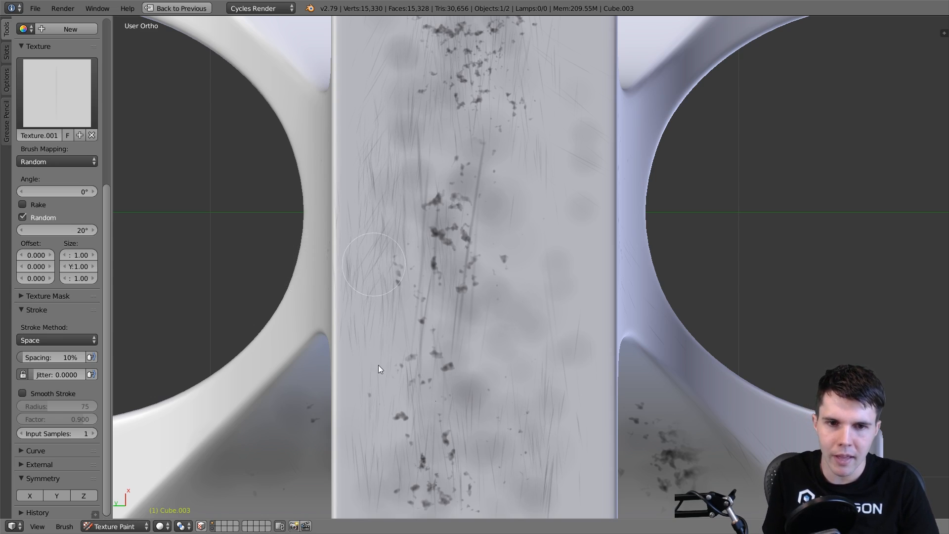
- Enlarge the brush radius and paint lengthwise 0° scratches along the opposite half of the top face
middle_click_drag(443, 239, 360, 260, "shift")
key("f")
left_click(464, 225)
left_click_drag(464, 225, 466, 164)
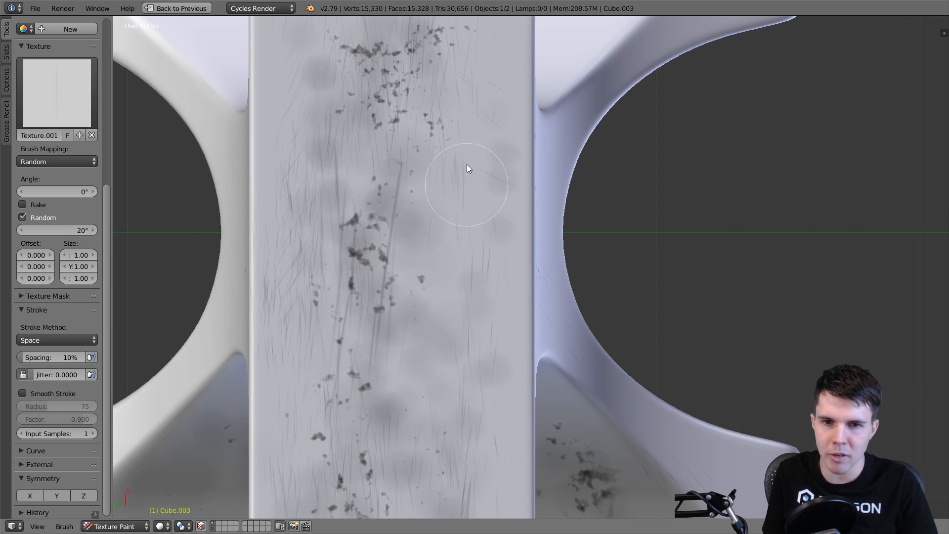
middle_click_drag(450, 173, 439, 282, "shift")
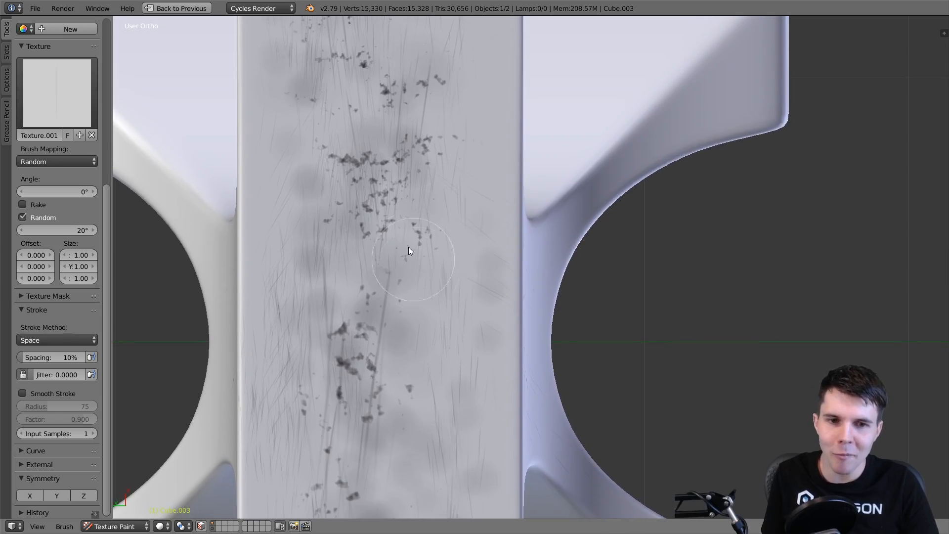
- Paint crosswise 0° scratches on the horn below its pits, from near the tip toward the step block
middle_click_drag(409, 251, 523, 147)
scroll(483, 252, "down", 2)
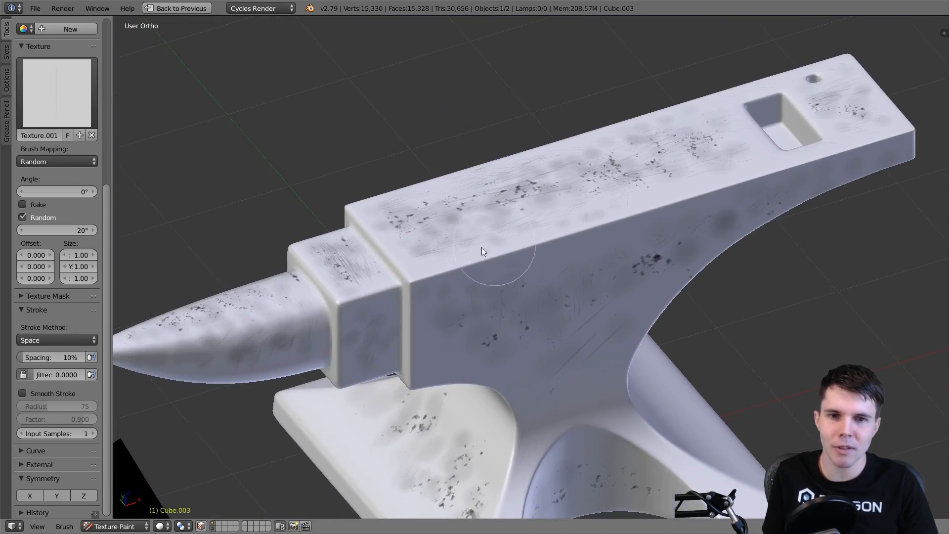
middle_click_drag(483, 251, 423, 248)
scroll(415, 217, "up", 3)
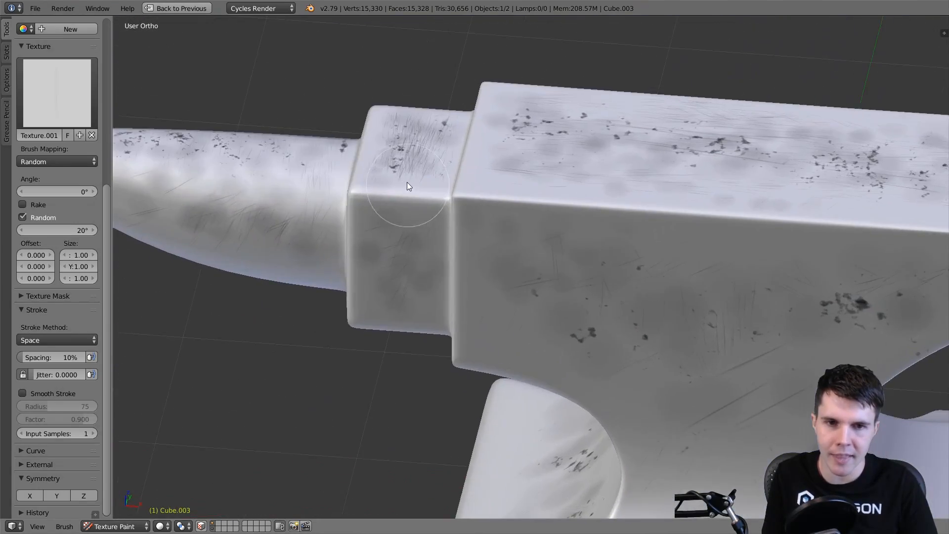
mouse_move(408, 186)
middle_mouse_down()
mouse_move(564, 209)
mouse_move(548, 141)
mouse_move(566, 198)
mouse_move(673, 225)
mouse_move(653, 230)
middle_mouse_up()
scroll(549, 141, "up", 4)
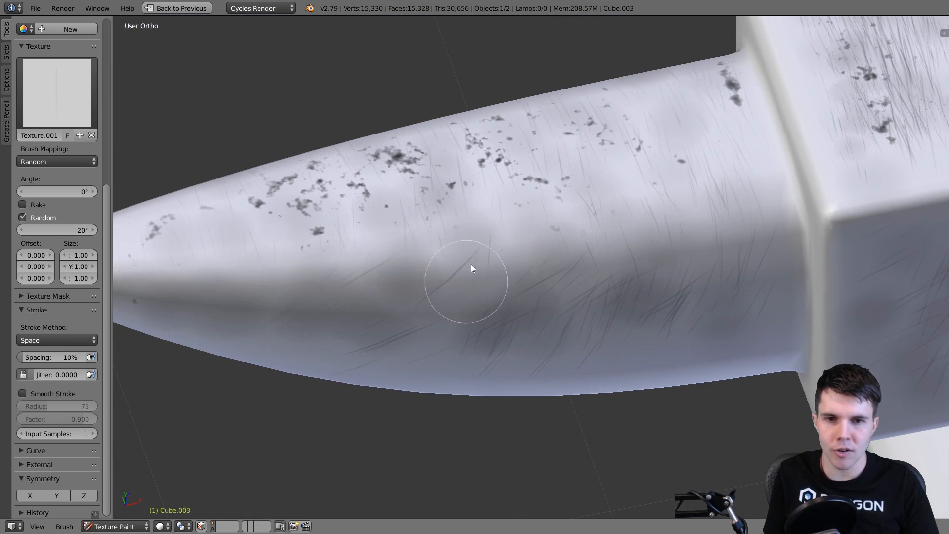
mouse_move(471, 267)
middle_mouse_down()
mouse_move(580, 176)
mouse_move(432, 244)
middle_mouse_up()
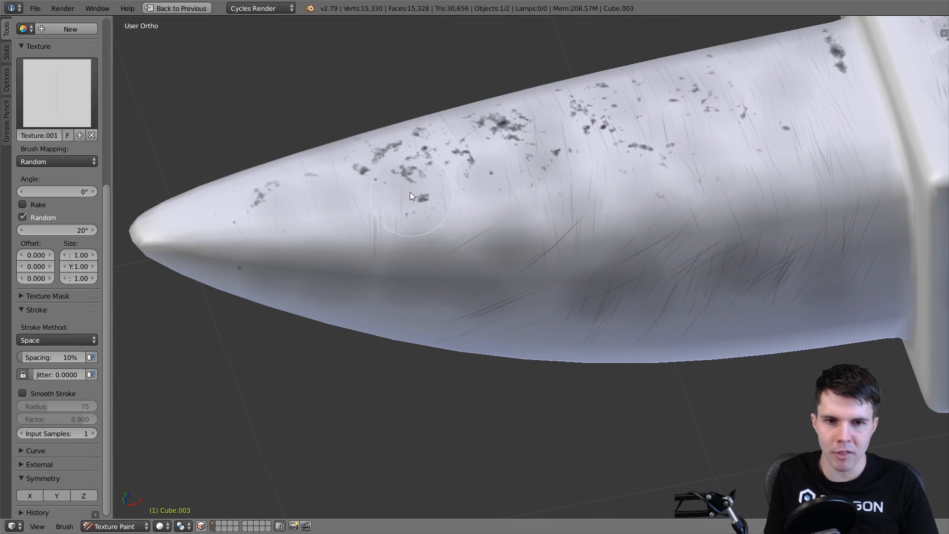
scroll(370, 213, "up", 2)
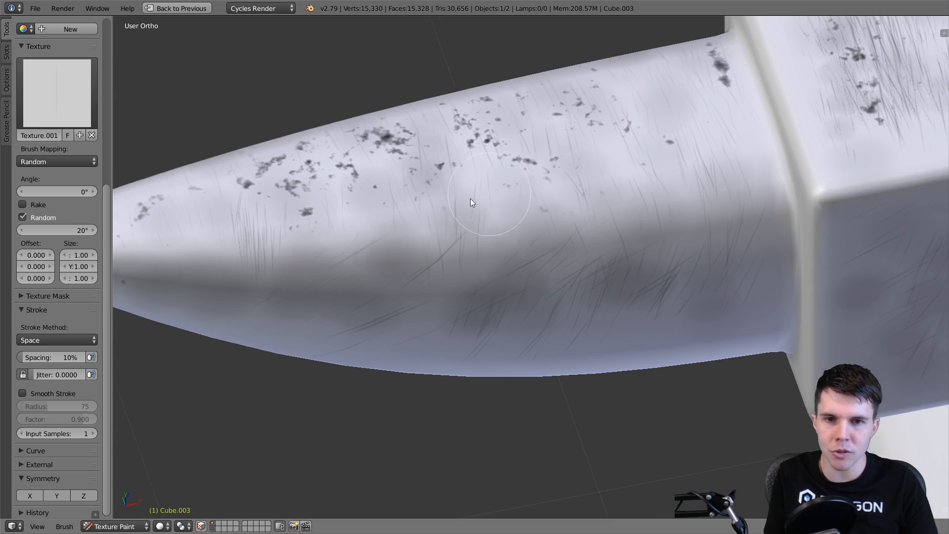
middle_click_drag(596, 196, 471, 206, "shift")
mouse_move(470, 218)
left_mouse_down()
mouse_move(467, 233)
mouse_move(488, 190)
left_mouse_up()
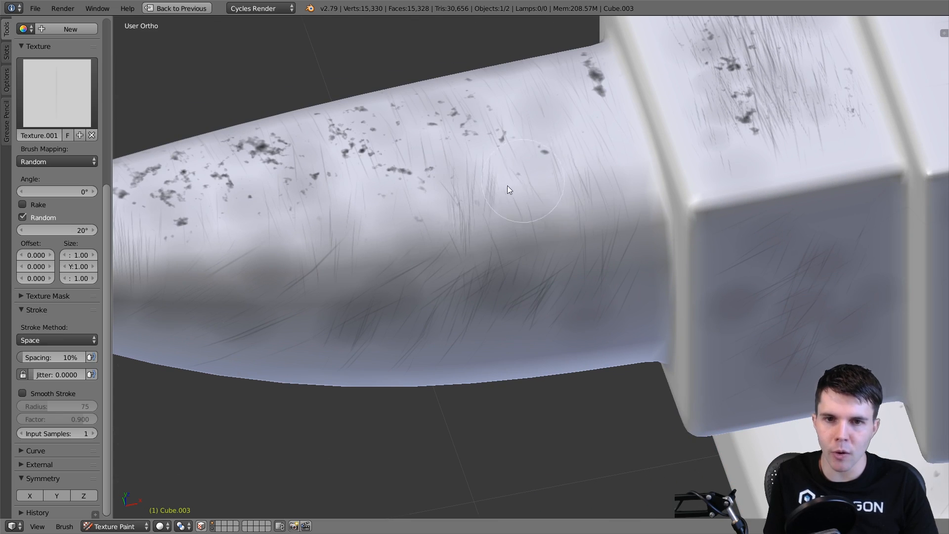
- Inspect the painted scratches along both sides of the horn and across the whole anvil
mouse_move(509, 190)
middle_mouse_down()
mouse_move(439, 158)
mouse_move(544, 153)
mouse_move(526, 223)
mouse_move(662, 178)
mouse_move(640, 111)
middle_mouse_up()
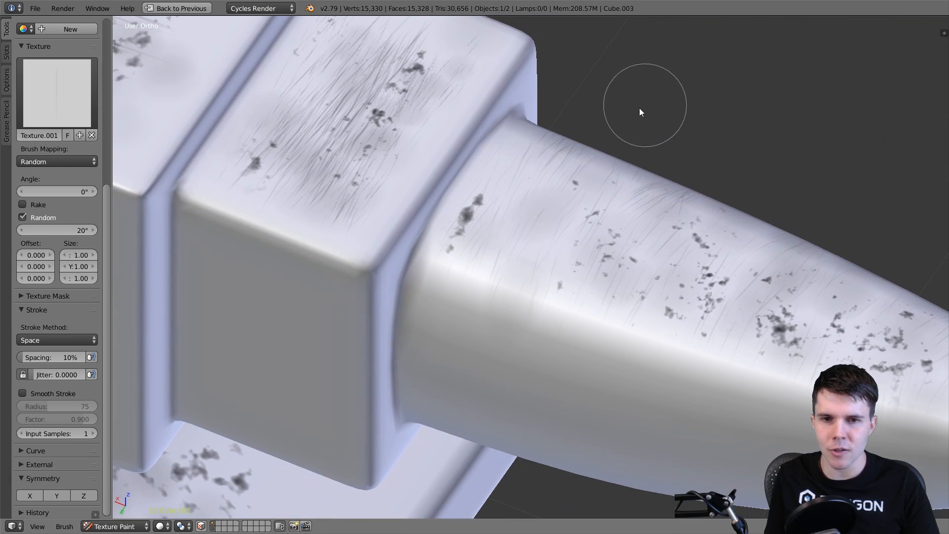
mouse_move(465, 277)
middle_mouse_down()
mouse_move(549, 204)
mouse_move(489, 207)
mouse_move(603, 244)
mouse_move(507, 200)
mouse_move(545, 159)
middle_mouse_up()
scroll(568, 213, "down", 3)
scroll(594, 183, "up", 3)
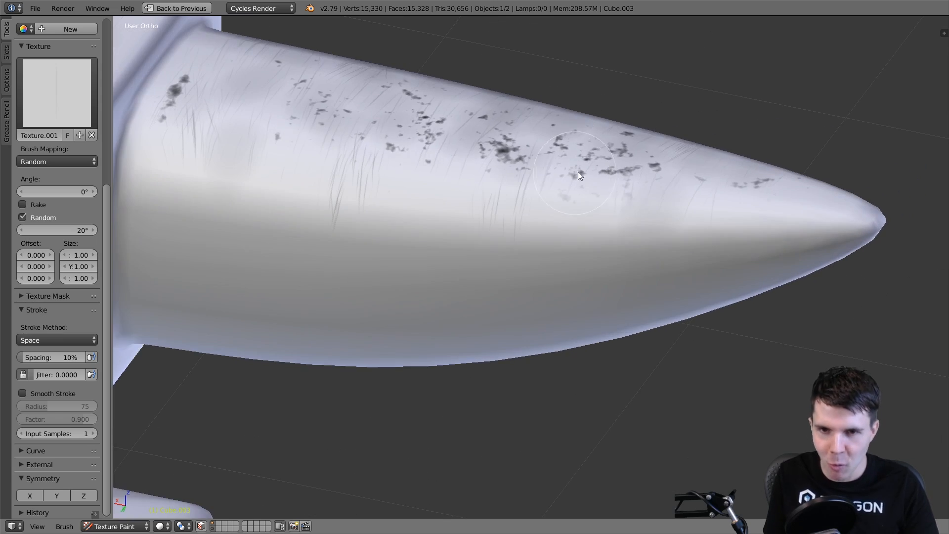
middle_click_drag(624, 235, 586, 197)
scroll(573, 222, "down", 4)
middle_click_drag(563, 248, 358, 168)
scroll(357, 168, "down", 5)
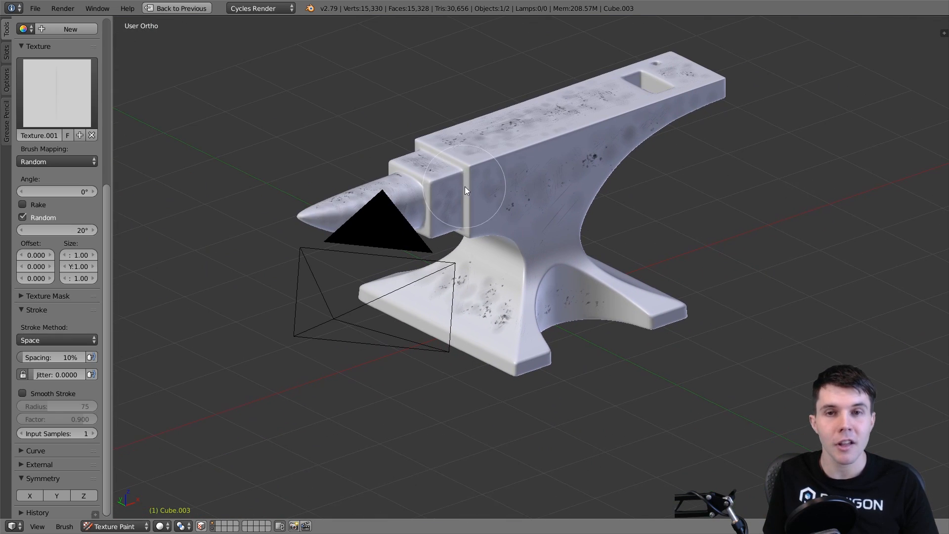
- Switch the anvil from Texture Paint to Object Mode and restore the multi-editor layout
left_click(119, 528)
left_click(122, 516)
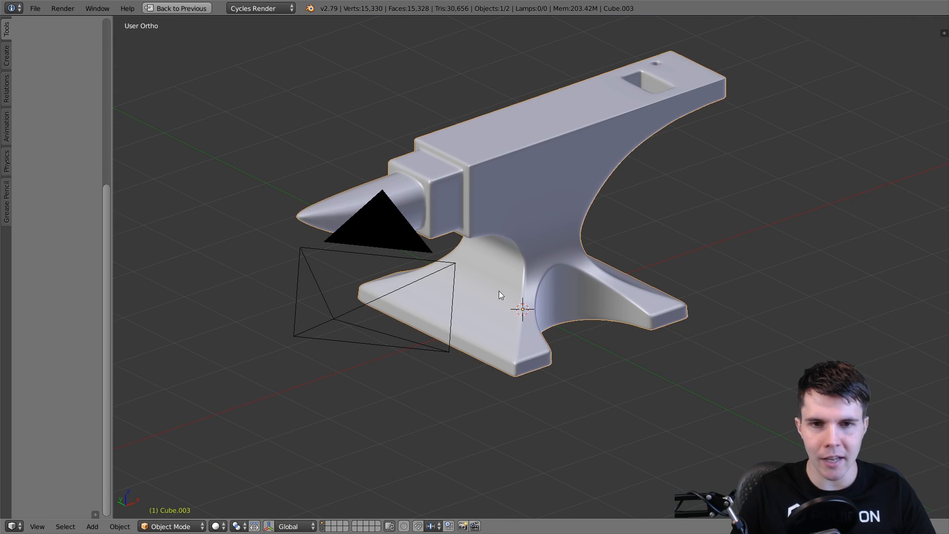
scroll(499, 292, "down", 2)
left_click(193, 10)
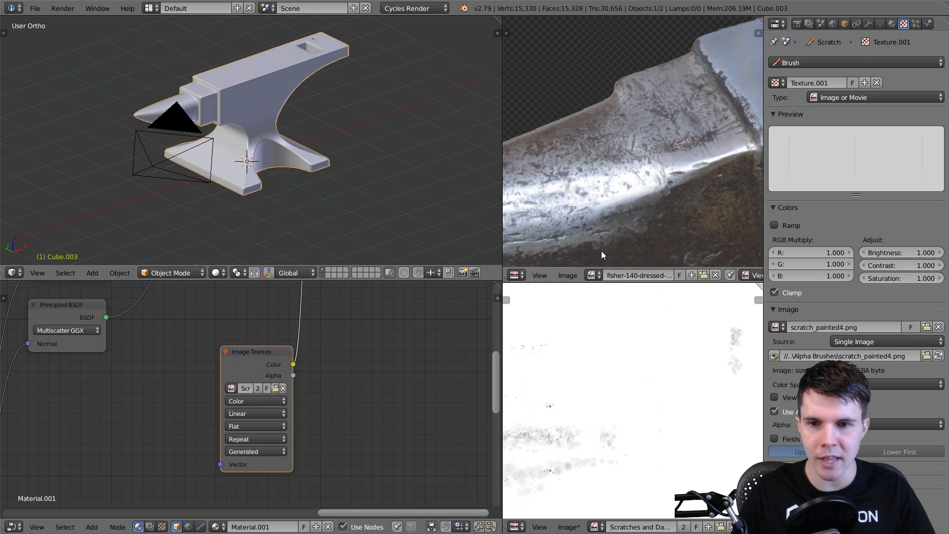
- Save the painted texture as Scratches and Damage.png in the Tutorial folder
key("Home")
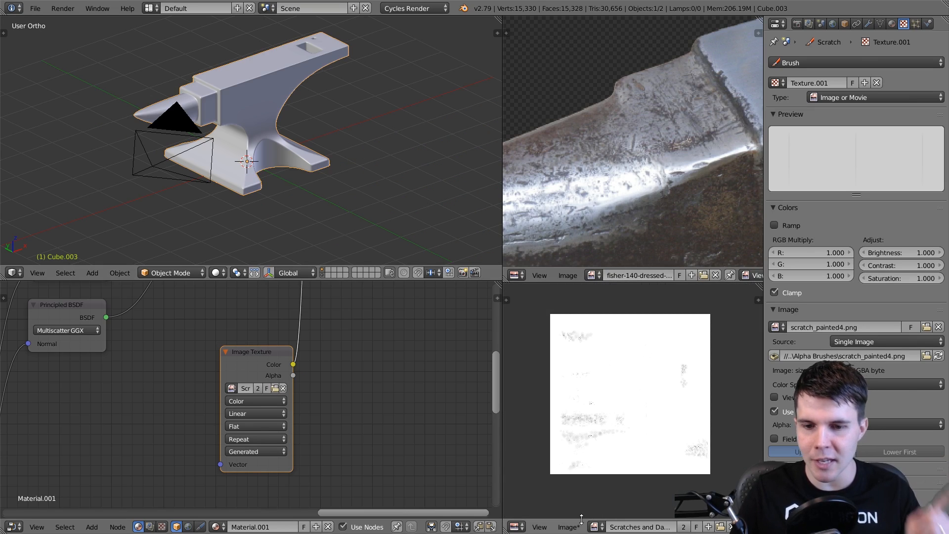
left_click(568, 527)
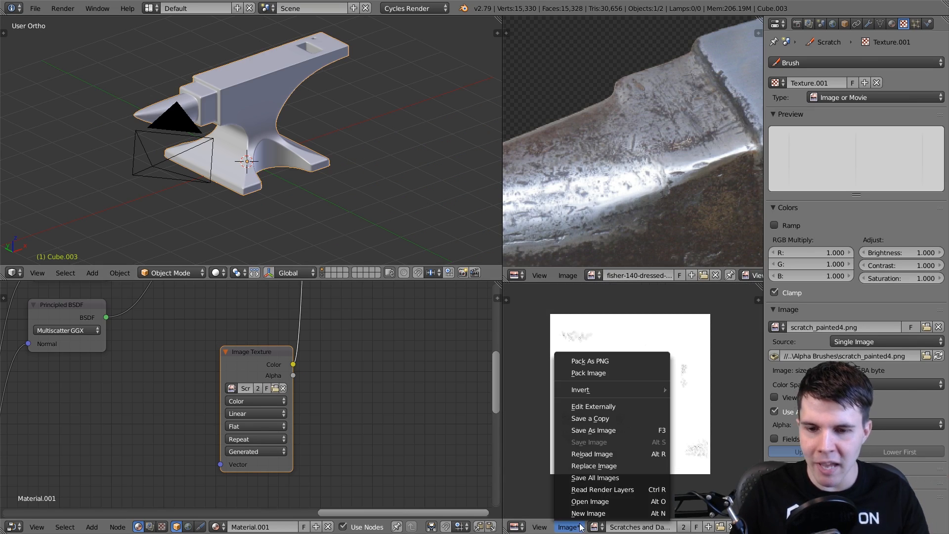
left_click(600, 432)
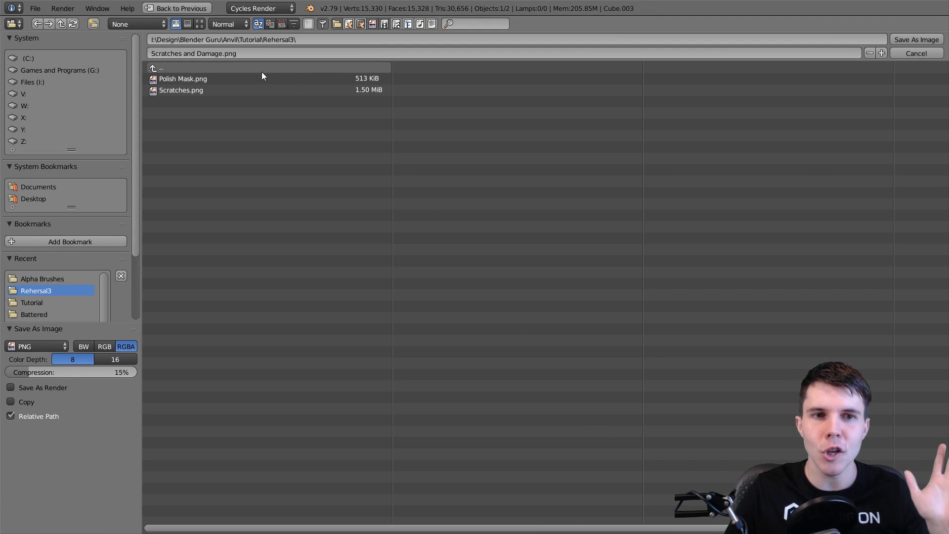
left_click(275, 71)
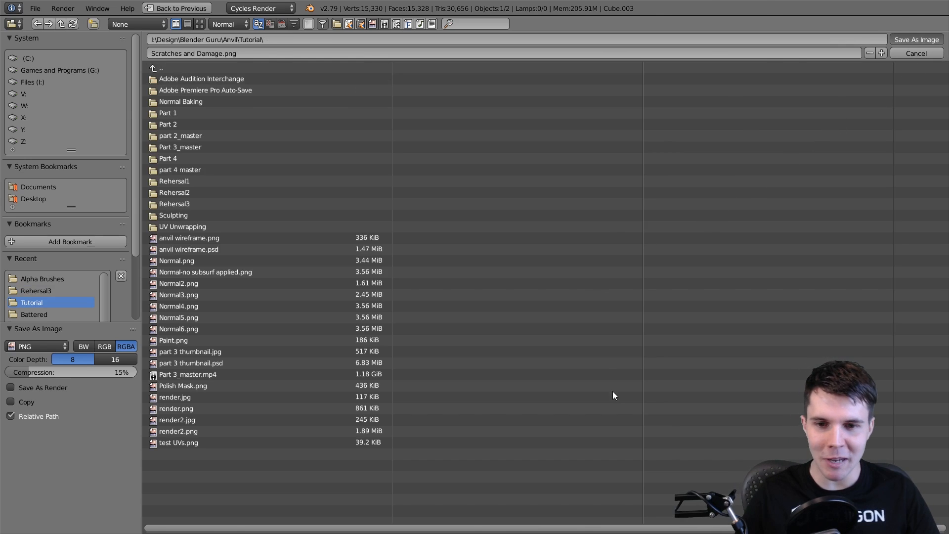
key("Return")
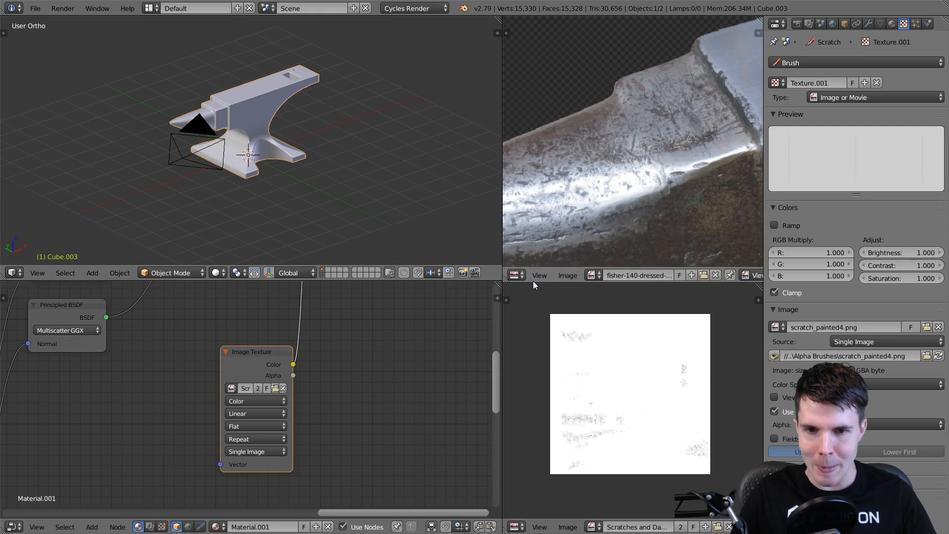
- Enlarge the reference image area, route the Mix Shader to the material output, and show the anvil rendered from the camera view
left_click_drag(534, 282, 535, 335)
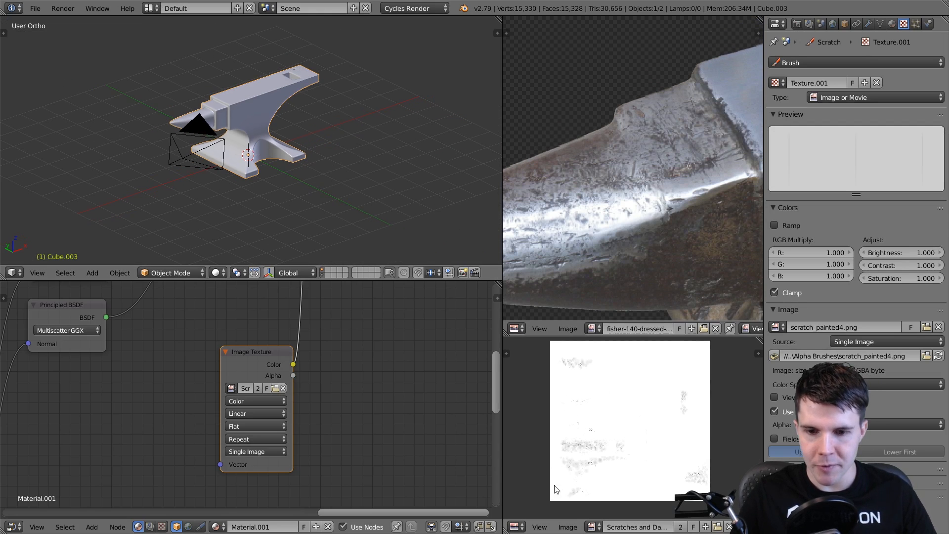
scroll(351, 363, "down", 5)
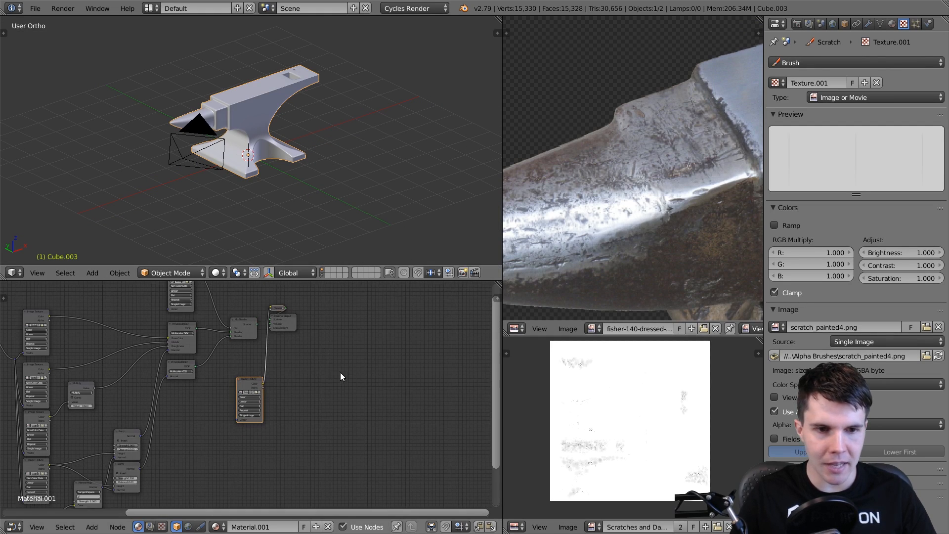
middle_click_drag(290, 350, 307, 388)
scroll(307, 388, "up", 4)
left_click(260, 349, "ctrl+shift")
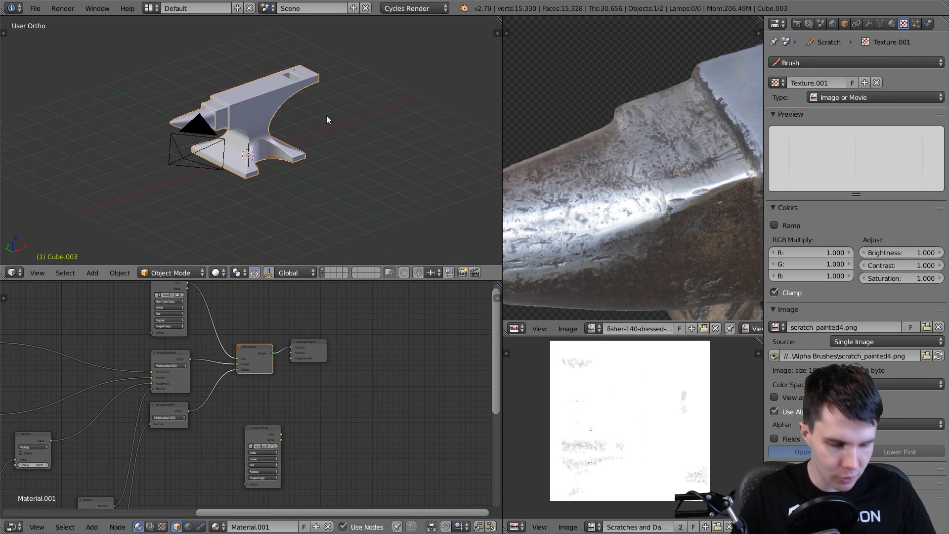
key("KP_0")
key("shift+z")
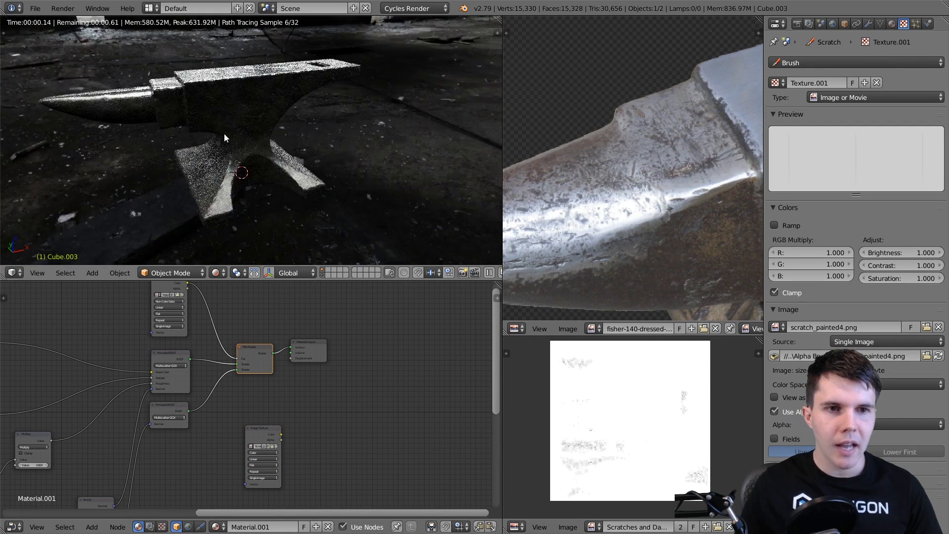
scroll(253, 150, "up", 4)
middle_click_drag(224, 134, 268, 118)
- Preview the scratches and damage texture by itself on the rendered anvil
middle_click_drag(275, 427, 325, 384)
left_click_drag(318, 385, 296, 359)
middle_click_drag(306, 353, 348, 358)
scroll(396, 335, "down", 2)
left_click(349, 358, "ctrl+shift")
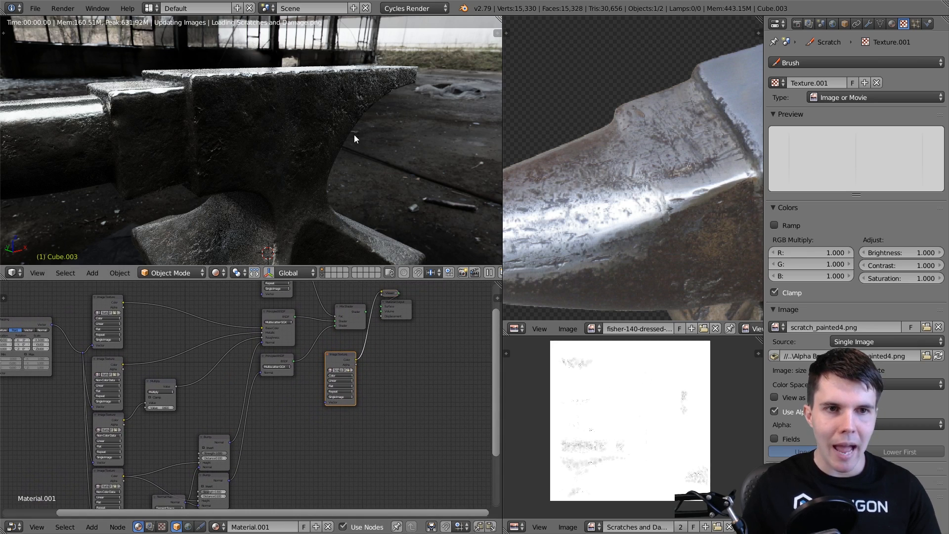
middle_click_drag(337, 140, 306, 149)
- Preview the Battered_height texture by itself on the rendered anvil
middle_click_drag(371, 357, 381, 324)
scroll(267, 392, "up", 2)
middle_click_drag(267, 393, 324, 343)
scroll(263, 377, "up", 1)
left_click_drag(276, 355, 282, 350)
middle_click_drag(299, 349, 399, 310)
middle_click_drag(272, 369, 246, 402)
left_click(208, 398, "ctrl+shift")
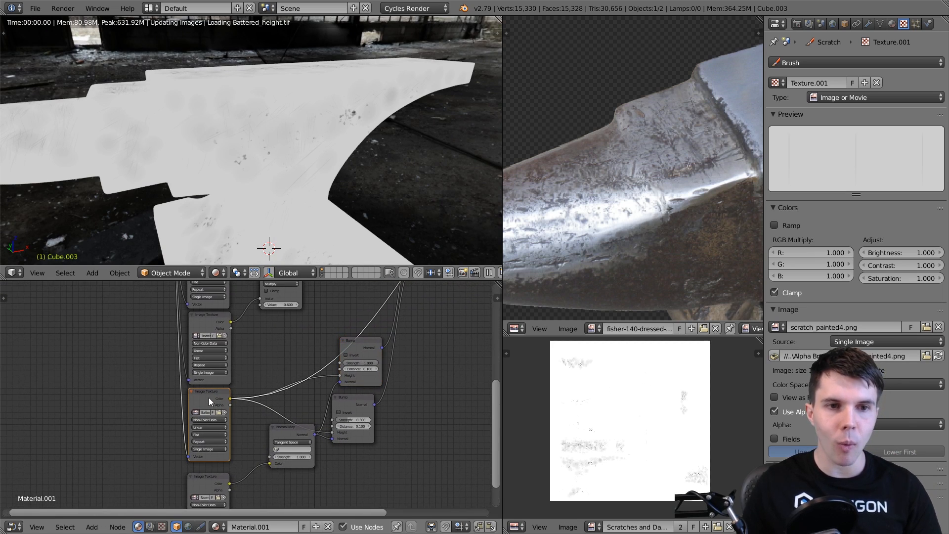
- Move the scratches and damage texture node beside the height texture node and preview it on the anvil
scroll(401, 348, "down", 3)
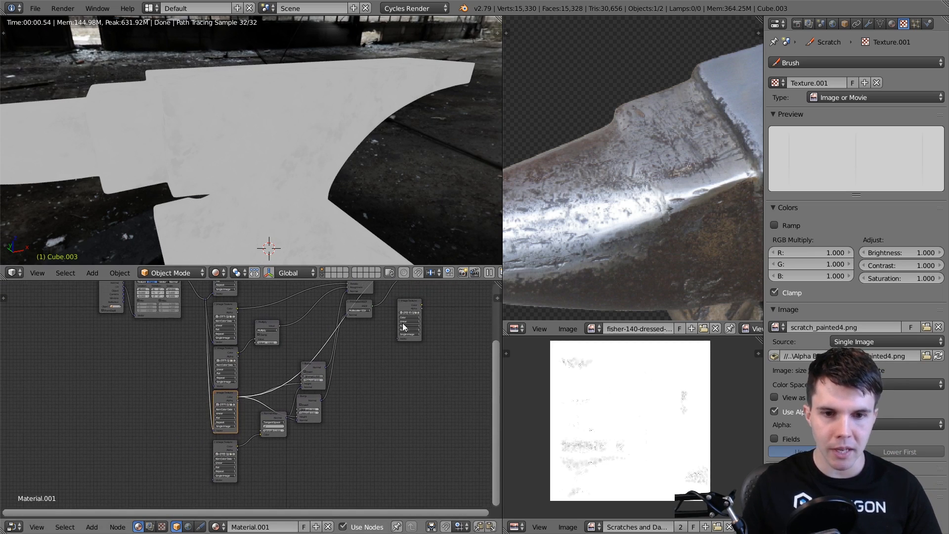
left_click_drag(406, 304, 162, 379)
scroll(162, 379, "up", 1)
middle_click_drag(162, 380, 215, 368)
scroll(215, 369, "up", 1)
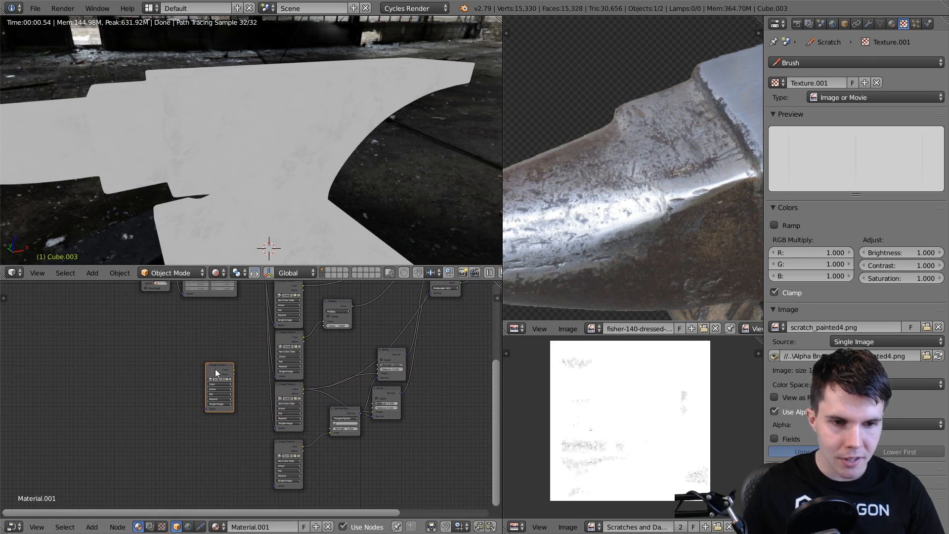
left_click(215, 368, "ctrl+shift")
scroll(399, 385, "up", 2)
middle_click_drag(400, 384, 348, 408)
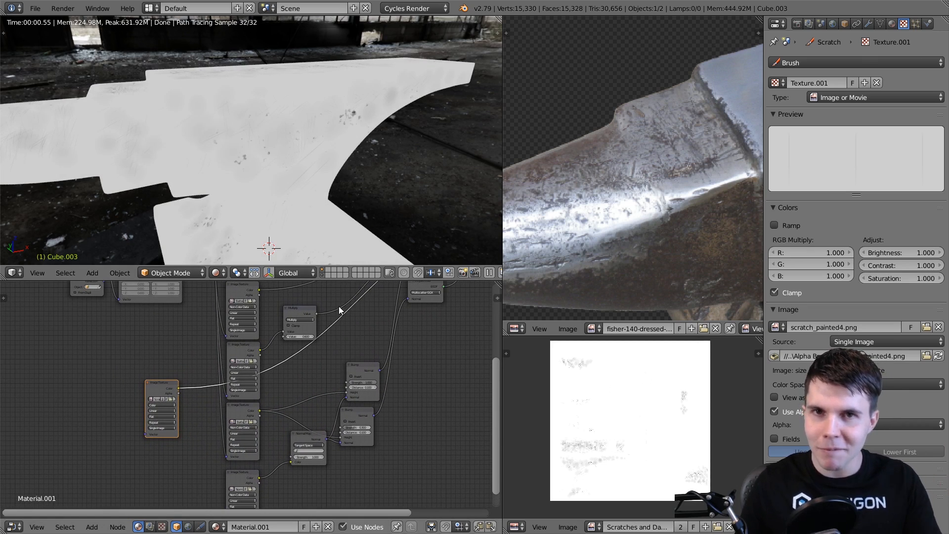
- Insert a MixRGB node between the height texture and the upper Bump node and set its blend type to Multiply
middle_click_drag(326, 331, 323, 318)
middle_click_drag(318, 372, 302, 350)
scroll(302, 350, "up", 4)
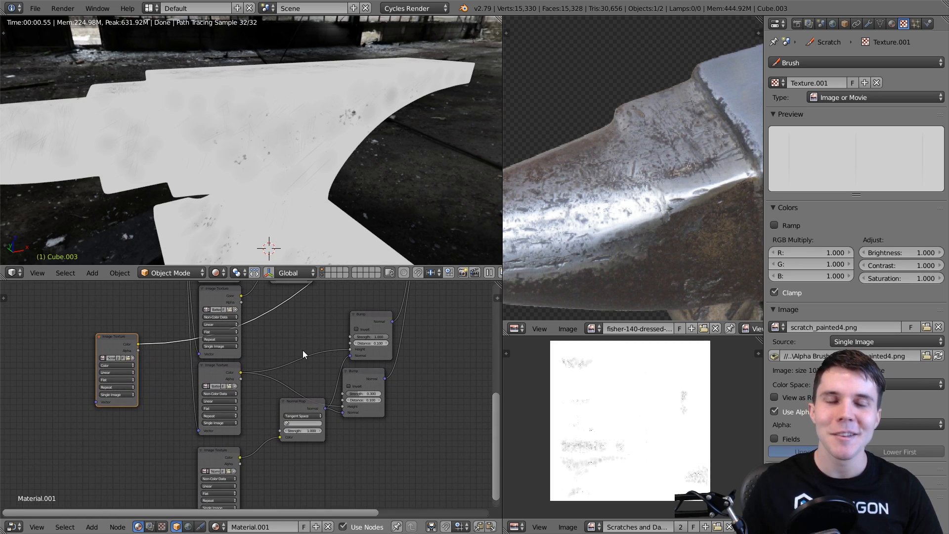
key("shift+a")
mouse_move(277, 355)
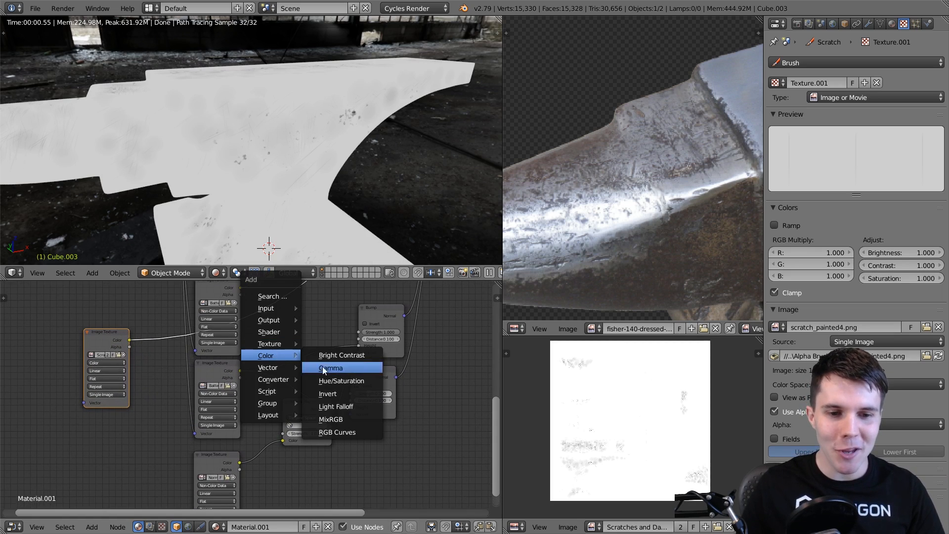
left_click(332, 419)
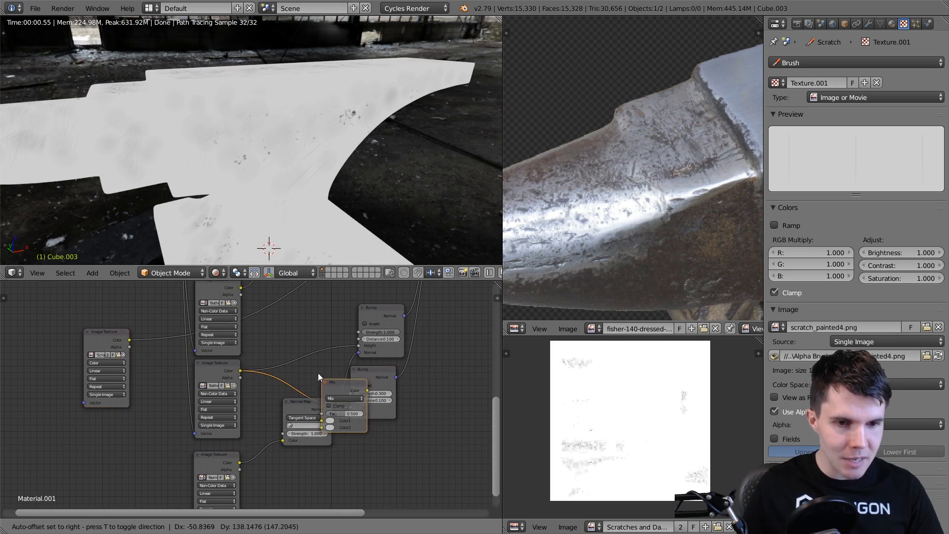
left_click(294, 331)
left_click(303, 343)
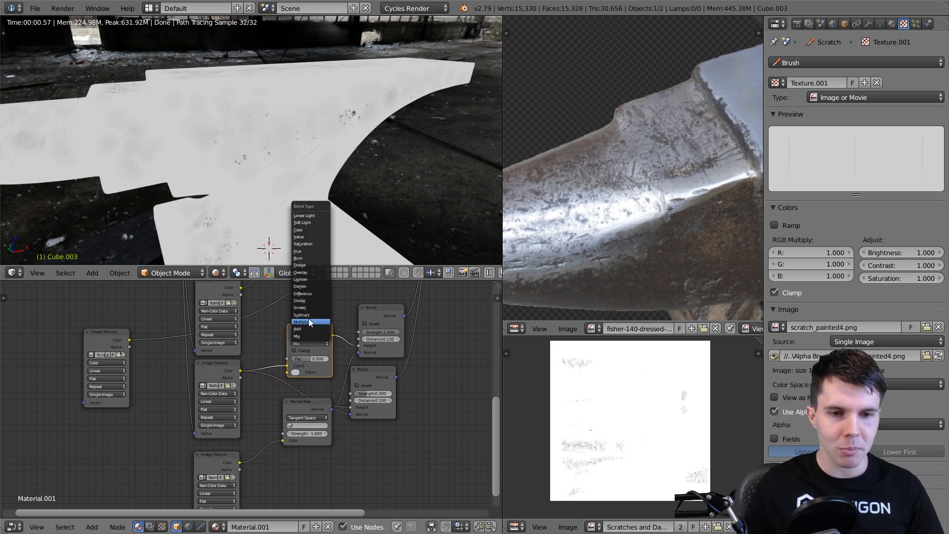
left_click(308, 318)
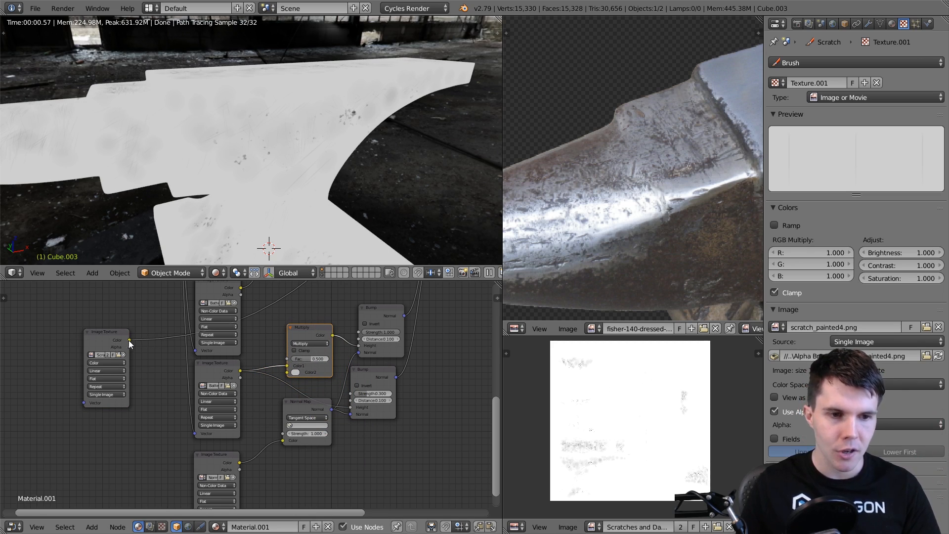
- Connect the scratches texture's color to Color2 of the Multiply node and preview the combined result
left_click_drag(129, 340, 288, 373)
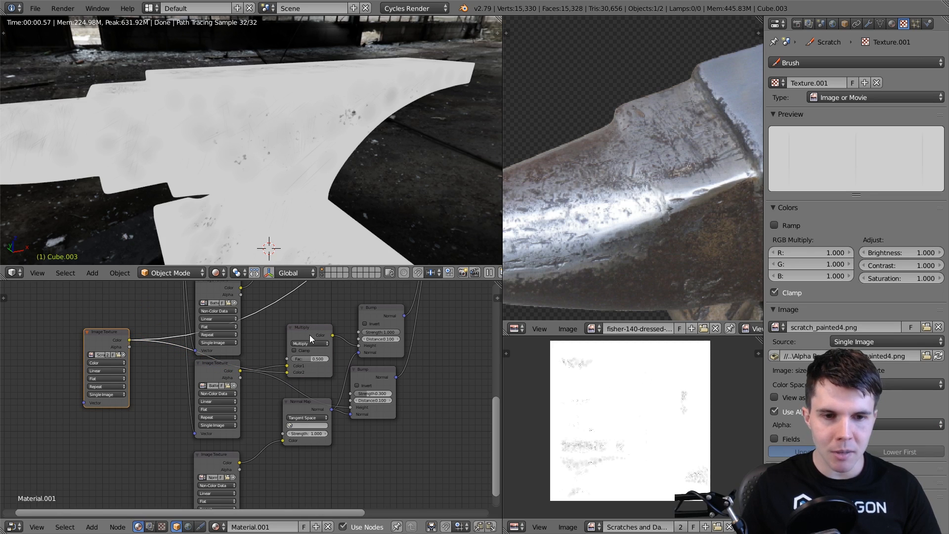
left_click_drag(310, 334, 277, 341)
scroll(304, 324, "up", 2)
mouse_move(324, 210)
middle_mouse_down()
mouse_move(306, 175)
mouse_move(324, 187)
mouse_move(317, 208)
middle_mouse_up()
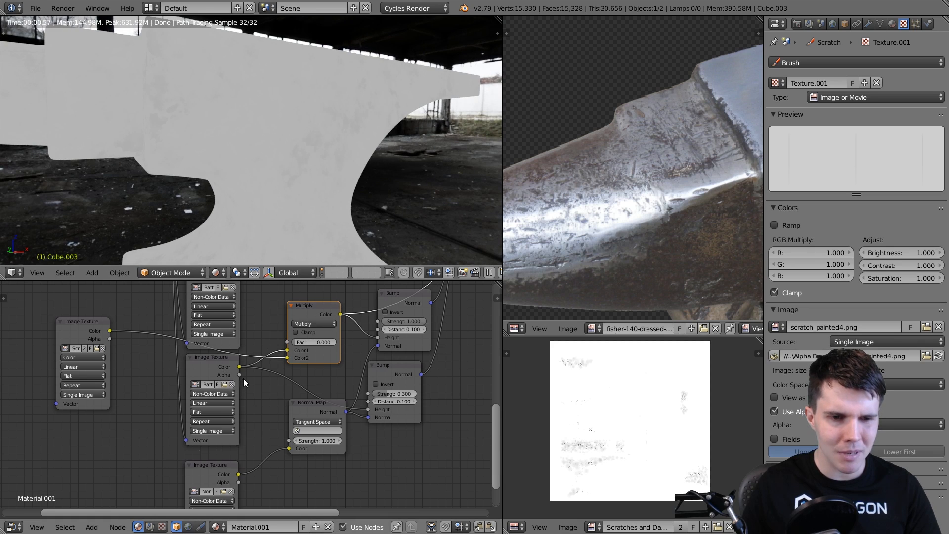
- Set the Multiply factor to 1.000 and the scratches texture's color space to Non-Color Data
left_click_drag(305, 341, 348, 342)
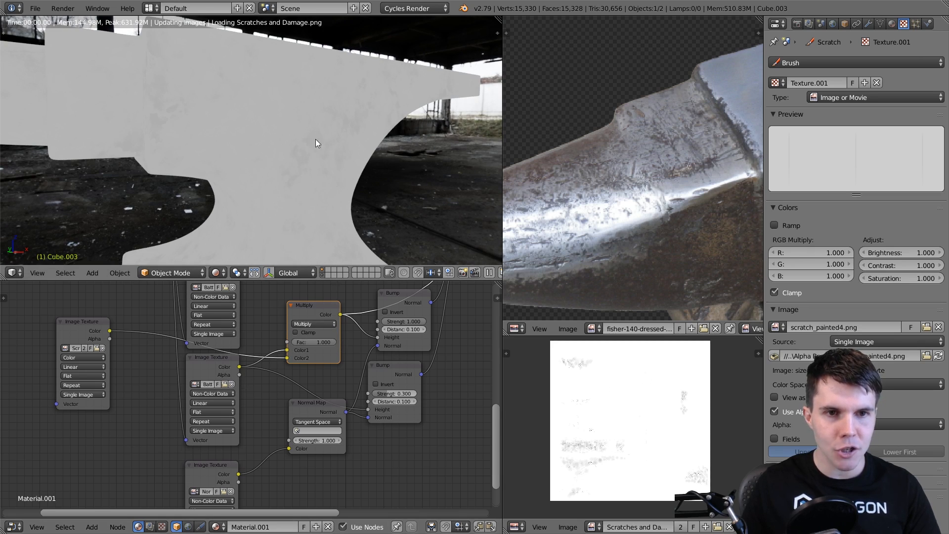
left_click(83, 357)
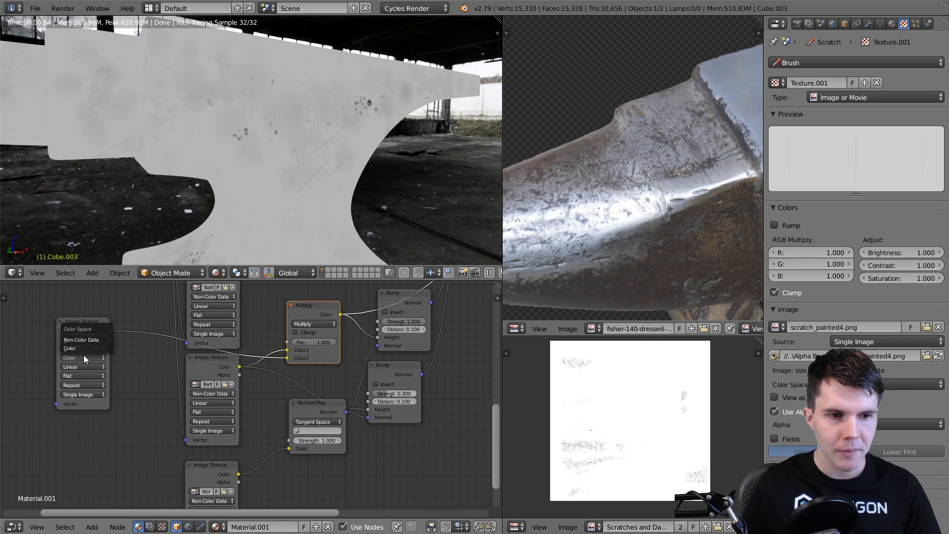
left_click(79, 339)
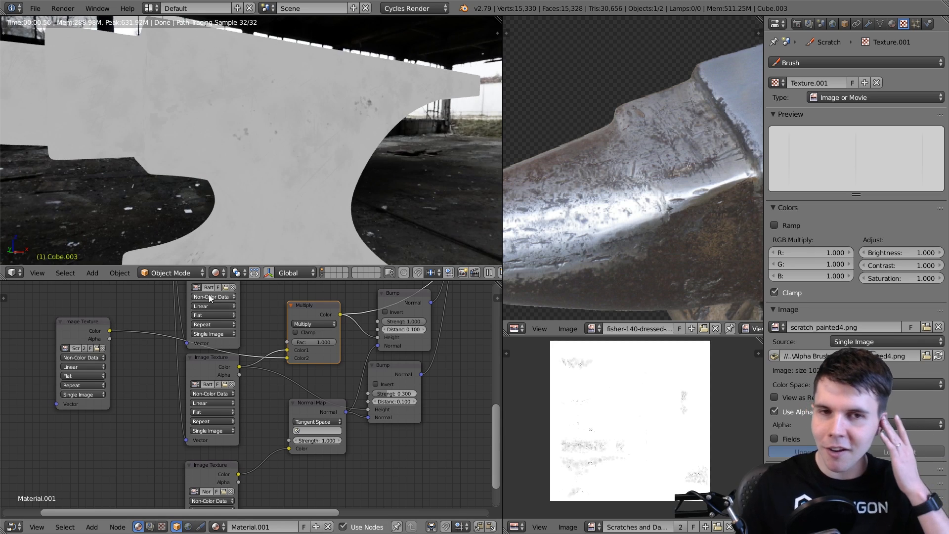
- Connect the Multiply output to the lower Bump node's height and tidy the Bump and Normal Map nodes
middle_click_drag(371, 332, 328, 337)
scroll(338, 354, "down", 2)
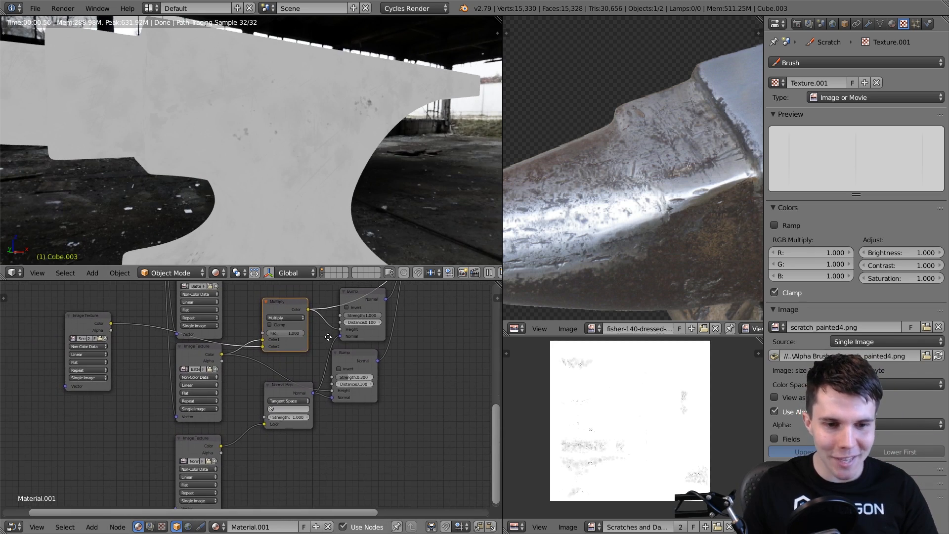
scroll(332, 341, "down", 1)
left_click_drag(345, 358, 385, 358)
left_click_drag(287, 388, 277, 391)
left_click_drag(303, 315, 366, 391)
middle_click_drag(375, 362, 325, 373)
left_click_drag(324, 373, 296, 366)
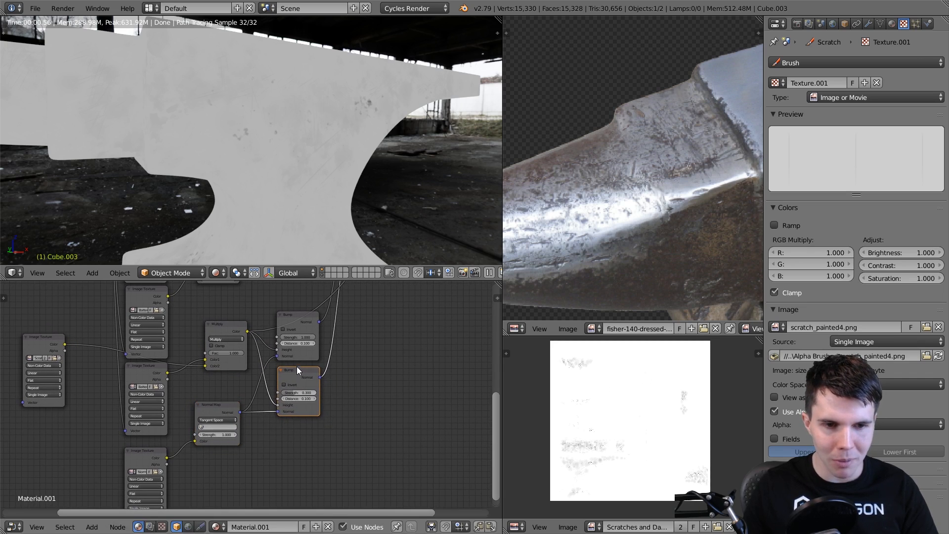
left_click_drag(214, 407, 223, 401)
- Route the Mix Shader to the material output again to render the full anvil material
middle_click_drag(313, 358, 310, 447)
scroll(307, 385, "down", 4)
scroll(303, 346, "up", 3)
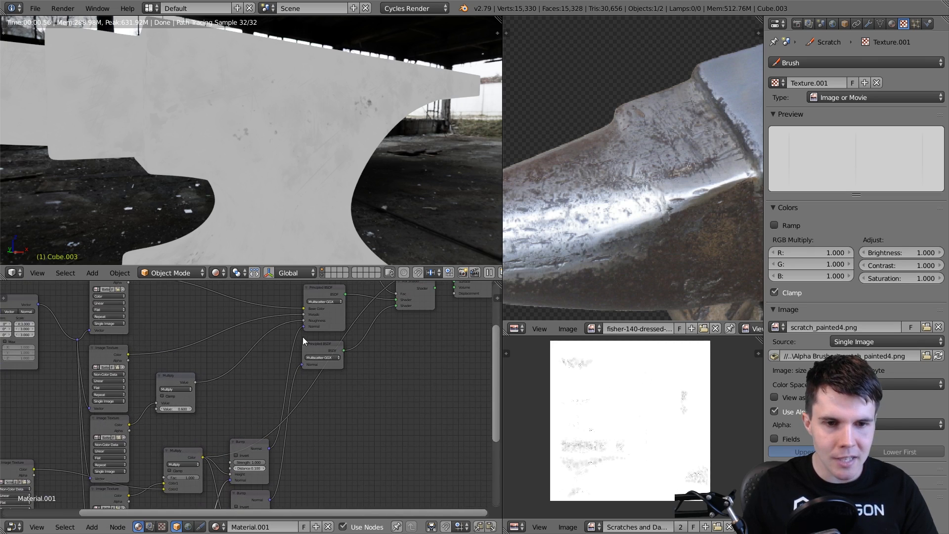
middle_click_drag(302, 337, 276, 367)
left_click(296, 323)
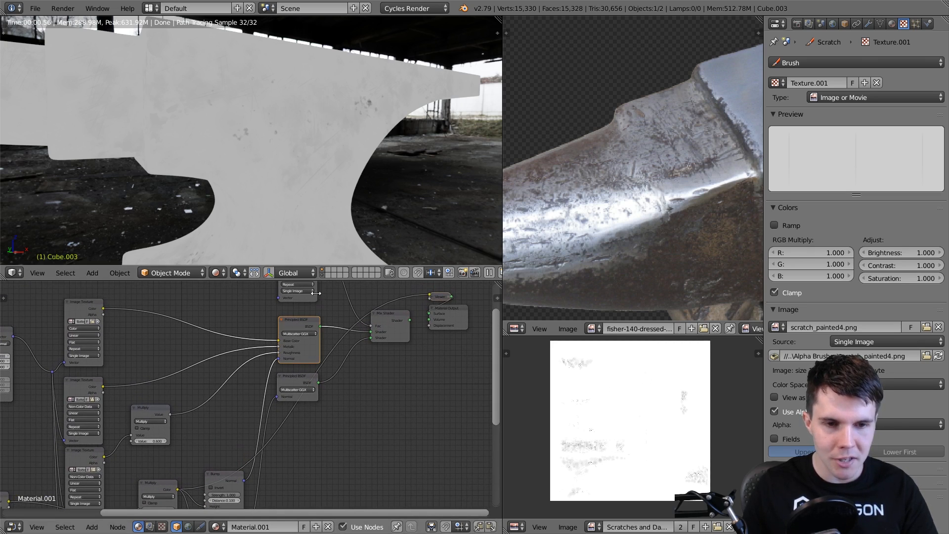
left_click(295, 378)
middle_click_drag(295, 167, 238, 244)
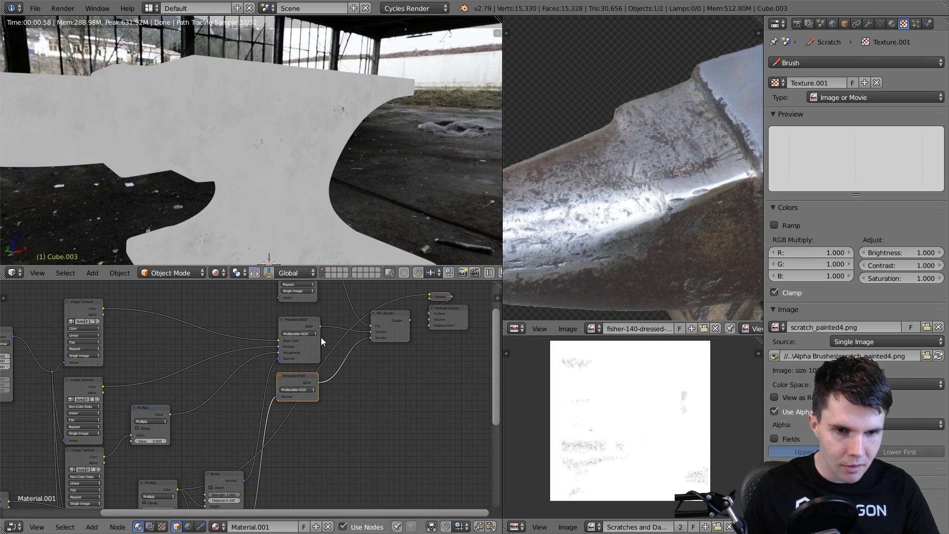
left_click(393, 316, "ctrl+shift")
middle_click_drag(255, 434, 319, 332)
scroll(275, 379, "up", 2)
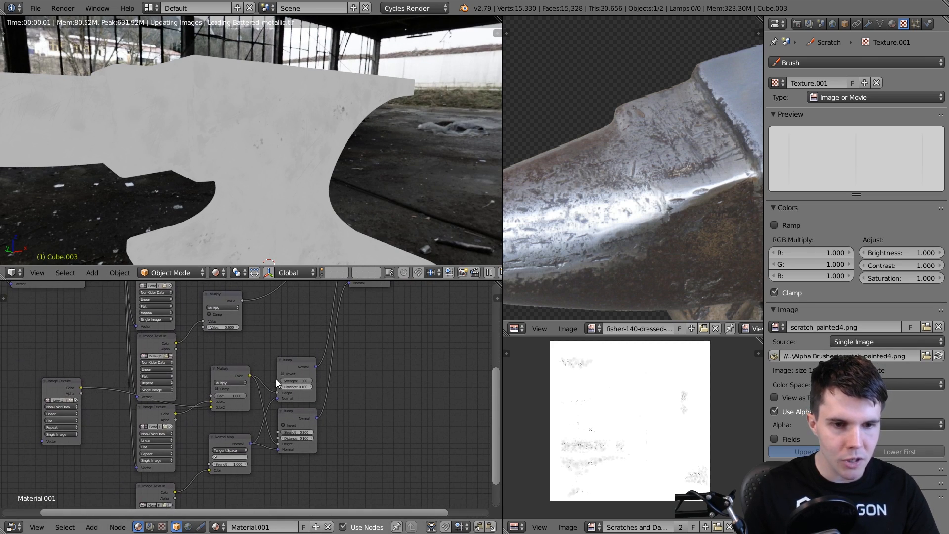
- Move the scratches texture node down and place the height texture node above it, in front of the color Multiply node
mouse_move(224, 96)
middle_mouse_down()
mouse_move(261, 95)
mouse_move(310, 158)
mouse_move(259, 130)
mouse_move(324, 156)
mouse_move(257, 101)
mouse_move(267, 129)
mouse_move(228, 165)
mouse_move(233, 135)
mouse_move(276, 130)
mouse_move(224, 111)
mouse_move(284, 90)
mouse_move(328, 93)
mouse_move(322, 107)
mouse_move(224, 114)
middle_mouse_up()
scroll(261, 99, "up", 2)
scroll(270, 119, "up", 3)
scroll(267, 129, "down", 4)
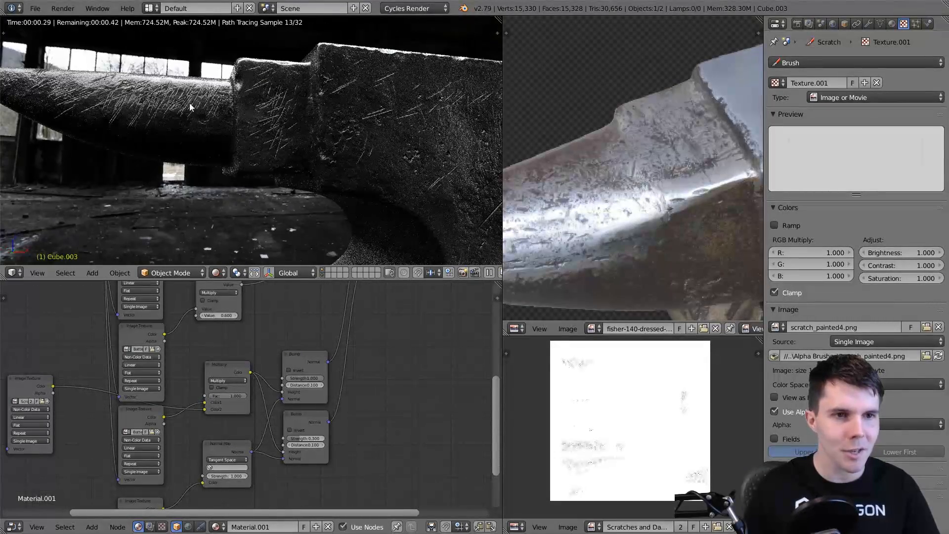
scroll(271, 364, "up", 3)
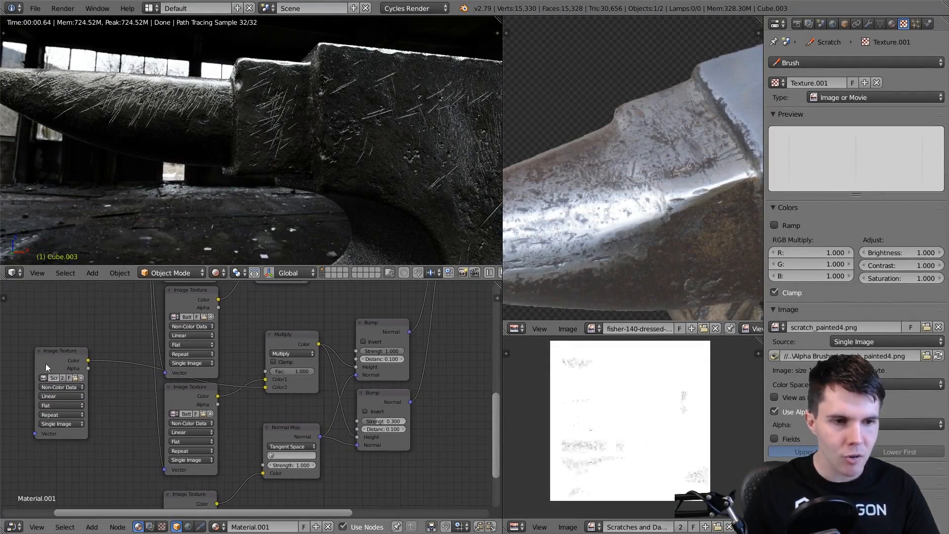
left_click_drag(45, 363, 65, 437)
left_click_drag(178, 393, 73, 330)
middle_click_drag(288, 339, 249, 345)
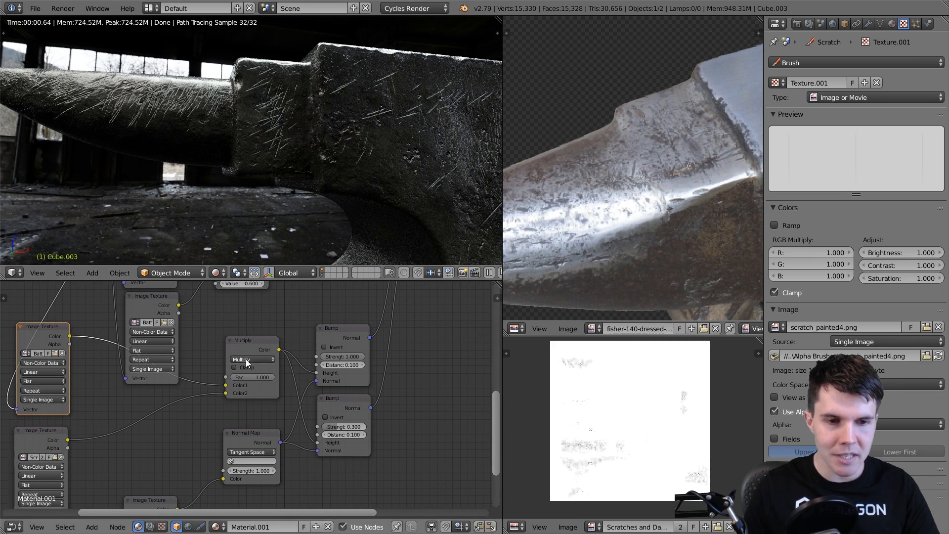
- Set the color Multiply factor to 0.200 and check the scratches on the anvil's side and top face
mouse_move(250, 377)
left_mouse_down()
mouse_move(222, 378)
mouse_move(227, 393)
mouse_move(260, 377)
mouse_move(243, 378)
left_mouse_up()
middle_click_drag(257, 133, 193, 151)
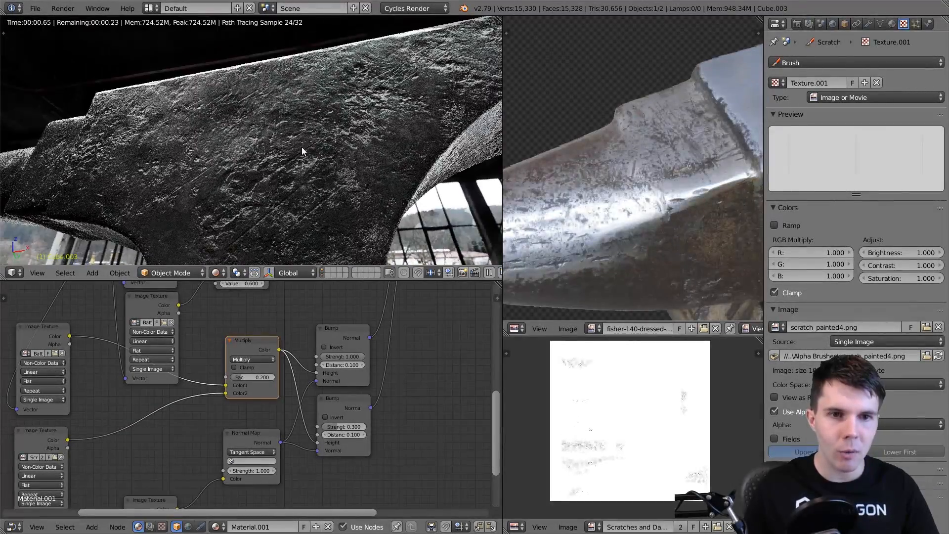
middle_click_drag(333, 121, 360, 152)
scroll(347, 131, "up", 2)
scroll(360, 152, "up", 1)
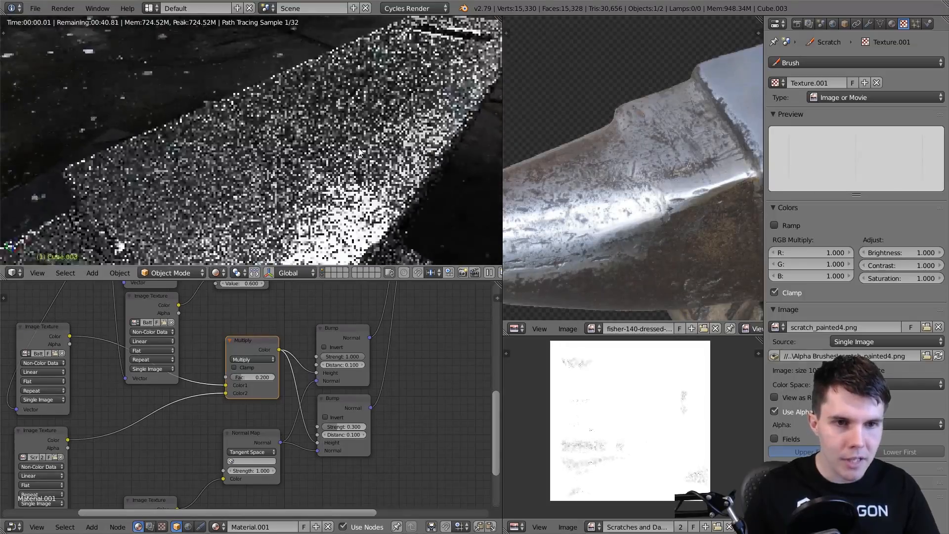
scroll(360, 152, "down", 3)
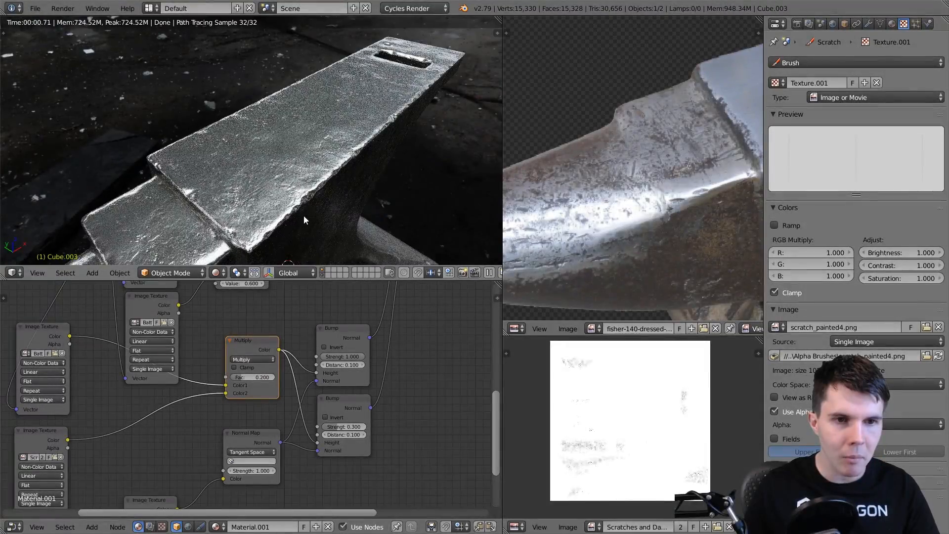
middle_click_drag(304, 216, 317, 212)
middle_click_drag(314, 171, 304, 158)
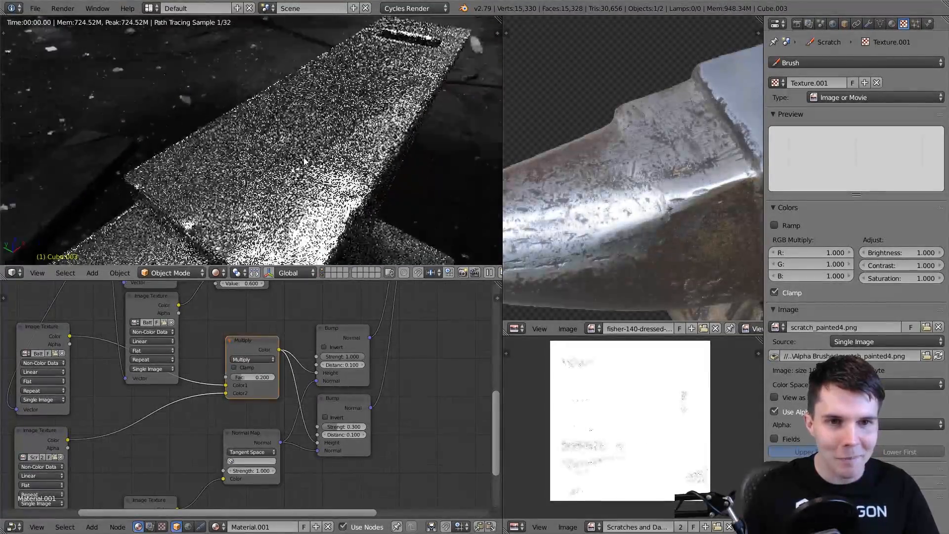
scroll(348, 351, "down", 1)
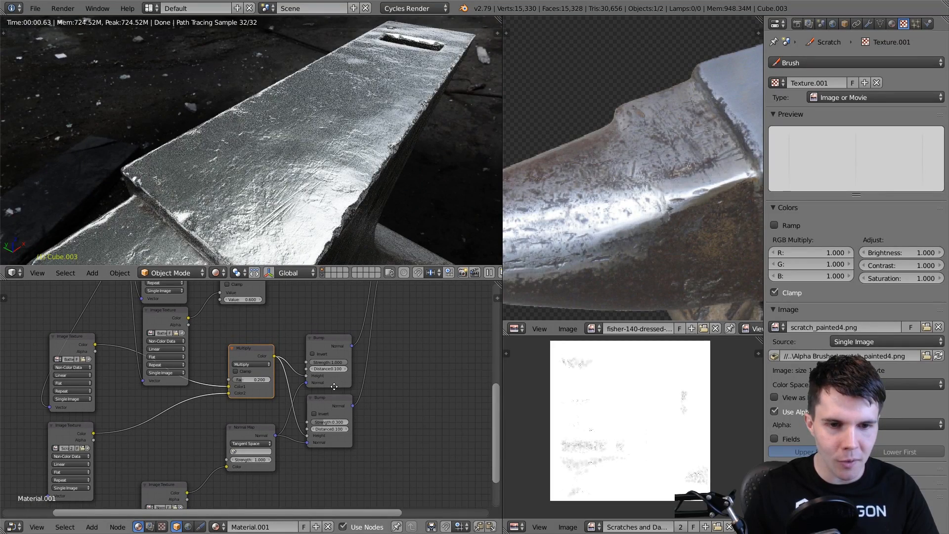
- Spread the two Bump nodes apart and separate the Normal Map from the color Multiply node to make room between them
middle_click_drag(334, 386, 304, 396)
left_click(330, 353)
left_click_drag(303, 337, 310, 281)
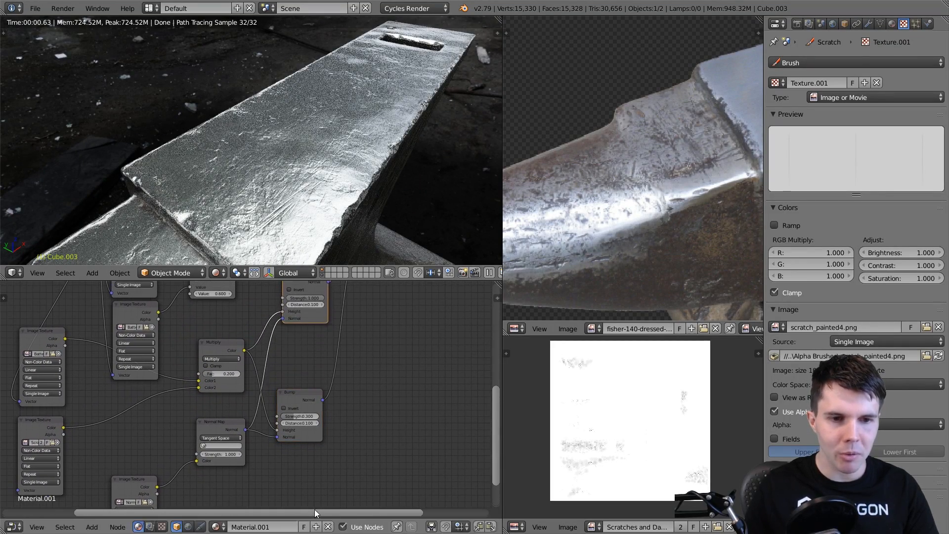
left_click_drag(301, 398, 338, 416)
middle_click_drag(232, 429, 266, 394)
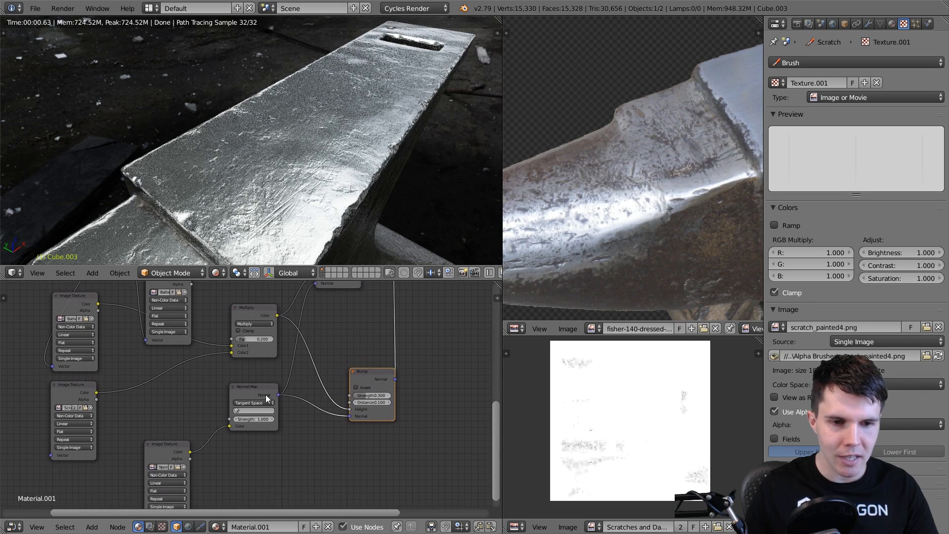
left_click_drag(265, 395, 261, 453)
left_click_drag(259, 303, 250, 289)
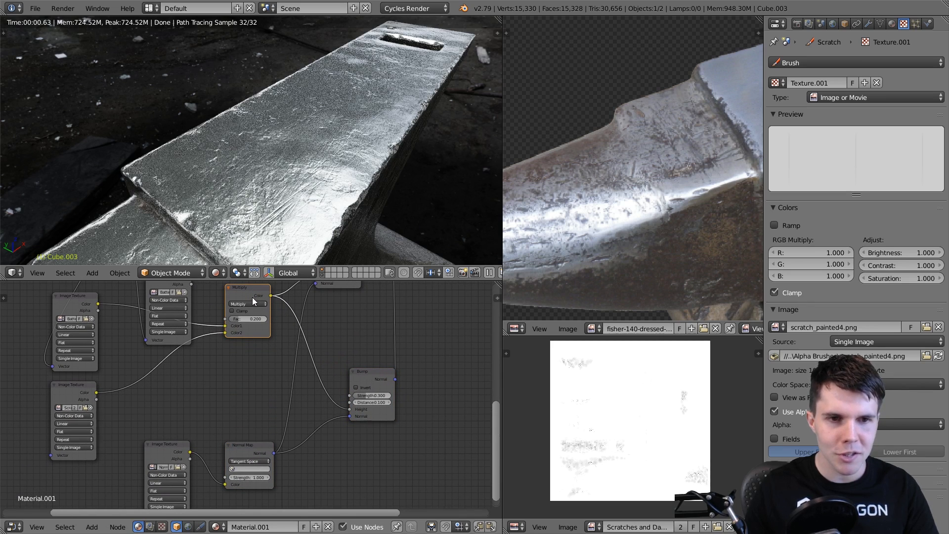
- Duplicate the color Multiply node, feed it the height and scratches textures, and connect its output to the lower Bump node's height
key("shift+d")
left_click(246, 361)
left_click_drag(97, 303, 225, 390)
left_click_drag(96, 391, 226, 397)
left_click_drag(322, 385, 344, 405)
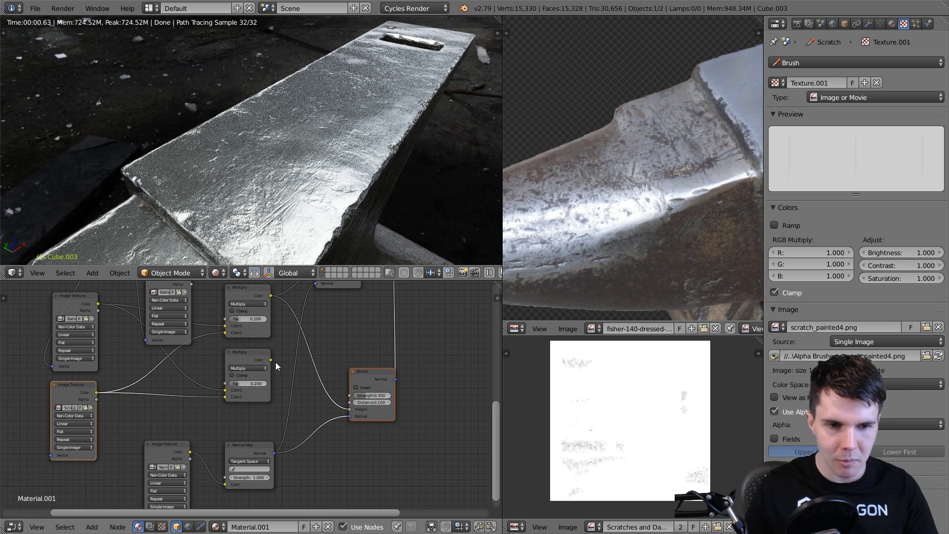
left_click_drag(271, 360, 349, 410)
- Set the duplicated Multiply node's factor to 0.600 and check the result on the anvil from several angles
scroll(261, 384, "up", 1)
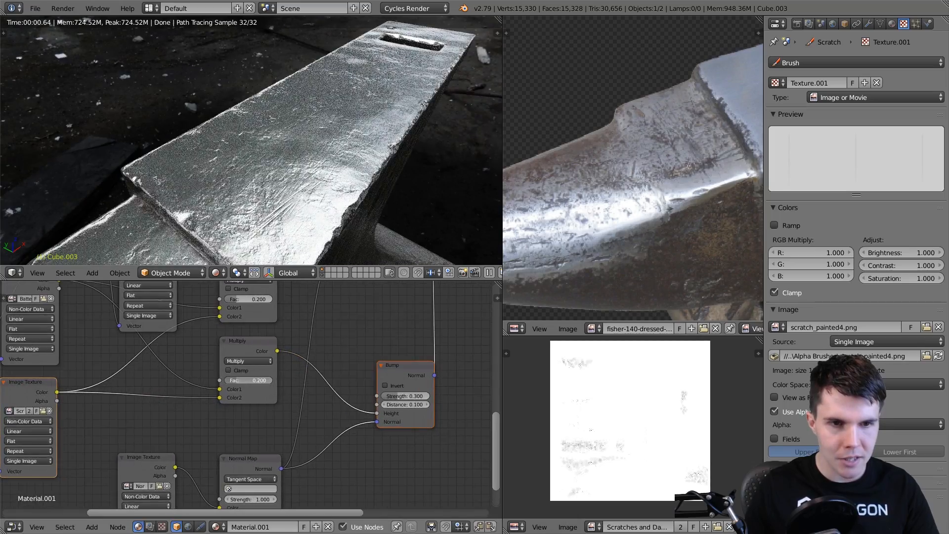
left_click_drag(241, 380, 260, 380, "ctrl")
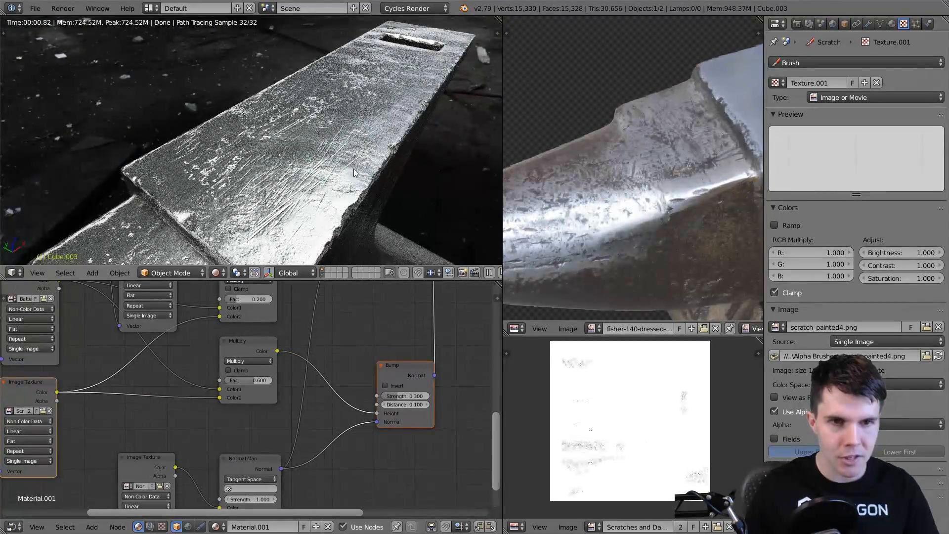
mouse_move(354, 169)
middle_mouse_down()
mouse_move(277, 162)
mouse_move(284, 170)
mouse_move(296, 133)
middle_mouse_up()
scroll(285, 172, "down", 4)
scroll(276, 165, "up", 3)
scroll(255, 175, "down", 4)
mouse_move(255, 176)
middle_mouse_down("shift")
mouse_move(282, 151)
mouse_move(292, 158)
mouse_move(263, 170)
middle_mouse_up("shift")
scroll(280, 152, "up", 2)
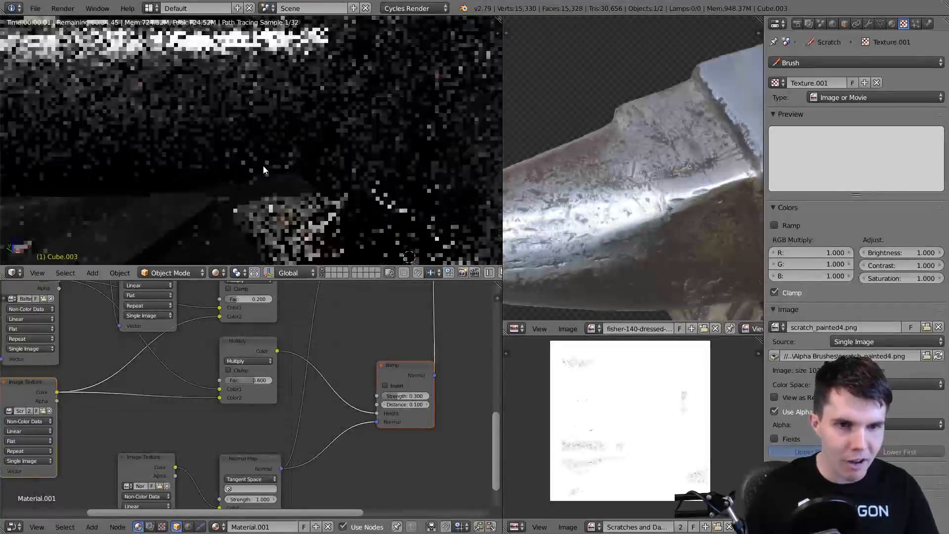
scroll(248, 113, "down", 3)
middle_click_drag(263, 109, 197, 145)
scroll(197, 144, "down", 1)
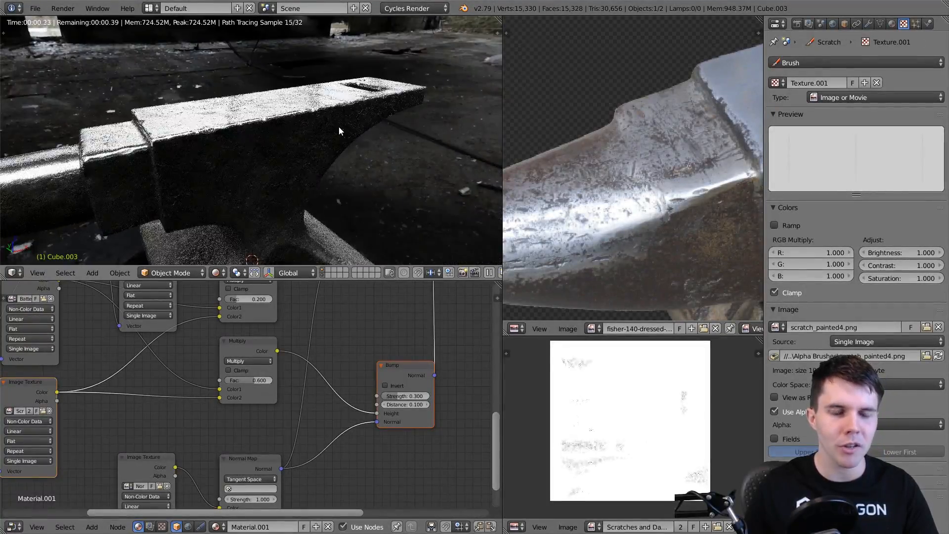
middle_click_drag(335, 129, 378, 198)
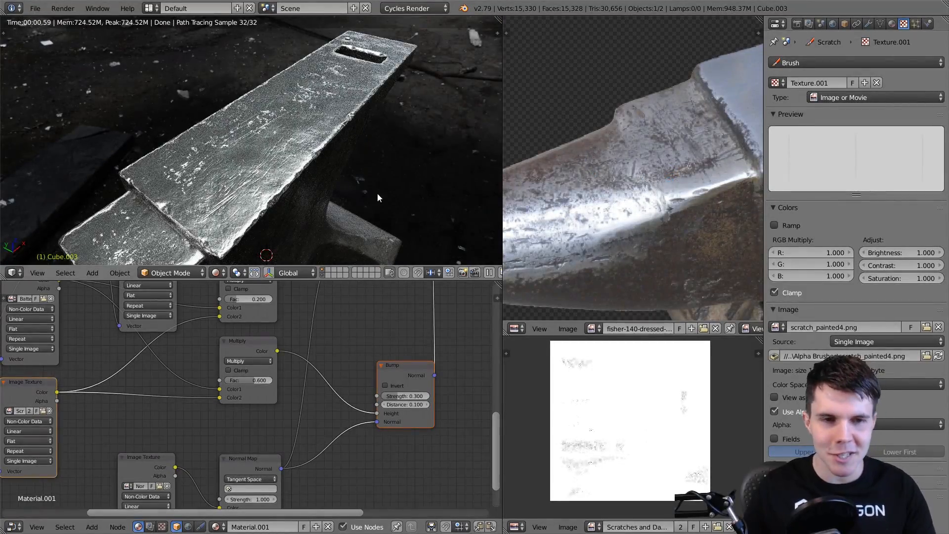
- Examine the scratches on the anvil's top face up close and compare them with the reference photo
scroll(345, 193, "up", 6)
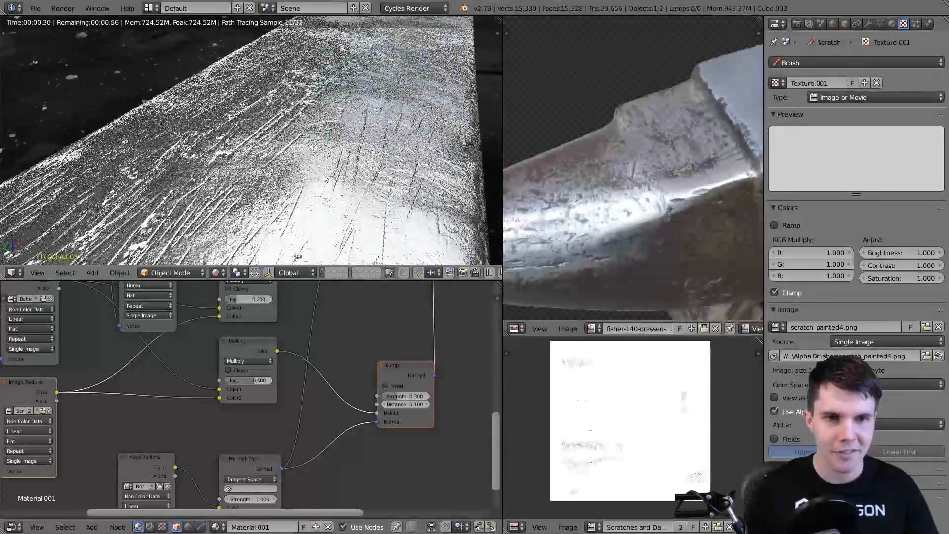
scroll(322, 174, "down", 4)
middle_click_drag(322, 175, 347, 87)
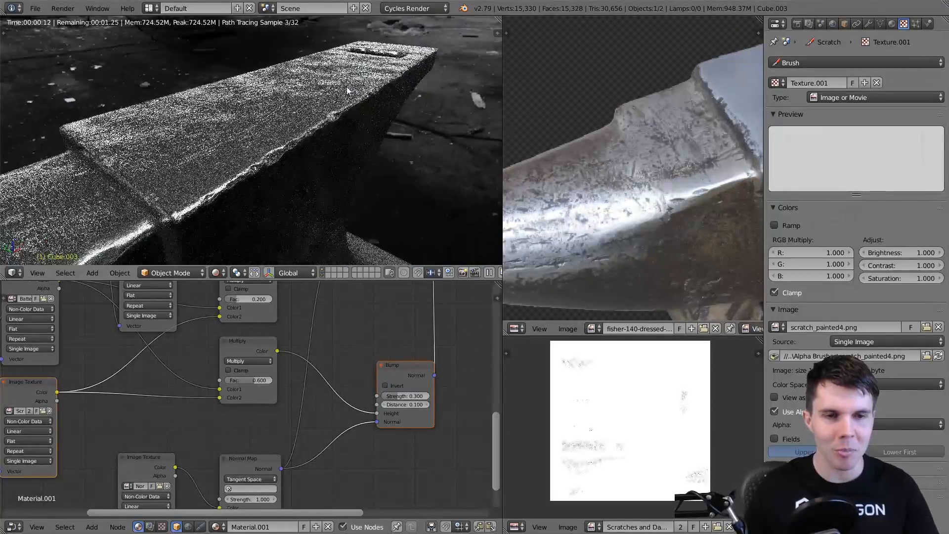
scroll(347, 90, "down", 4)
middle_click_drag(309, 164, 316, 184)
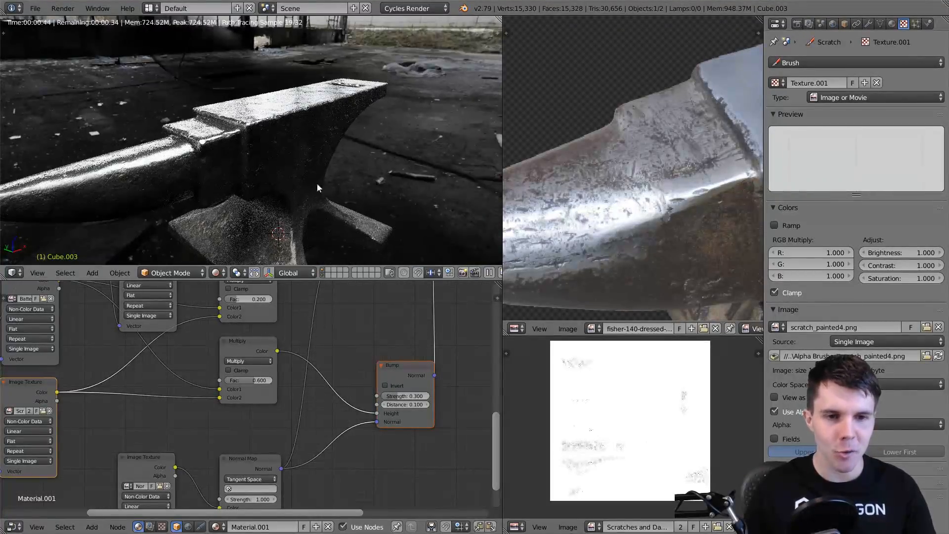
scroll(327, 401, "down", 4)
middle_click_drag(313, 377, 299, 449)
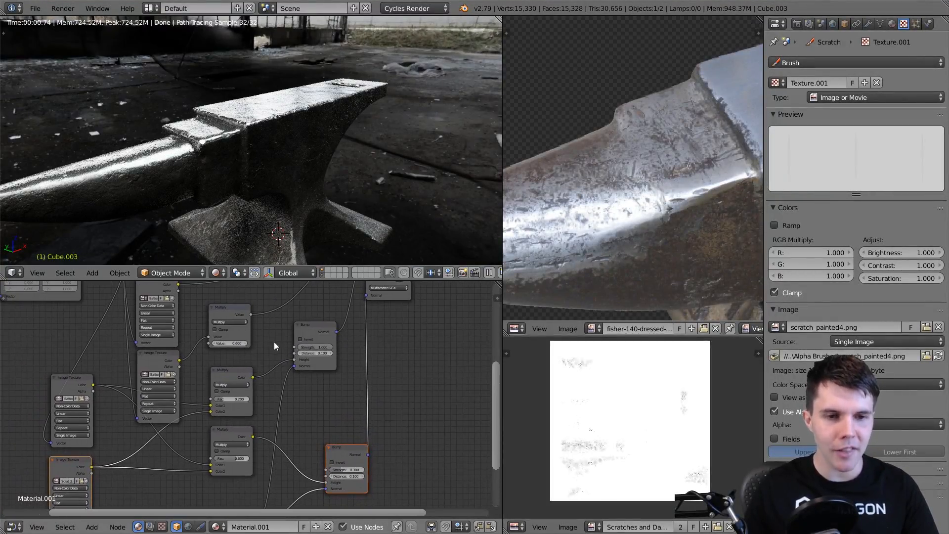
middle_click_drag(274, 343, 264, 428)
middle_click_drag(342, 131, 346, 161)
scroll(346, 161, "up", 4)
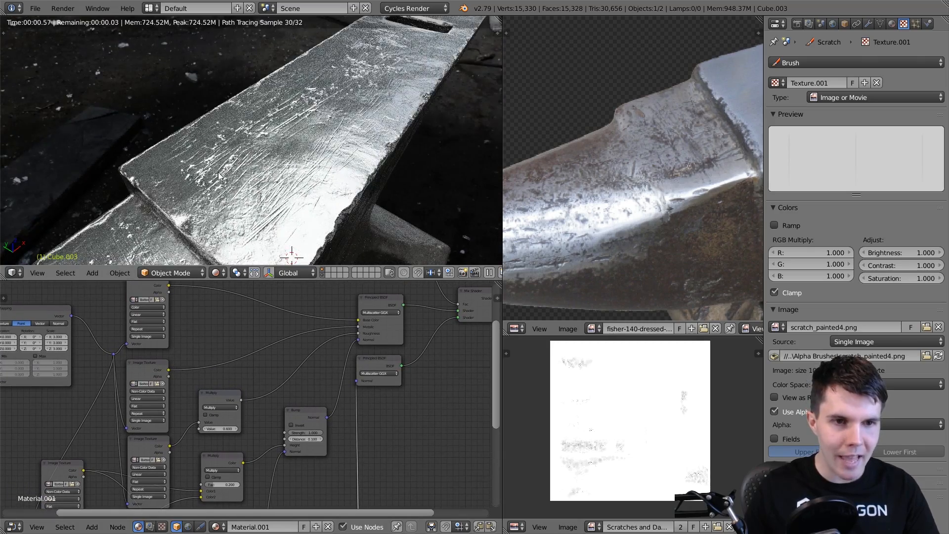
scroll(218, 173, "up", 2)
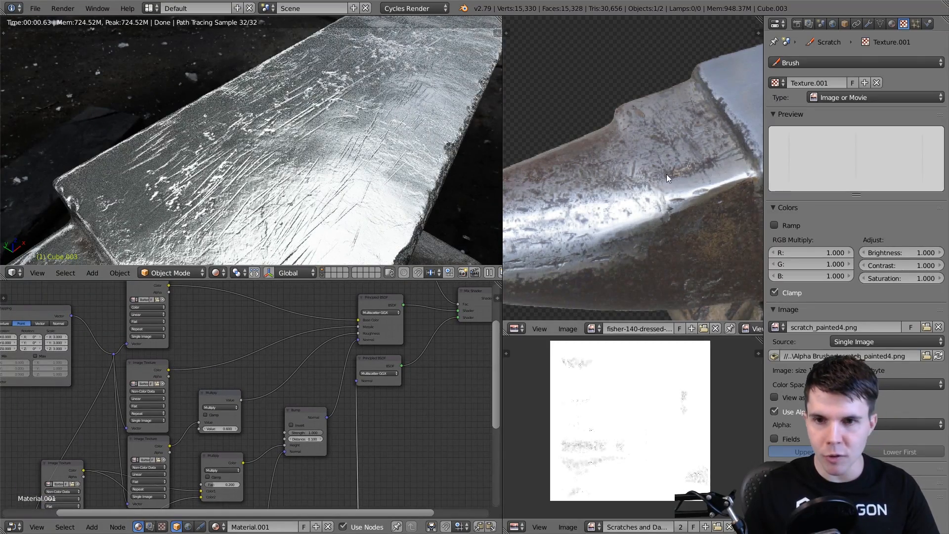
scroll(632, 195, "up", 2)
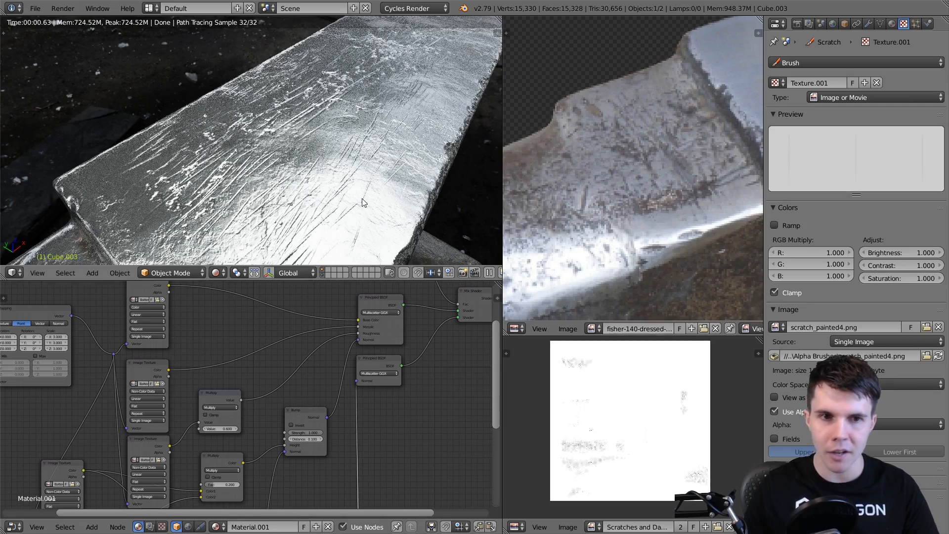
scroll(363, 199, "down", 2)
middle_click_drag(296, 202, 321, 223)
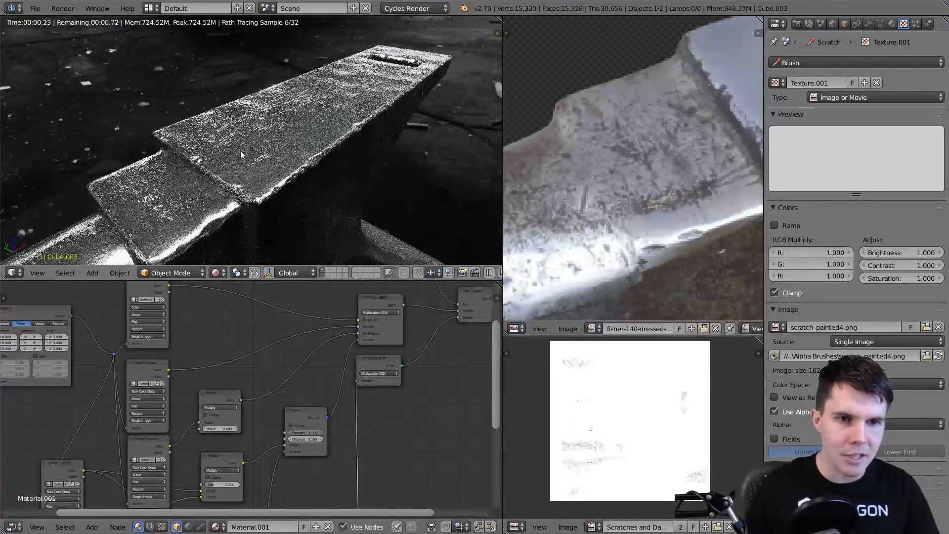
- Preview the mask texture that drives the Mix Shader's factor and inspect its edges on the anvil
scroll(365, 323, "down", 1)
scroll(364, 323, "up", 1)
middle_click_drag(365, 322, 289, 393)
scroll(290, 392, "up", 1)
middle_click_drag(320, 313, 289, 353)
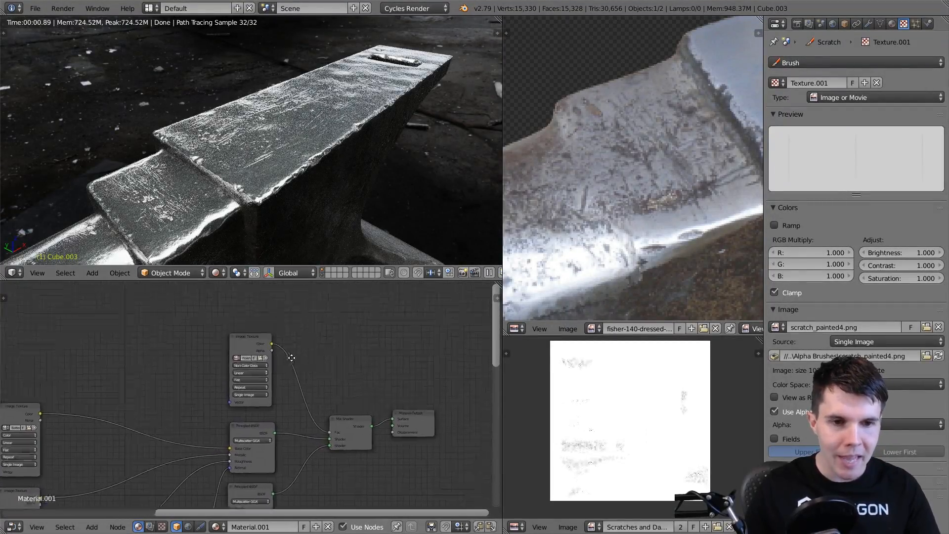
left_click_drag(245, 341, 242, 336)
left_click(242, 336, "ctrl+shift")
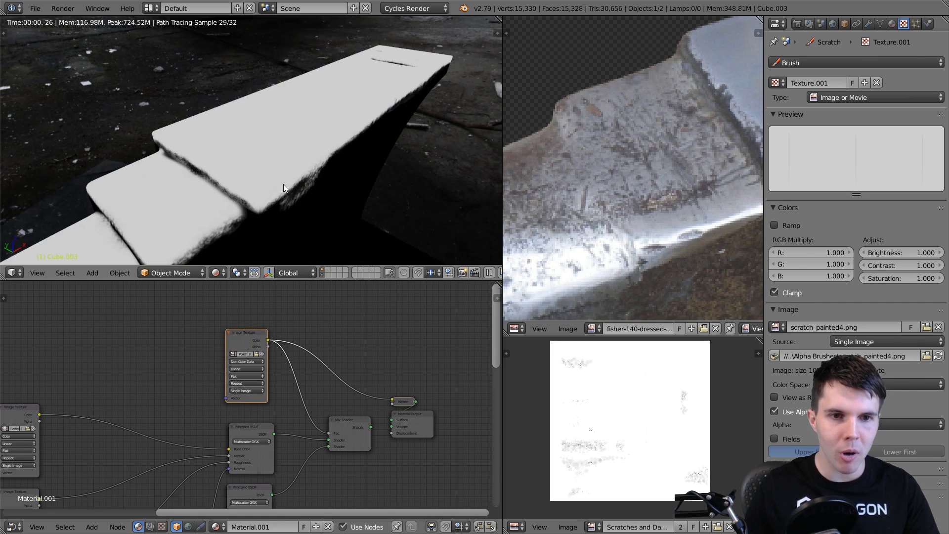
middle_click_drag(283, 184, 289, 159)
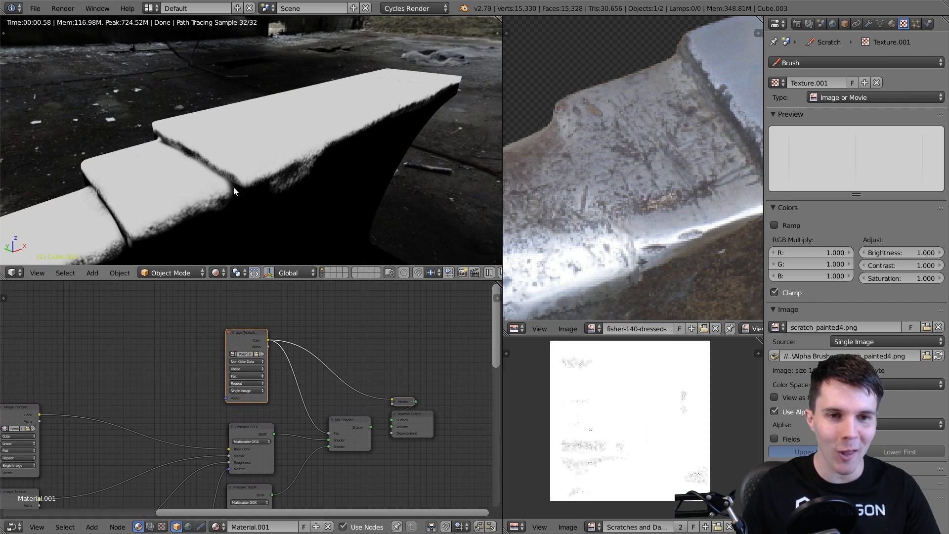
- Duplicate the color Multiply node and insert the copy between the mask texture and the Mix Shader's factor
middle_click_drag(232, 385, 270, 324)
scroll(286, 346, "down", 1)
scroll(247, 370, "down", 3)
middle_click_drag(224, 397, 210, 439)
left_click(206, 408)
key("shift+d")
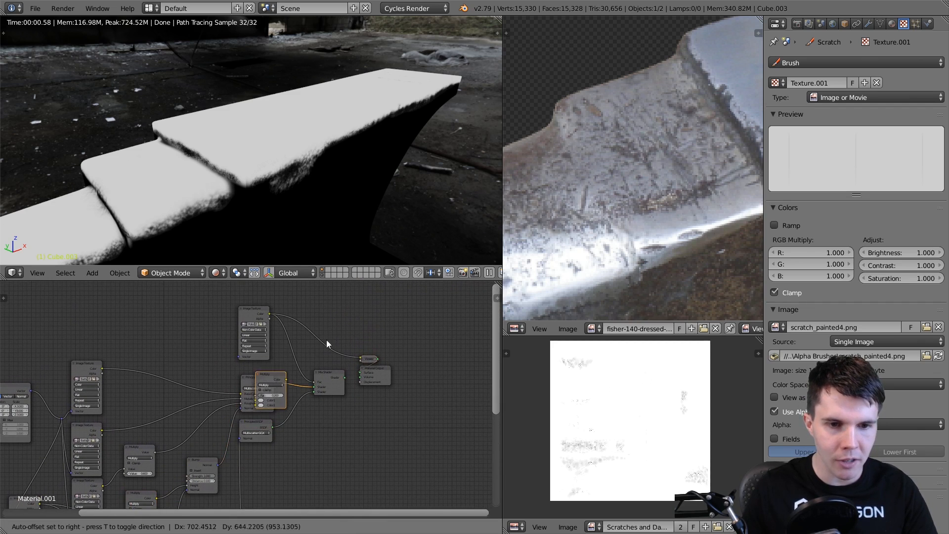
left_click(348, 311)
middle_click_drag(330, 328, 357, 305)
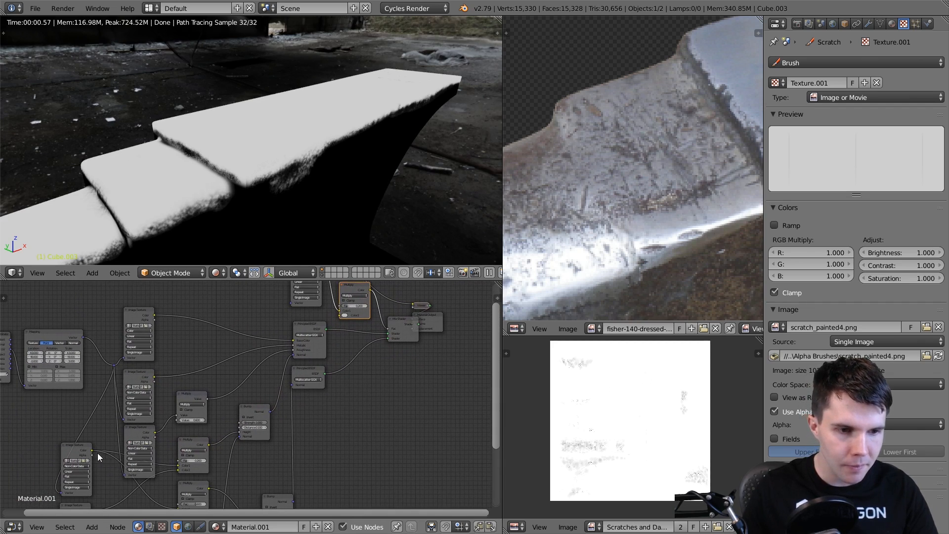
- Maximize the node editor and connect the scratches texture's color to Color2 of the mask's Multiply node
middle_click_drag(90, 454, 113, 386)
middle_click_drag(144, 429, 52, 485)
key("shift+space")
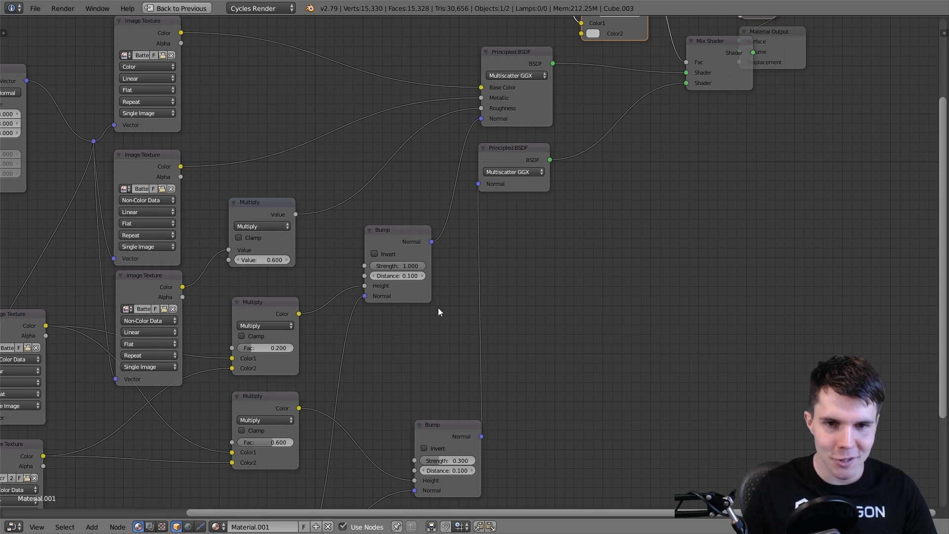
middle_click_drag(438, 308, 451, 336)
scroll(462, 338, "down", 1)
scroll(549, 201, "down", 2)
middle_click_drag(557, 199, 584, 252)
left_click(528, 60, "ctrl+shift")
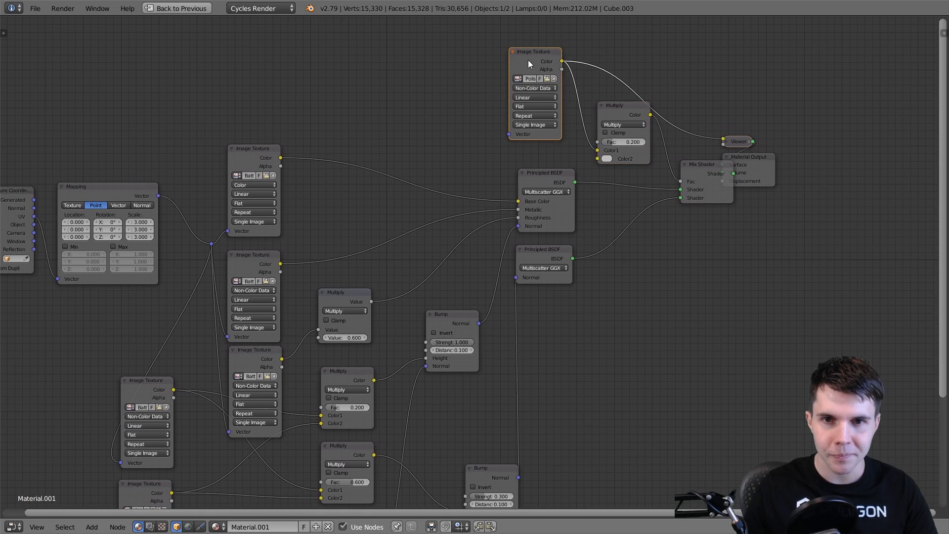
scroll(529, 61, "down", 2)
middle_click_drag(239, 400, 216, 351)
left_click_drag(200, 380, 564, 93)
- Preview the mask's Multiply output, restore the split layout, and inspect the combined mask on the anvil's top
middle_click_drag(564, 94, 424, 233)
left_click(421, 230)
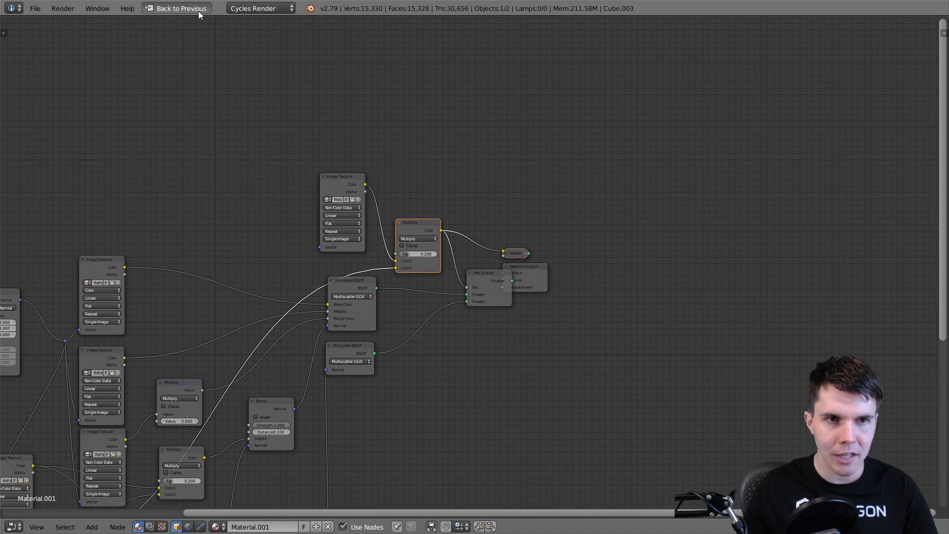
key("shift+space")
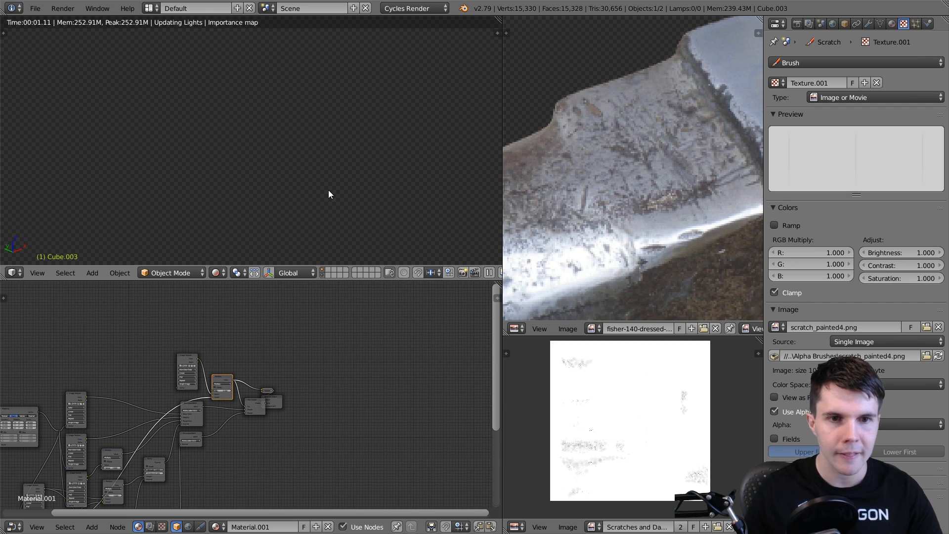
middle_click_drag(279, 166, 275, 170)
scroll(267, 154, "up", 2)
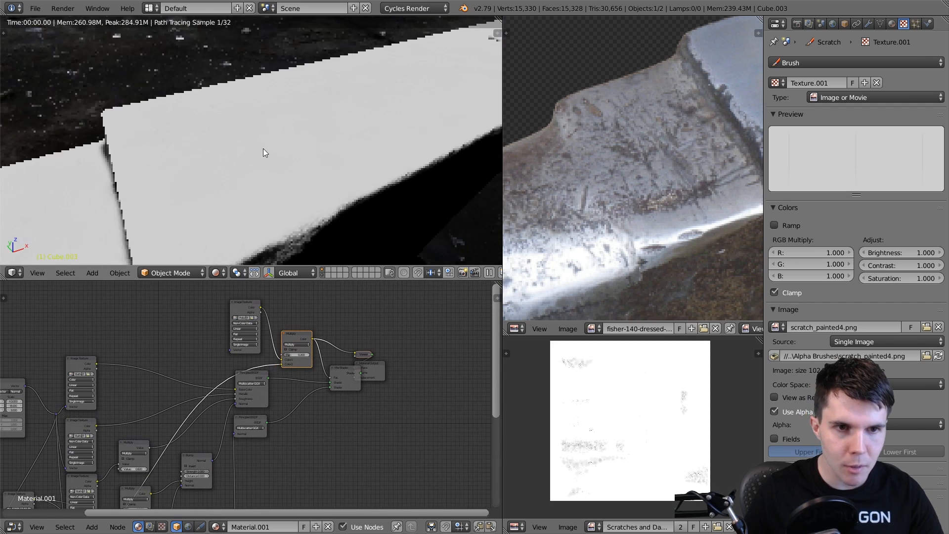
- Set the mask Multiply node's factor to 1.000, restore the Mix Shader as the output, and place the Material Output farther from it
left_click_drag(298, 355, 309, 355)
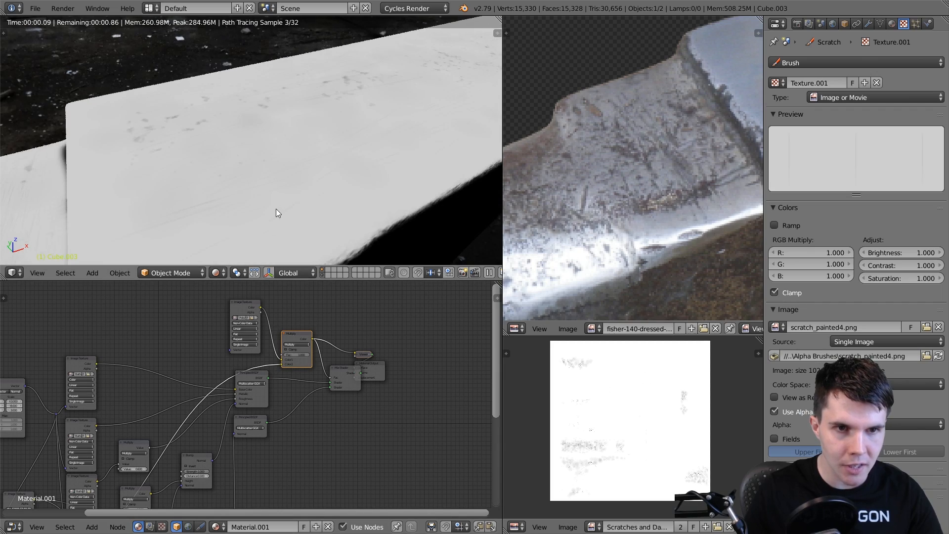
scroll(251, 195, "down", 3)
left_click(348, 372, "ctrl+shift")
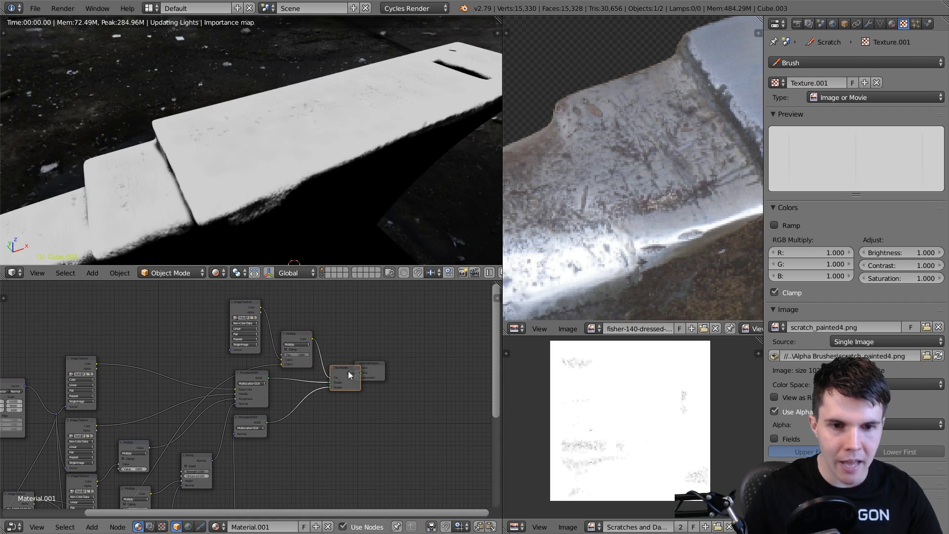
left_click_drag(375, 370, 427, 375)
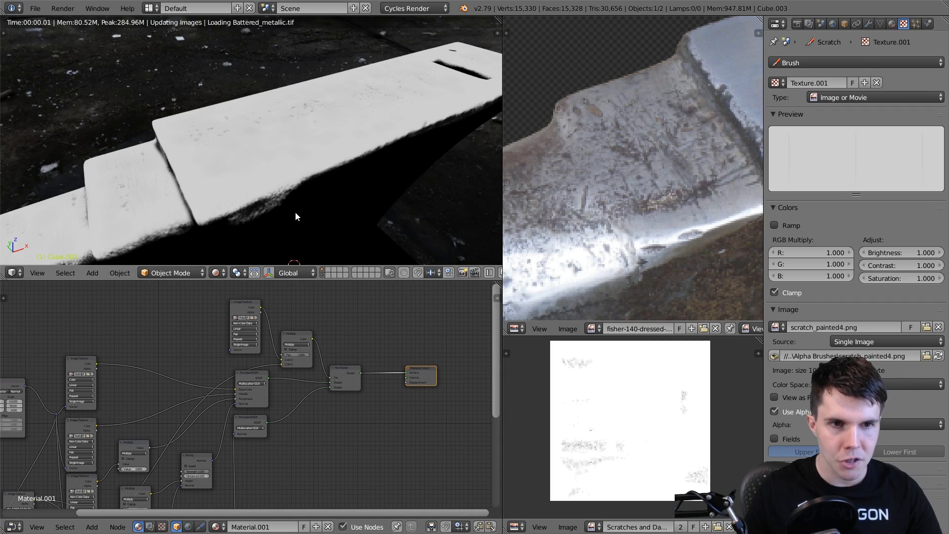
- Inspect the scratches on the anvil's polished top in the full material render
mouse_move(283, 197)
middle_mouse_down()
mouse_move(313, 208)
mouse_move(334, 192)
middle_mouse_up()
scroll(313, 208, "up", 3)
scroll(334, 192, "up", 3)
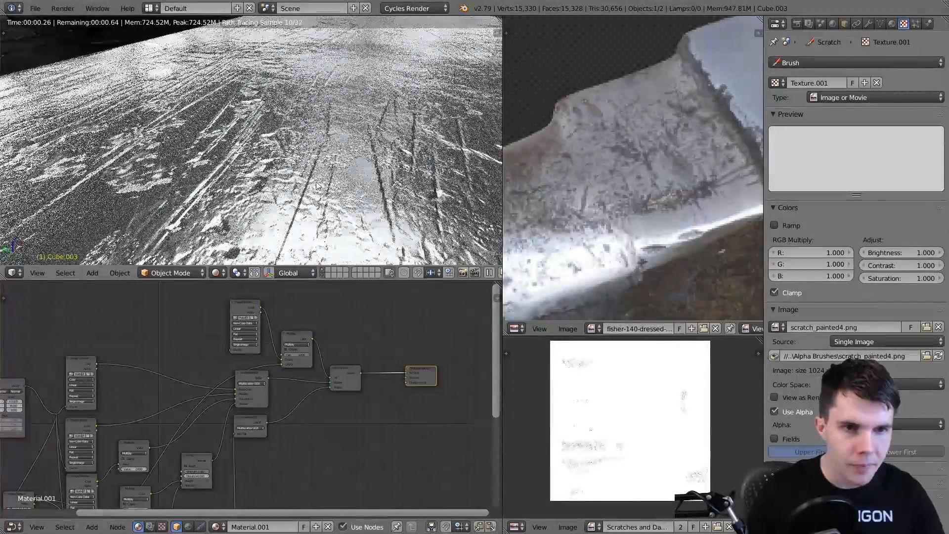
scroll(334, 191, "down", 8)
scroll(292, 320, "up", 1)
- Insert a ColorRamp node on the link between the scratches texture and Color2 of the mask's Multiply node
middle_click_drag(174, 320, 285, 267)
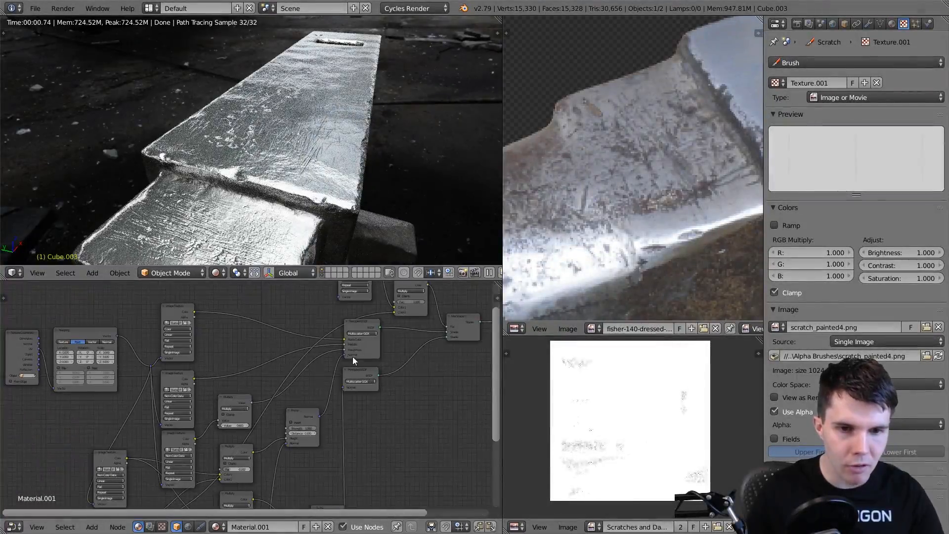
middle_click_drag(352, 357, 310, 399)
left_click_drag(371, 351, 375, 344)
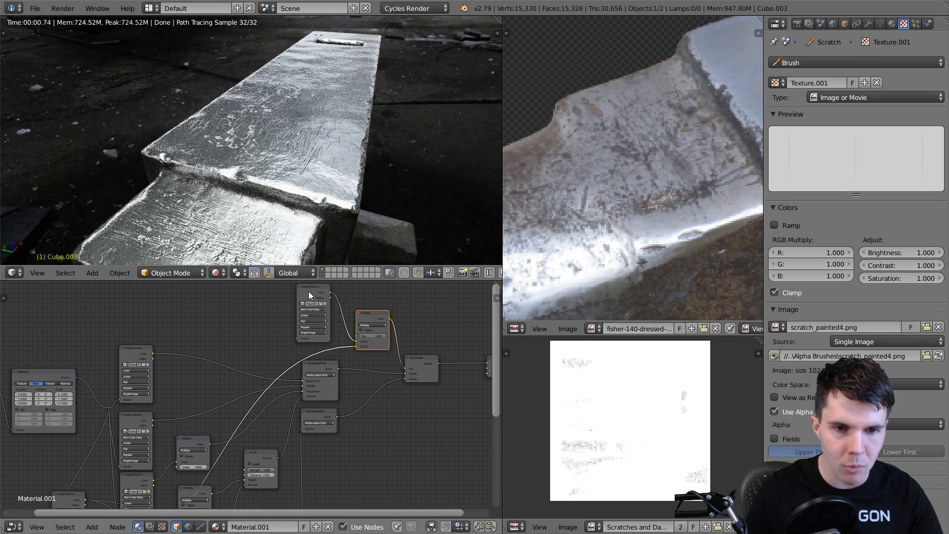
scroll(280, 357, "up", 3)
key("shift+a")
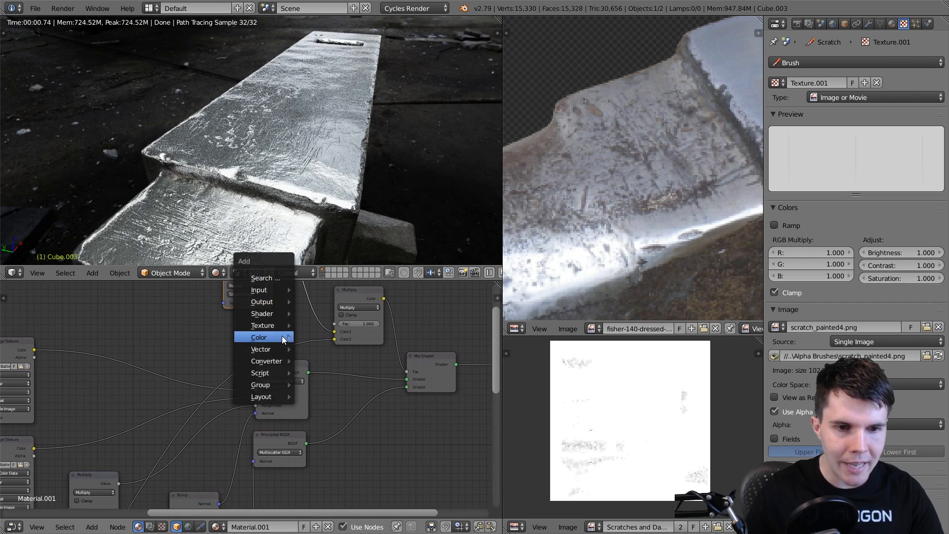
mouse_move(271, 361)
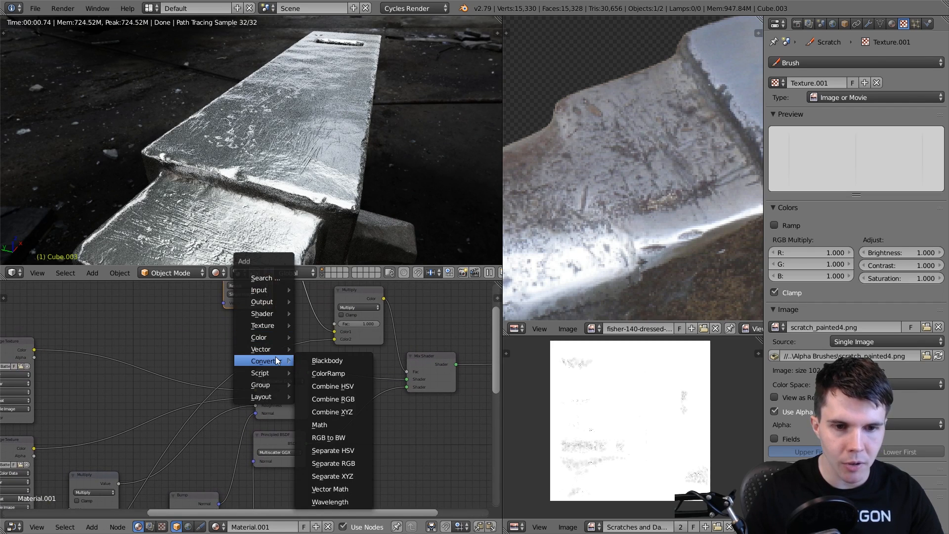
left_click(324, 372)
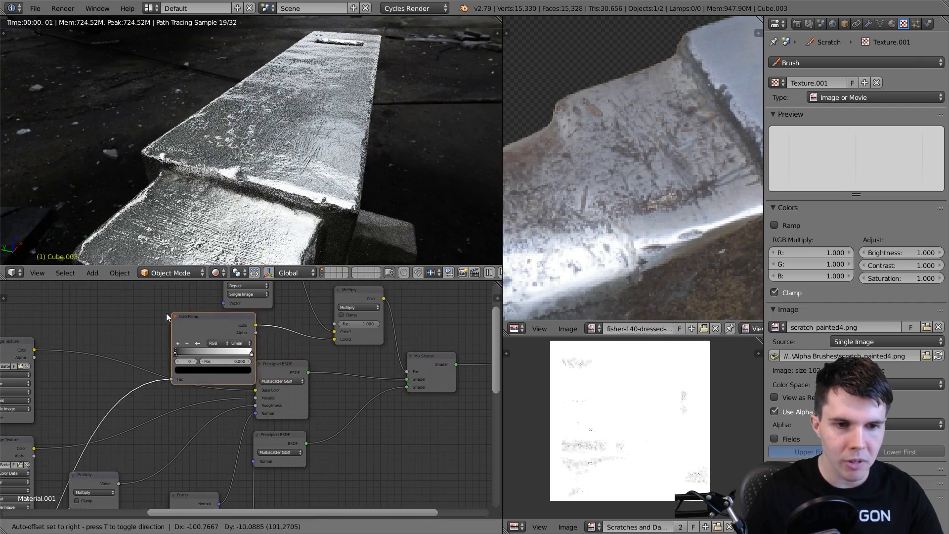
left_click(144, 319)
- Preview the ColorRamp output on the anvil and raise its black stop to position 0.779 to darken the scratches
middle_click_drag(250, 238, 302, 199)
left_click(189, 330, "ctrl+shift")
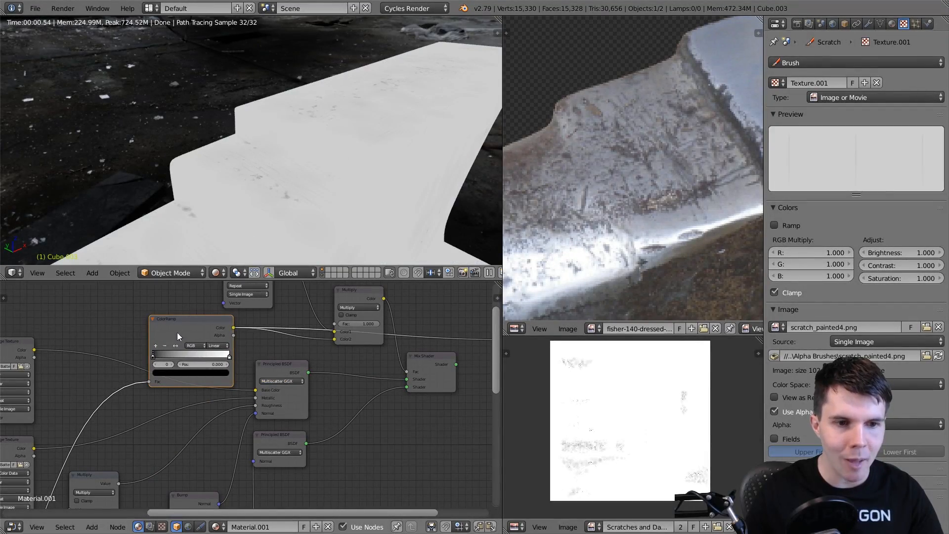
middle_click_drag(340, 110, 304, 144)
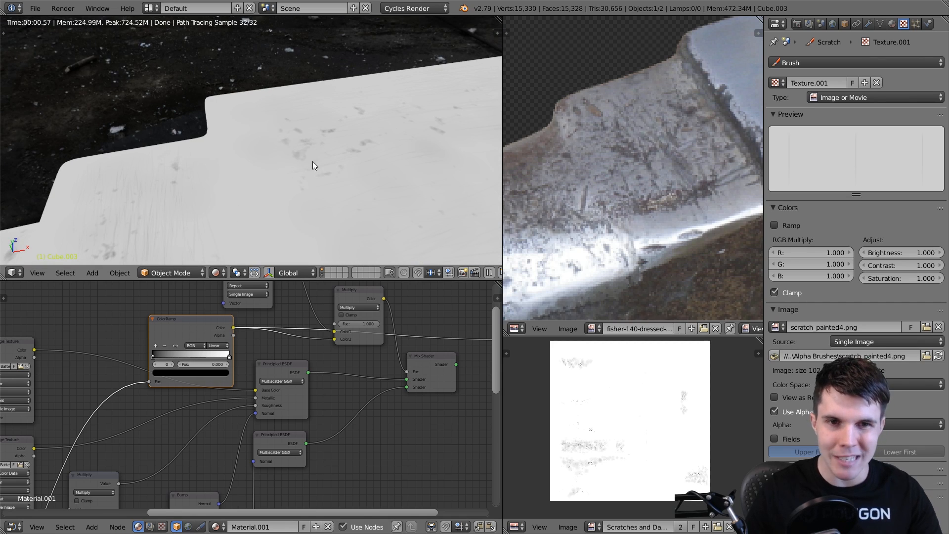
left_click_drag(153, 357, 205, 352)
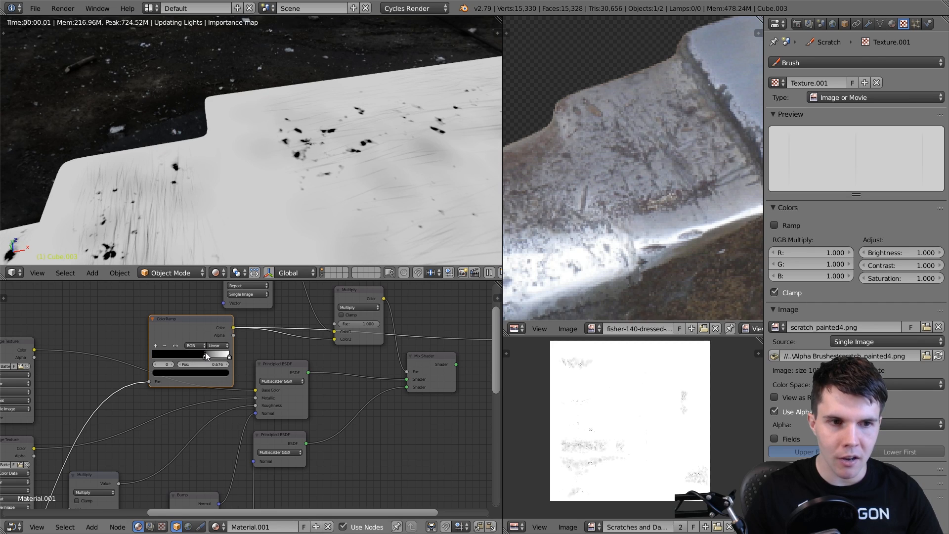
scroll(197, 202, "down", 3)
middle_click_drag(197, 202, 243, 169, "shift")
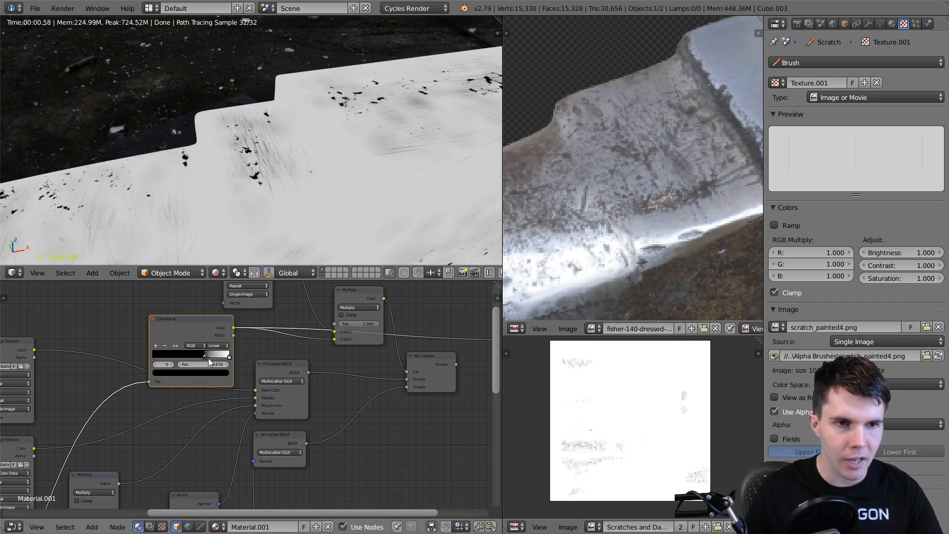
left_click_drag(206, 358, 220, 356)
scroll(296, 193, "down", 2)
middle_click_drag(346, 198, 312, 200)
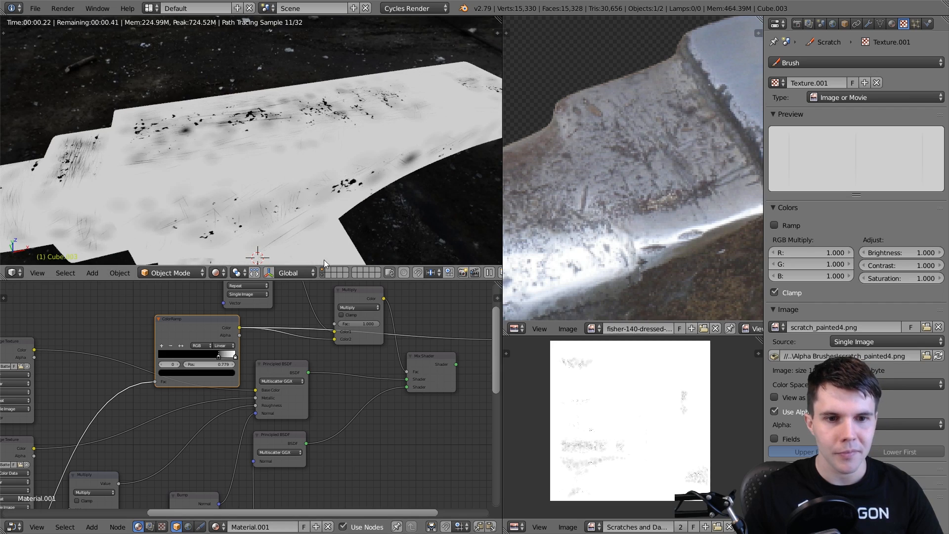
- Preview the combined mask, return to the Mix Shader output, and inspect the scratches on the anvil's top and horn
middle_click_drag(337, 300, 308, 326)
left_click(320, 320, "ctrl+shift")
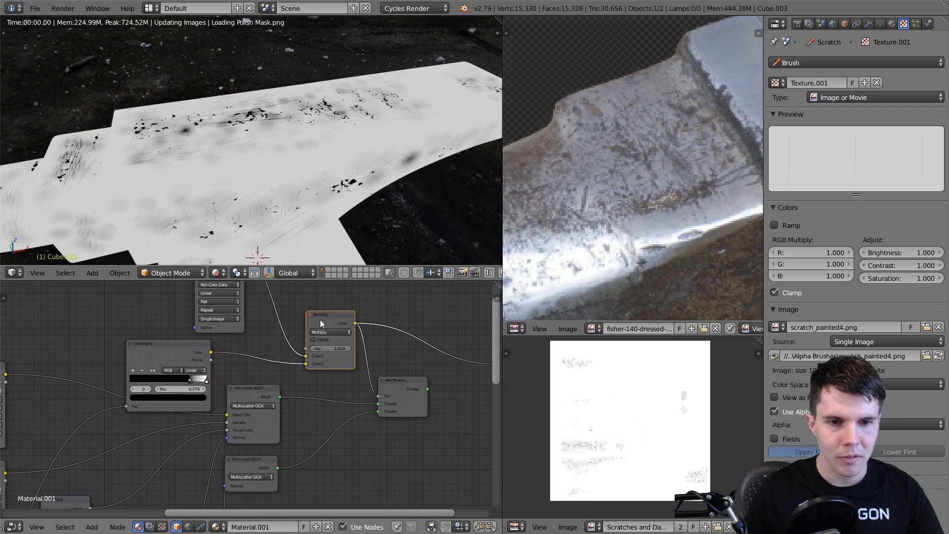
left_click(411, 381, "ctrl+shift")
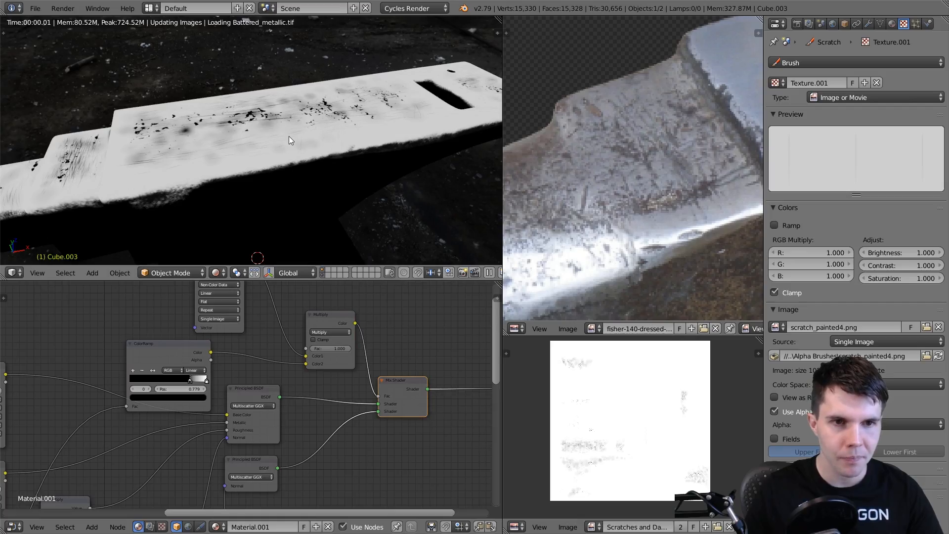
scroll(288, 136, "up", 3)
middle_click_drag(250, 144, 257, 165)
scroll(287, 129, "up", 3)
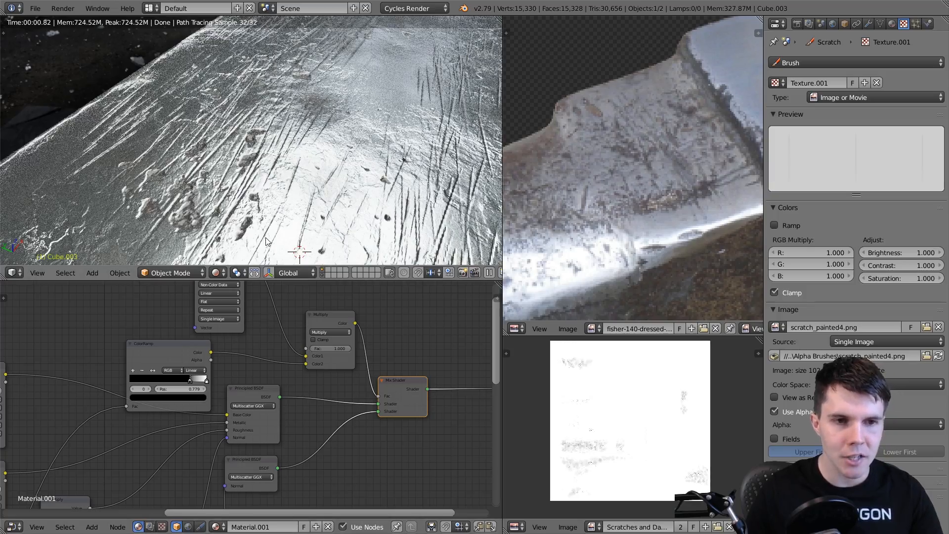
middle_click_drag(307, 130, 284, 143)
scroll(280, 131, "down", 1)
- With the ColorRamp previewed, raise its black stop to position 0.882 and reconnect the Mix Shader to the output
left_click(187, 351, "ctrl+shift")
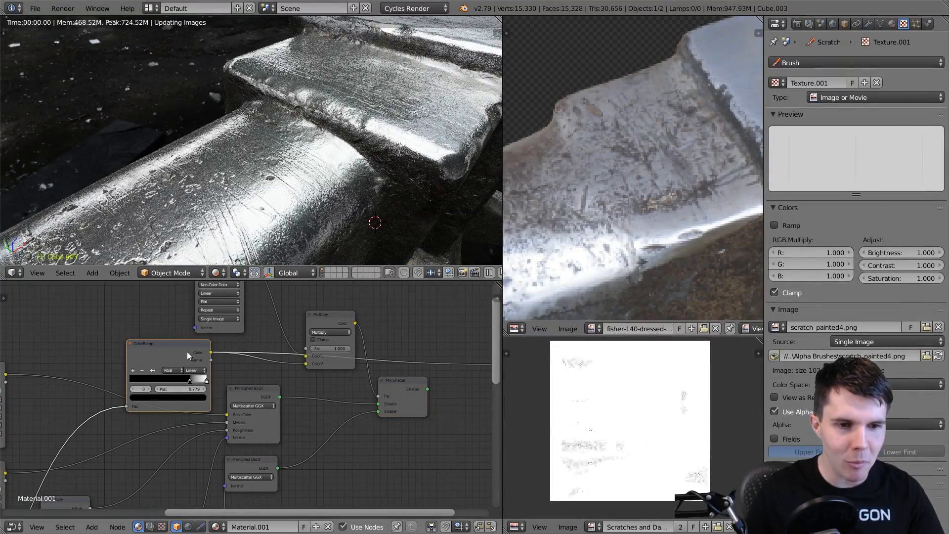
left_click_drag(199, 379, 200, 380)
middle_click_drag(322, 324, 270, 390)
scroll(292, 173, "down", 6)
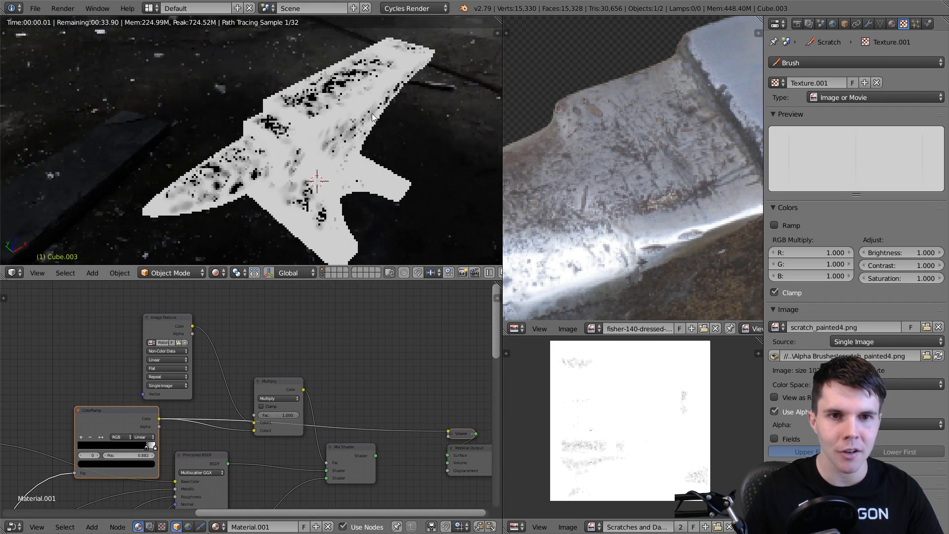
middle_click_drag(292, 173, 299, 193)
left_click(341, 450, "ctrl+shift")
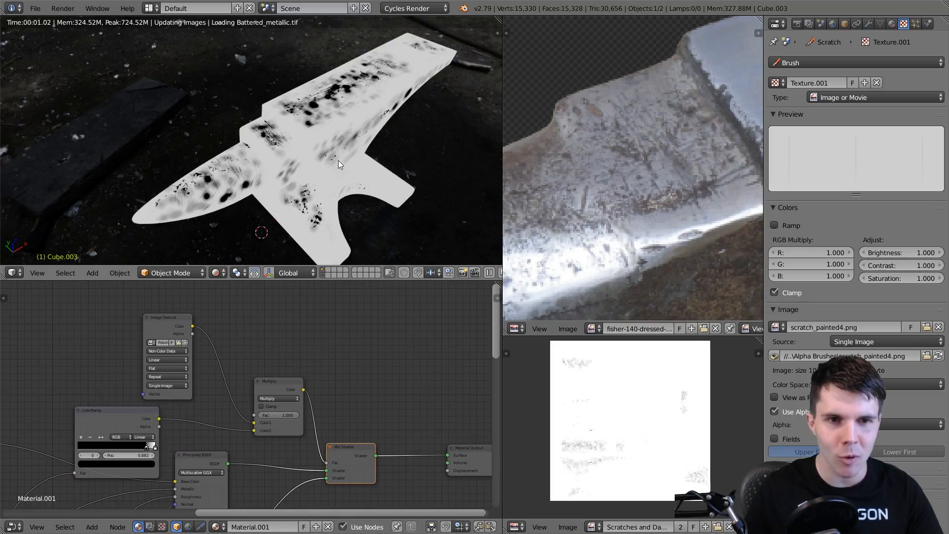
- Inspect the finished material on the horn, the step and the top, and over the whole anvil
scroll(339, 160, "up", 8)
middle_click_drag(338, 168, 297, 110, "shift")
scroll(346, 109, "up", 1)
scroll(286, 115, "up", 3)
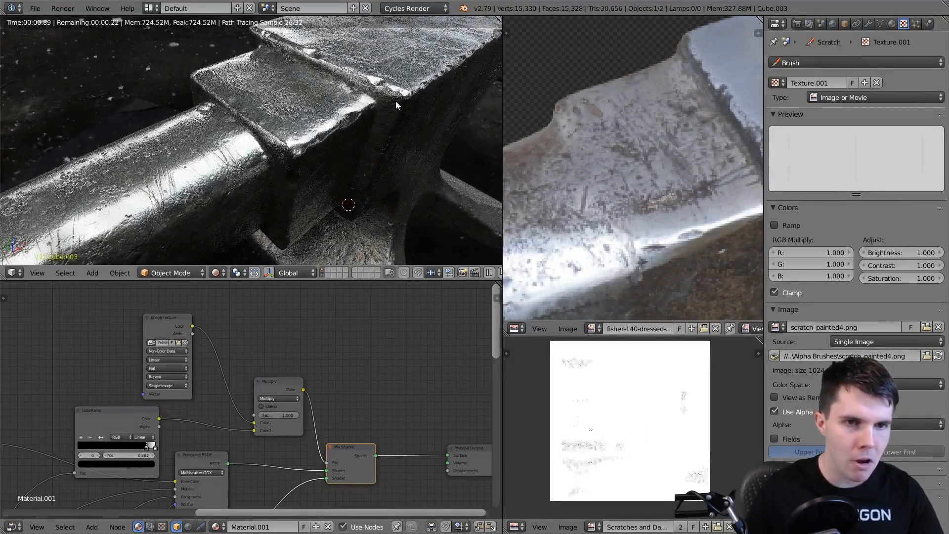
middle_click_drag(430, 91, 270, 149, "shift")
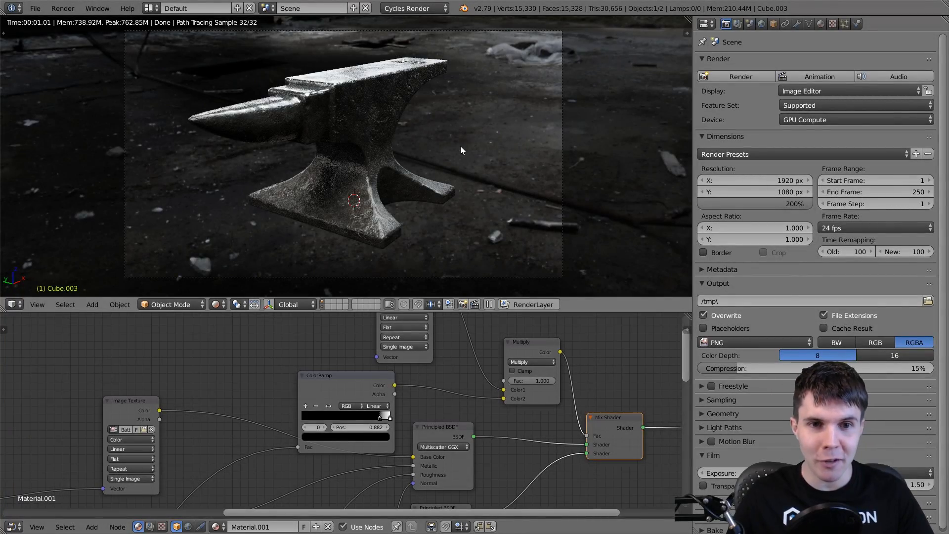
mouse_move(461, 147)
middle_mouse_down()
mouse_move(449, 165)
mouse_move(449, 143)
mouse_move(461, 145)
middle_mouse_up()
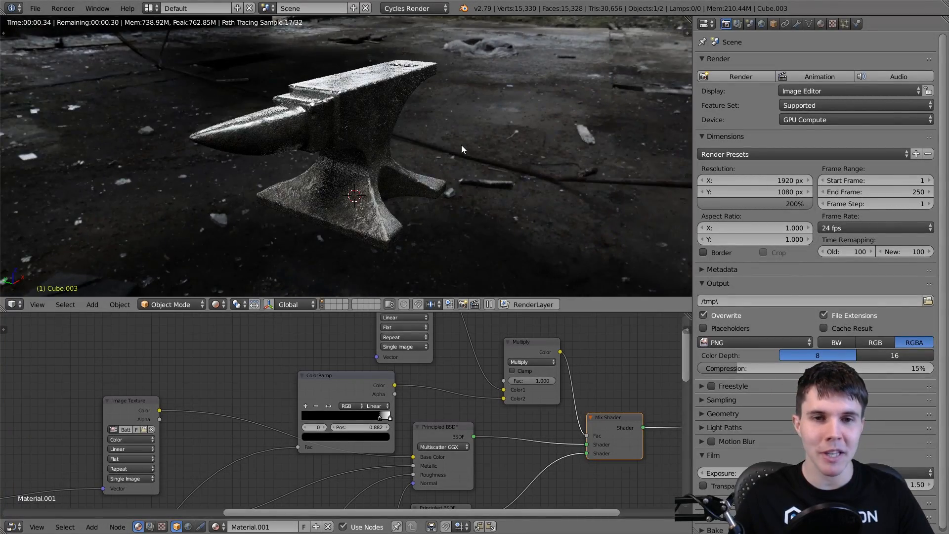
middle_click_drag(526, 230, 453, 169)
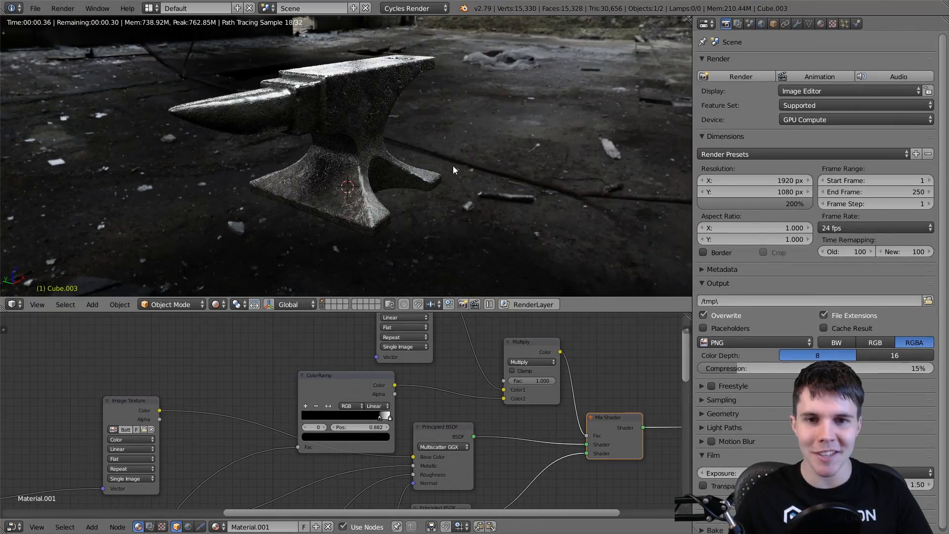
- Add a plane beneath the anvil and scale it up into a large ground surface
key("shift+a")
mouse_move(437, 33)
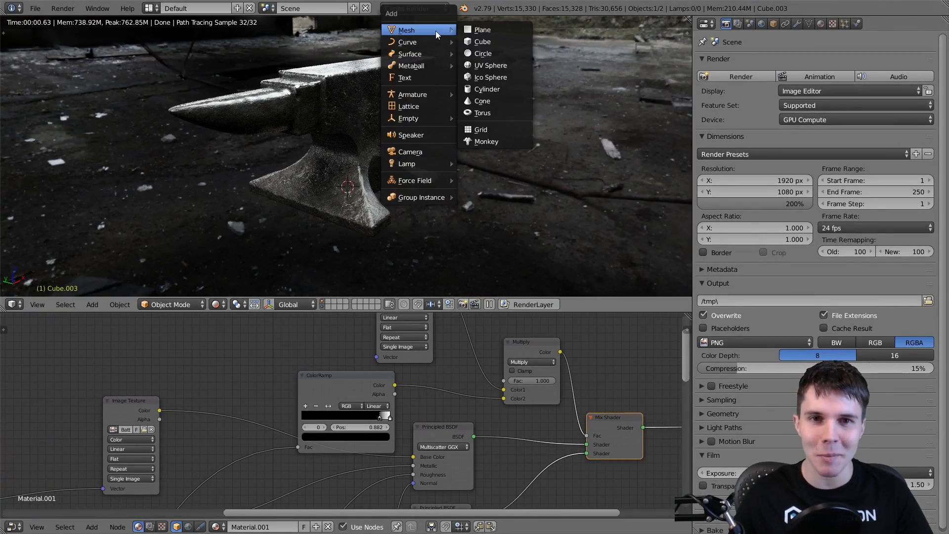
left_click(483, 30)
key("s")
left_click(490, 283)
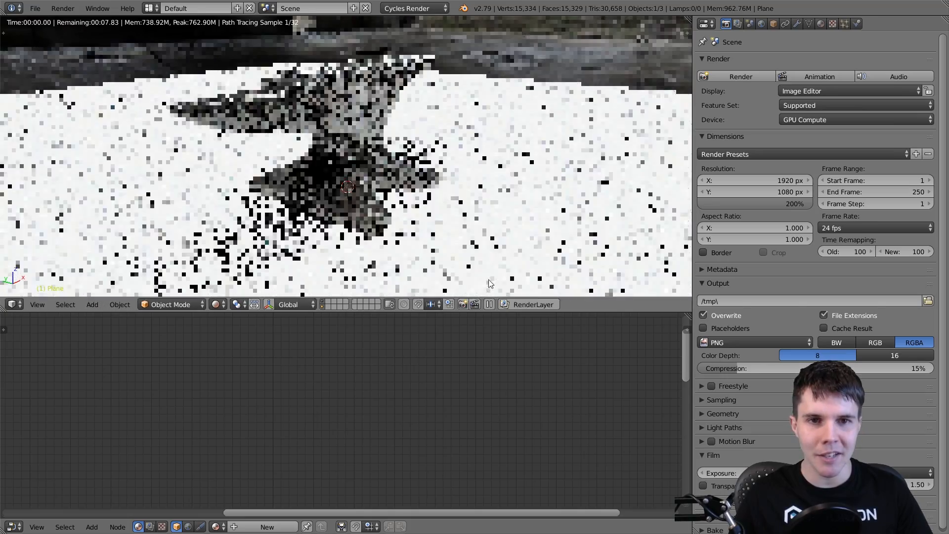
key("s")
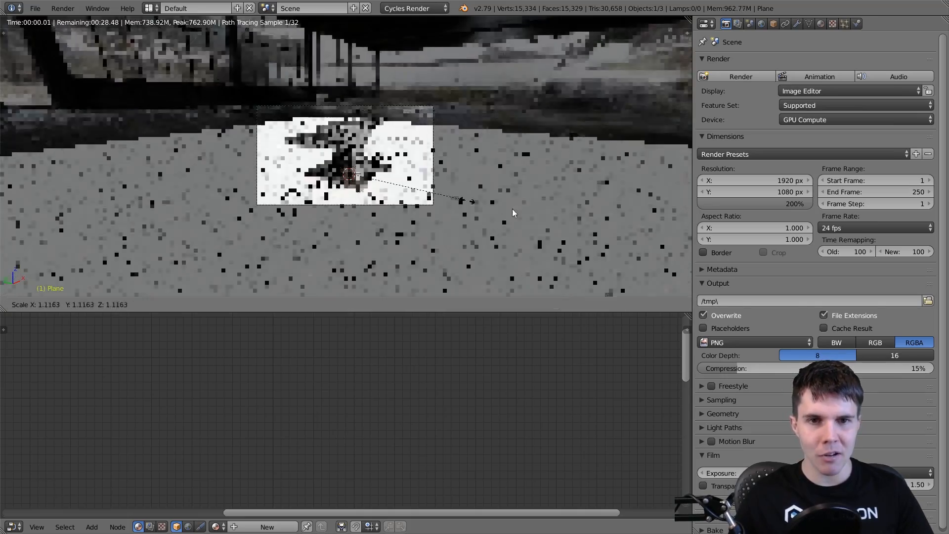
left_click(86, 235)
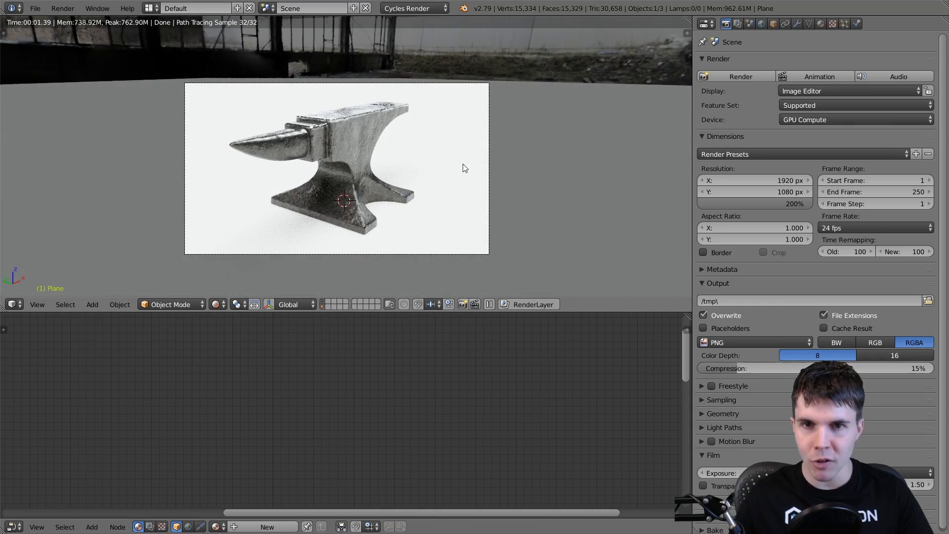
- Give the ground plane a new Diffuse BSDF material and darken its color to near black
left_click(820, 23)
scroll(526, 142, "up", 3)
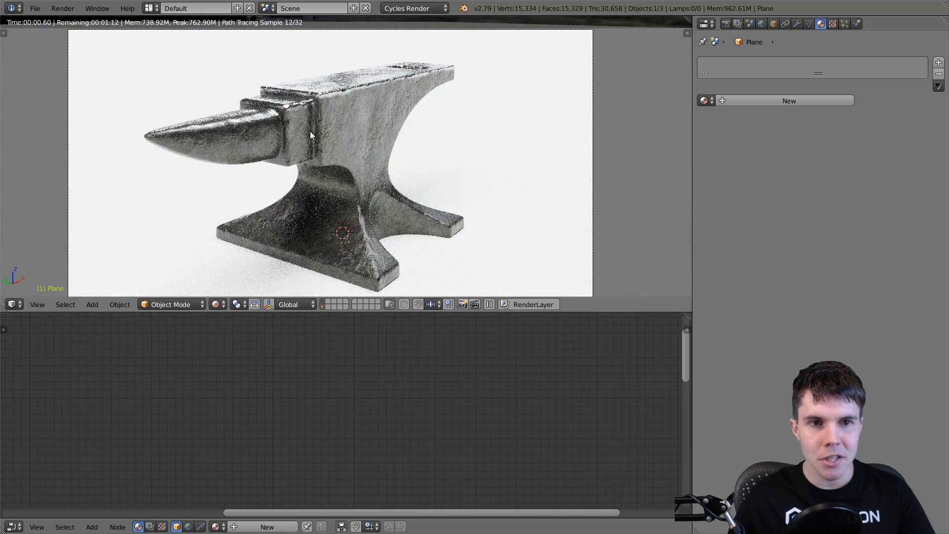
scroll(477, 125, "down", 2)
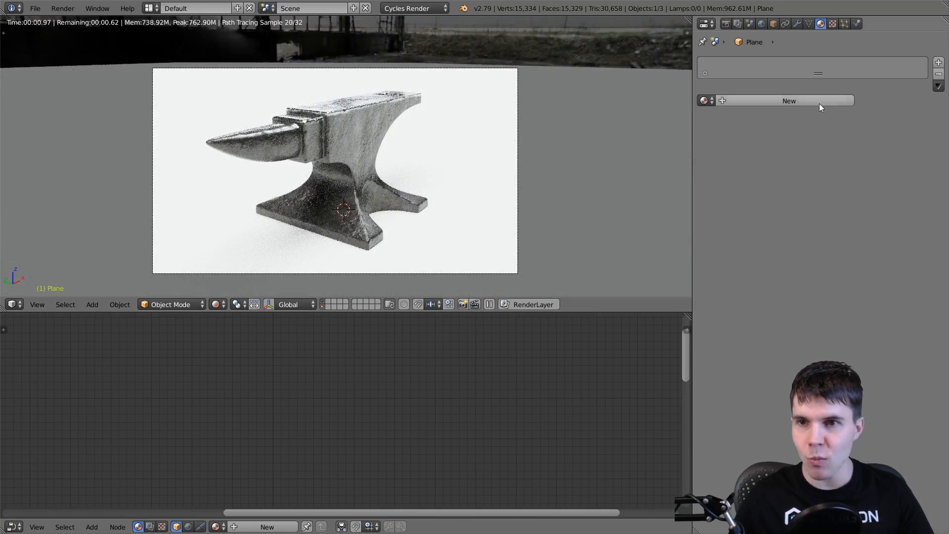
left_click(796, 105)
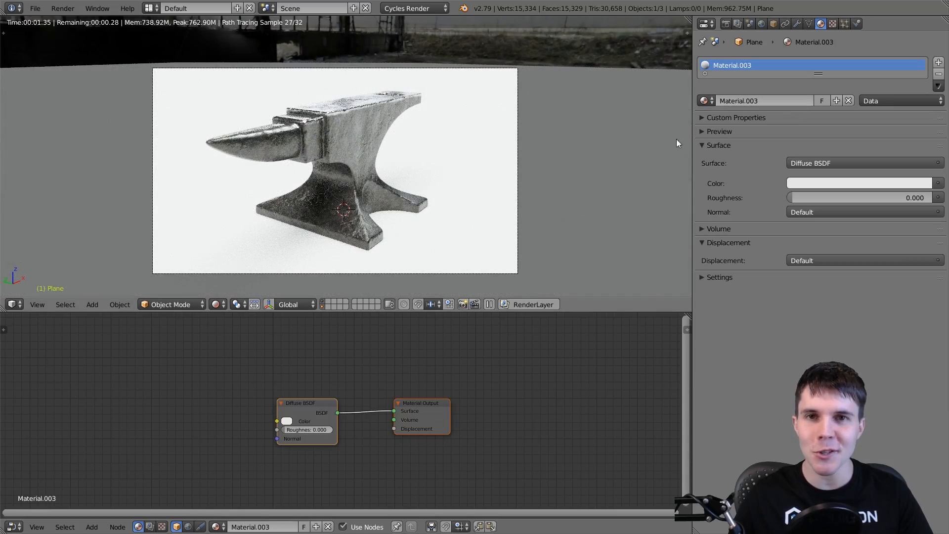
left_click(820, 182)
left_click(829, 183)
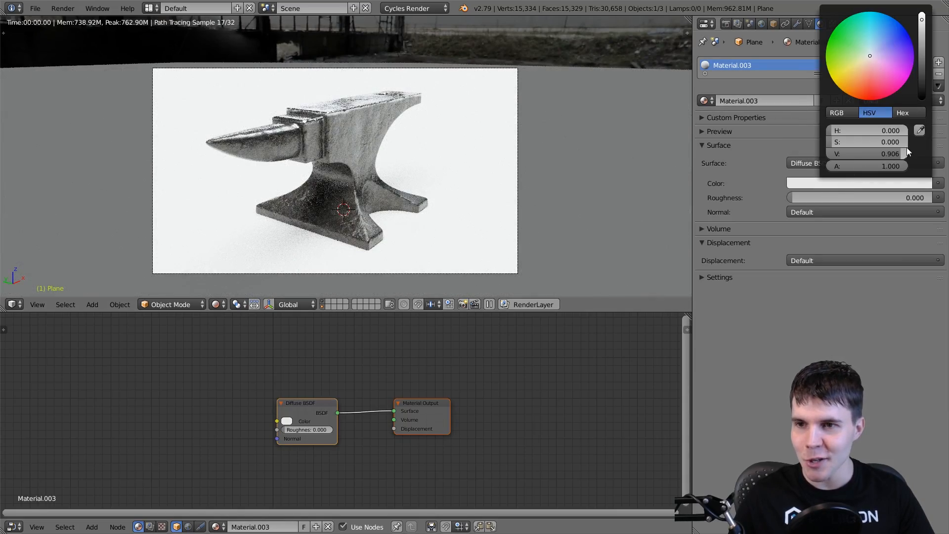
left_click(905, 143)
left_click_drag(902, 155, 834, 155)
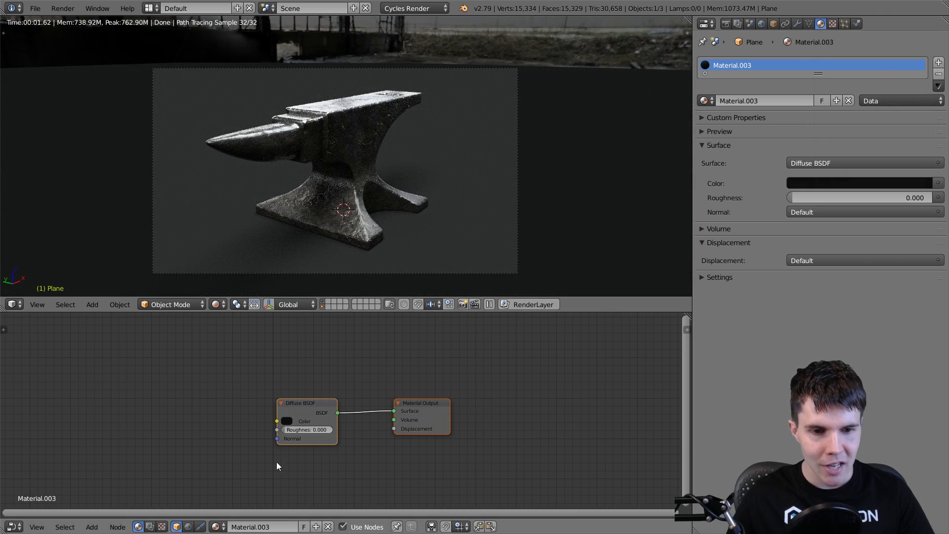
- Split the node editor area and turn the new area into a 3D View showing the camera, anvil and ground plane
left_click_drag(689, 315, 245, 490)
left_click(262, 527)
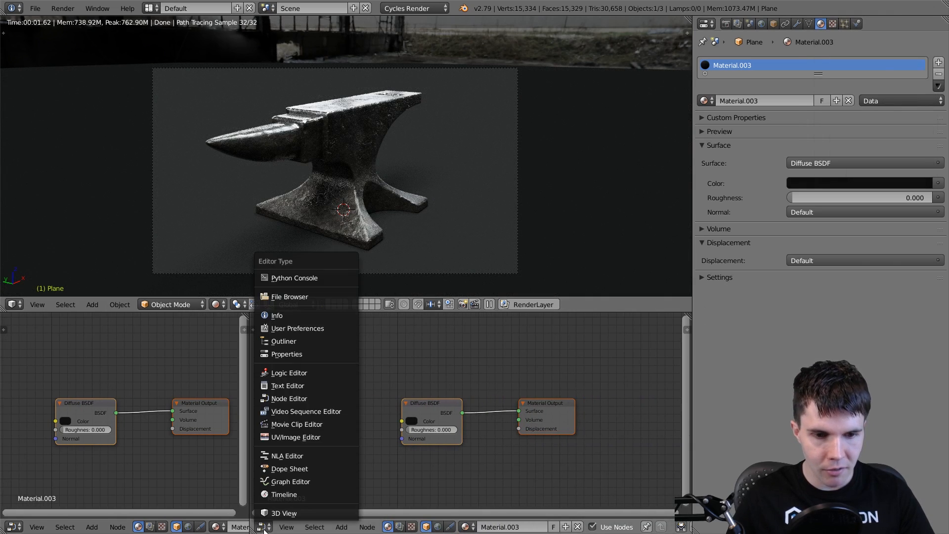
left_click(283, 513)
scroll(484, 389, "down", 4)
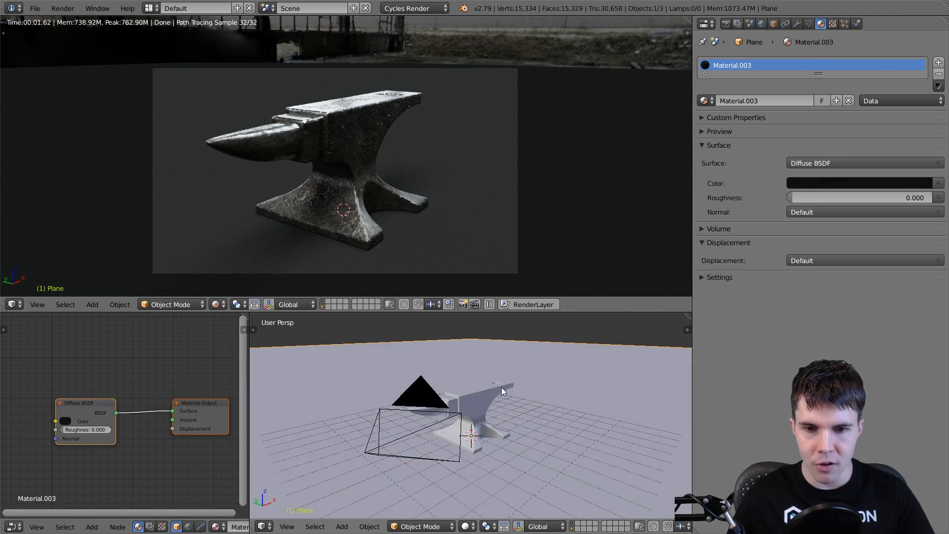
- Add a Point lamp to the scene and move it along the Y axis away from the anvil's center
key("shift+a")
mouse_move(473, 489)
left_click(553, 437)
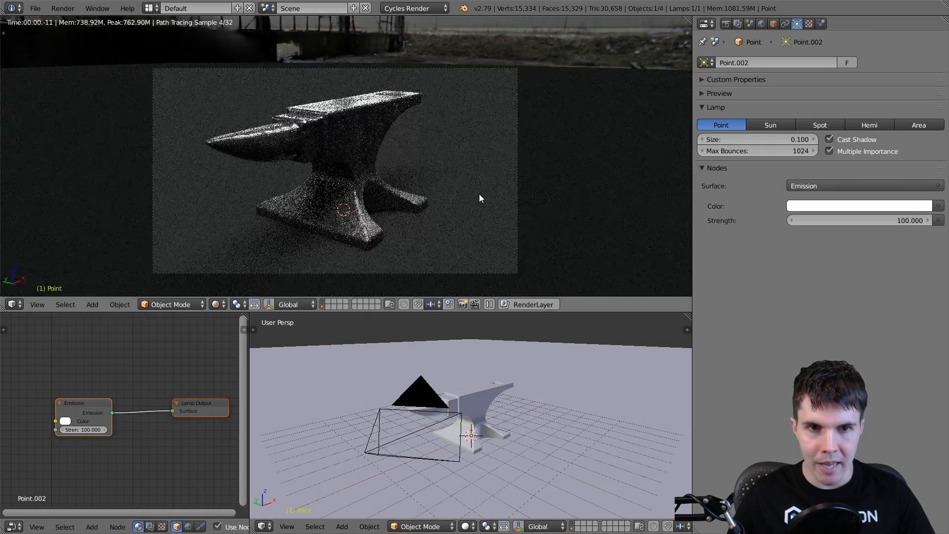
scroll(400, 105, "up", 4)
middle_click_drag(550, 413, 537, 371)
key("g")
key("y")
left_click(616, 404)
- Shift the point lamp along the X axis beyond the anvil's heel and raise it above the ground plane
key("g")
key("y")
key("x")
left_click(554, 399)
key("g")
key("z")
left_click(568, 358)
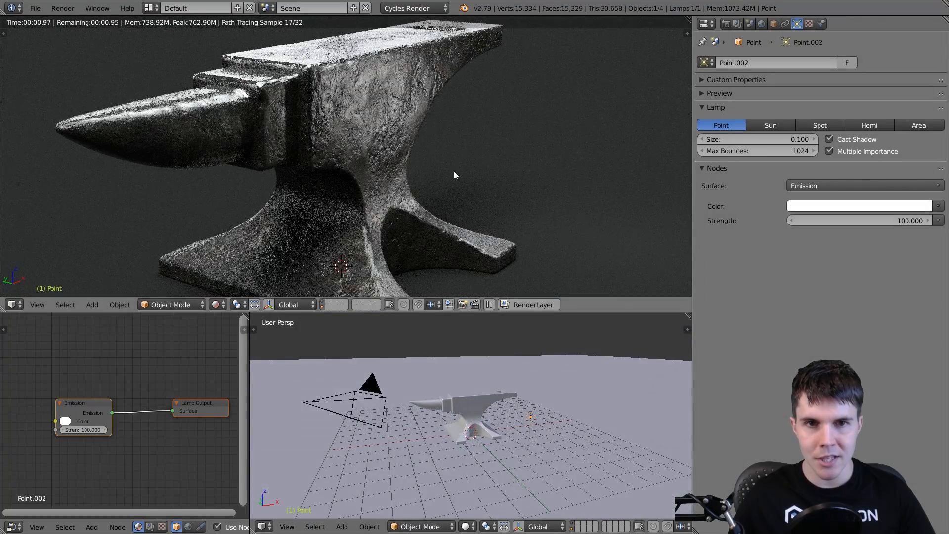
- Return to the camera framing and move the point lamp farther from the anvil's heel along the X axis
key("KP_0")
middle_click_drag(470, 376, 476, 396)
key("g")
key("x")
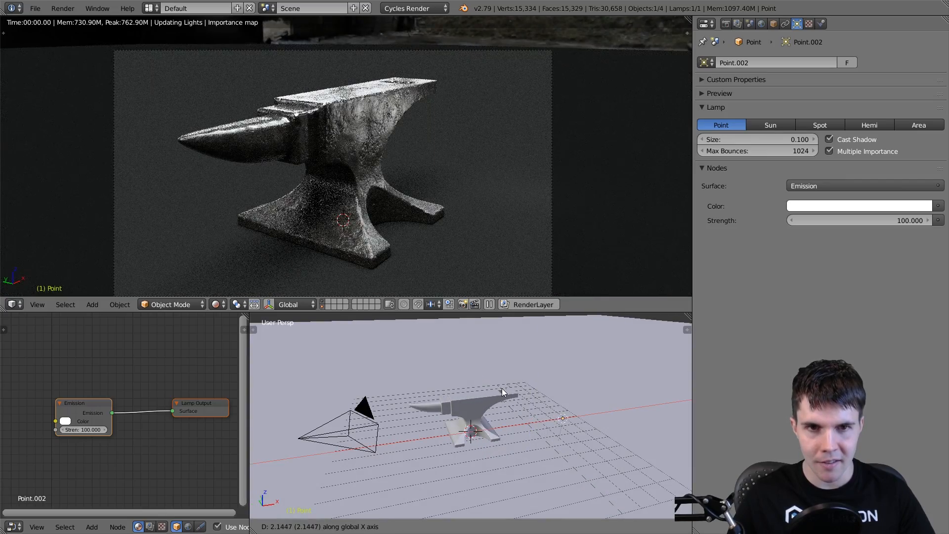
left_click(508, 385)
middle_click_drag(508, 385, 610, 393)
- Reposition the point lamp beside the heel and lift it slightly along the Z axis
key("g")
middle_click_drag(571, 385, 577, 388)
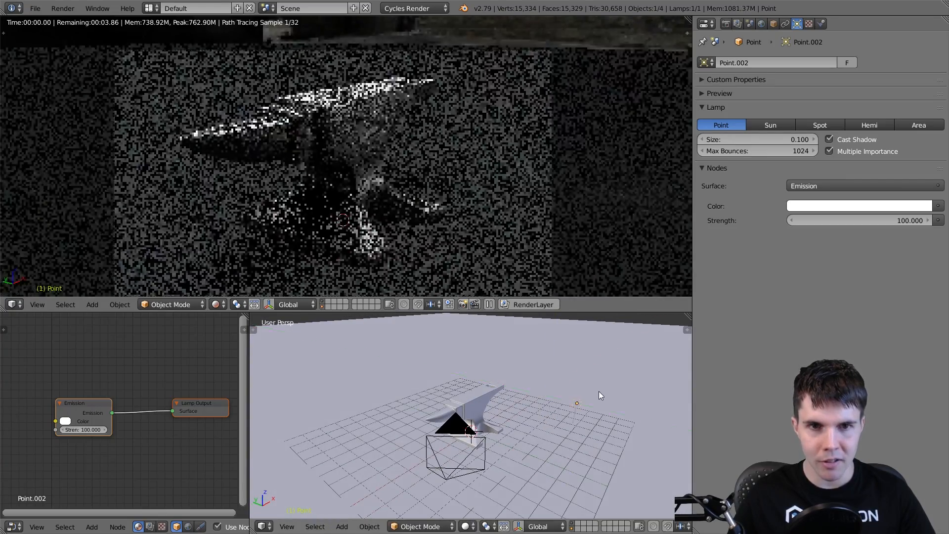
middle_click_drag(583, 387, 554, 368)
left_click(554, 380)
key("g")
key("z")
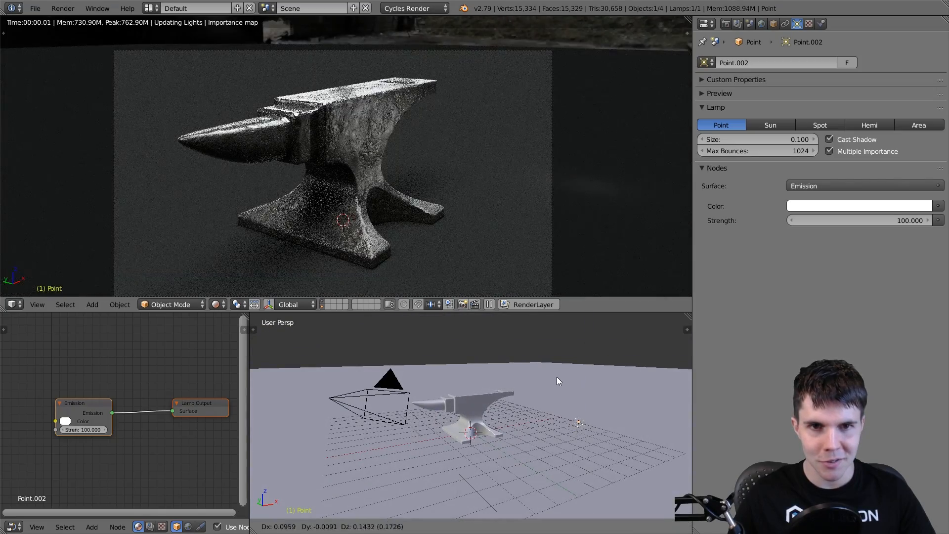
left_click(563, 368)
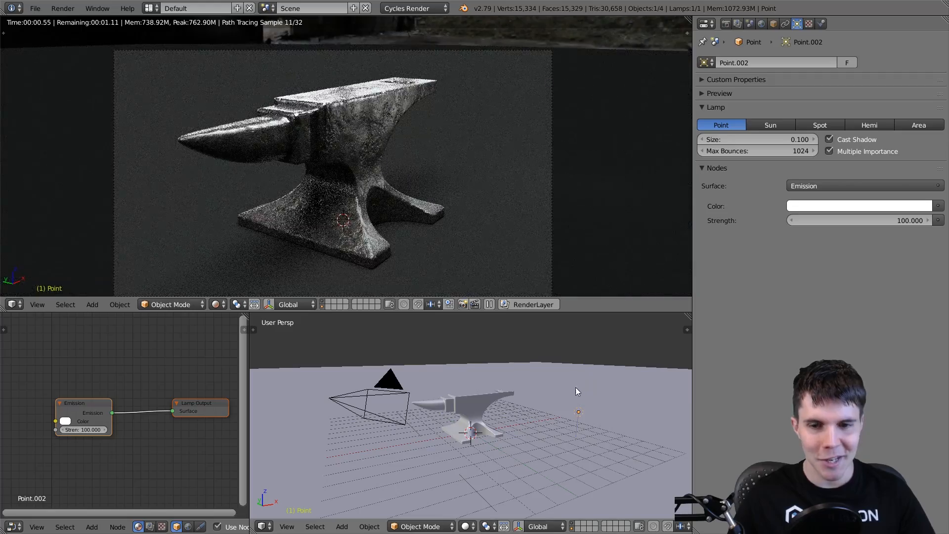
- Duplicate the point lamp along the X axis and place the copy beside the anvil's base on the horn side
middle_click_drag(576, 387, 576, 393)
key("shift+d")
key("x")
left_click(431, 424)
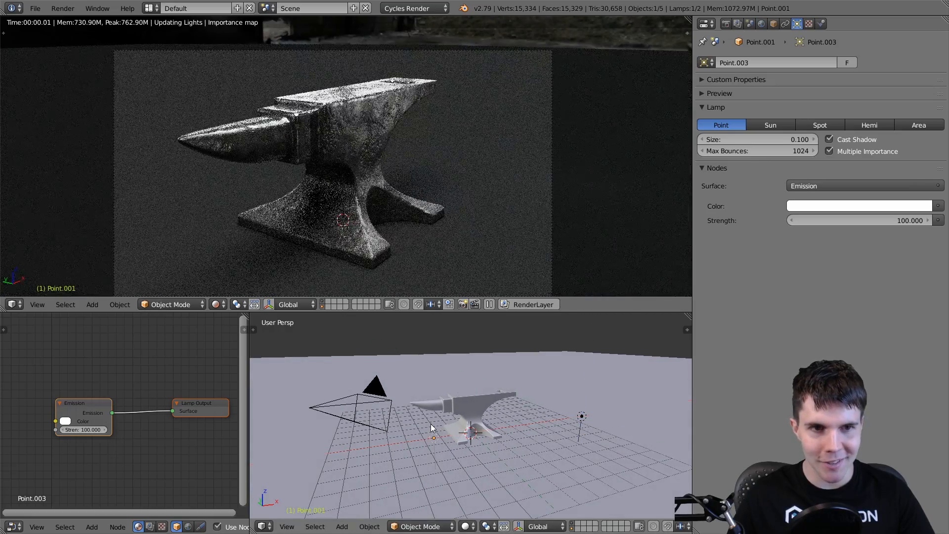
middle_click_drag(431, 424, 426, 424)
key("g")
key("x")
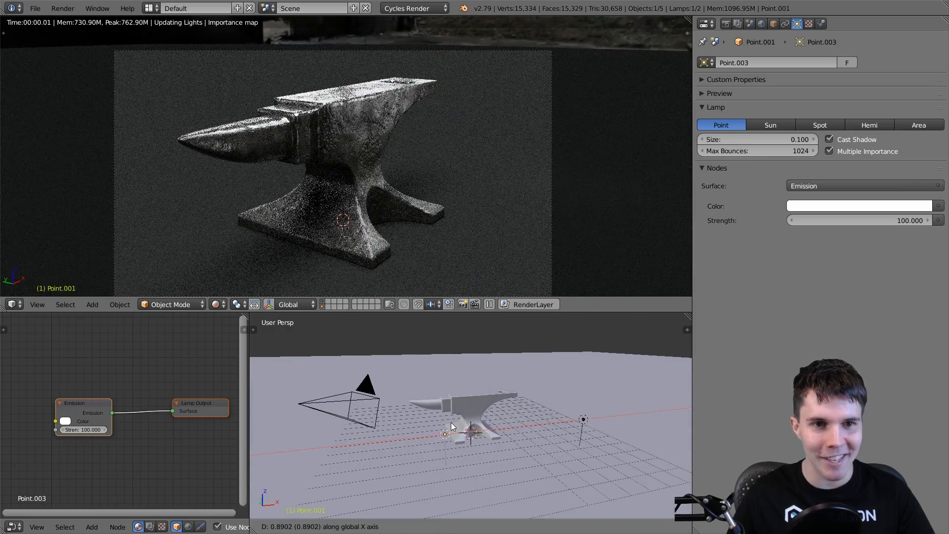
left_click(451, 422)
- Move the duplicated lamp along the Y axis closer to the anvil and lower it along the Z axis
middle_click_drag(451, 422, 519, 439)
key("g")
key("y")
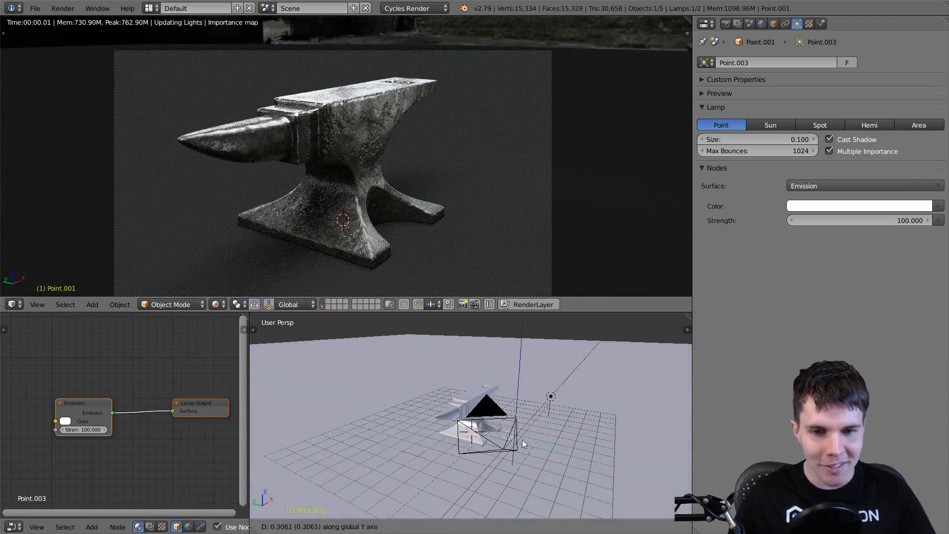
left_click(497, 435)
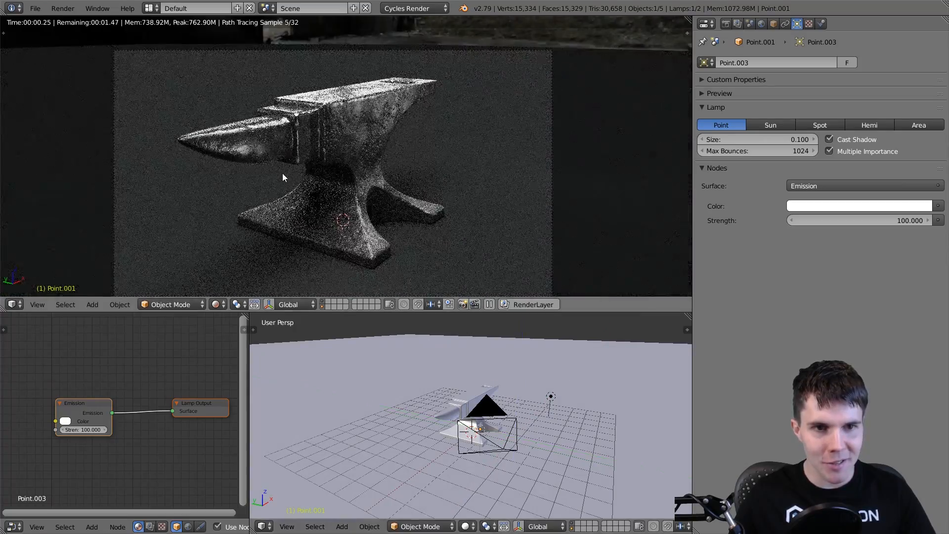
scroll(229, 163, "up", 5)
key("g")
key("z")
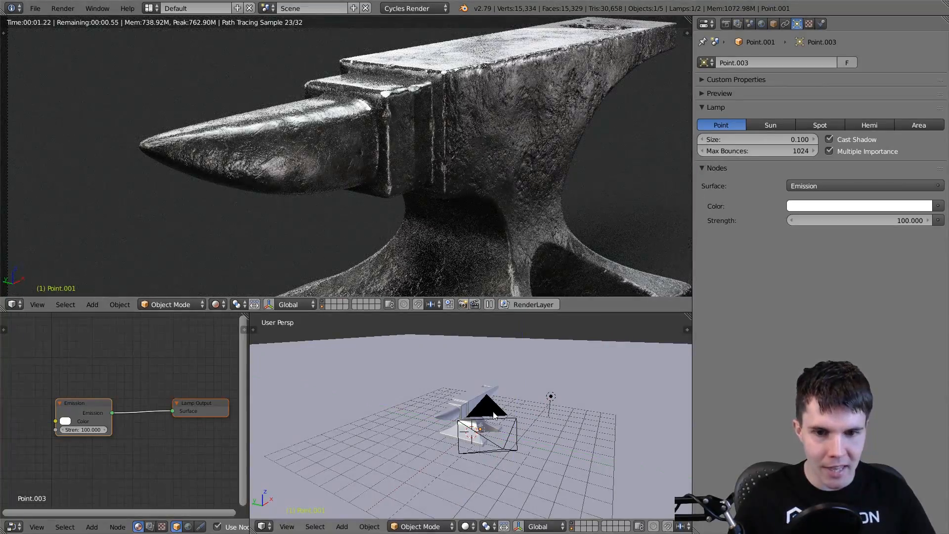
left_click(509, 428)
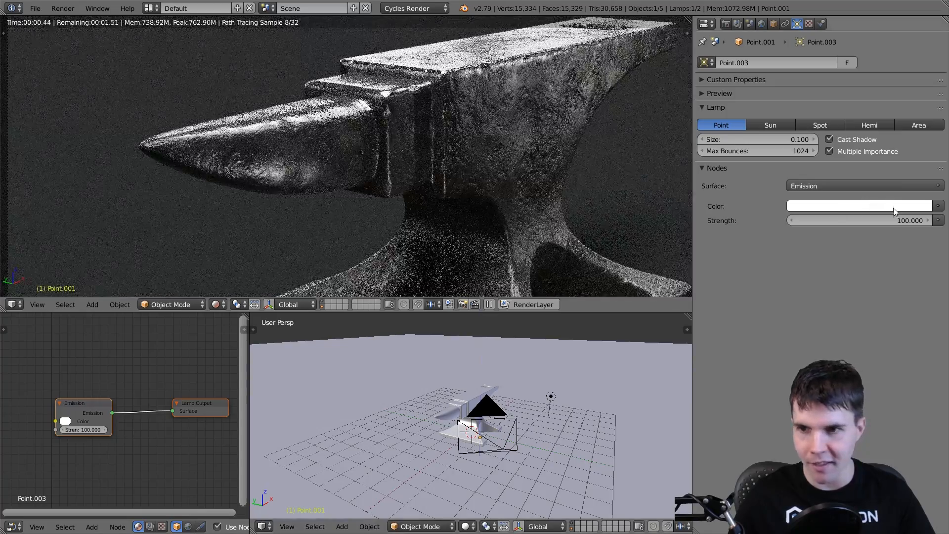
- Set the duplicated lamp's emission strength to 28.3 and reframe the render on the whole anvil
left_click_drag(831, 221, 803, 221)
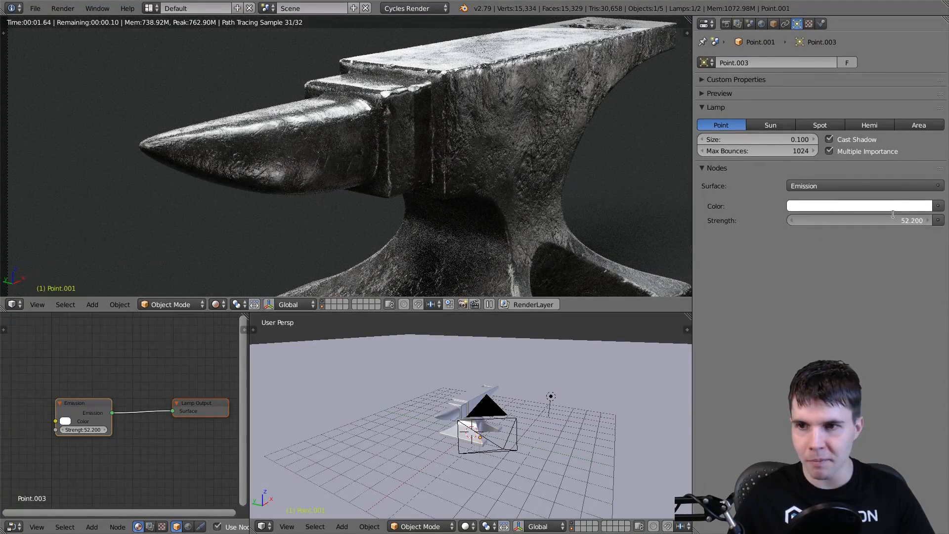
left_click_drag(835, 221, 823, 220)
middle_click_drag(546, 233, 509, 222, "shift")
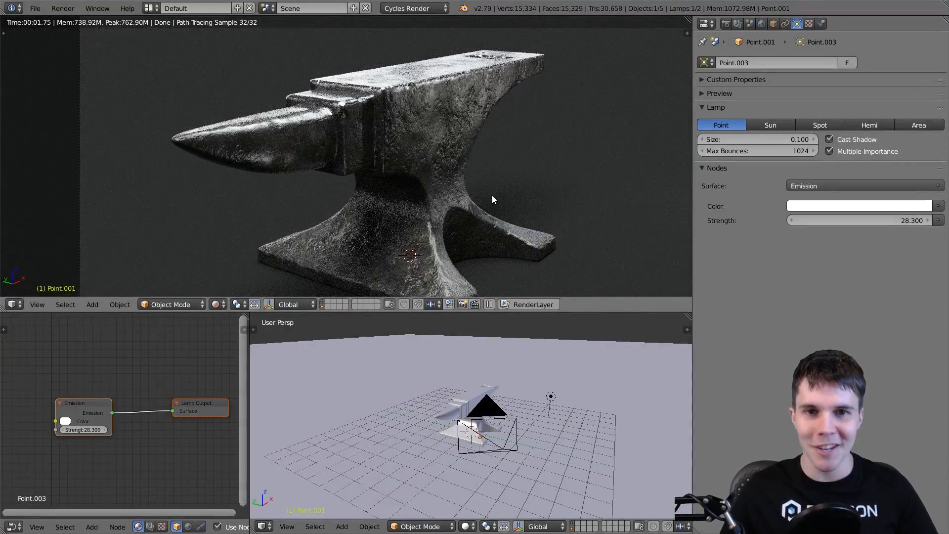
key("KP_0")
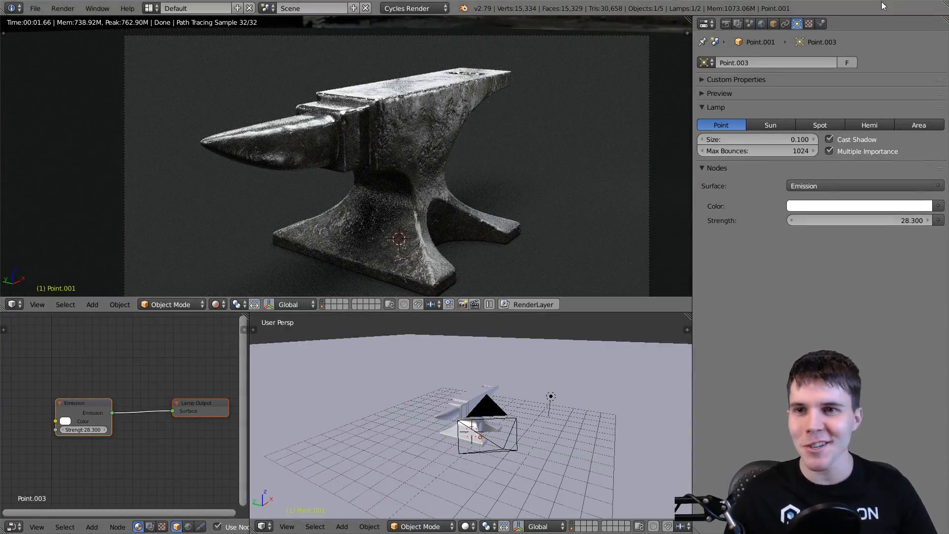
- Set the Multiply value in the world environment nodes to 3.22 and maximize the rendered view of the anvil
left_click(762, 23)
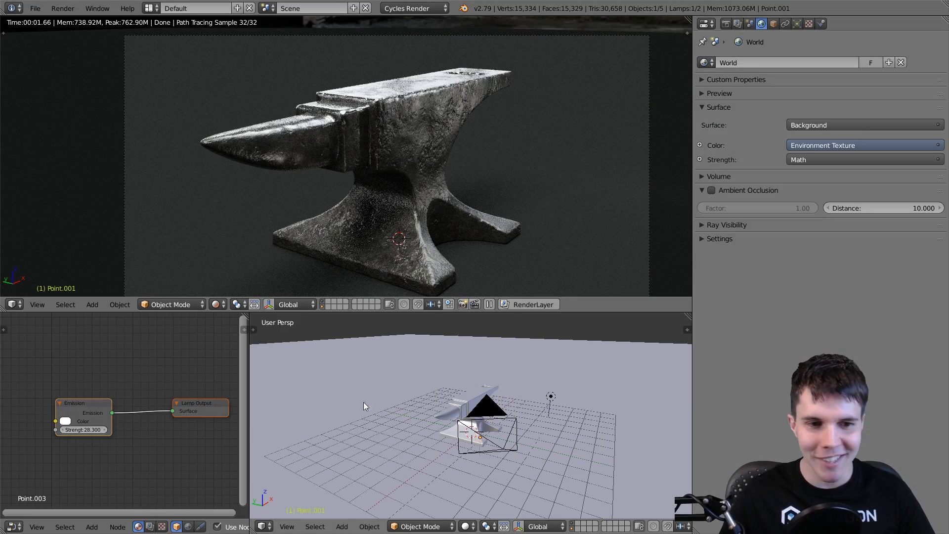
left_click(188, 526)
middle_click_drag(94, 349, 138, 347)
scroll(150, 403, "up", 4)
mouse_move(158, 422)
left_mouse_down()
mouse_move(146, 422)
mouse_move(154, 422)
left_mouse_up()
left_click(154, 422)
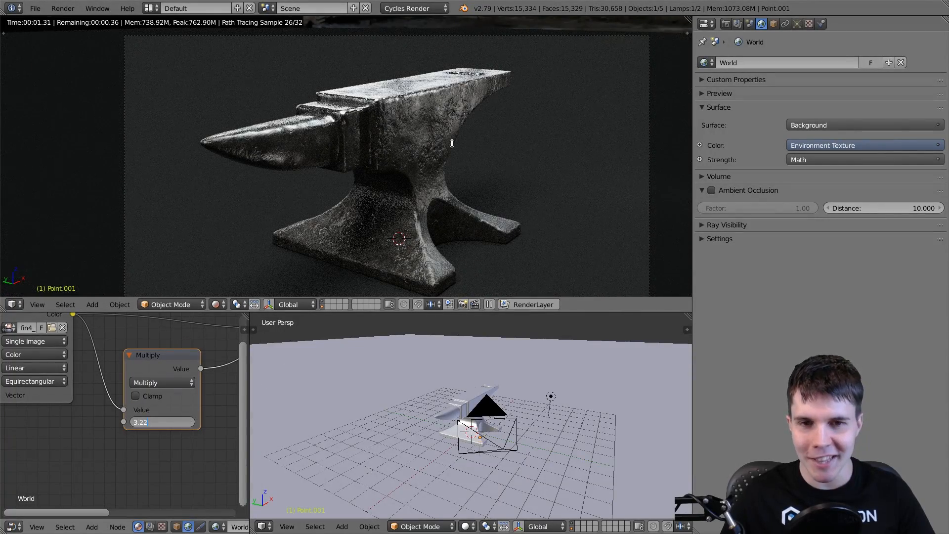
key("ctrl+space")
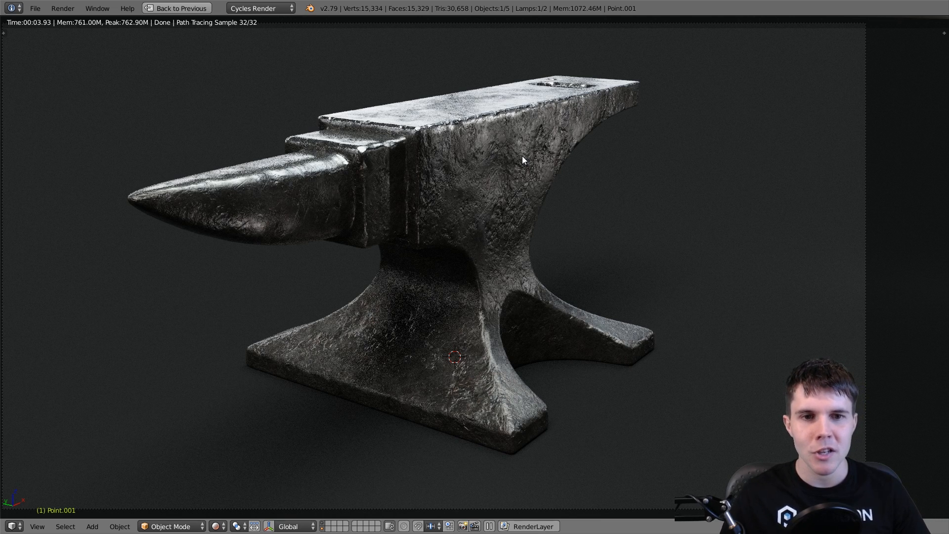
- Switch to Chrome and look over the products in the Blender Guru store on Blender Market
key("alt+Tab")
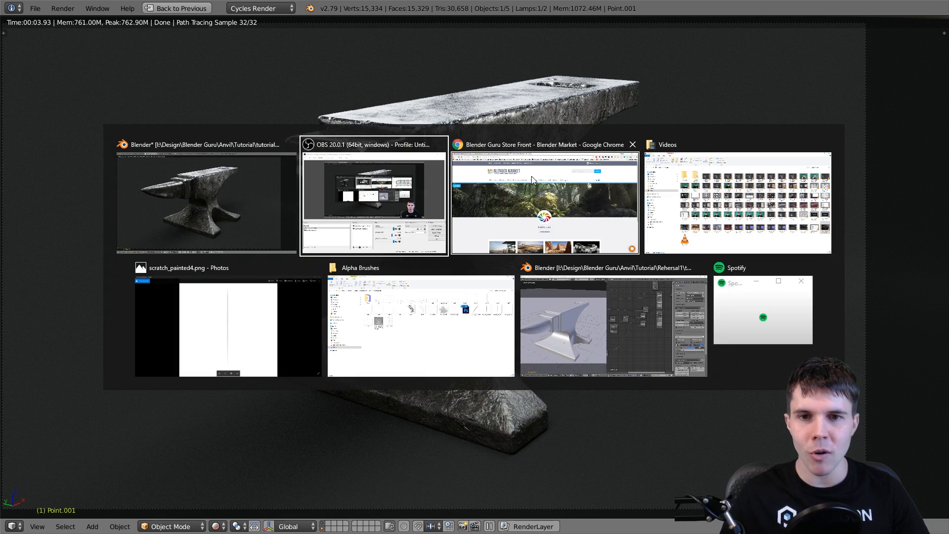
left_click(532, 176)
scroll(161, 263, "down", 4)
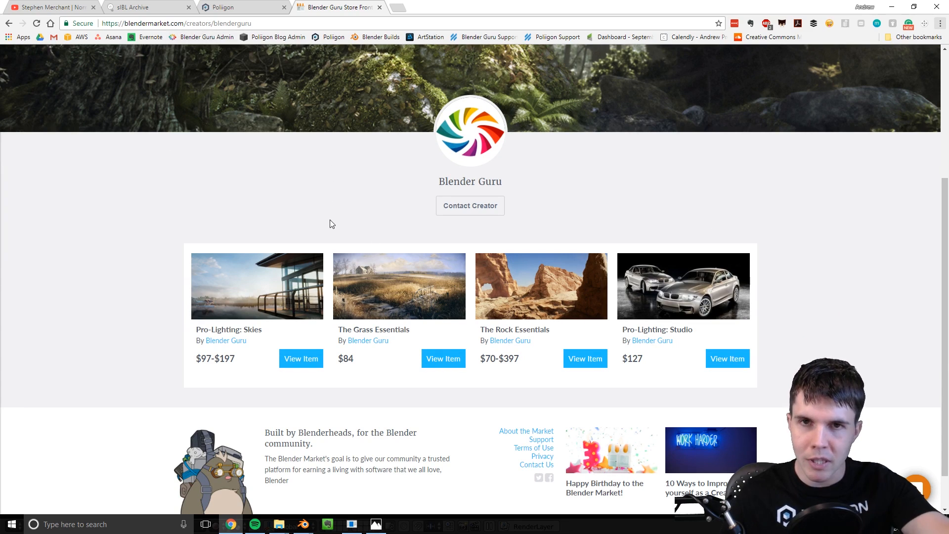
scroll(157, 257, "down", 1)
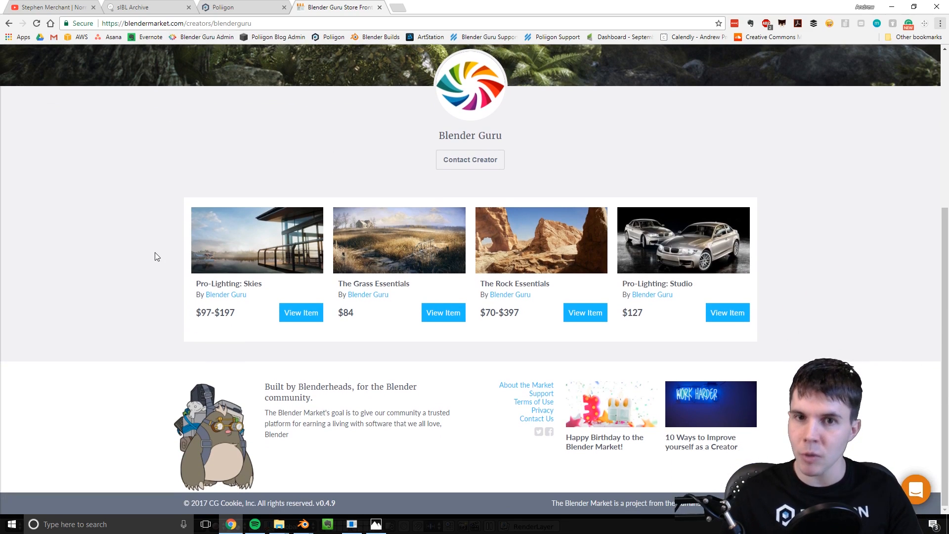